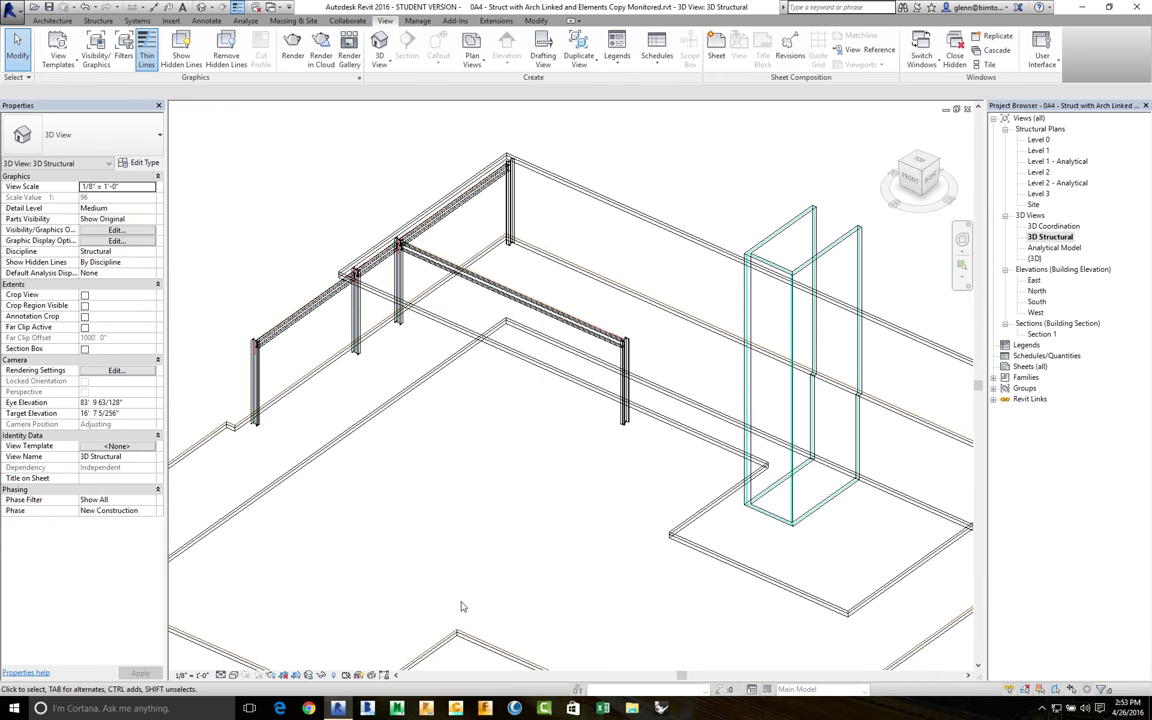
# Step: Zoom out of the 3D Structural view, then open the Level 1 structural plan
pyautogui.press('z')
pyautogui.press('o')
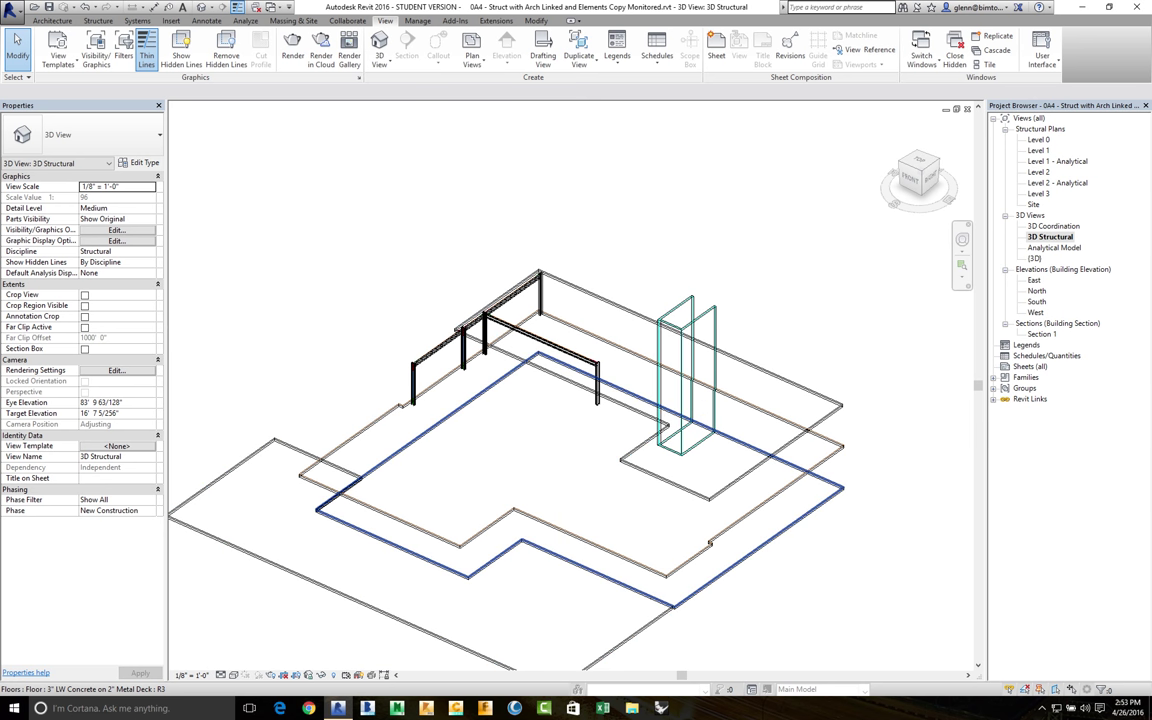
pyautogui.doubleClick(1039, 151)
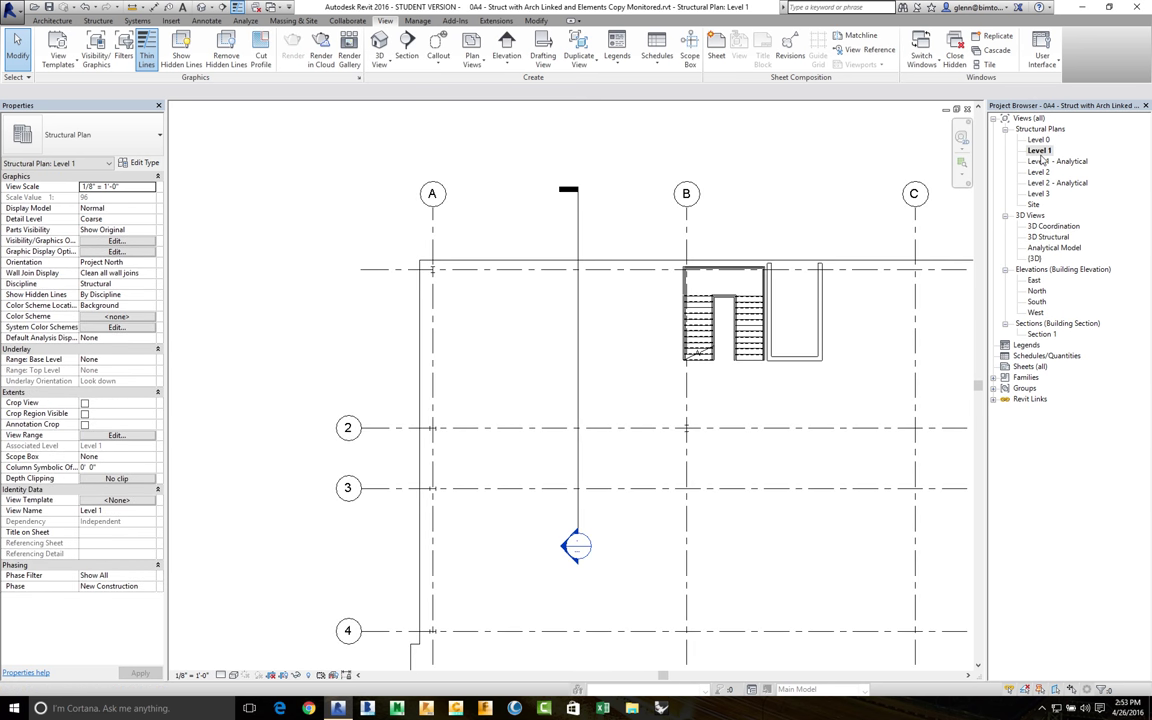
# Step: Zoom the plan to fit the building and start placing W12X40 columns rising to Level 2
pyautogui.press('z')
pyautogui.press('o')
pyautogui.press('z')
pyautogui.press('o')
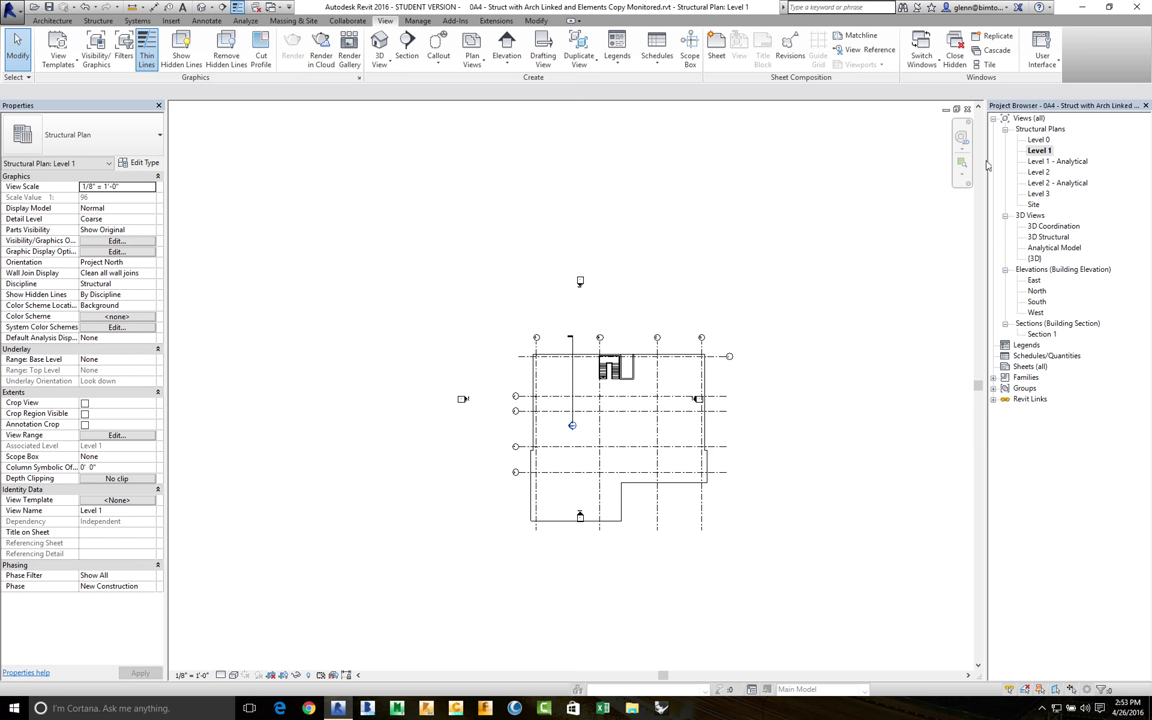
pyautogui.press('z')
pyautogui.press('r')
pyautogui.moveTo(527, 336); pyautogui.dragTo(786, 546)
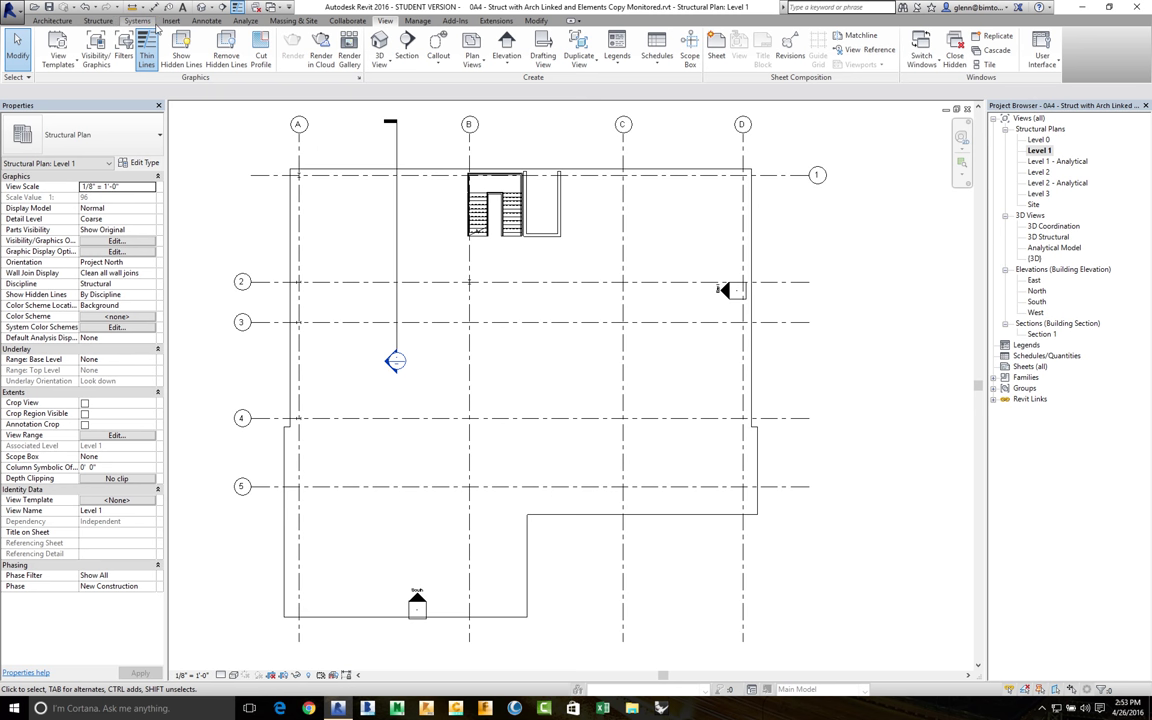
pyautogui.click(98, 21)
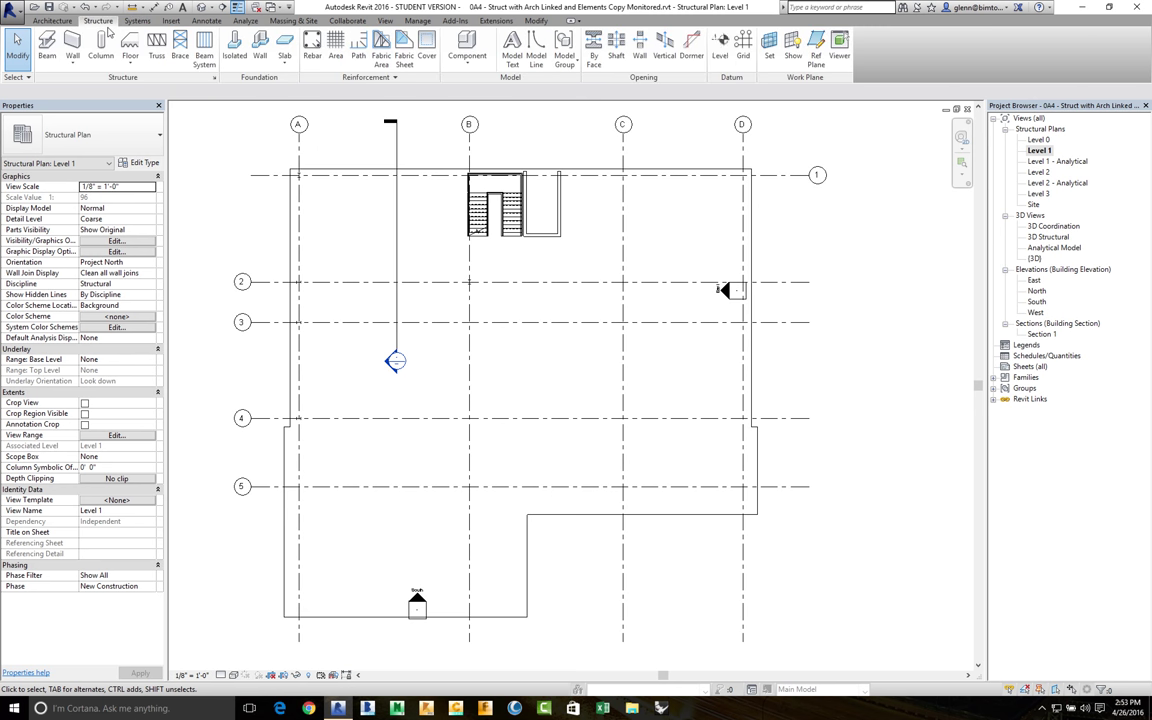
pyautogui.click(100, 50)
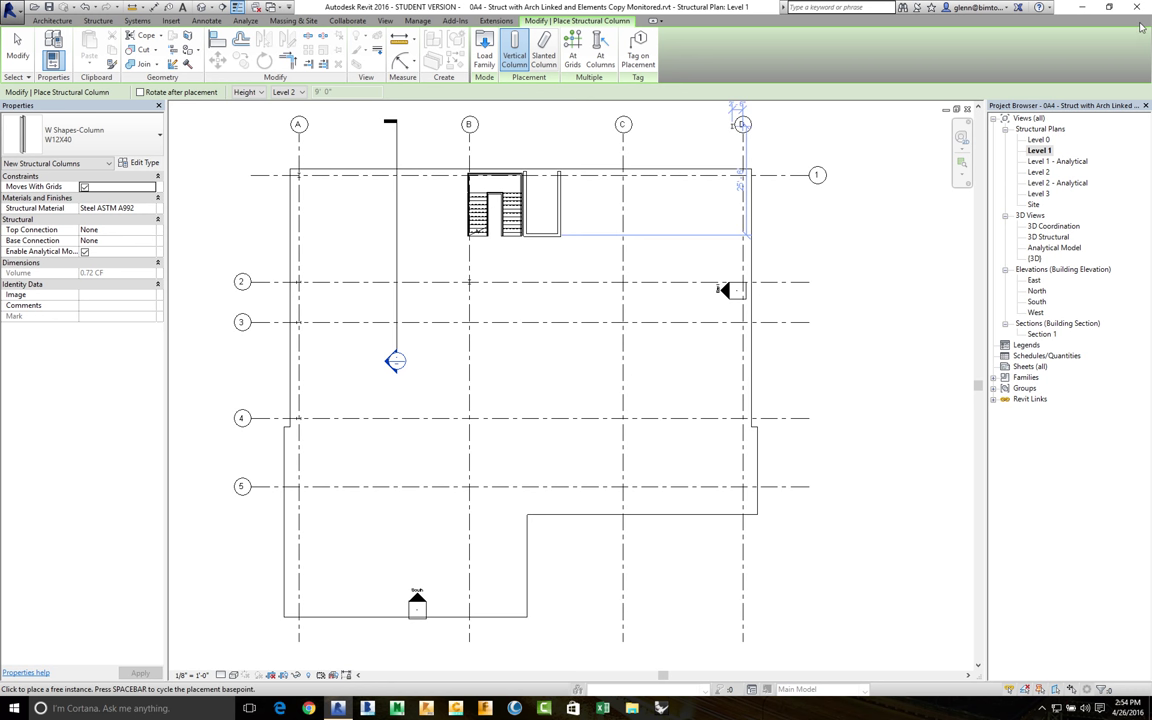
# Step: Place W12X40 columns where grids B, C and D cross grids 1–4, then show the default 3D view
pyautogui.click(574, 47)
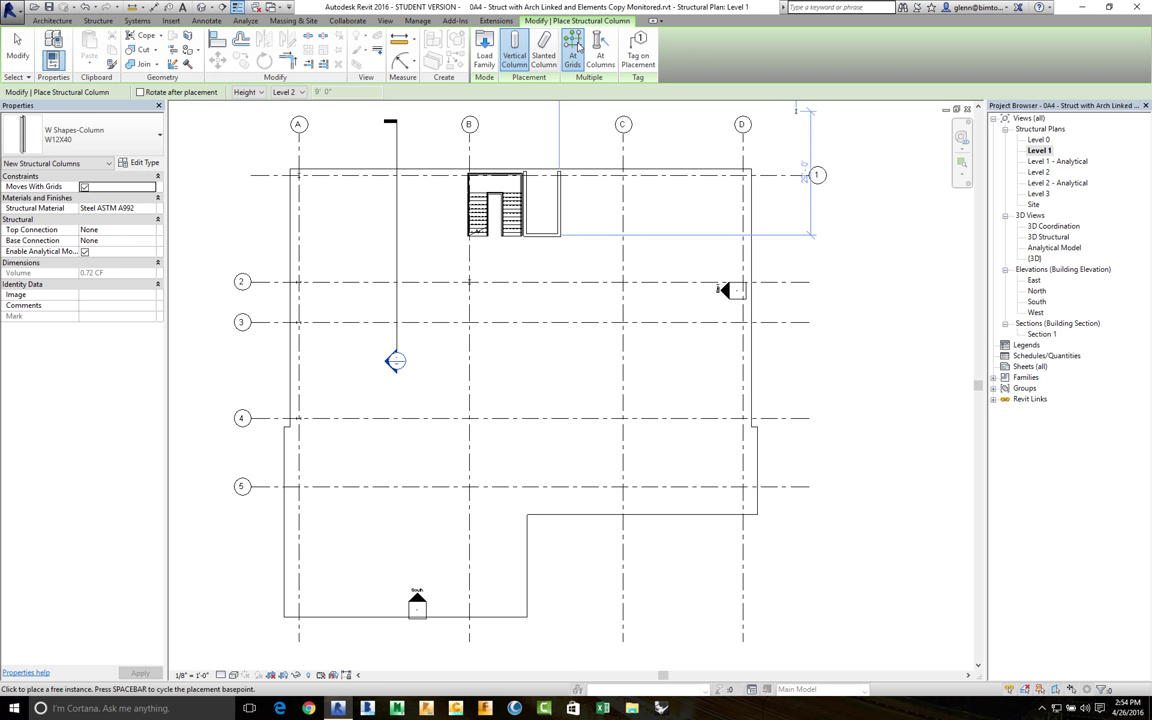
pyautogui.click(469, 270)
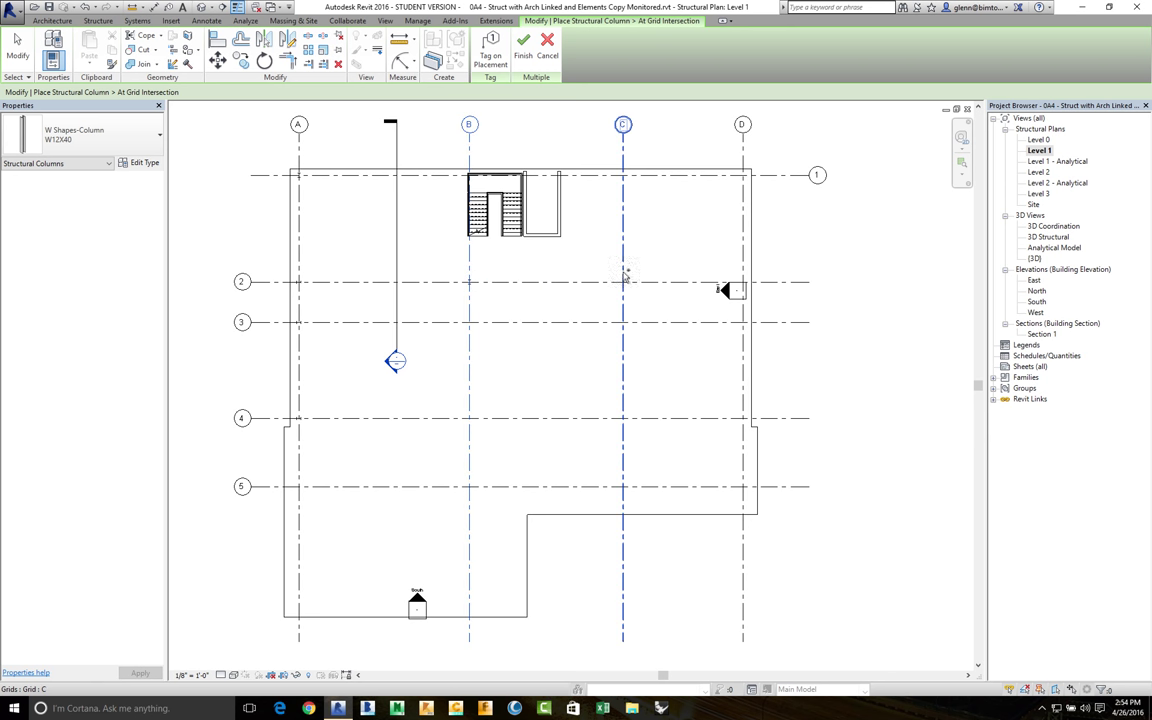
pyautogui.keyDown('ctrl'); pyautogui.click(622, 228); pyautogui.keyUp('ctrl')
pyautogui.keyDown('ctrl'); pyautogui.click(741, 240); pyautogui.keyUp('ctrl')
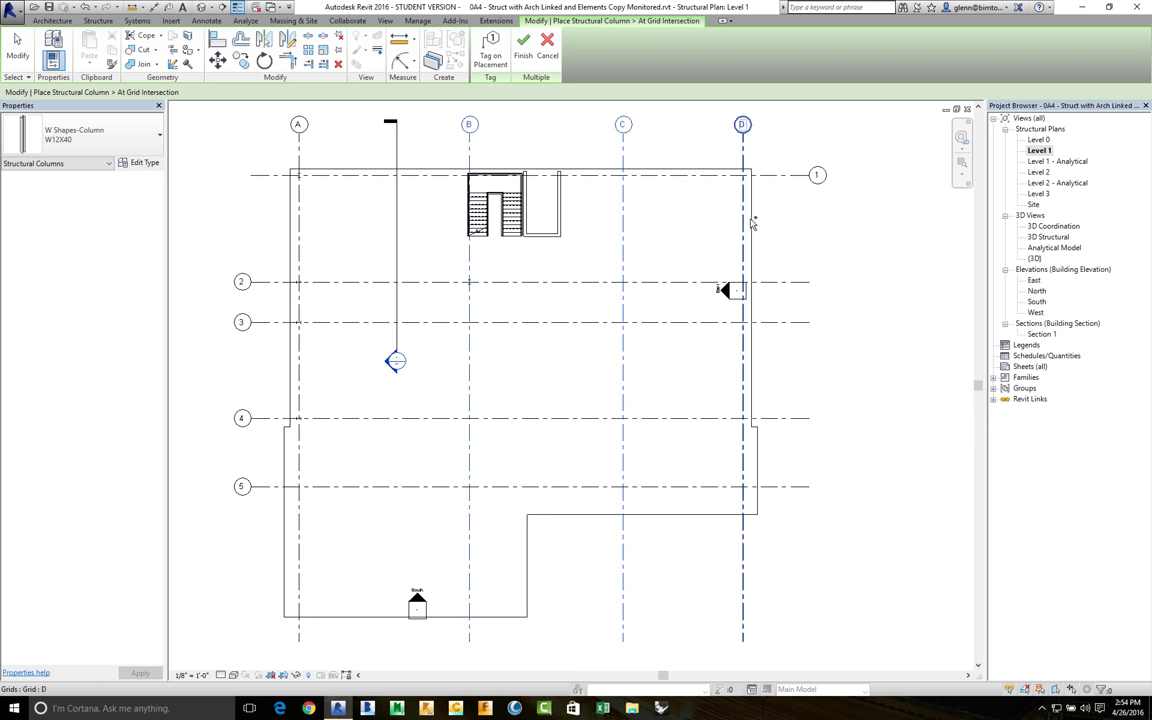
pyautogui.keyDown('ctrl'); pyautogui.click(784, 176); pyautogui.keyUp('ctrl')
pyautogui.keyDown('ctrl'); pyautogui.click(786, 281); pyautogui.keyUp('ctrl')
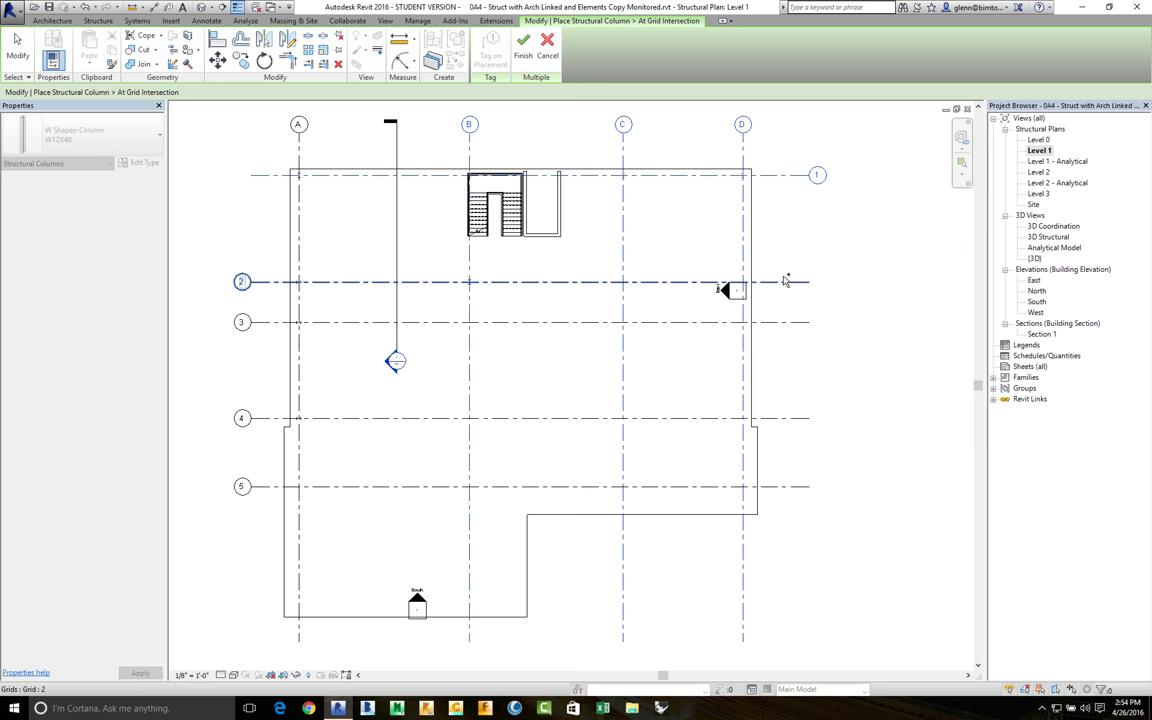
pyautogui.keyDown('ctrl'); pyautogui.click(779, 322); pyautogui.keyUp('ctrl')
pyautogui.keyDown('ctrl'); pyautogui.click(777, 418); pyautogui.keyUp('ctrl')
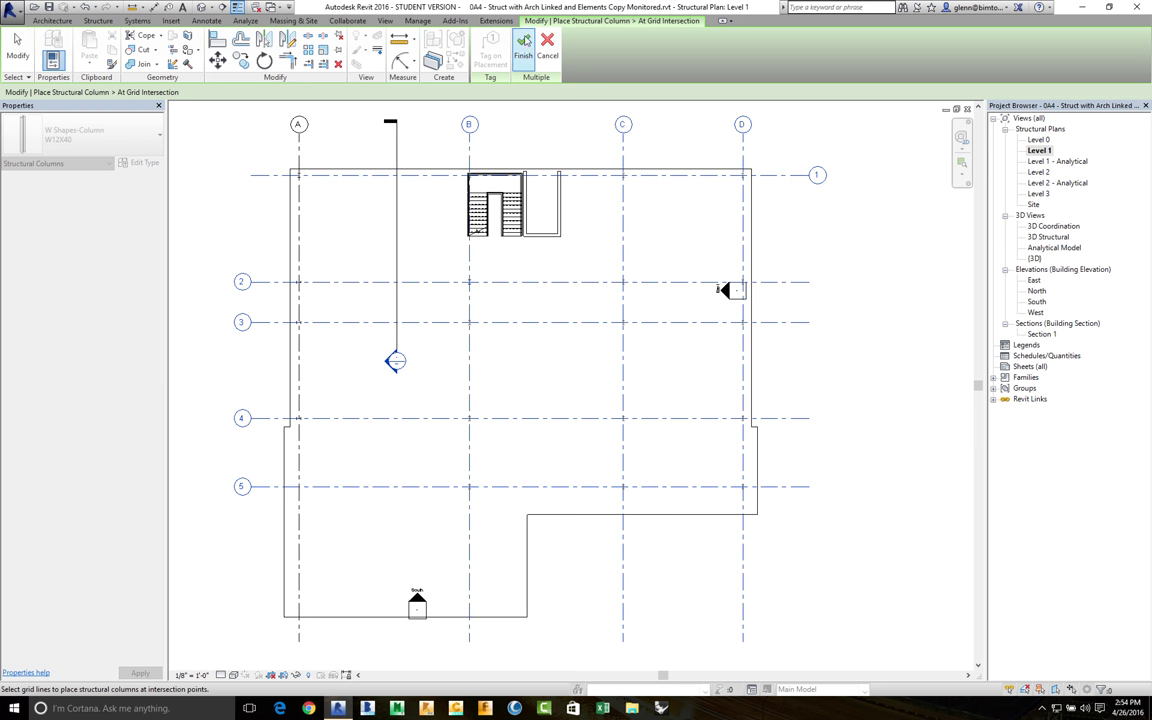
pyautogui.click(524, 50)
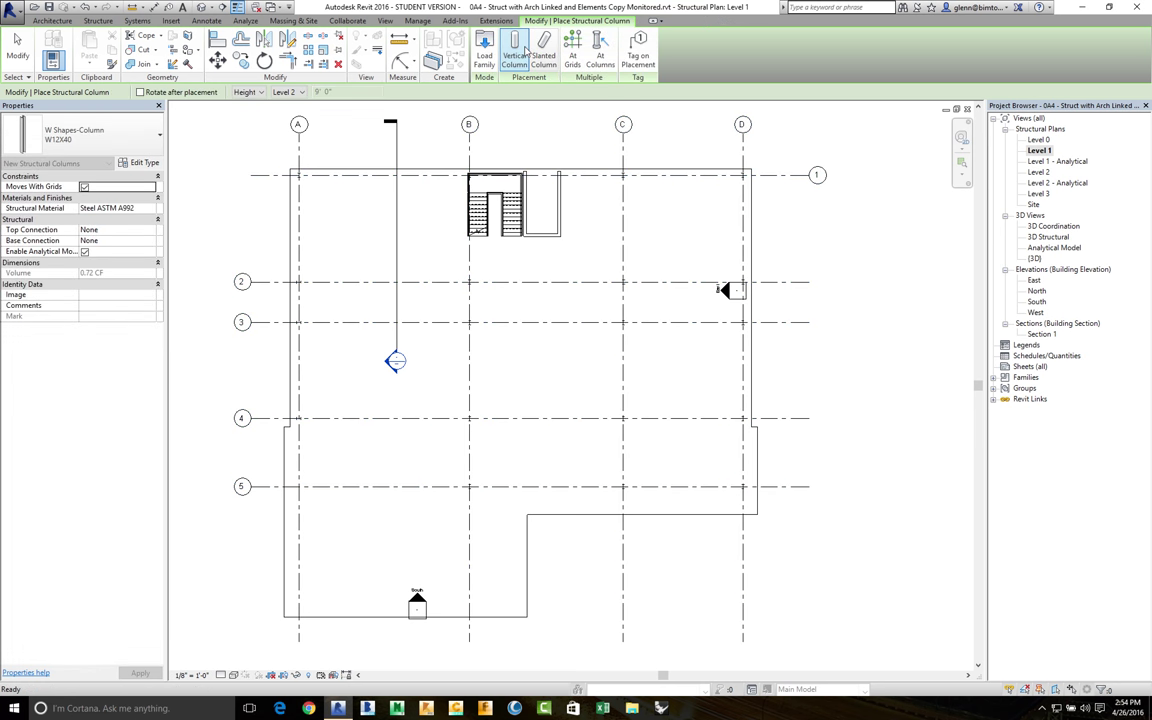
pyautogui.click(201, 7)
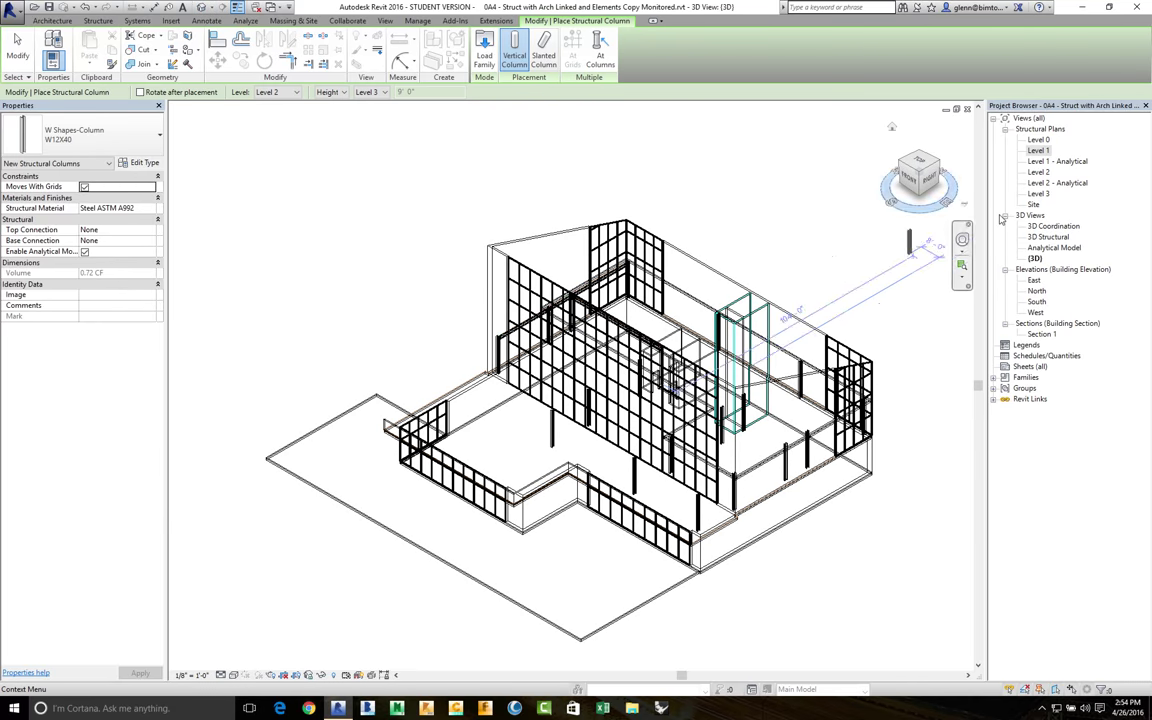
# Step: In the 3D Structural view, delete the B-4 column and zoom in on the truss
pyautogui.doubleClick(1036, 237)
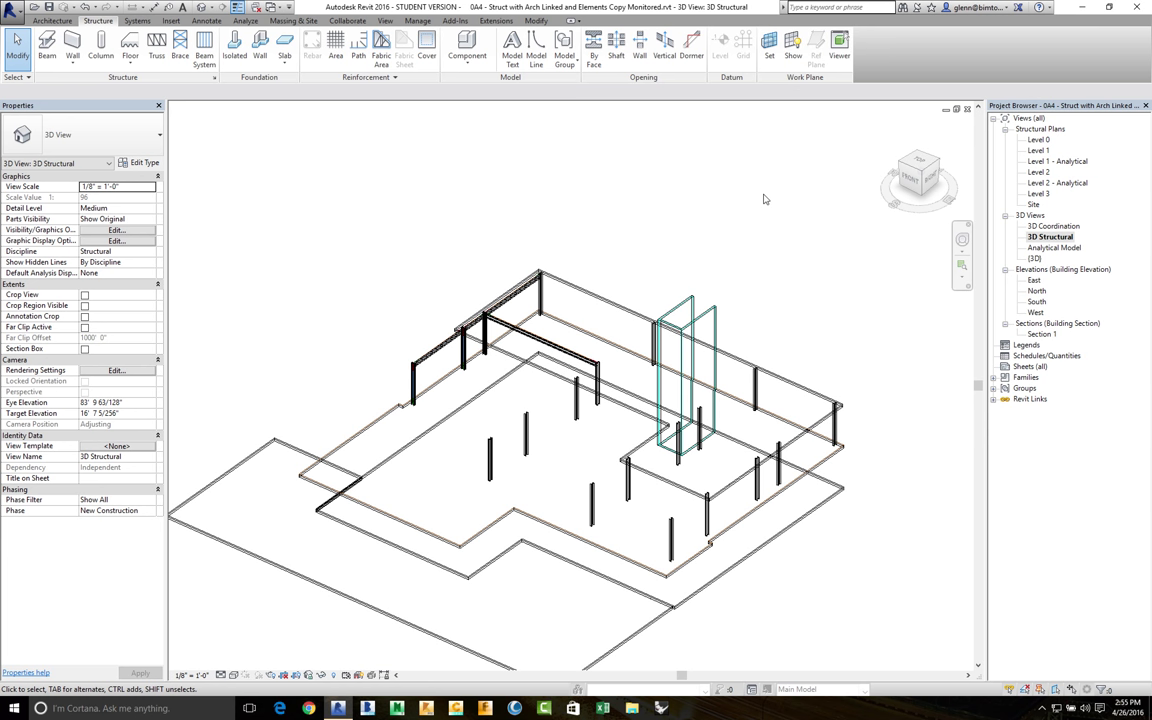
pyautogui.click(525, 436)
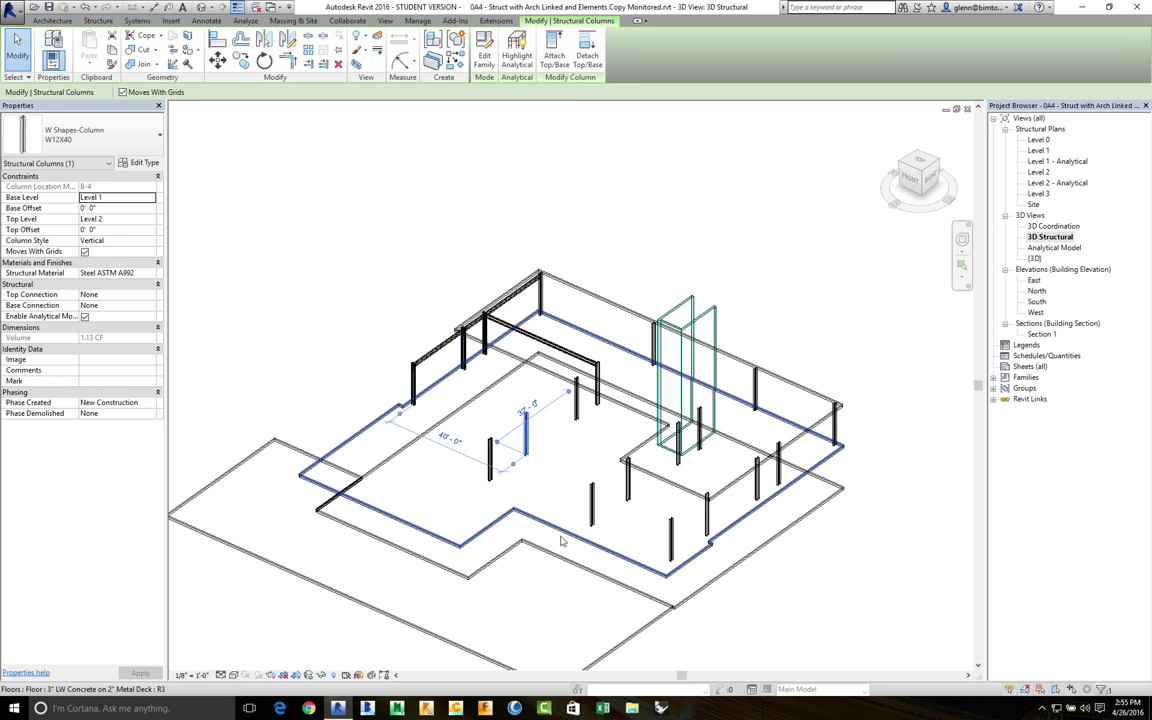
pyautogui.press('Escape')
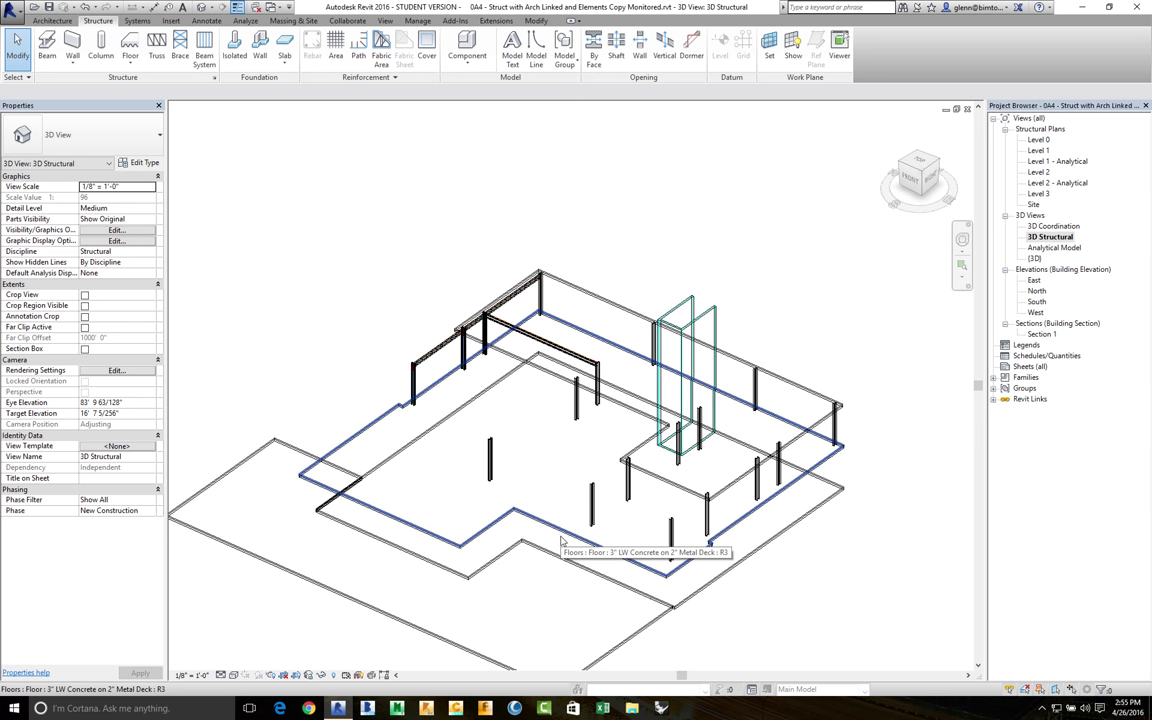
pyautogui.click(962, 268)
pyautogui.moveTo(466, 225); pyautogui.dragTo(801, 509)
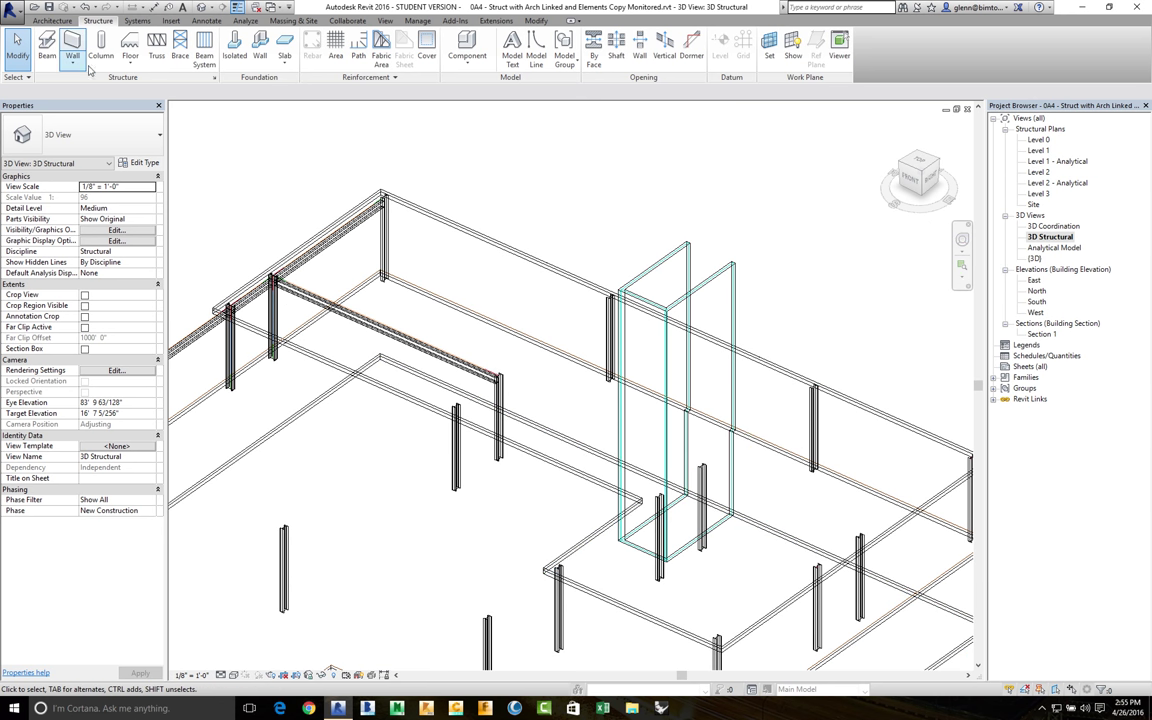
# Step: Draw two W12X26 beams with a -0' 5" z offset between column tops beside the truss
pyautogui.click(47, 48)
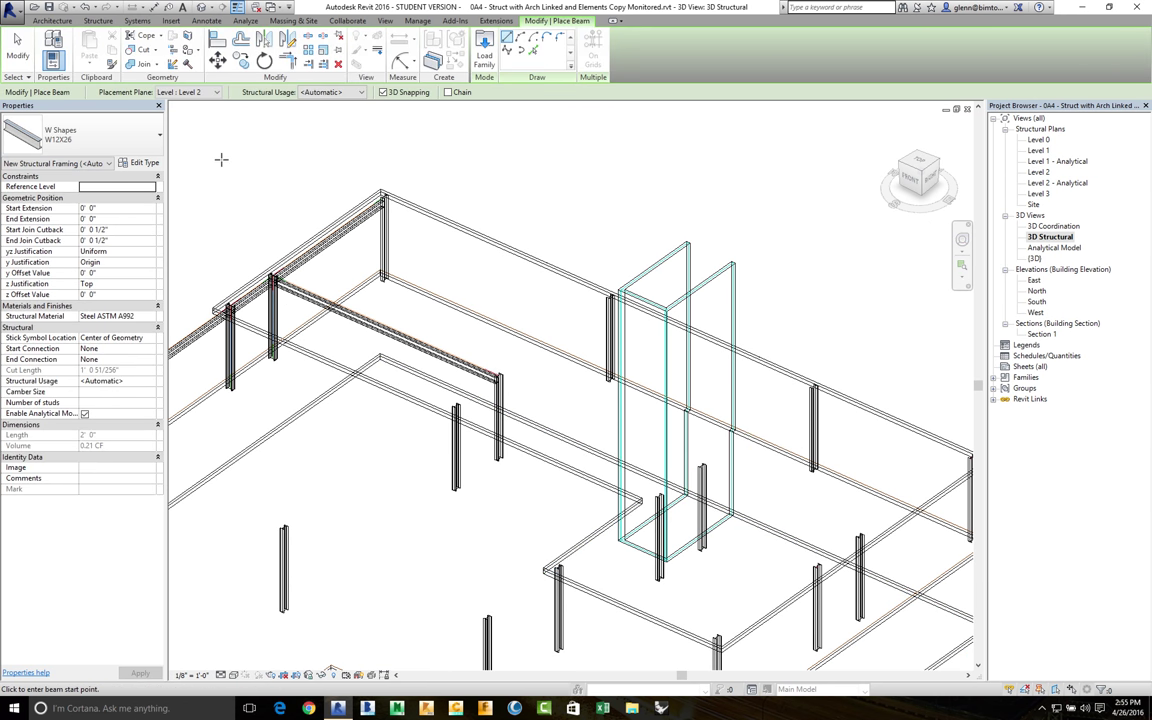
pyautogui.click(122, 297)
pyautogui.write('-0\' 5"')
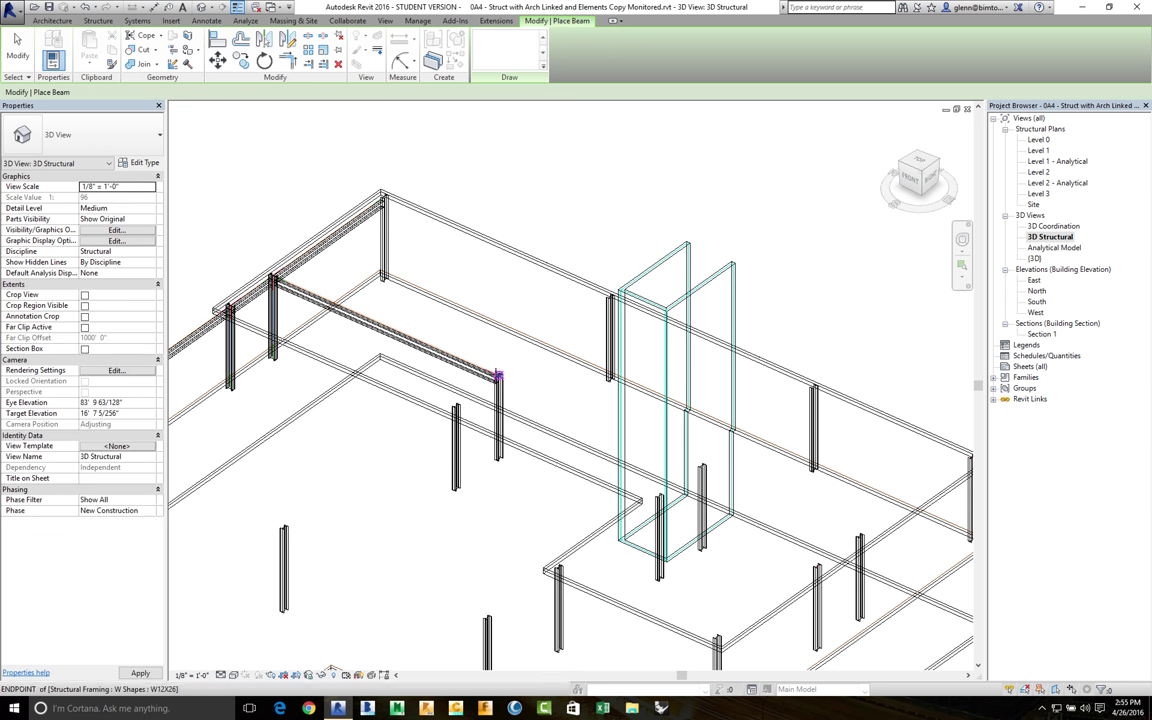
pyautogui.click(498, 376)
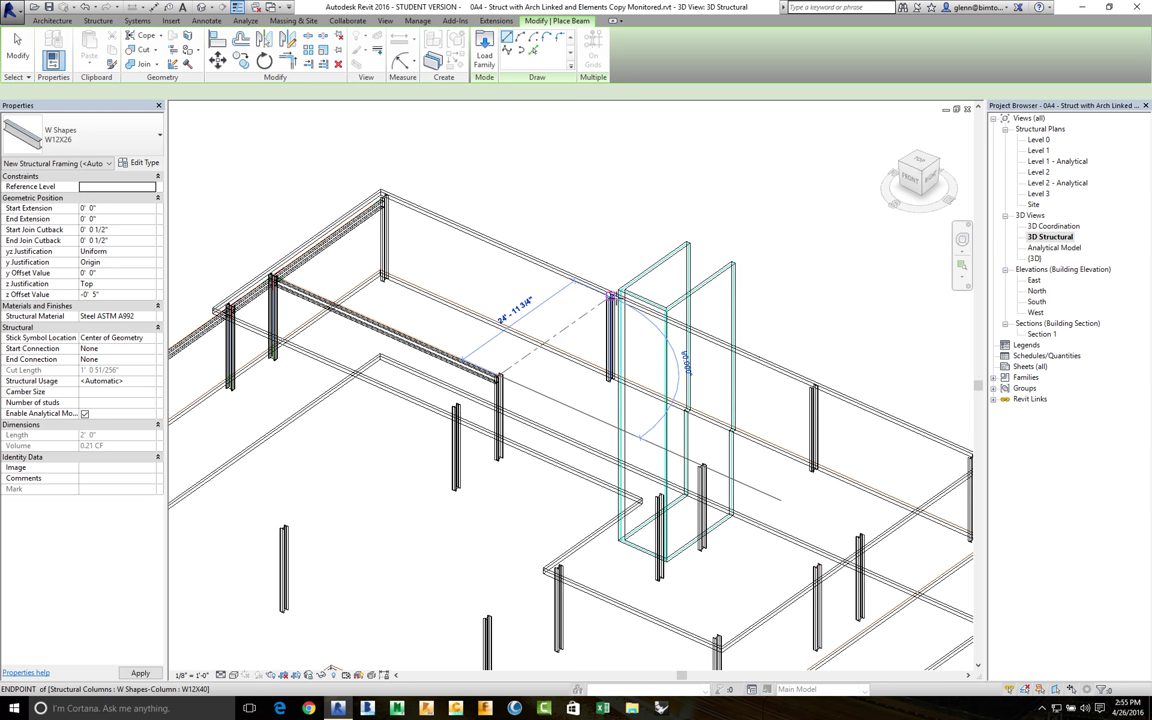
pyautogui.click(611, 296)
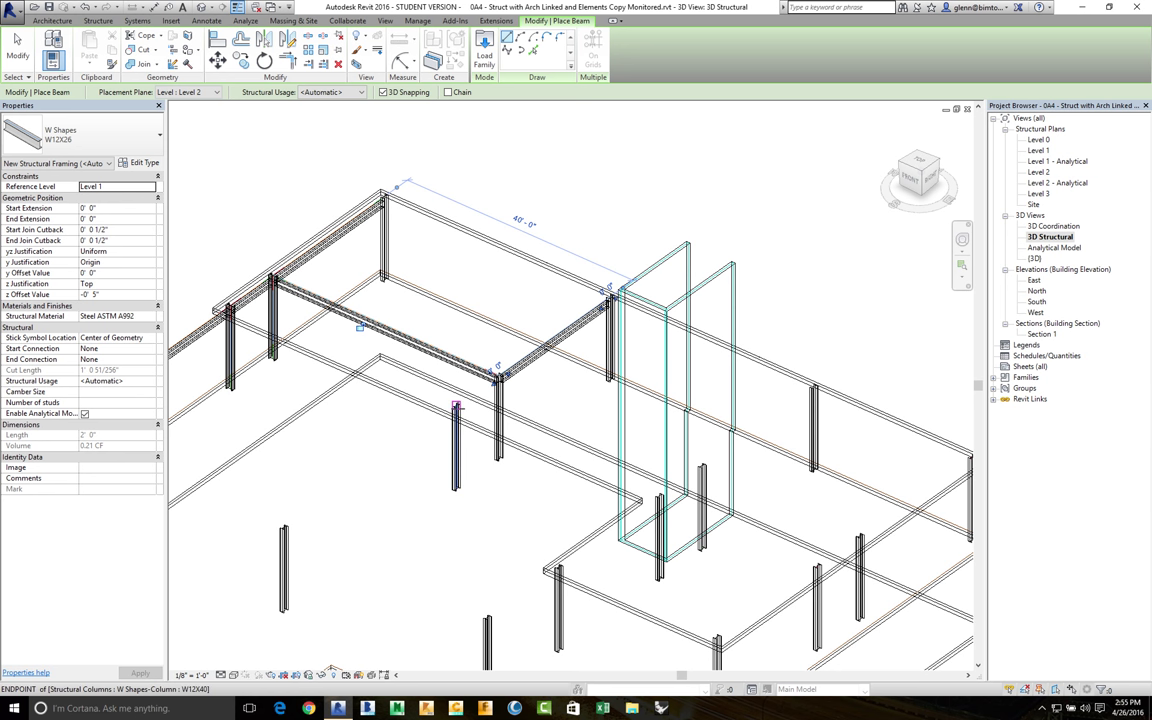
pyautogui.click(456, 405)
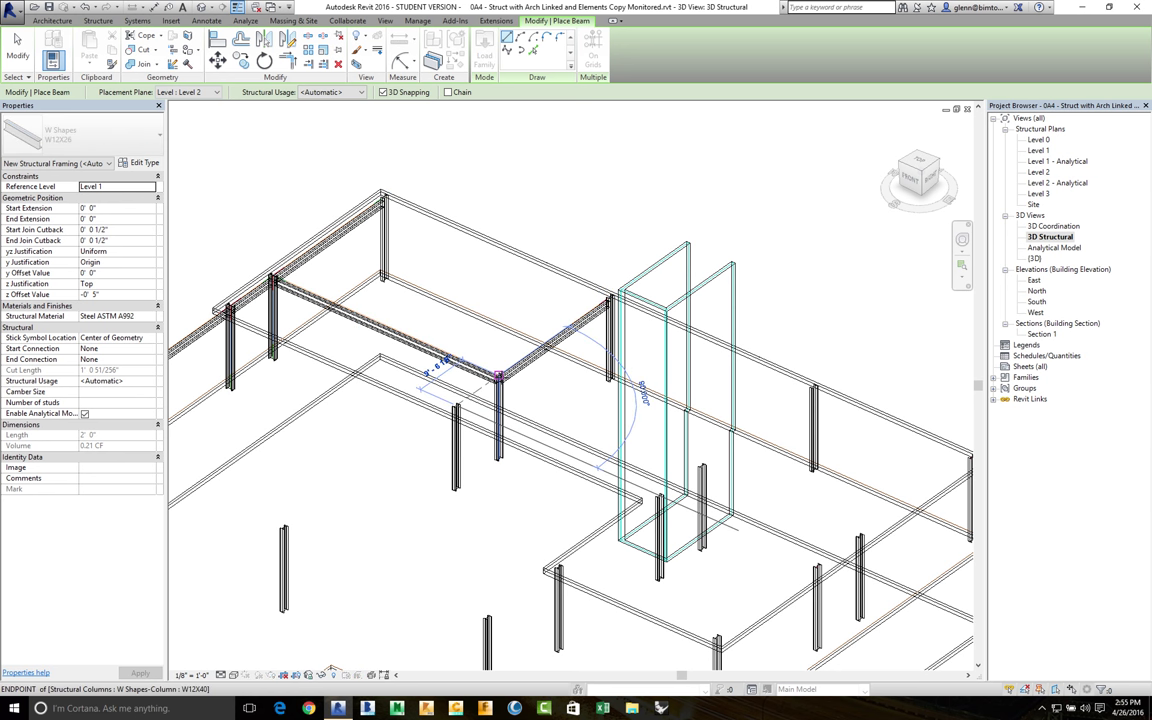
pyautogui.click(498, 376)
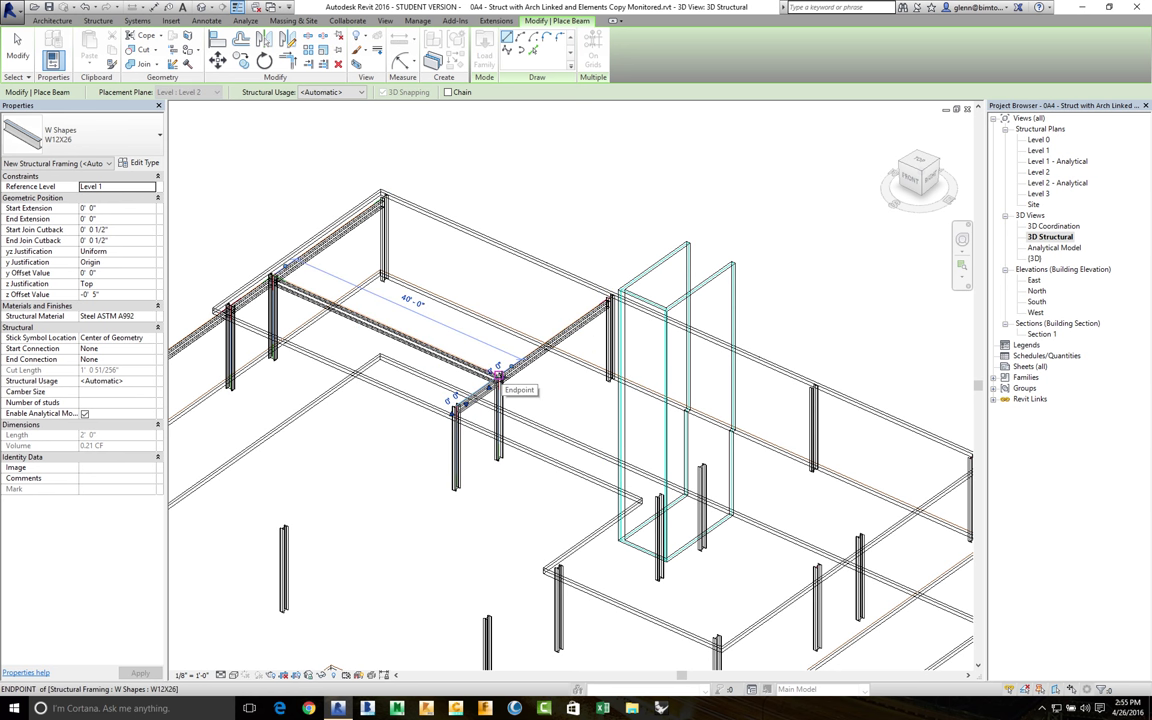
pyautogui.click(11, 62)
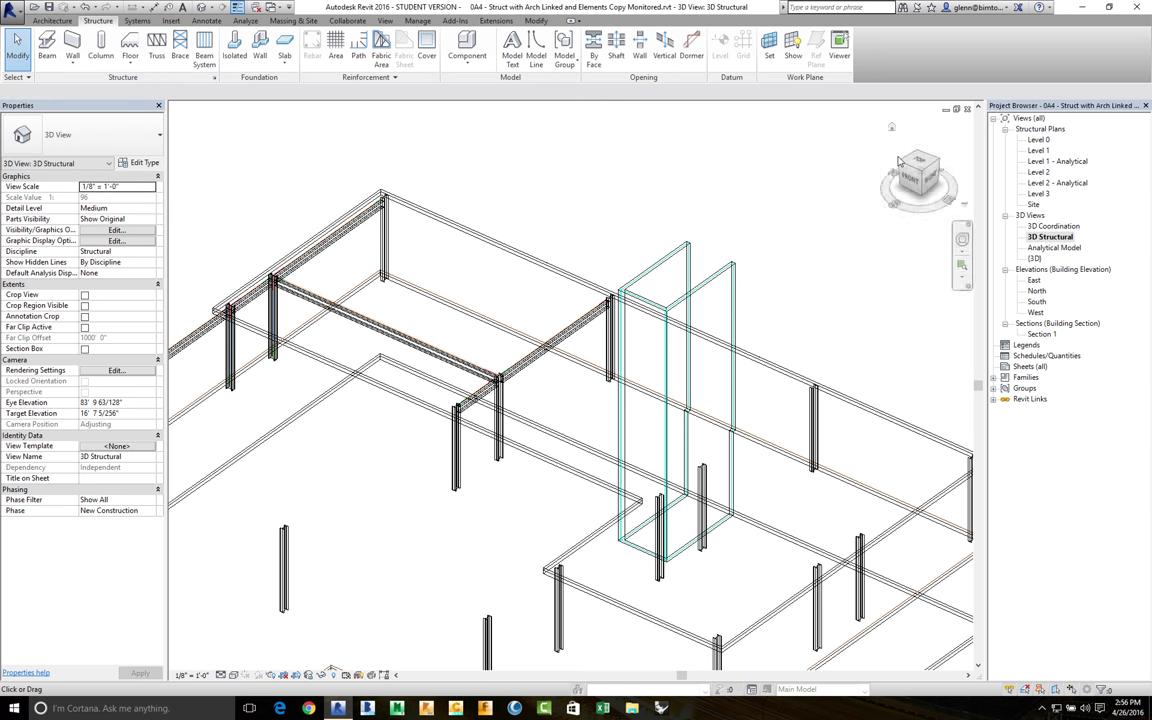
# Step: Open the Level 2 plan zoomed in, turn off Thin Lines, and start W12X26 beam placement
pyautogui.doubleClick(1040, 172)
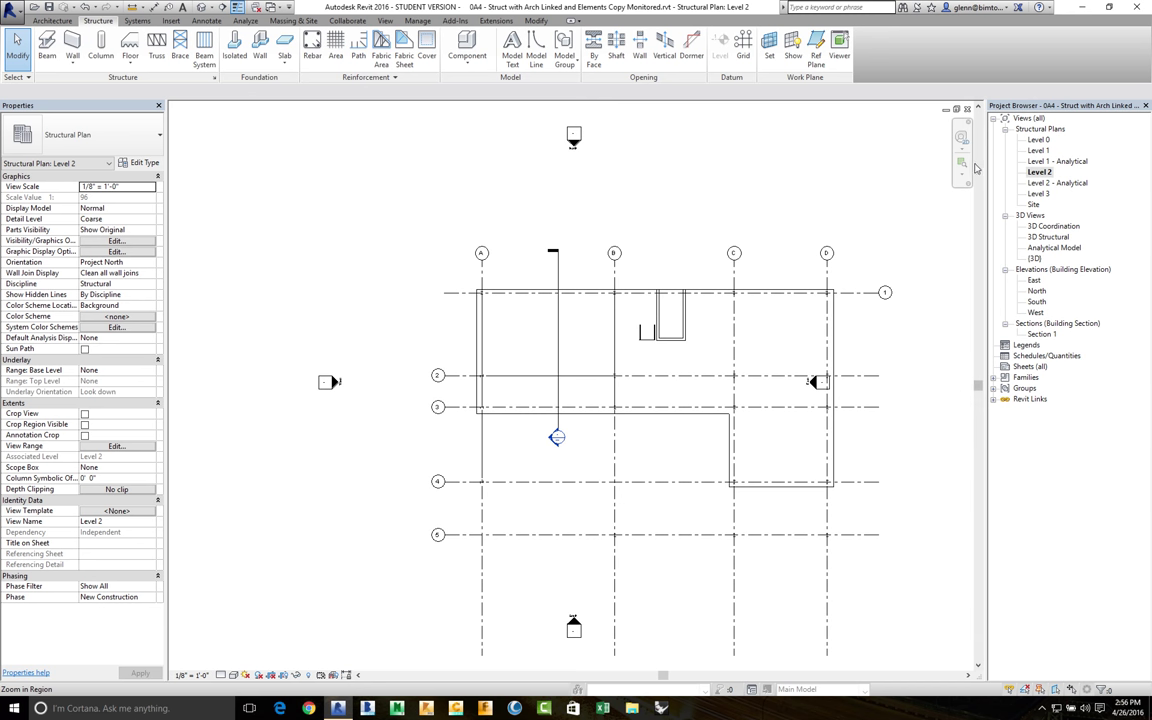
pyautogui.press('z')
pyautogui.press('r')
pyautogui.moveTo(741, 423); pyautogui.dragTo(770, 469)
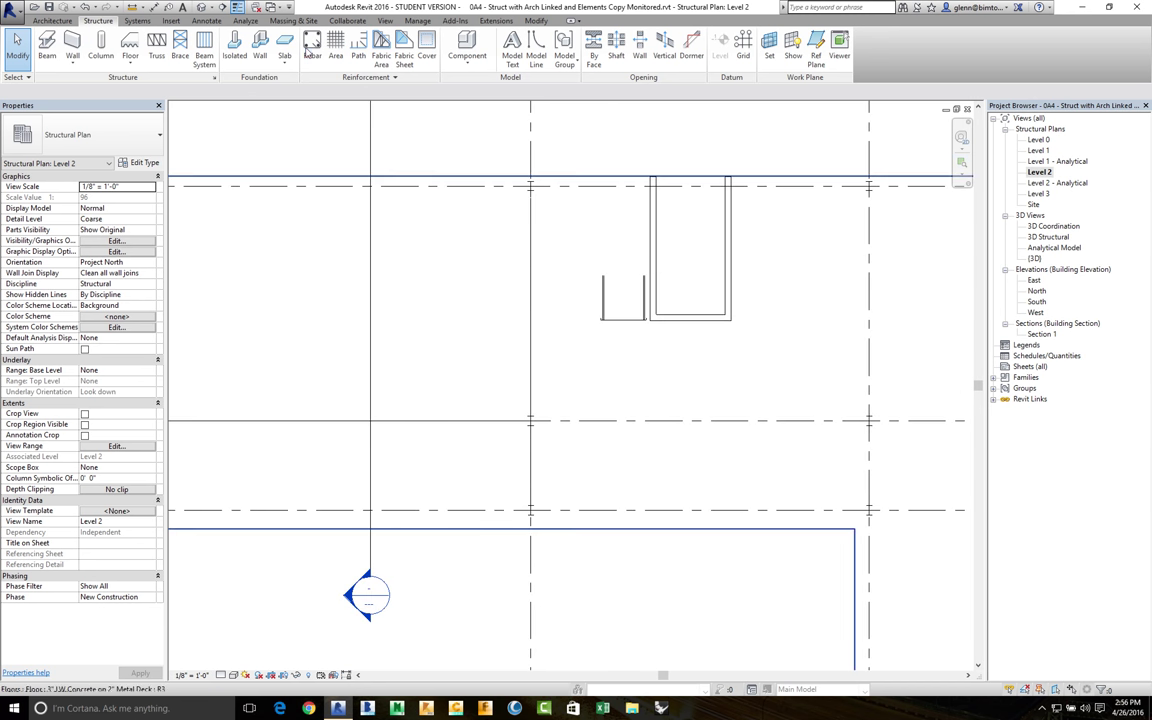
pyautogui.click(238, 8)
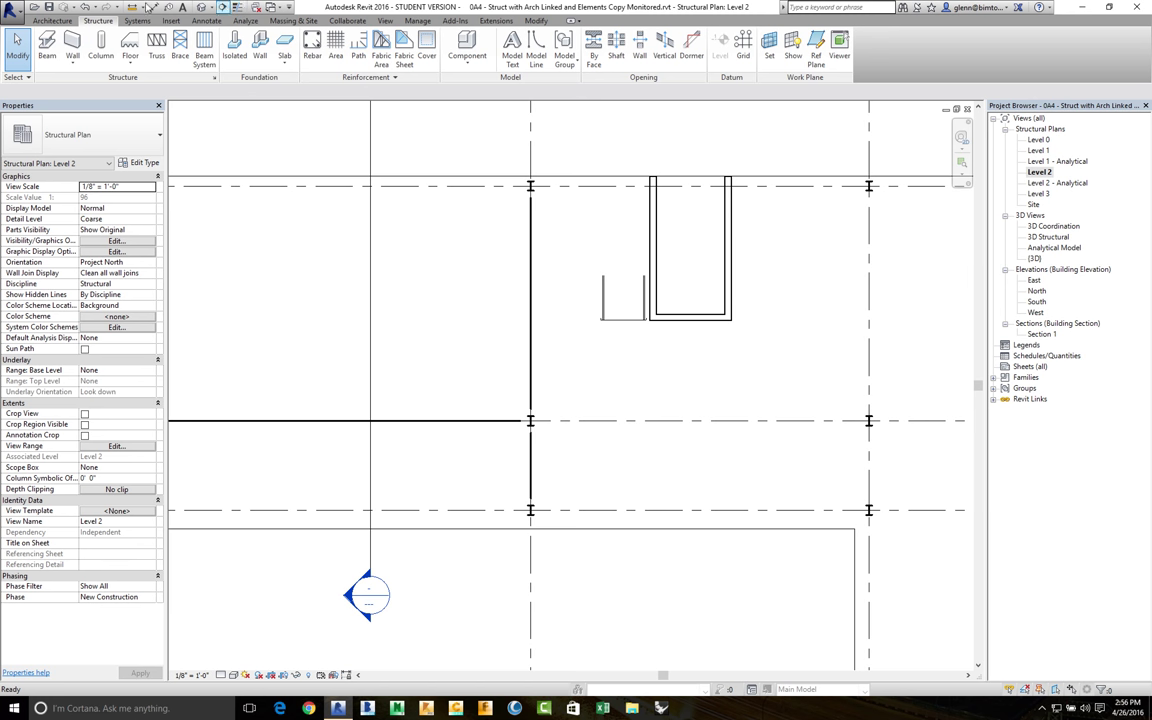
pyautogui.click(47, 47)
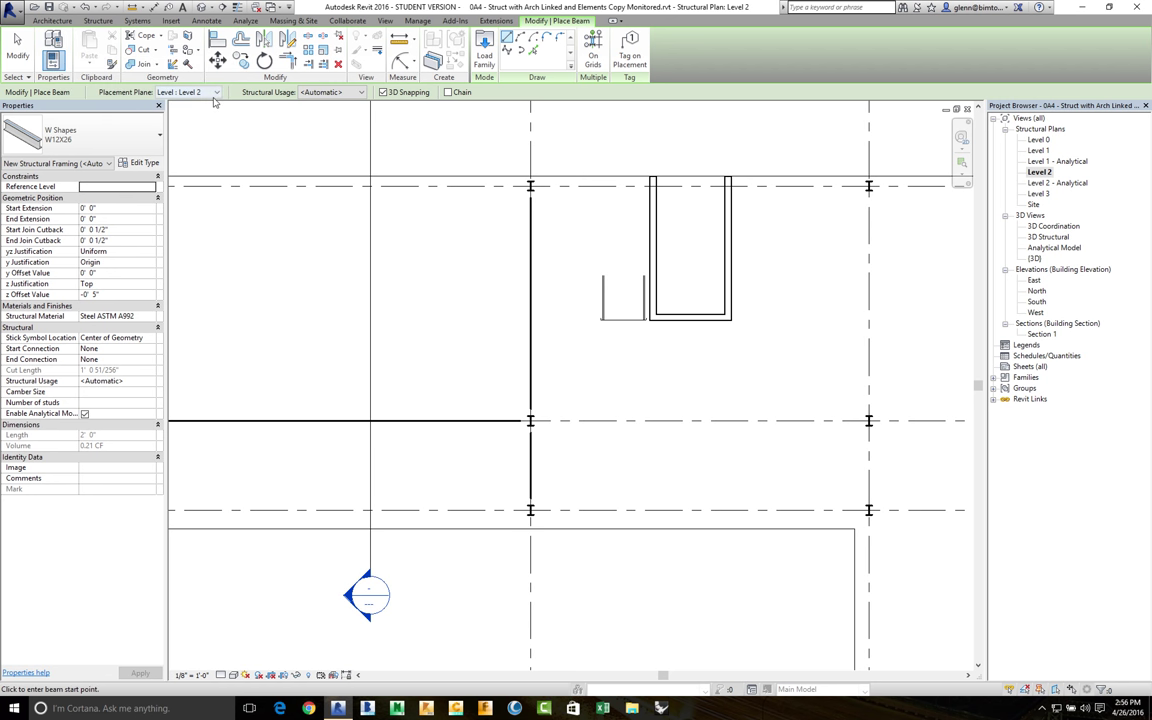
# Step: Create W12X26 beams on grids 1, 2, 3, 4 and B on Level 2
pyautogui.click(593, 58)
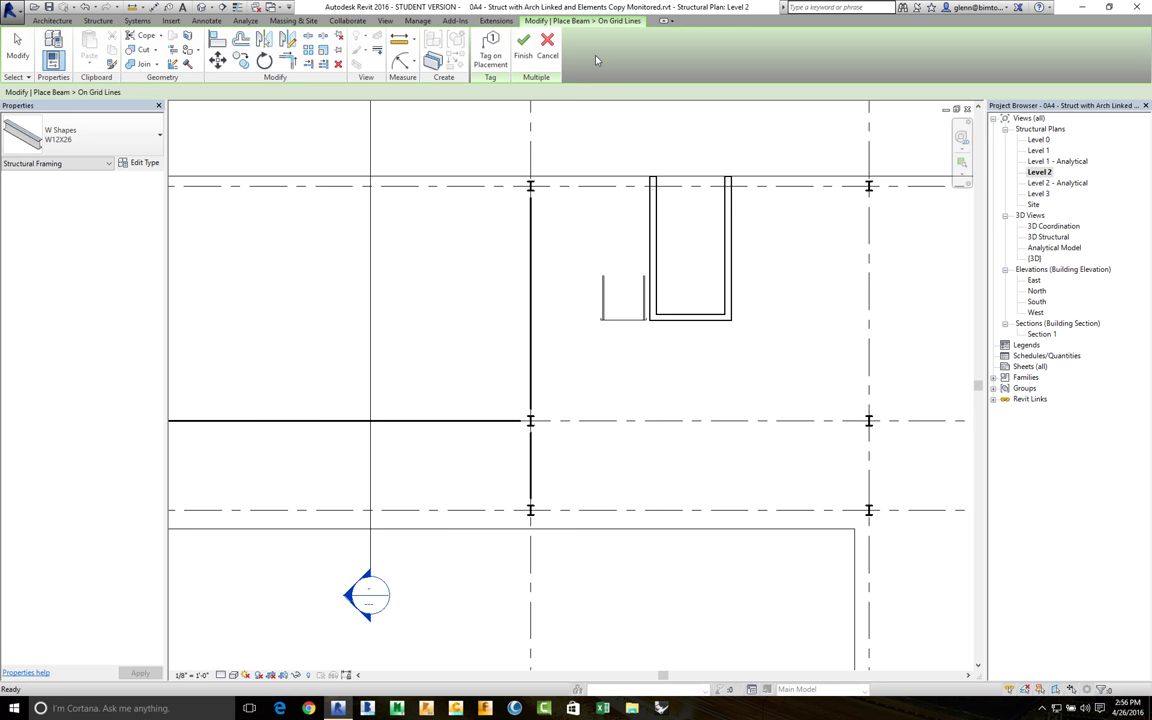
pyautogui.press('z')
pyautogui.press('f')
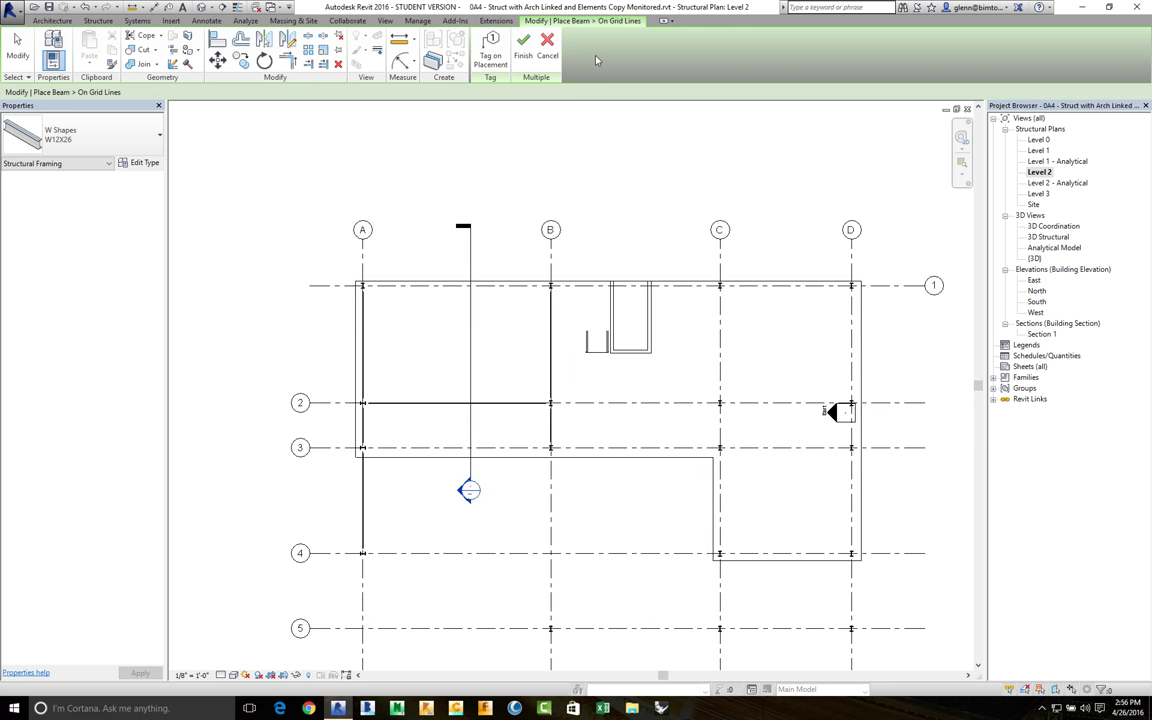
pyautogui.click(527, 295)
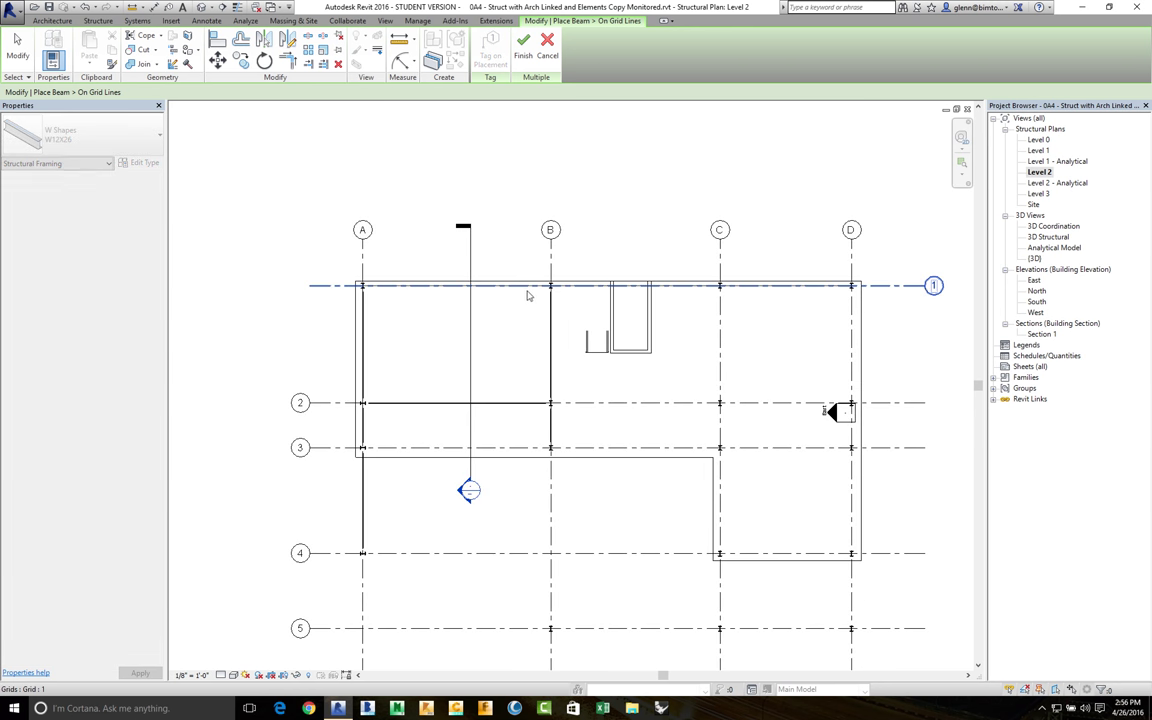
pyautogui.keyDown('ctrl'); pyautogui.click(640, 404); pyautogui.keyUp('ctrl')
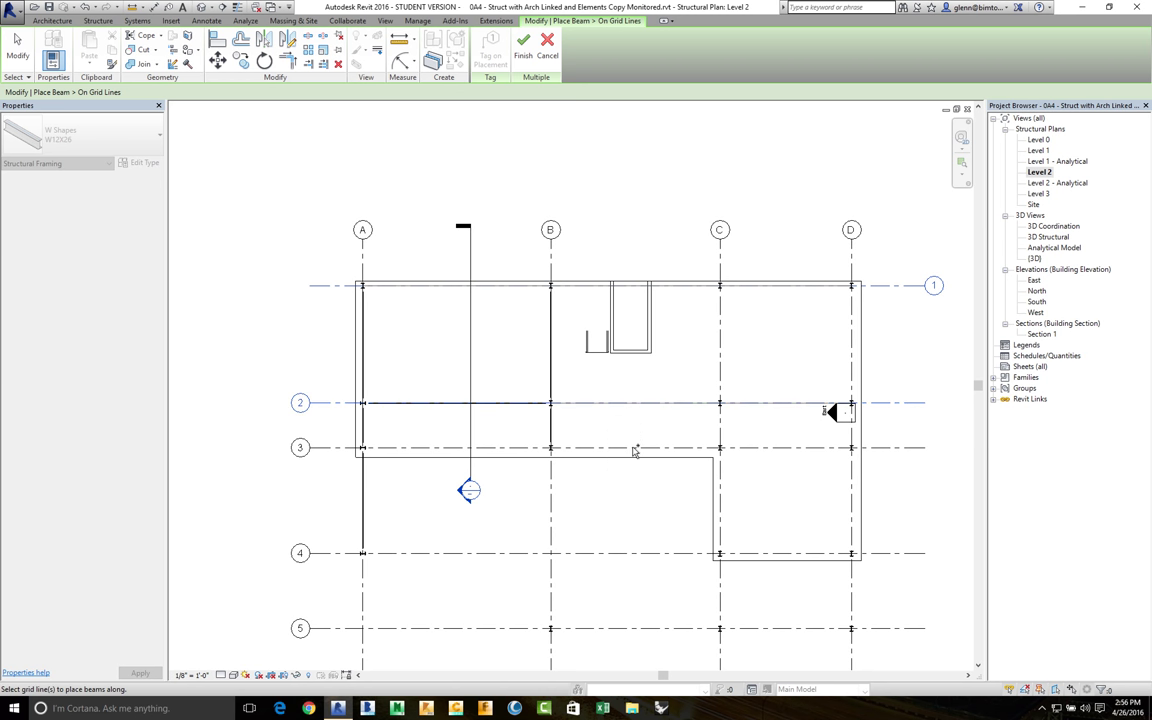
pyautogui.keyDown('ctrl'); pyautogui.click(634, 450); pyautogui.keyUp('ctrl')
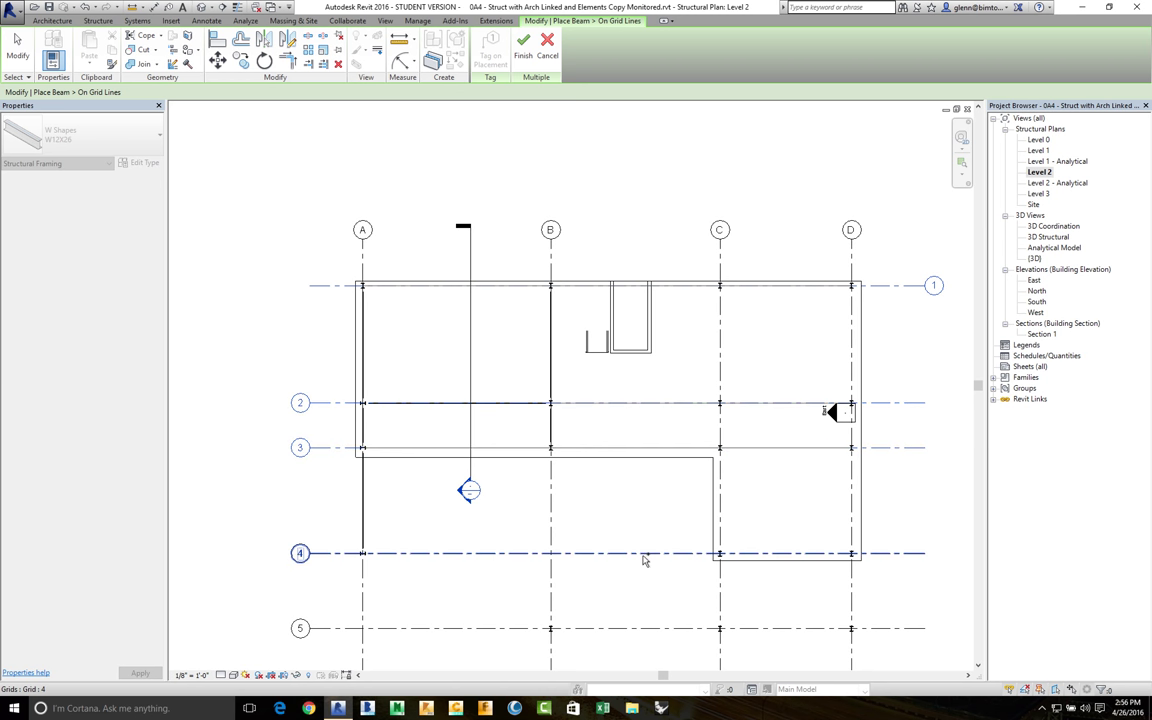
pyautogui.keyDown('ctrl'); pyautogui.click(644, 557); pyautogui.keyUp('ctrl')
pyautogui.keyDown('ctrl'); pyautogui.click(553, 527); pyautogui.keyUp('ctrl')
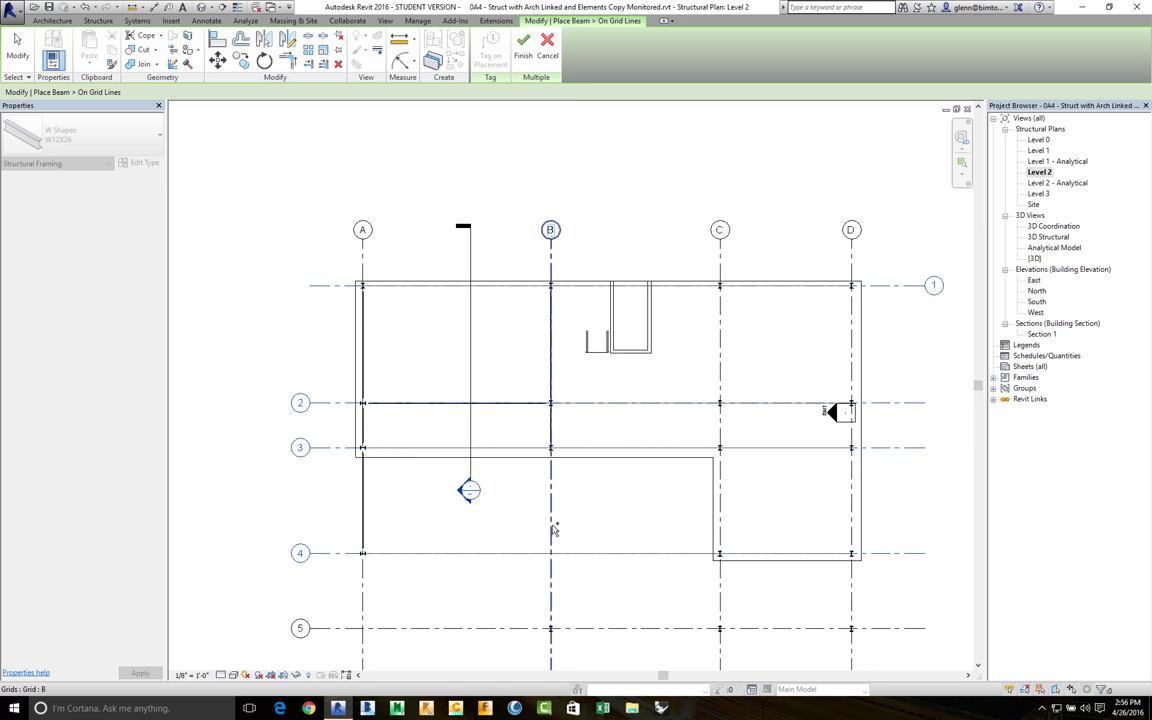
pyautogui.click(524, 57)
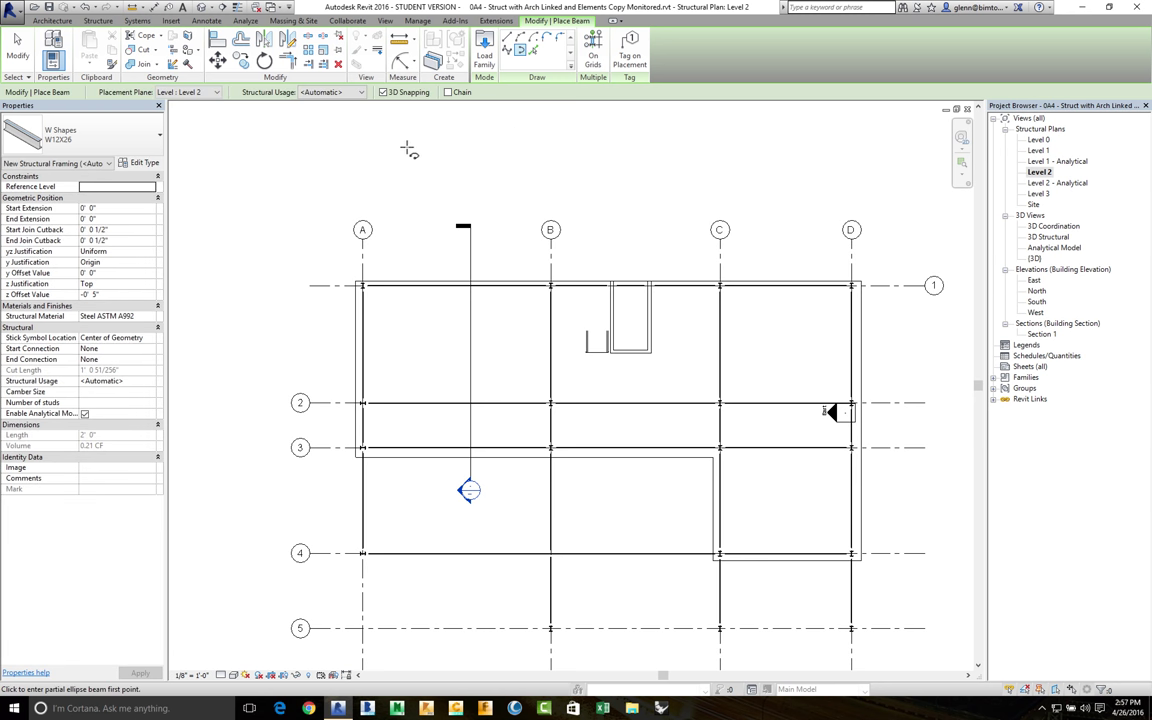
pyautogui.click(17, 50)
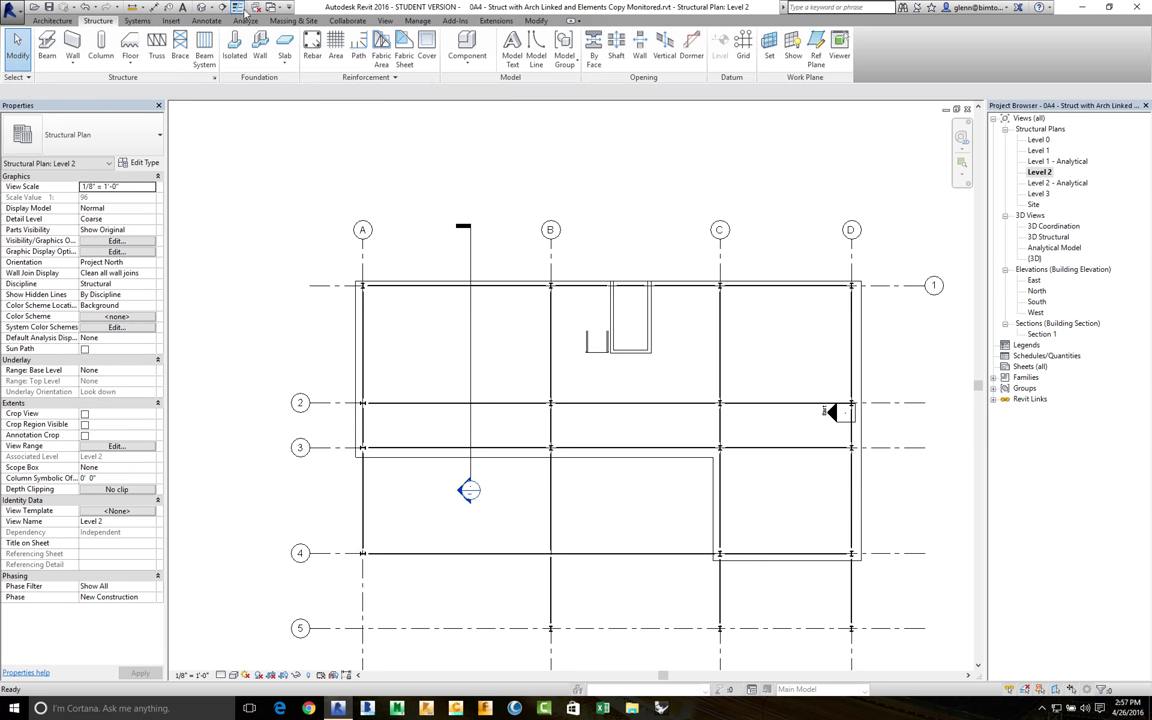
pyautogui.click(1050, 237)
# Step: Open the 3D Structural view and zoom into the front part of the frame
pyautogui.doubleClick(1050, 237)
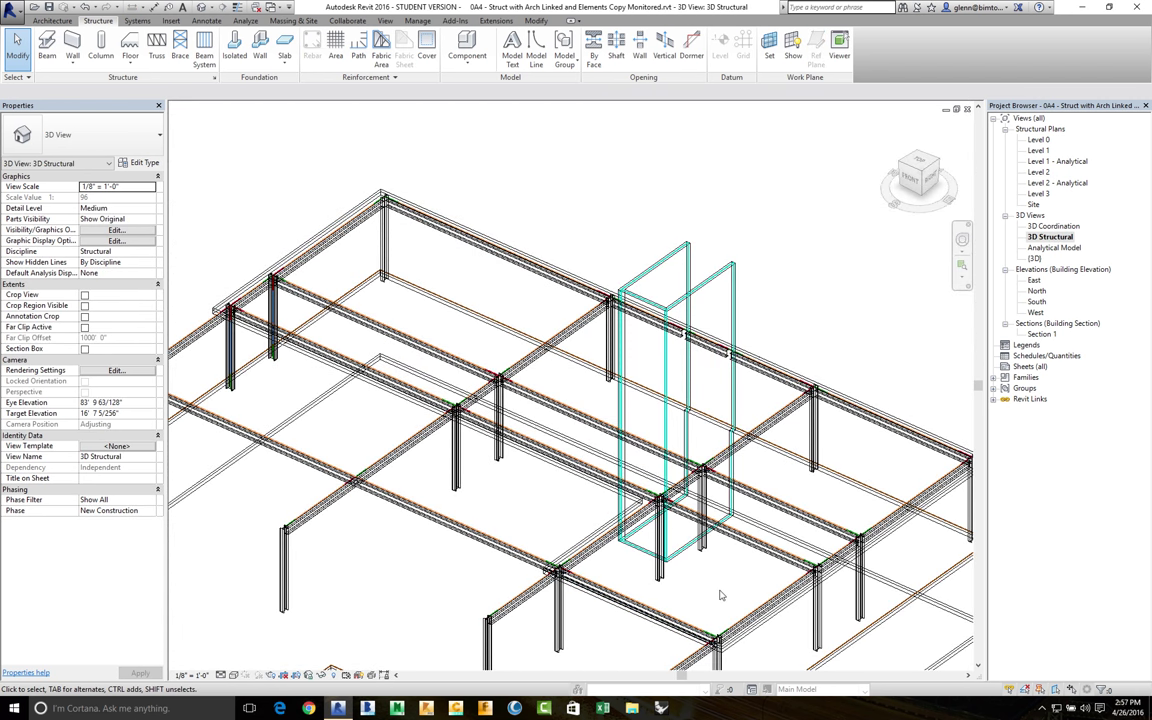
pyautogui.press('o')
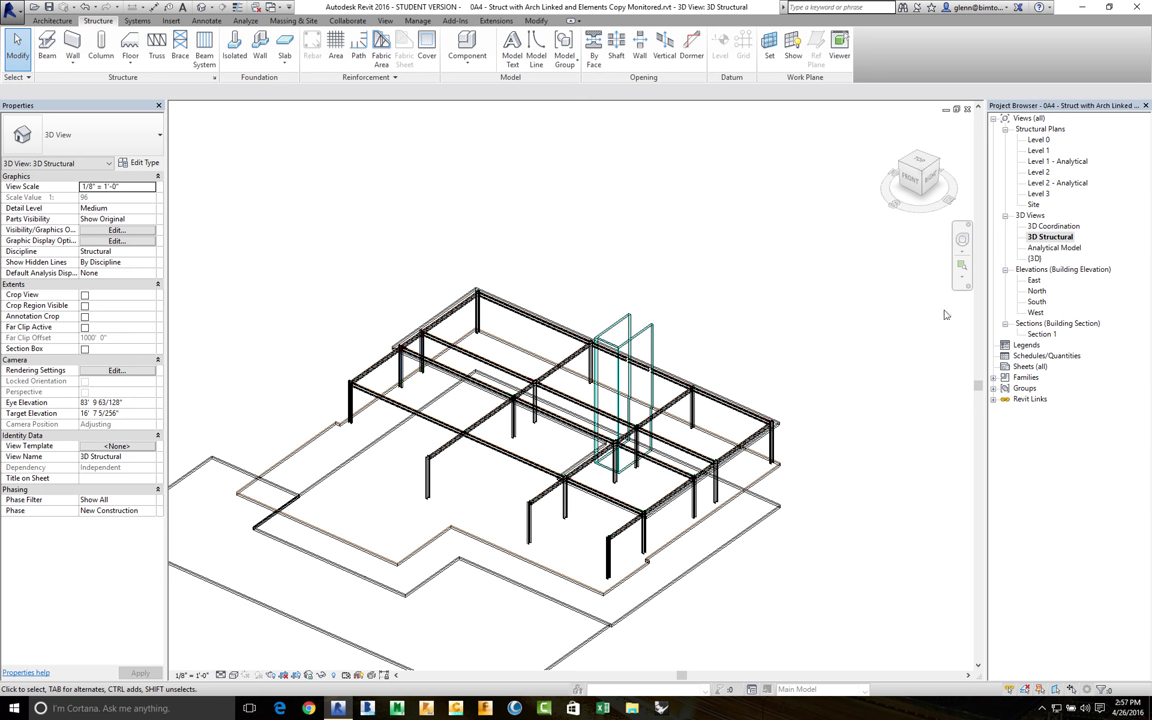
pyautogui.click(960, 262)
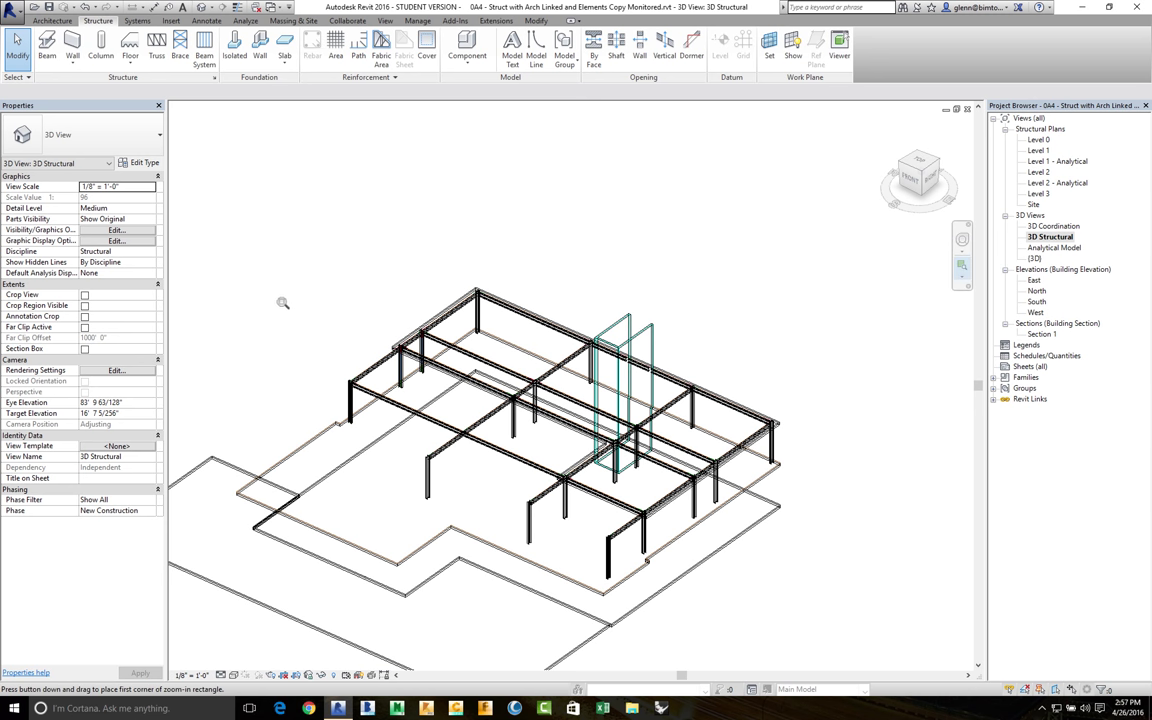
pyautogui.moveTo(274, 297); pyautogui.dragTo(774, 599)
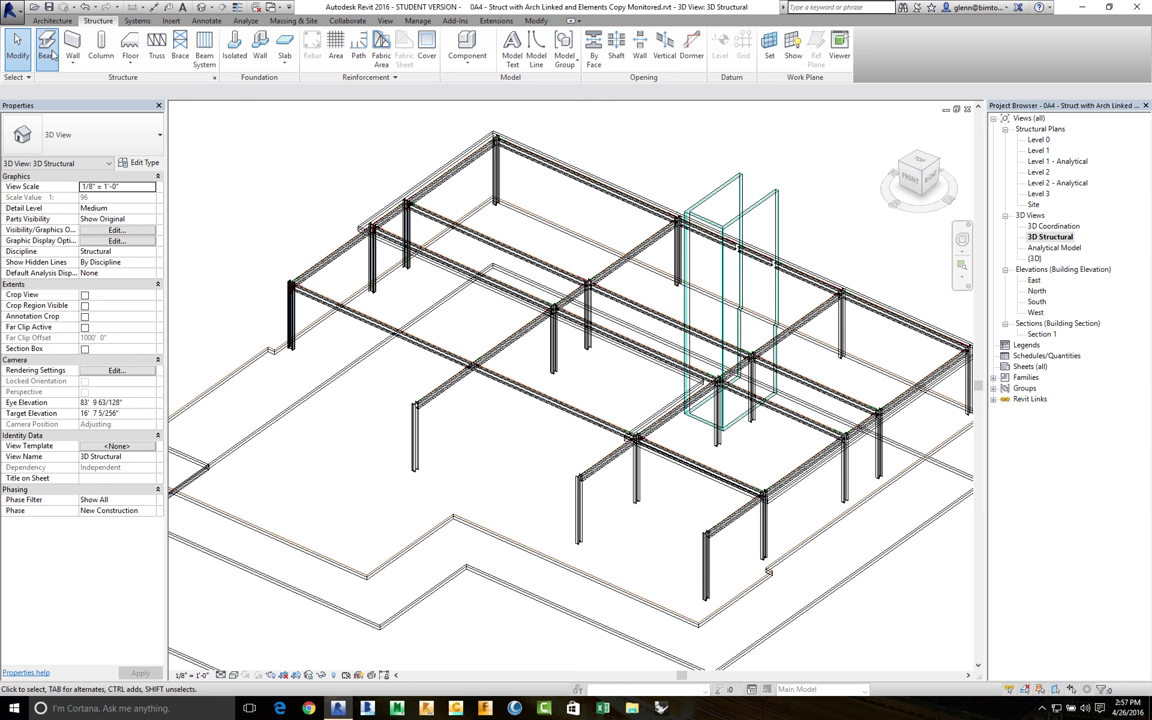
# Step: Draw two W12X26 beams, 36'-0" and 20'-8" long, linking the front column tops
pyautogui.click(47, 55)
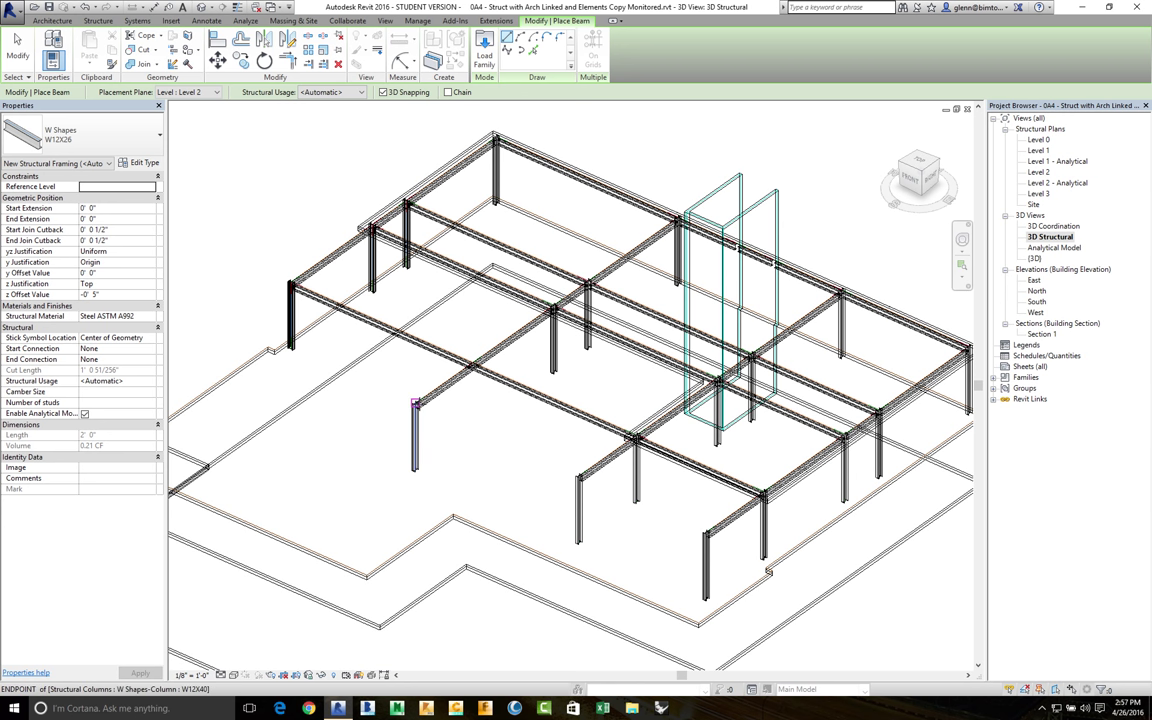
pyautogui.click(415, 403)
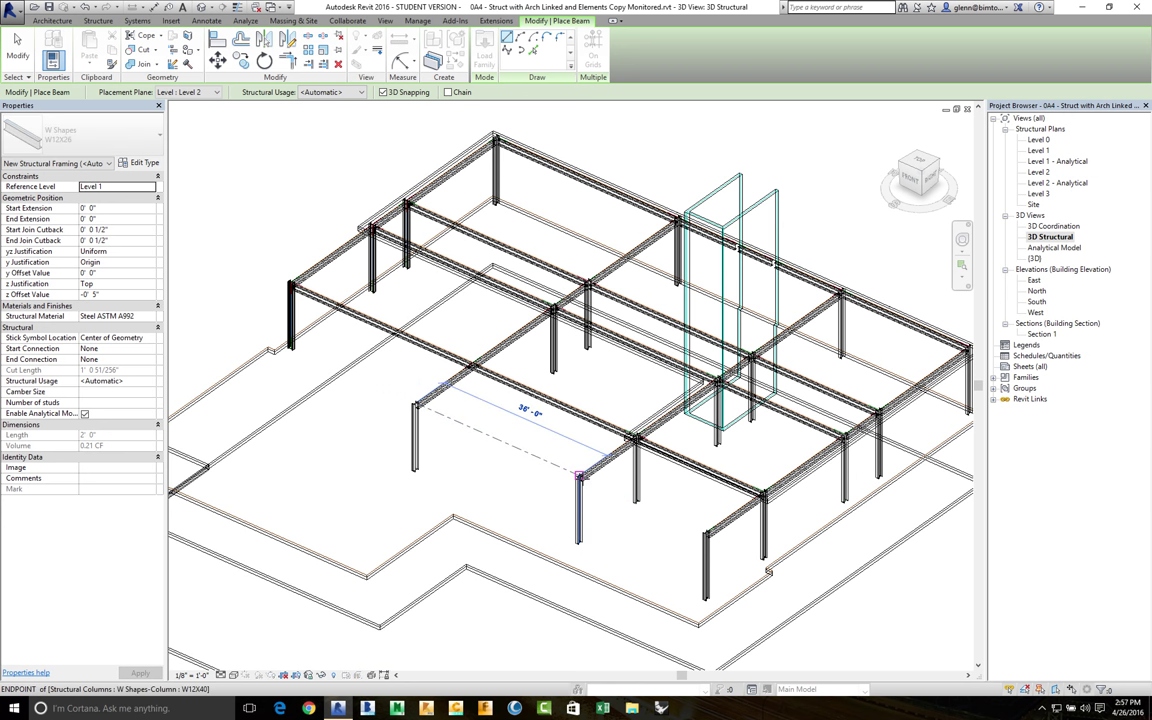
pyautogui.click(580, 476)
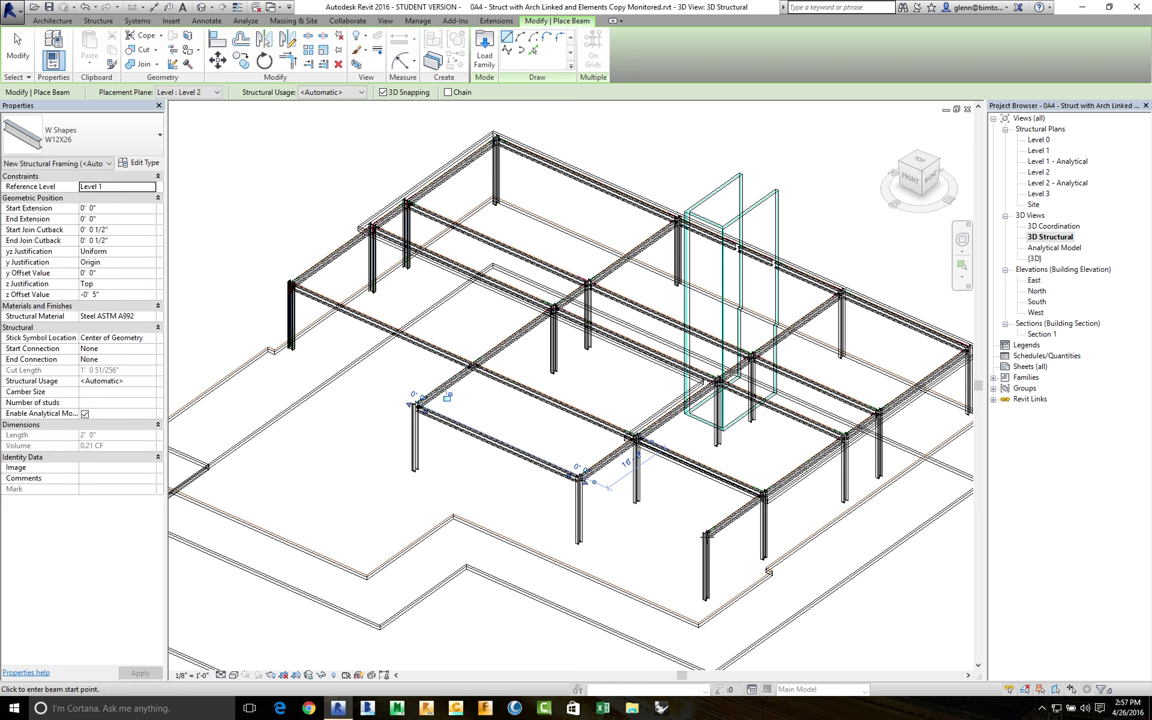
pyautogui.click(580, 476)
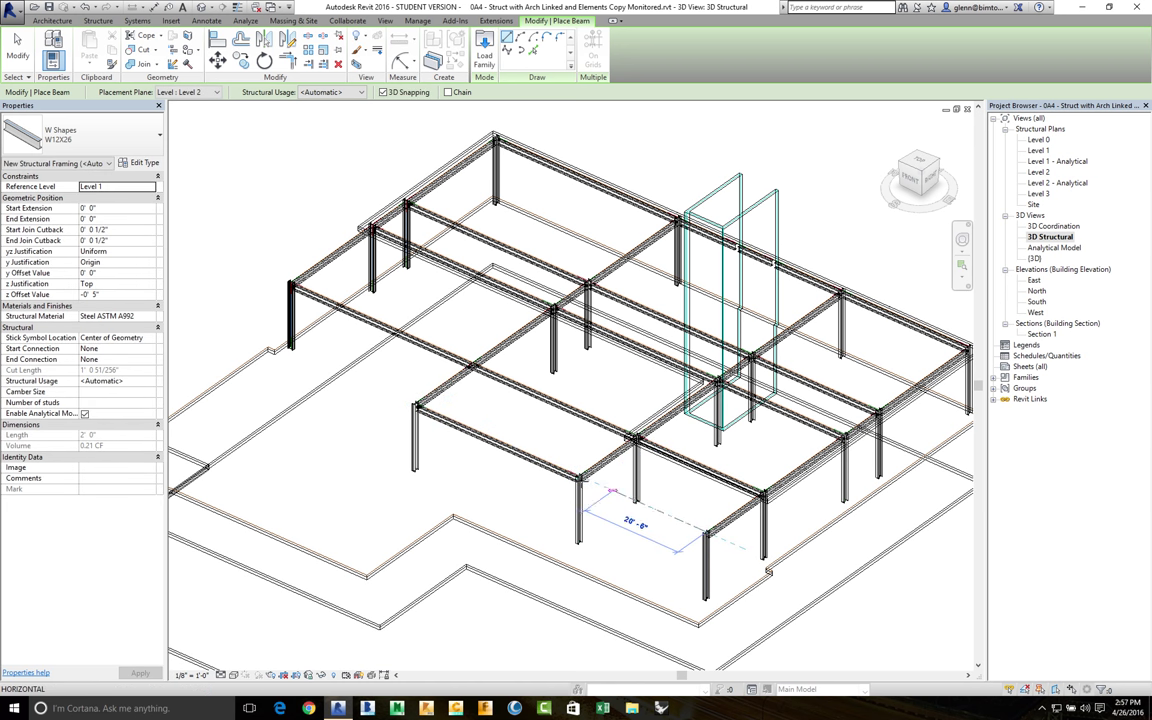
pyautogui.click(706, 535)
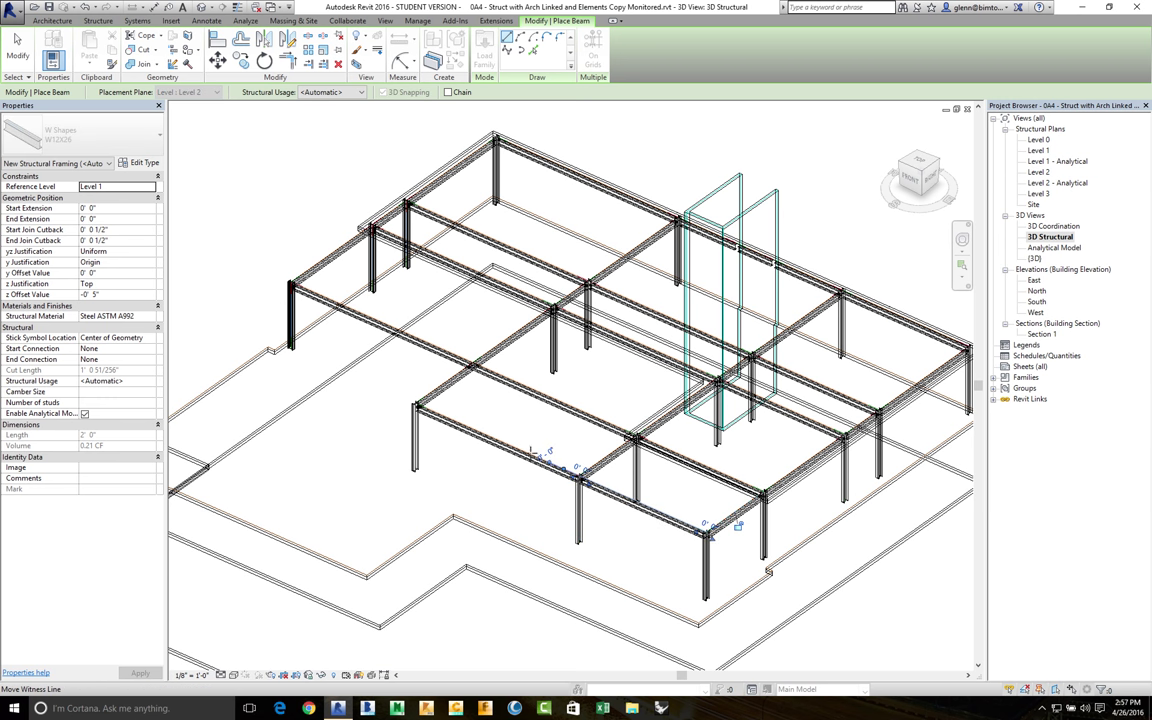
pyautogui.click(17, 50)
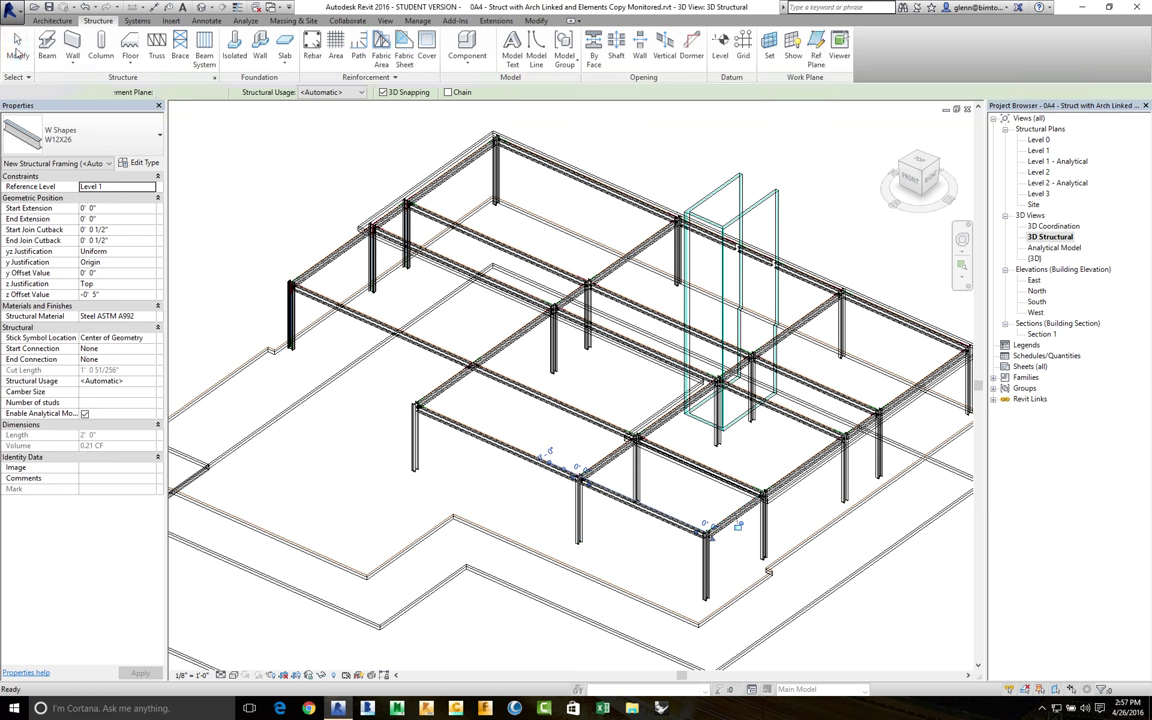
pyautogui.click(17, 50)
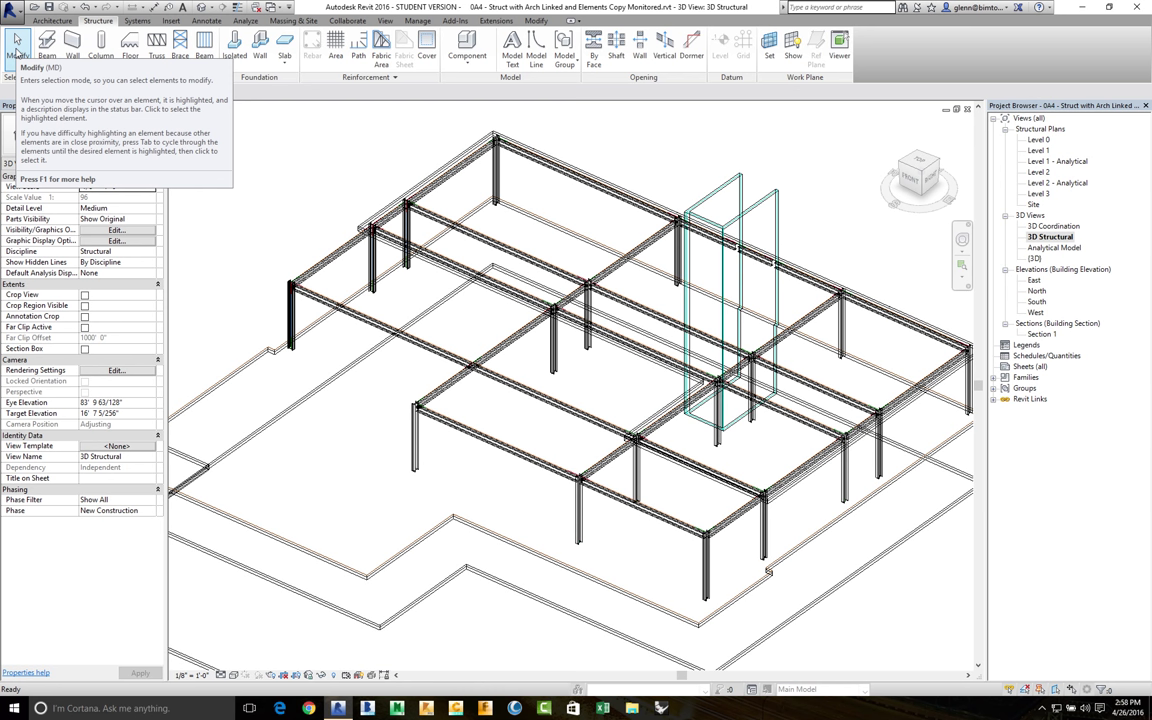
pyautogui.press('z')
pyautogui.press('f')
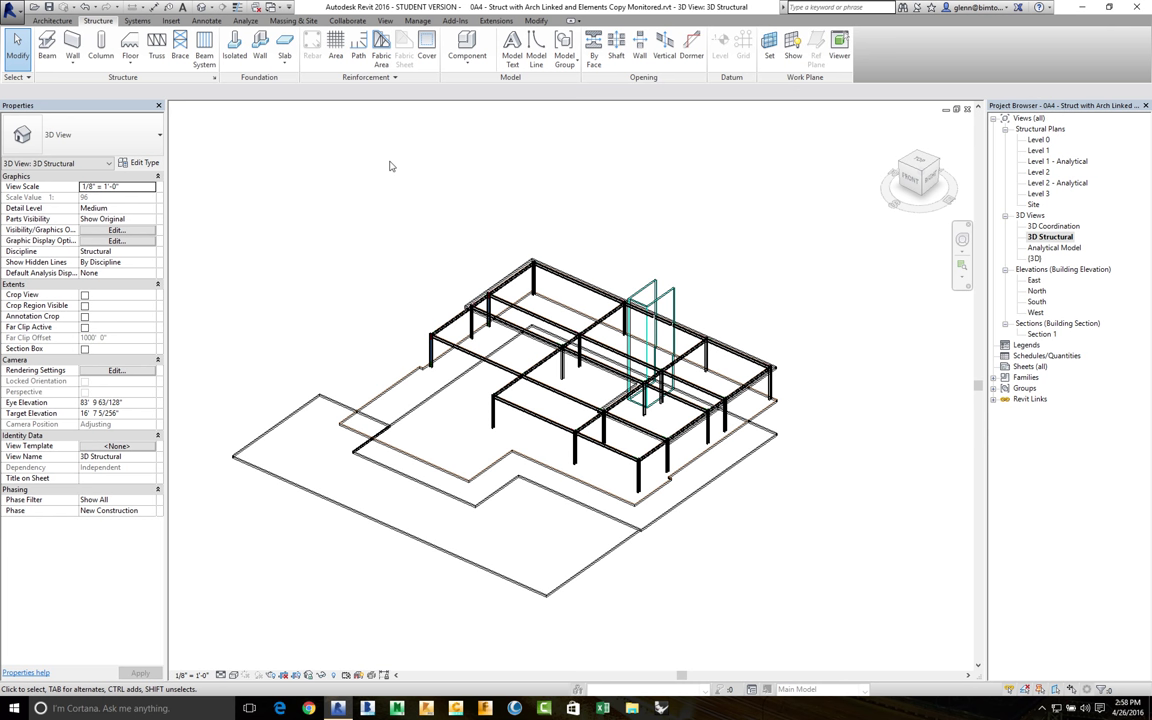
pyautogui.moveTo(378, 169); pyautogui.dragTo(822, 520)
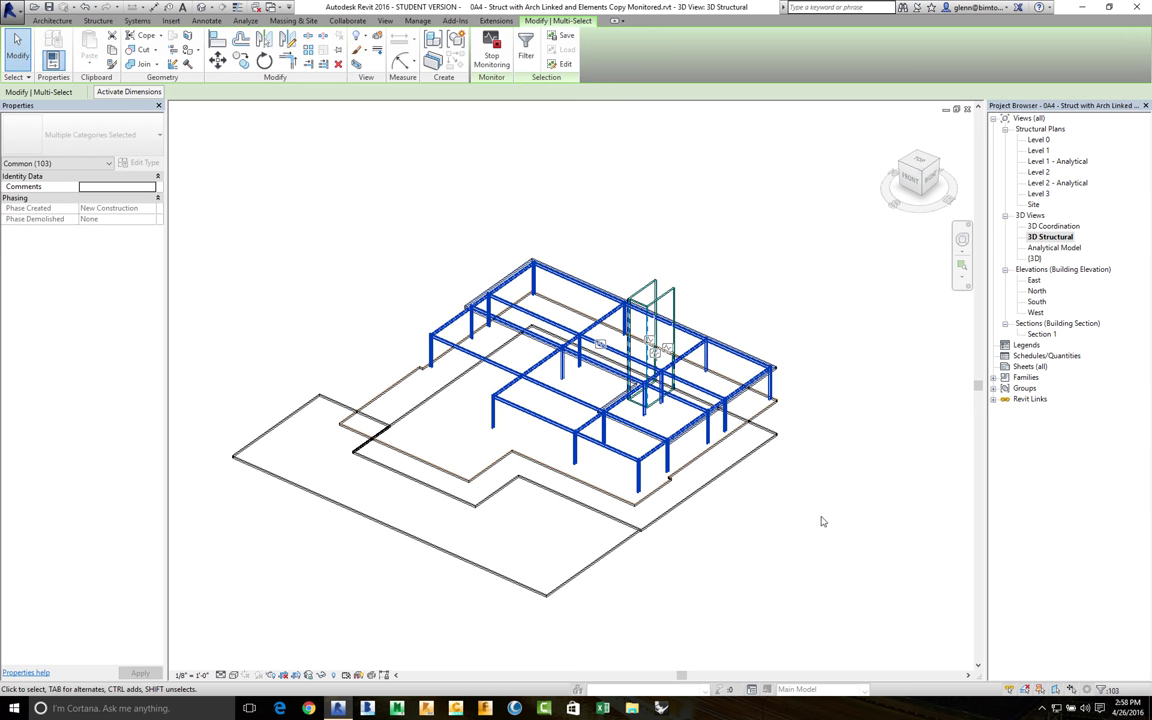
pyautogui.click(527, 50)
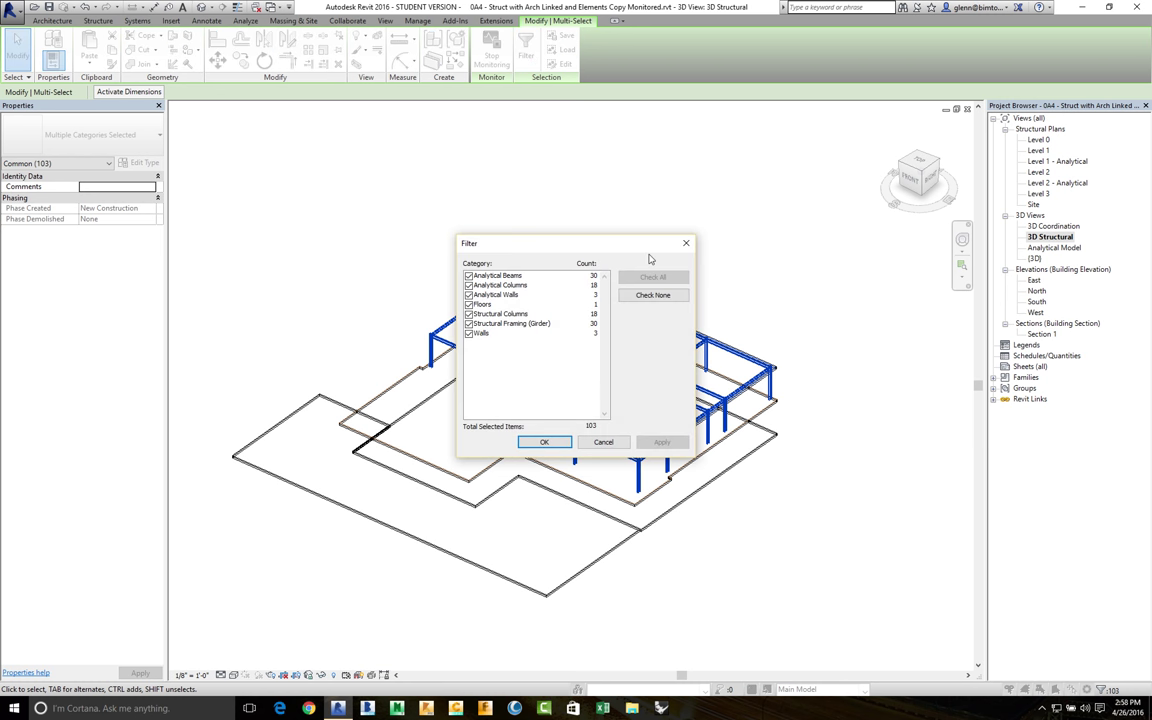
pyautogui.click(653, 295)
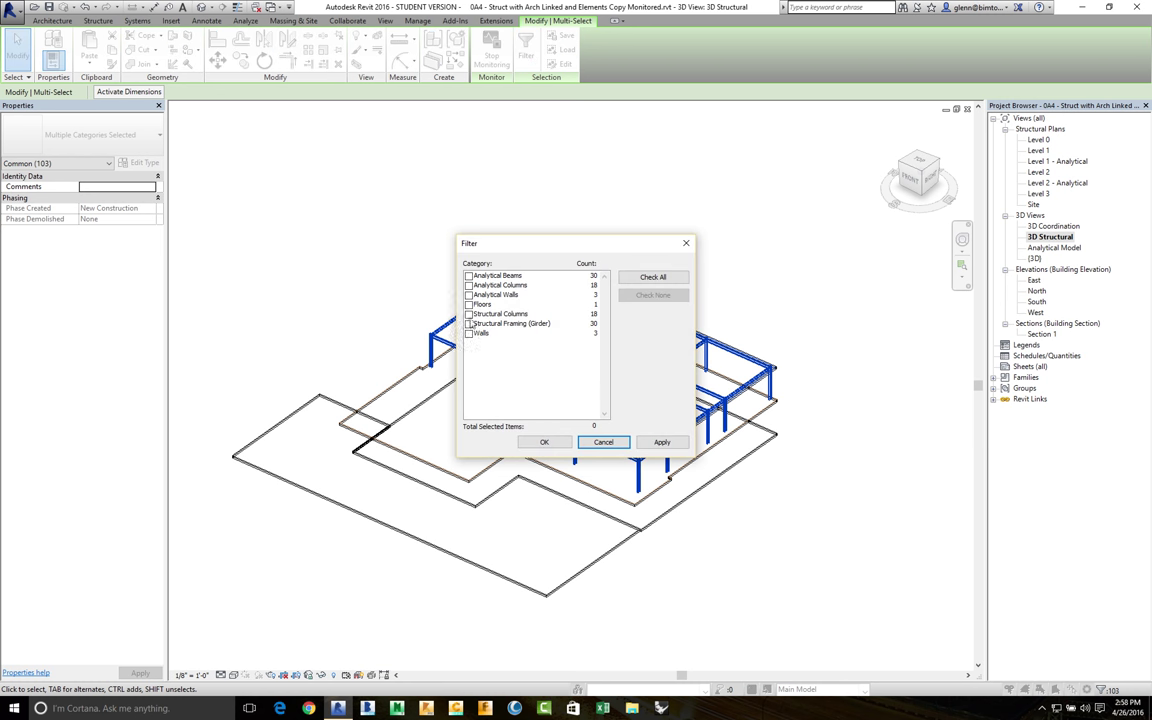
pyautogui.click(469, 314)
pyautogui.click(469, 324)
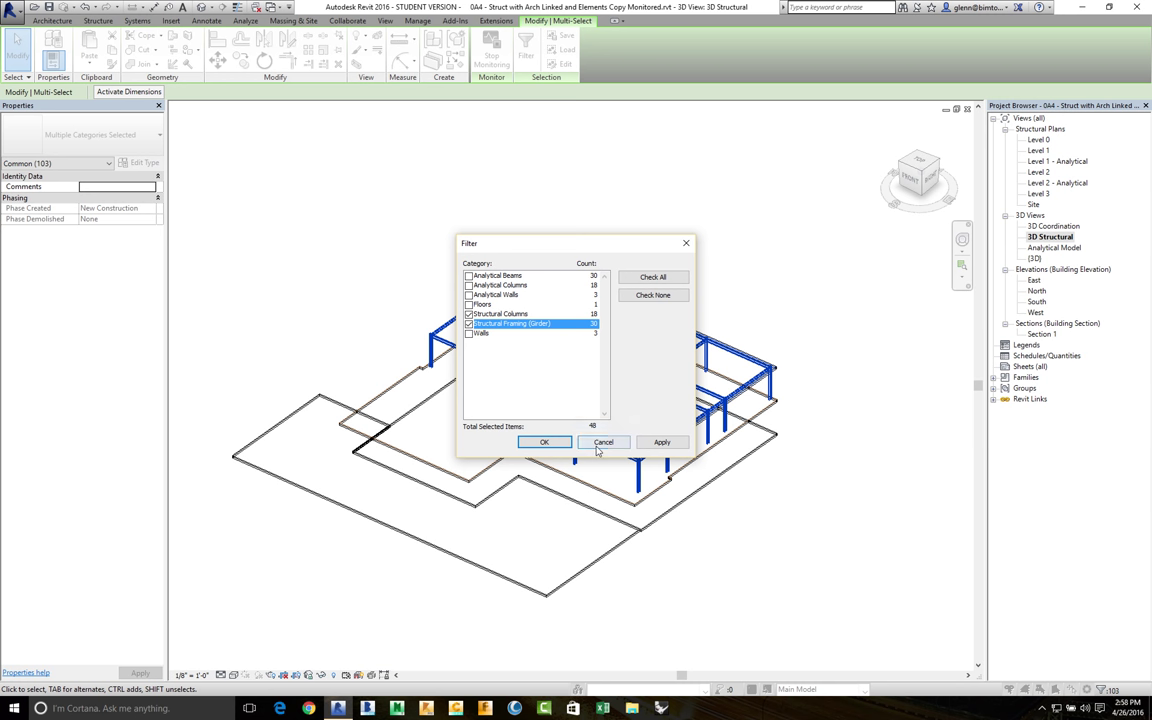
pyautogui.click(544, 442)
pyautogui.click(862, 316)
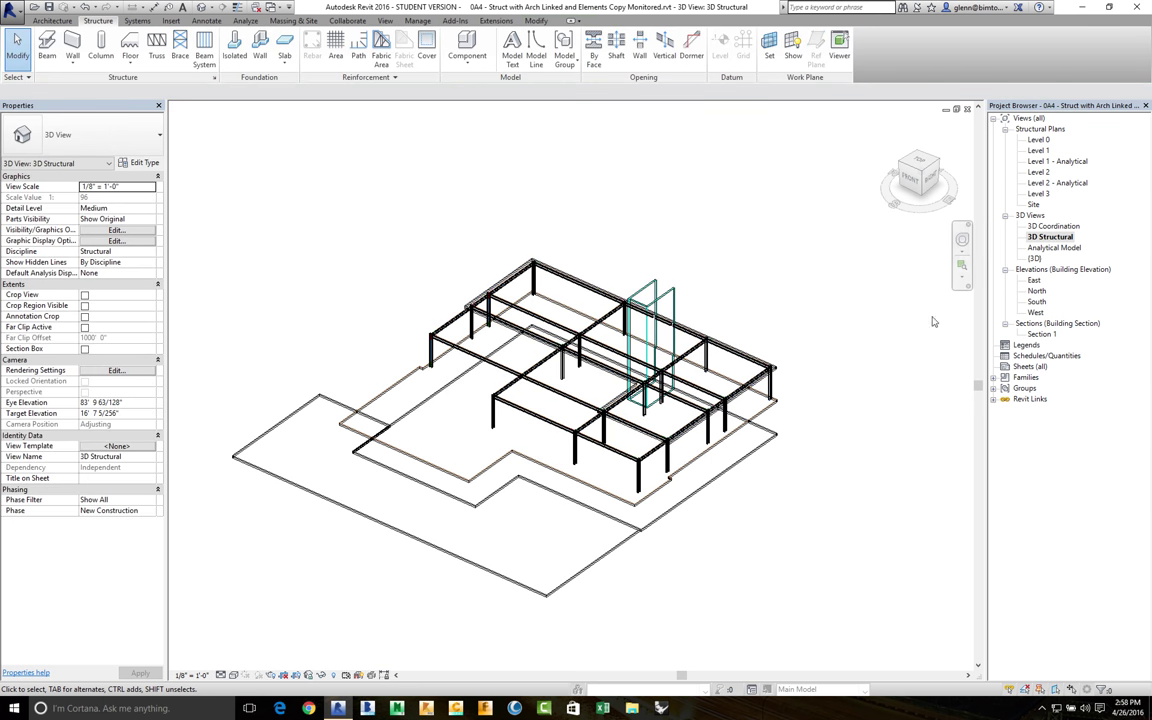
pyautogui.doubleClick(1055, 248)
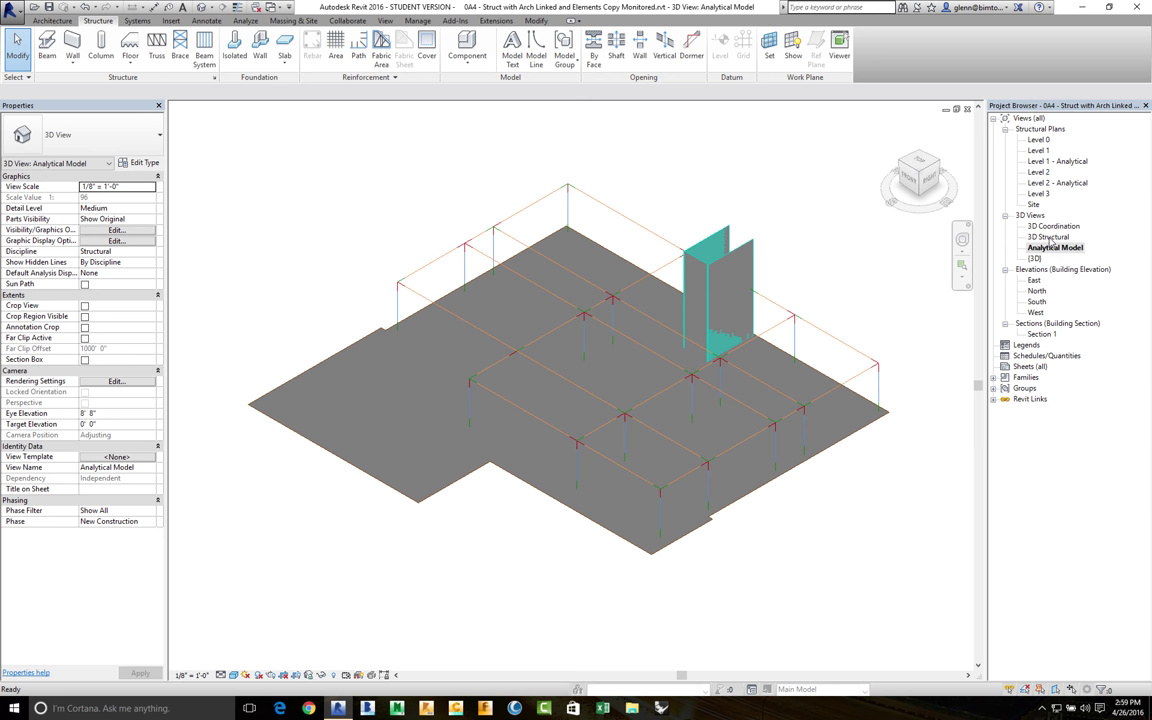
pyautogui.doubleClick(1048, 237)
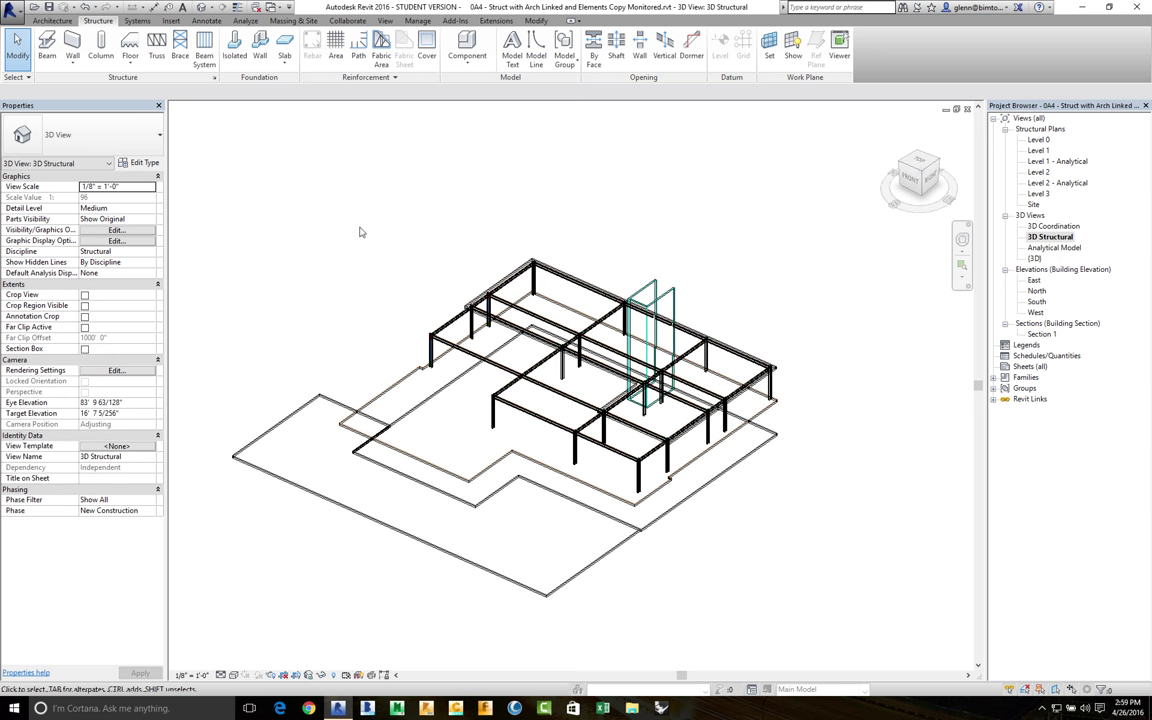
# Step: Window-select the model and filter it down to Structural Columns and Structural Framing (Girder)
pyautogui.moveTo(372, 216); pyautogui.dragTo(788, 505)
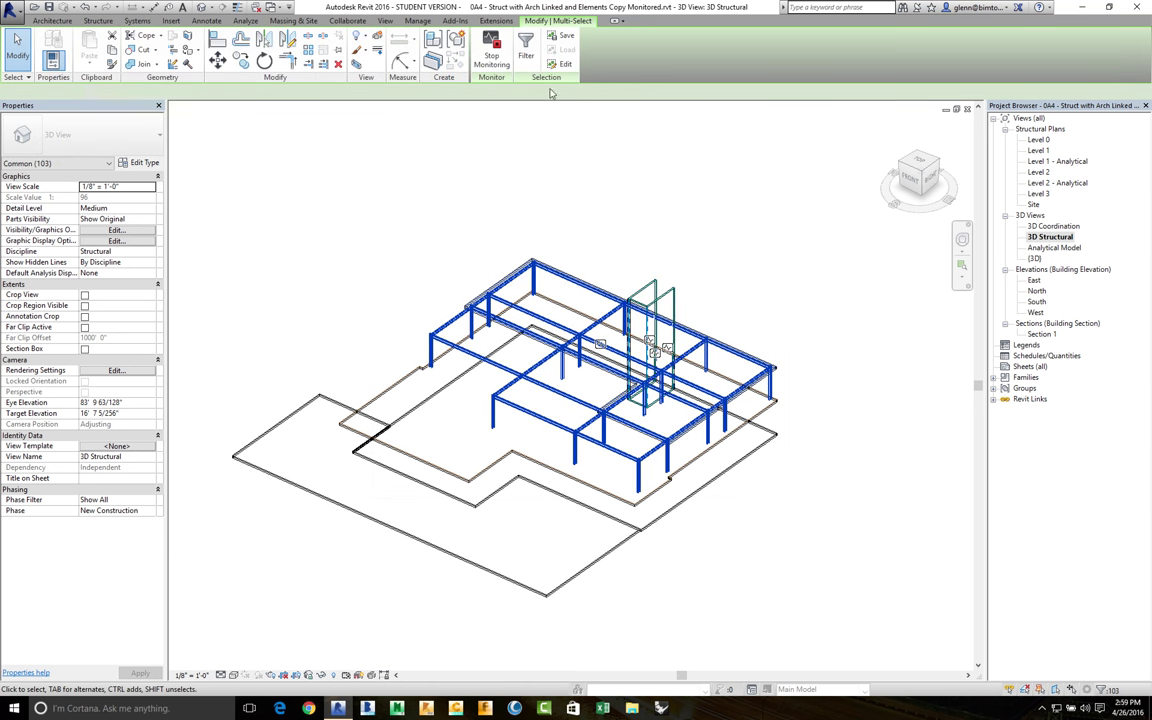
pyautogui.click(525, 50)
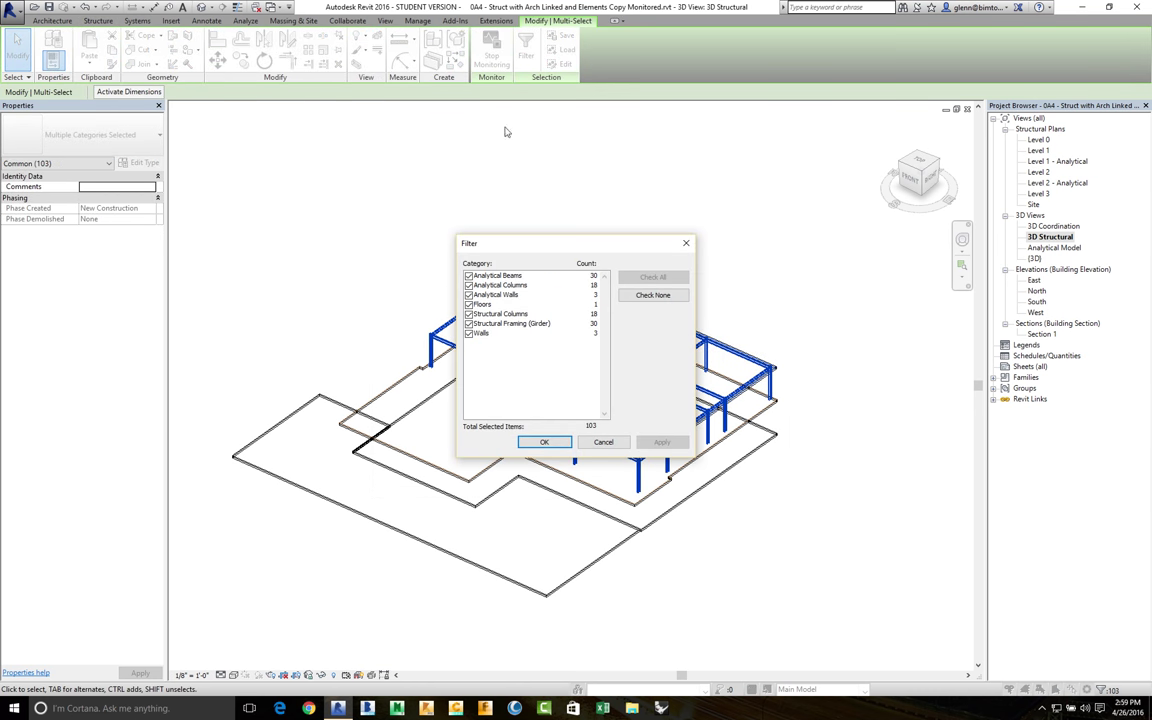
pyautogui.click(650, 295)
pyautogui.click(469, 314)
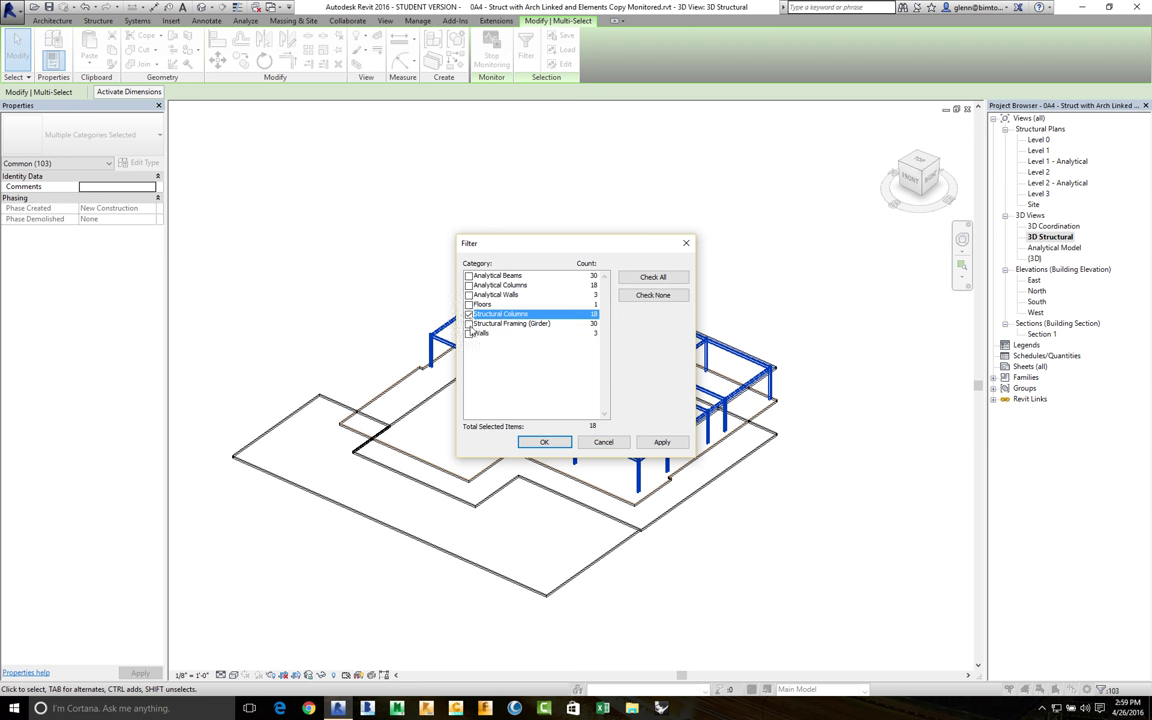
pyautogui.click(469, 324)
pyautogui.click(543, 442)
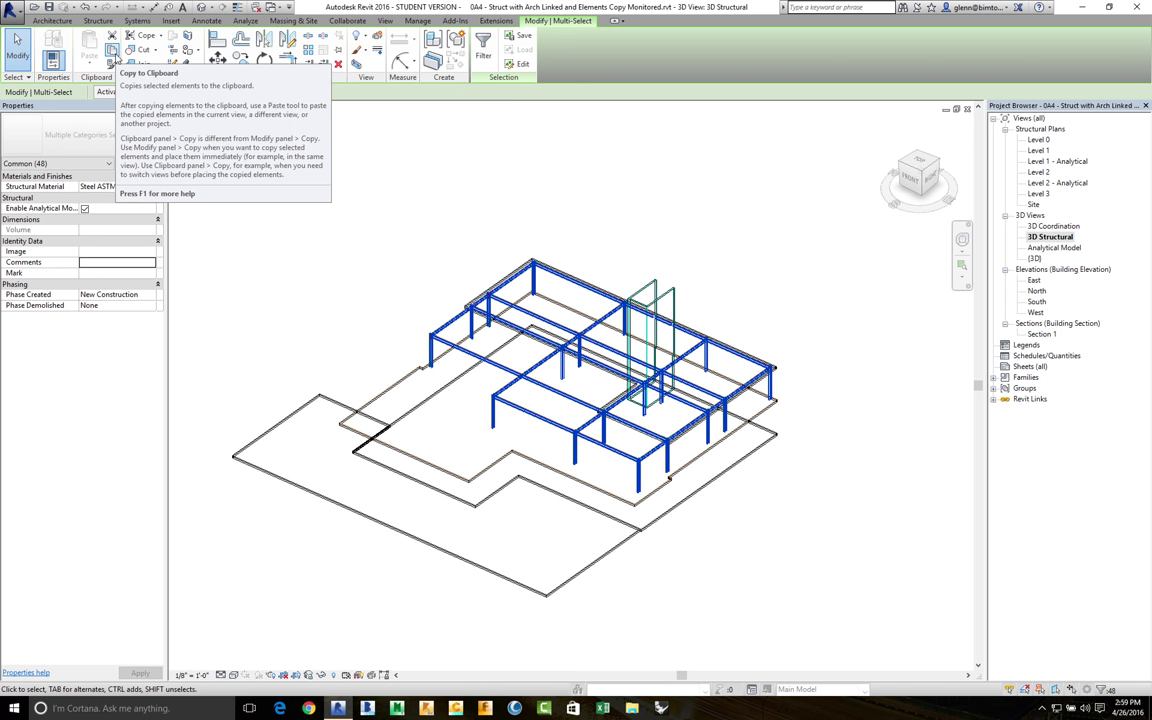
# Step: Copy the selected columns and girders and paste them aligned to Level 3
pyautogui.click(115, 57)
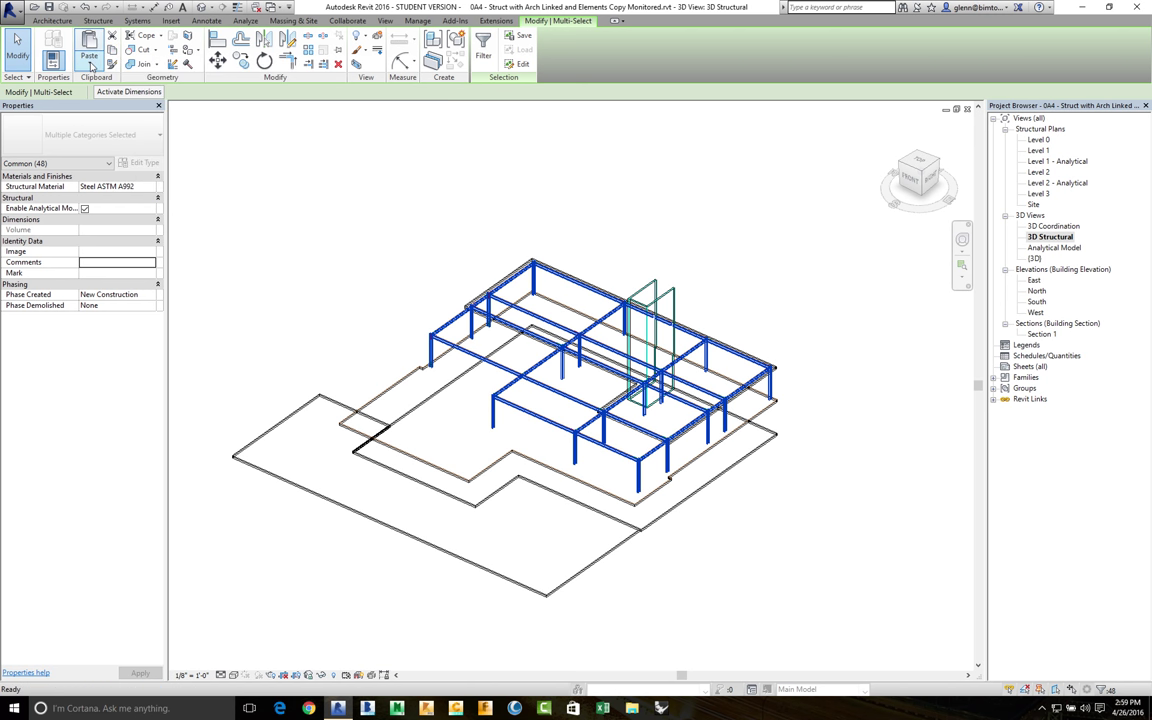
pyautogui.click(90, 66)
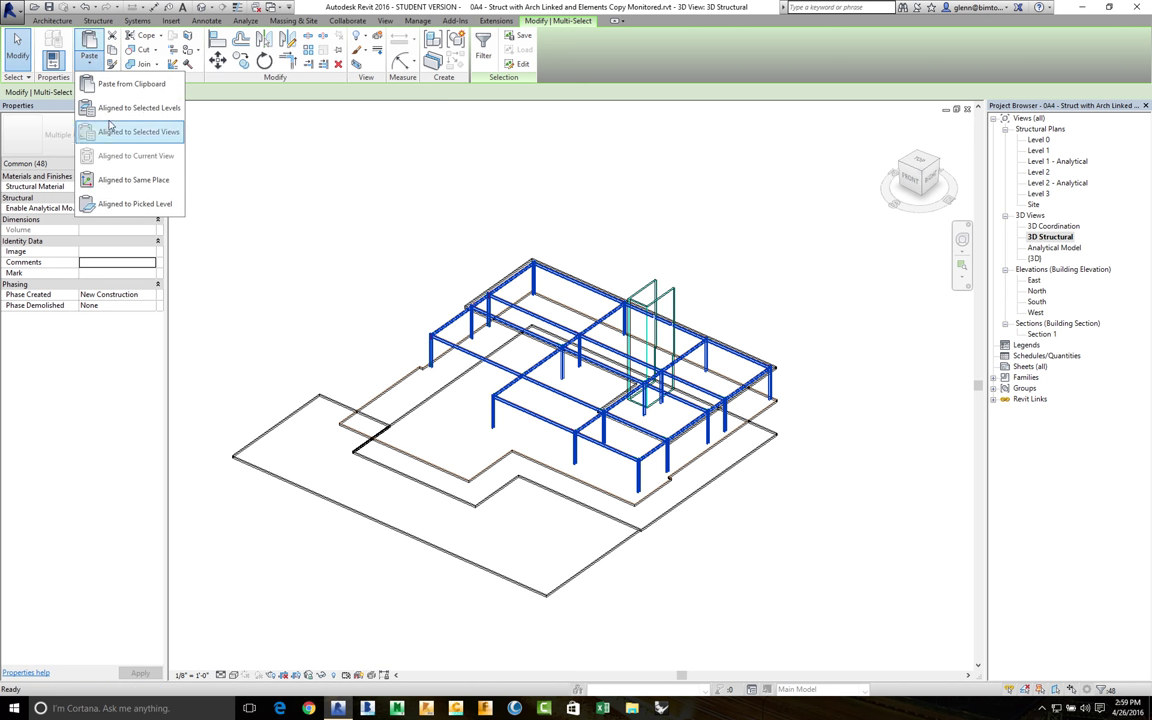
pyautogui.click(110, 112)
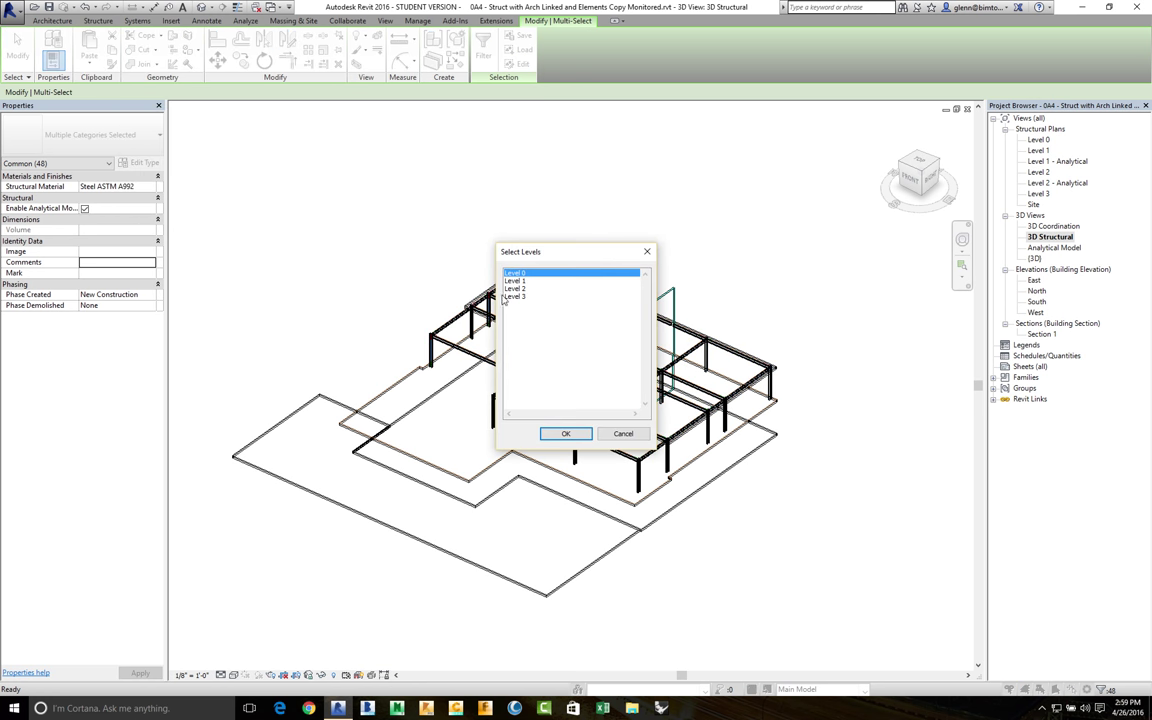
pyautogui.click(511, 297)
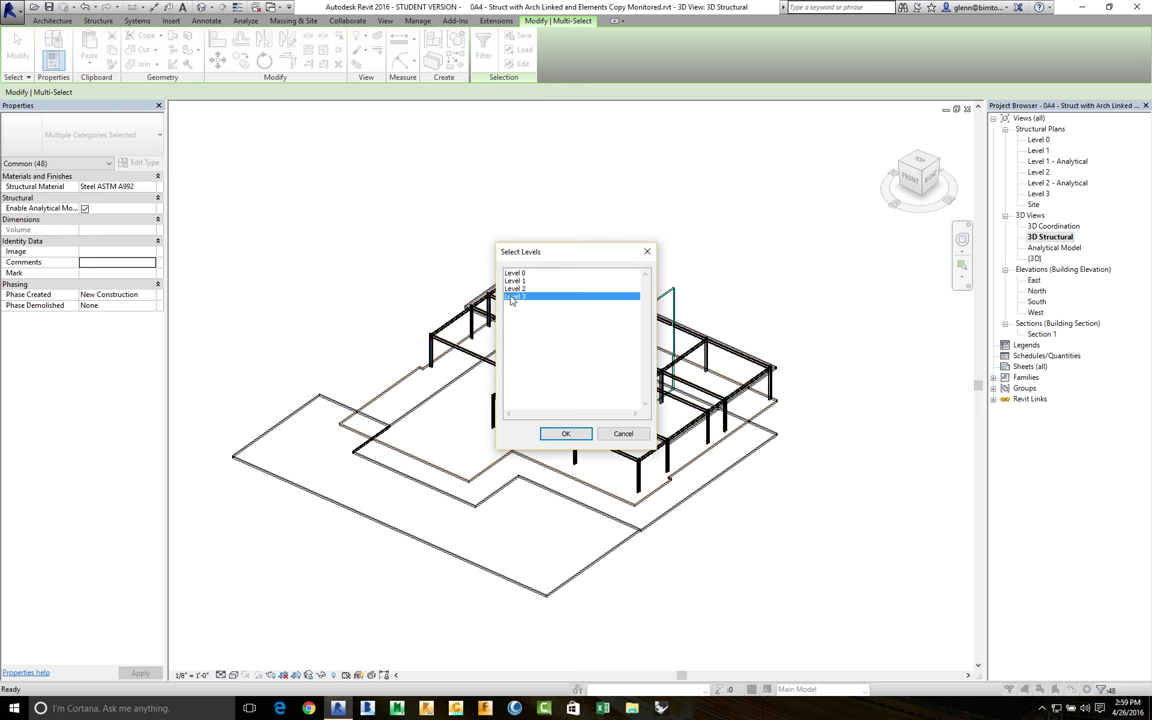
pyautogui.click(580, 435)
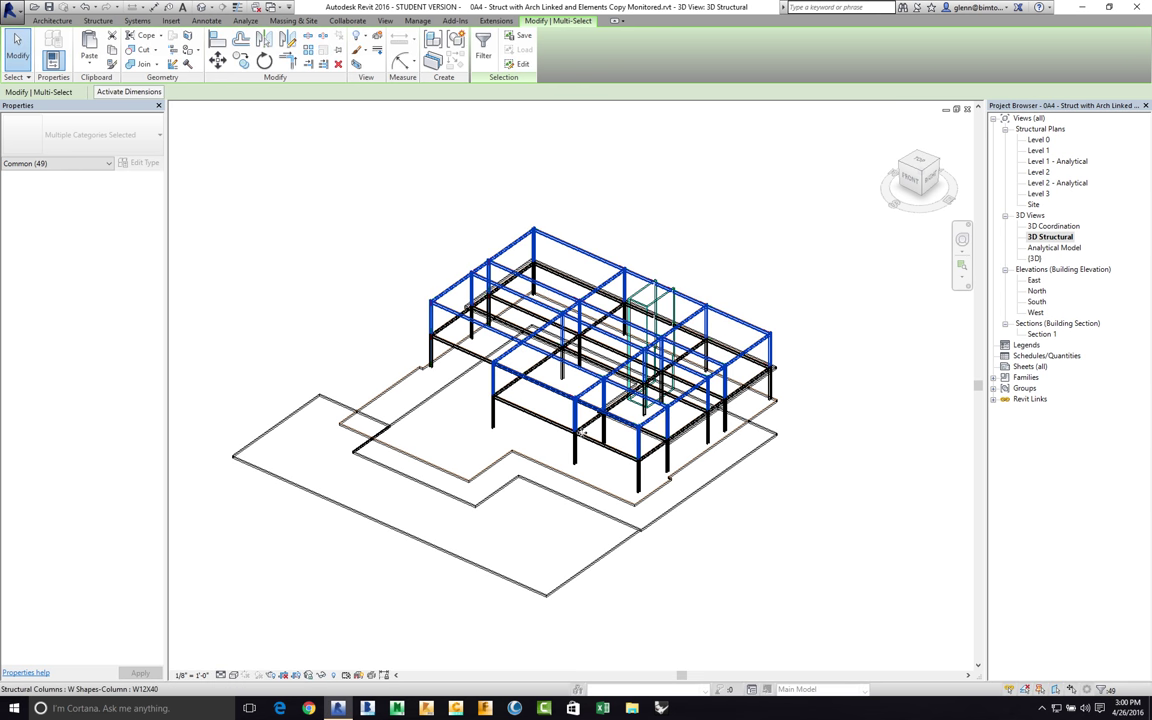
pyautogui.click(92, 66)
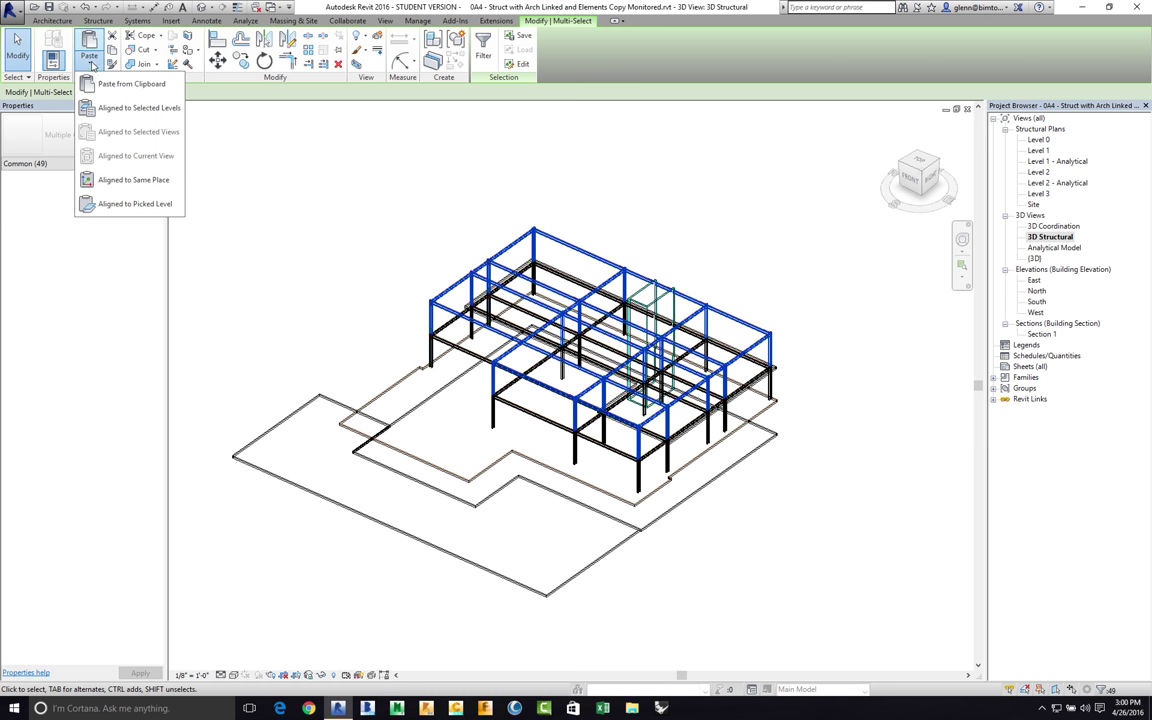
# Step: Paste the copied steel framing aligned to Level 1
pyautogui.click(110, 108)
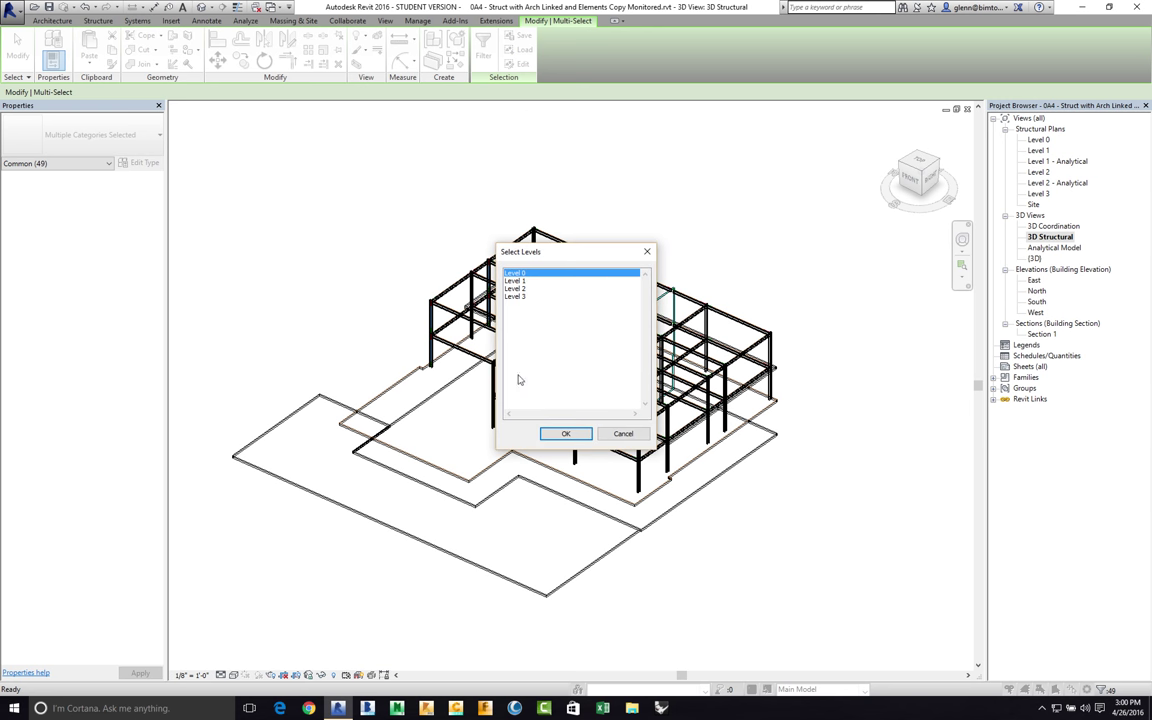
pyautogui.click(516, 281)
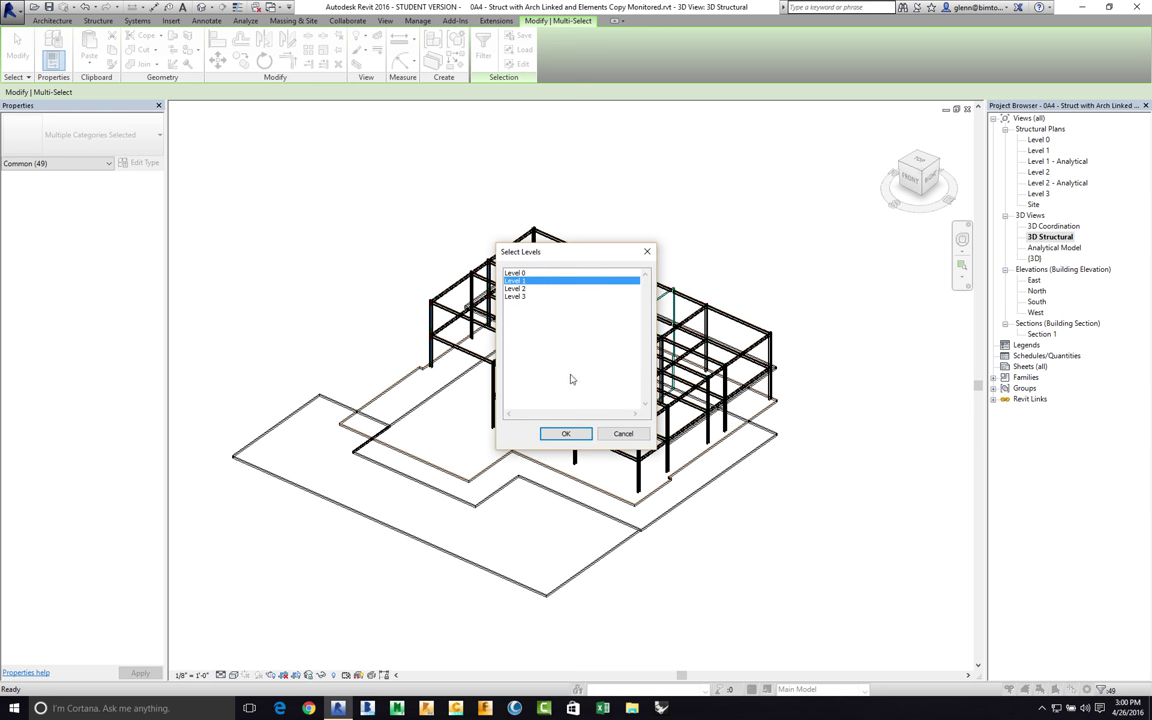
pyautogui.click(565, 434)
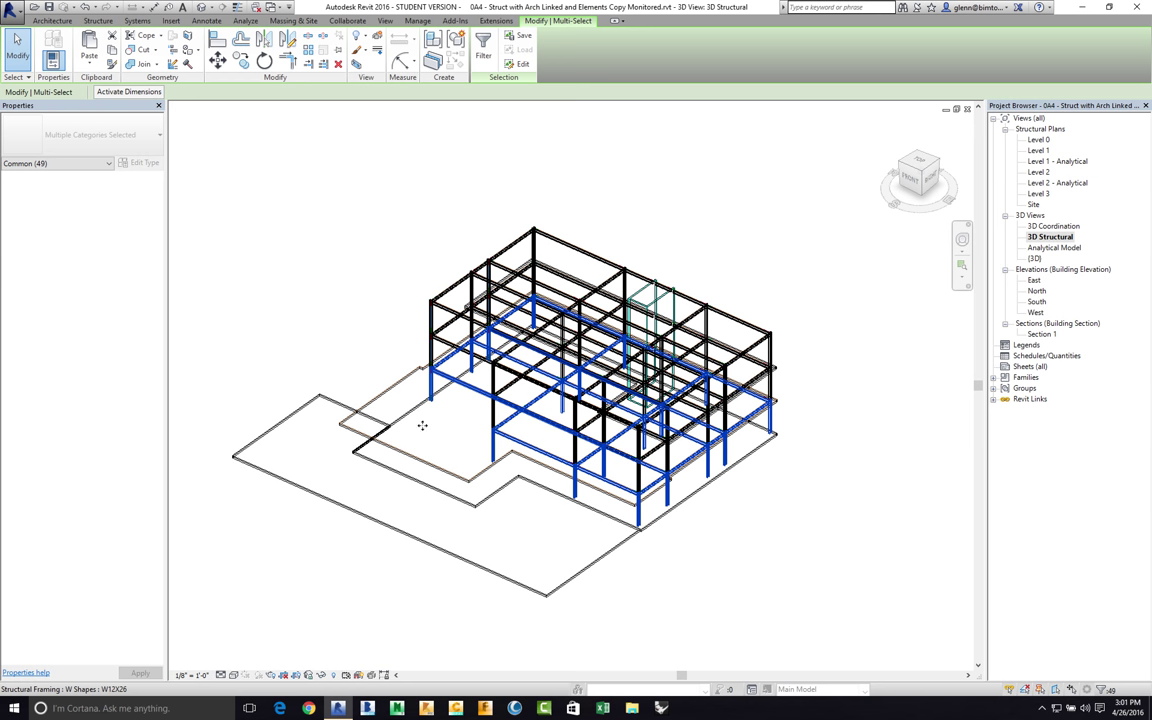
# Step: Deselect the pasted columns and girders by clicking empty canvas
pyautogui.click(348, 250)
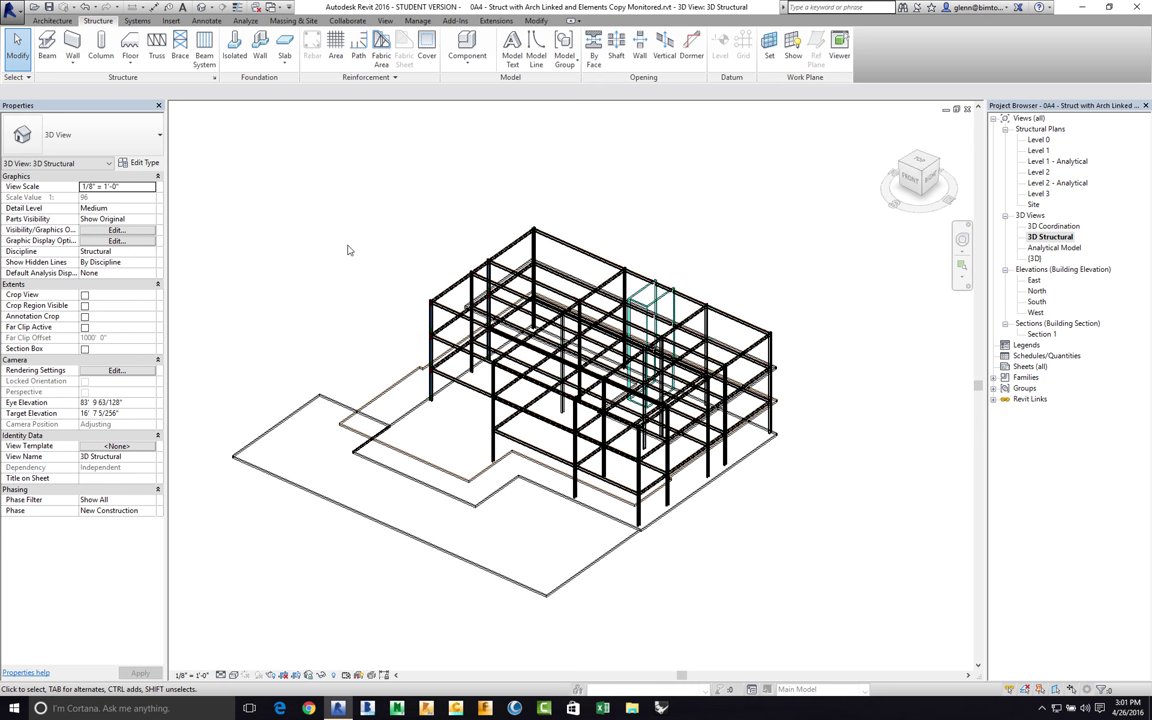
# Step: Start an isolated foundation at Level 0 in At Columns placement mode
pyautogui.click(233, 50)
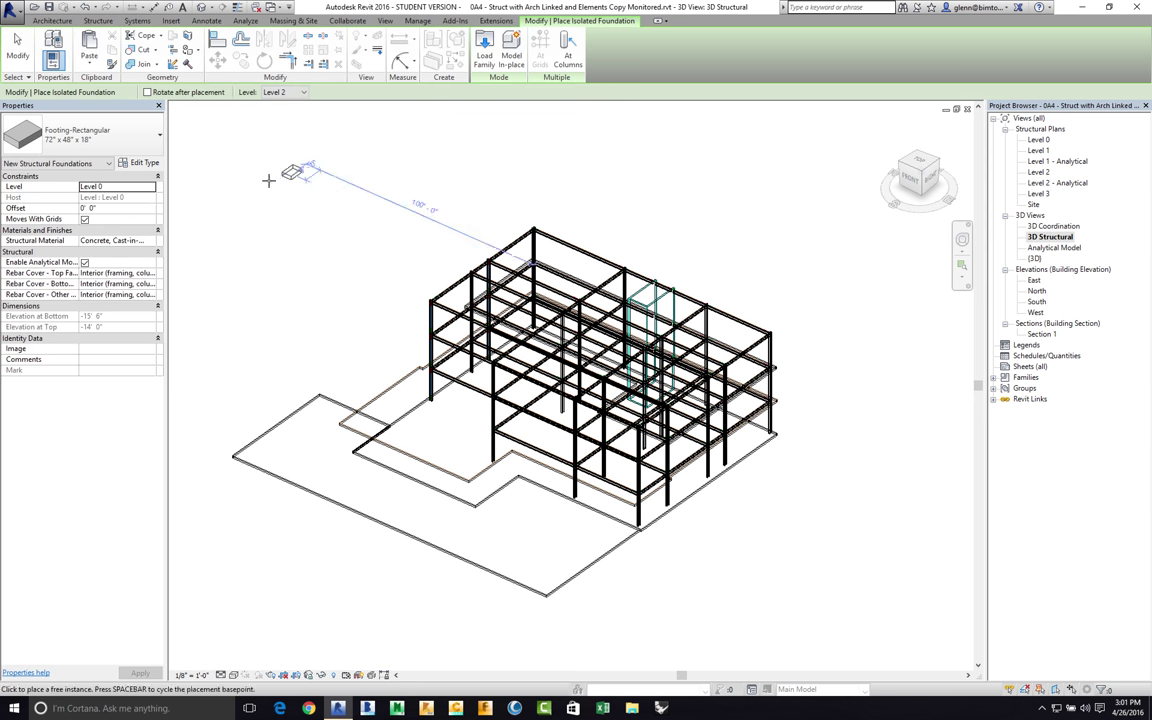
pyautogui.click(275, 92)
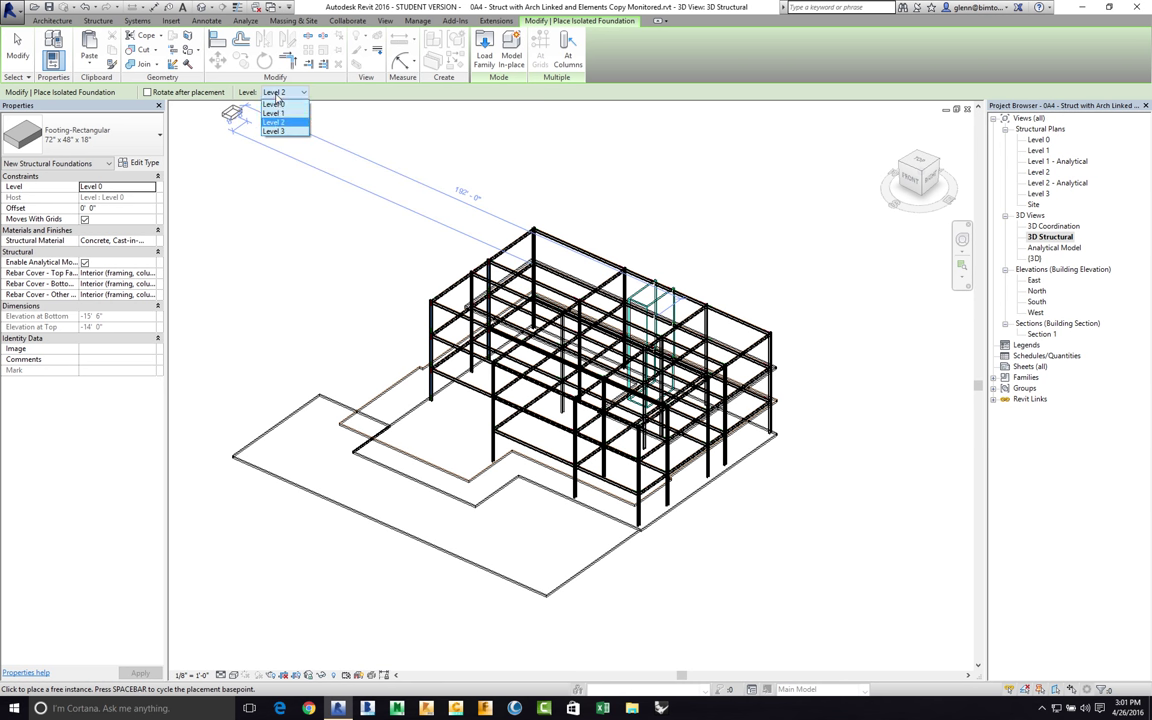
pyautogui.click(274, 105)
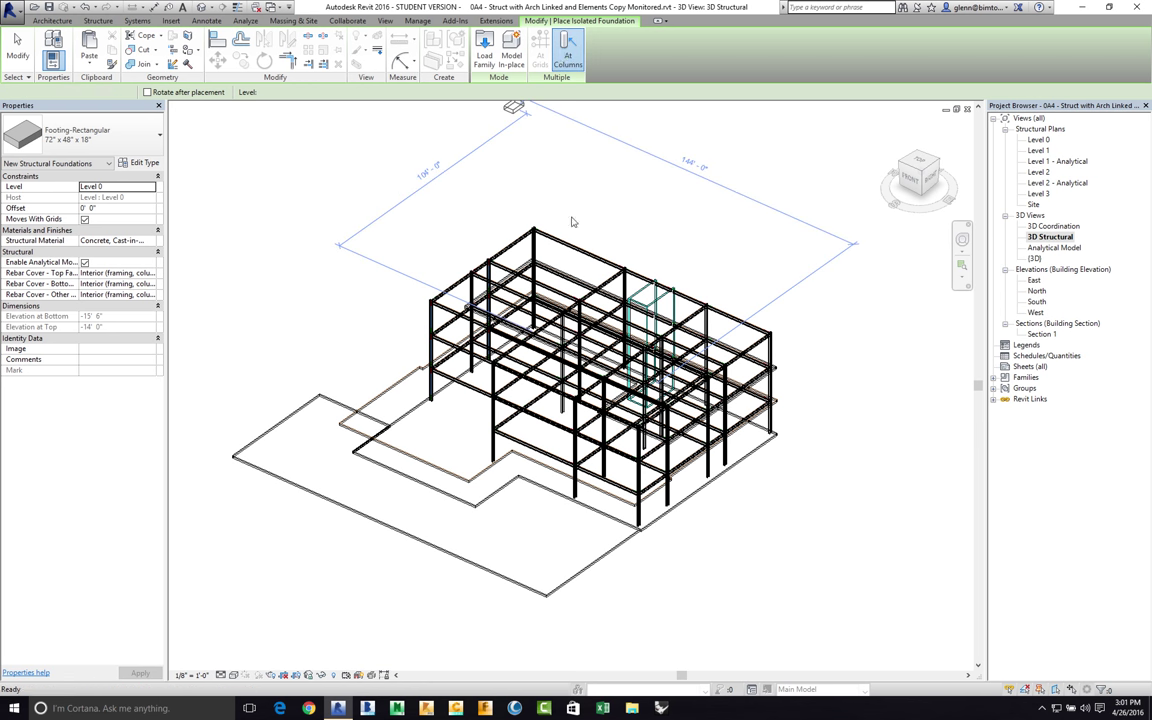
pyautogui.click(562, 55)
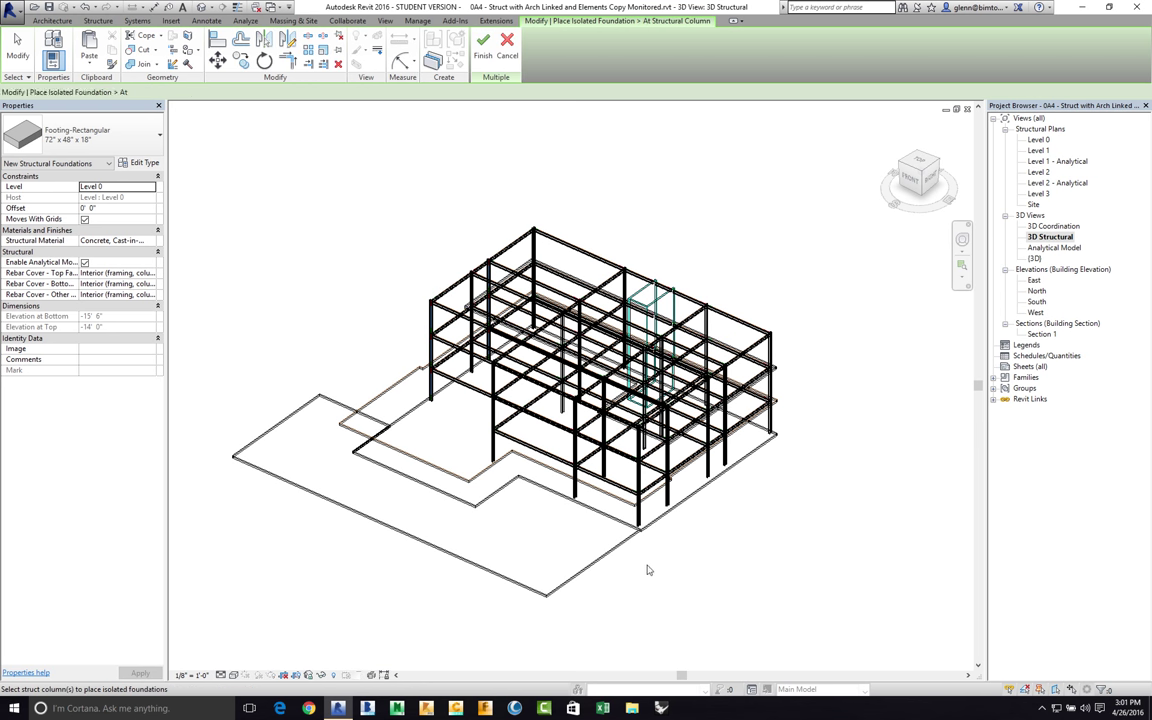
# Step: Place footings under the seven front and right perimeter columns and finish
pyautogui.click(637, 512)
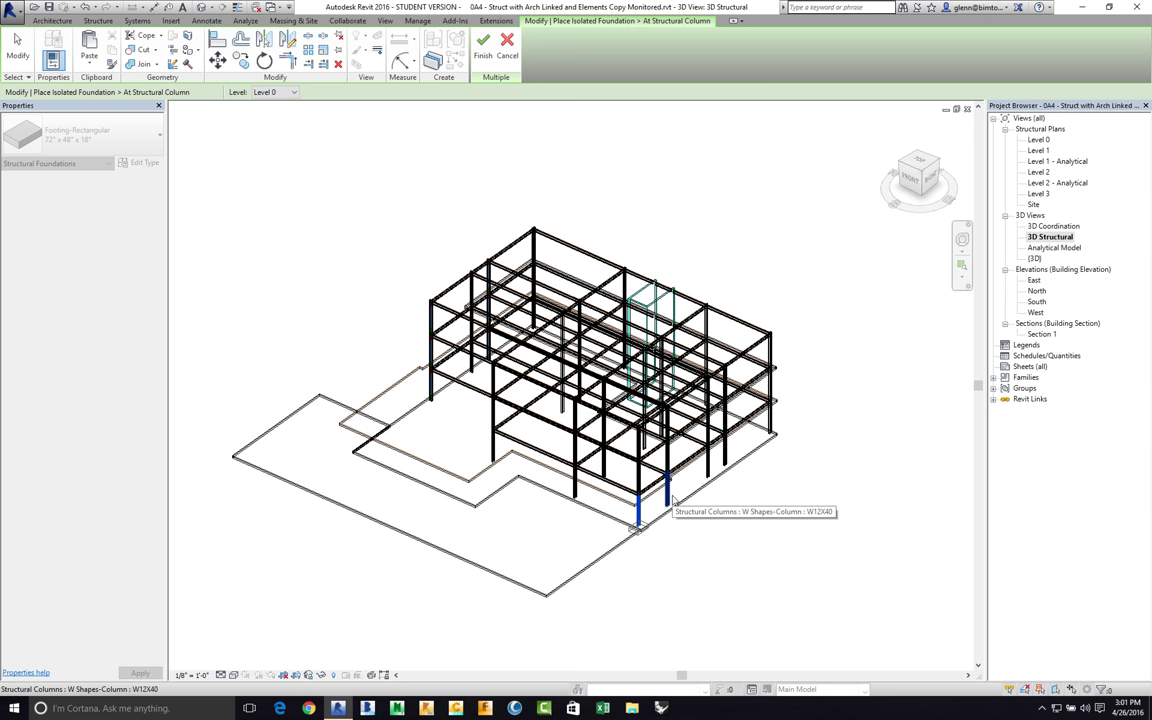
pyautogui.click(668, 492)
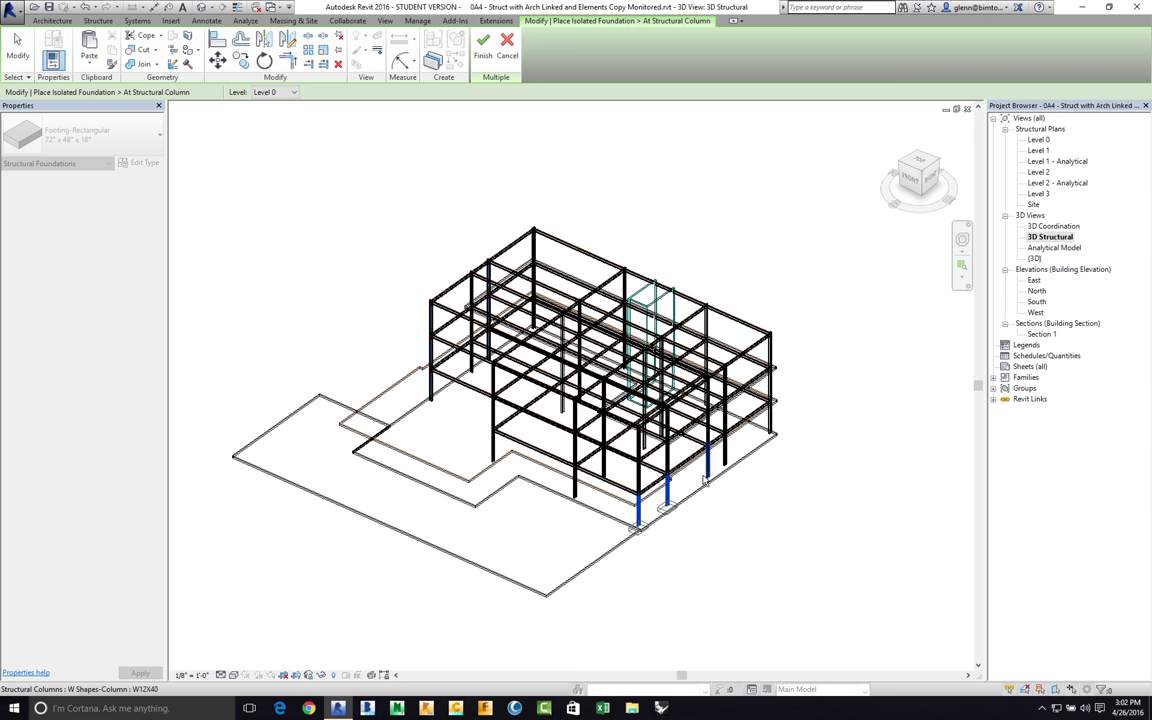
pyautogui.click(709, 462)
pyautogui.click(724, 420)
pyautogui.click(770, 415)
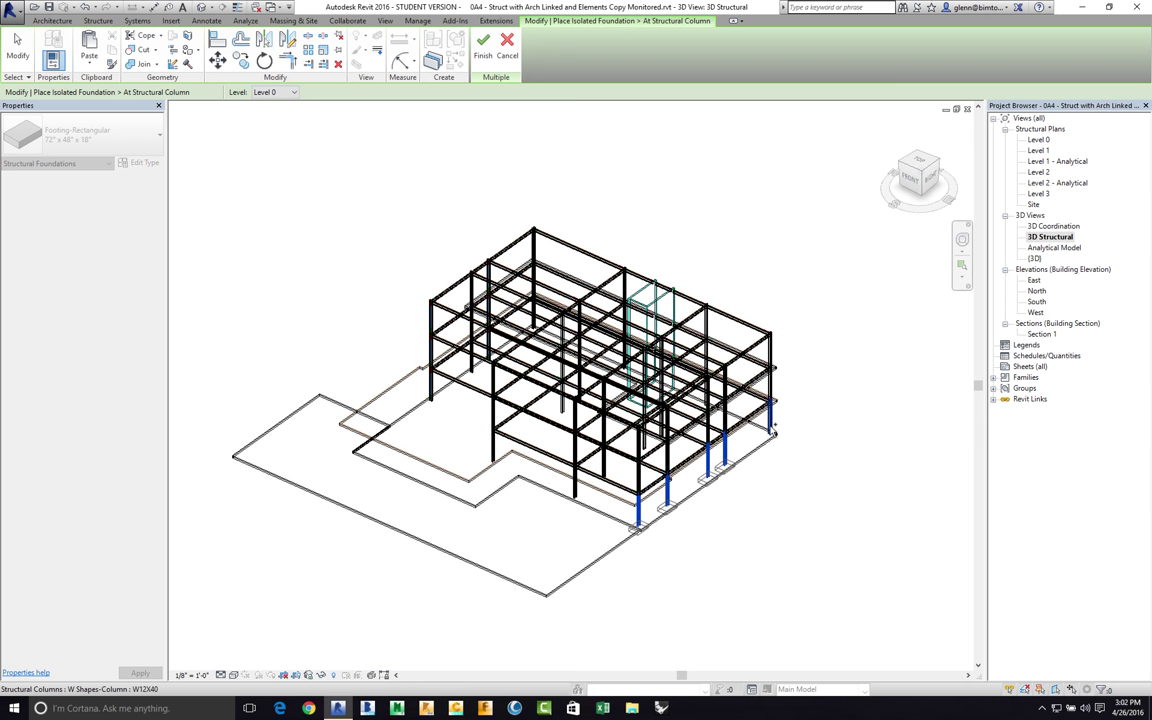
pyautogui.click(575, 475)
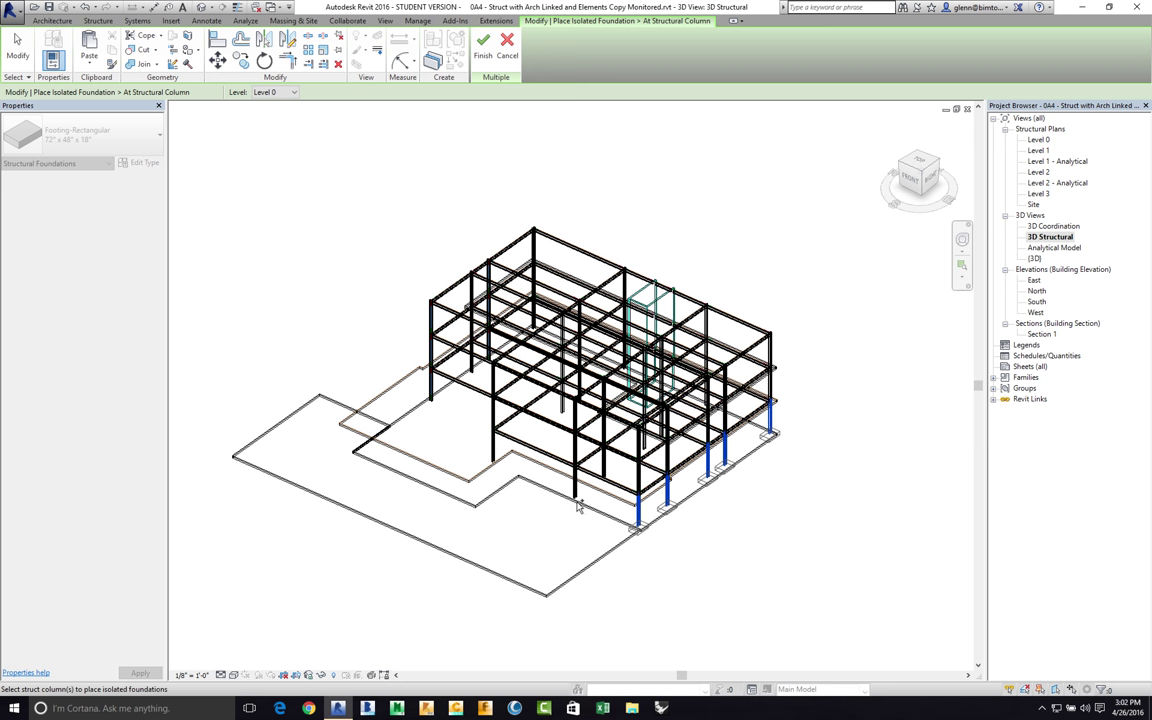
pyautogui.click(494, 458)
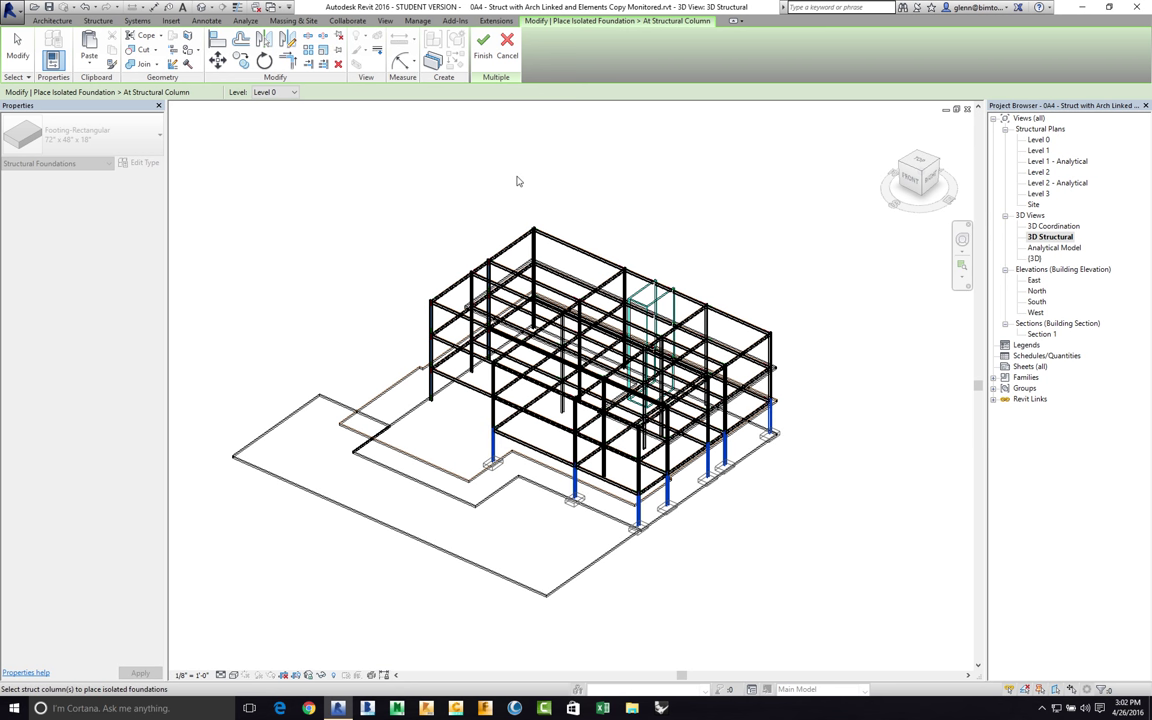
pyautogui.click(483, 42)
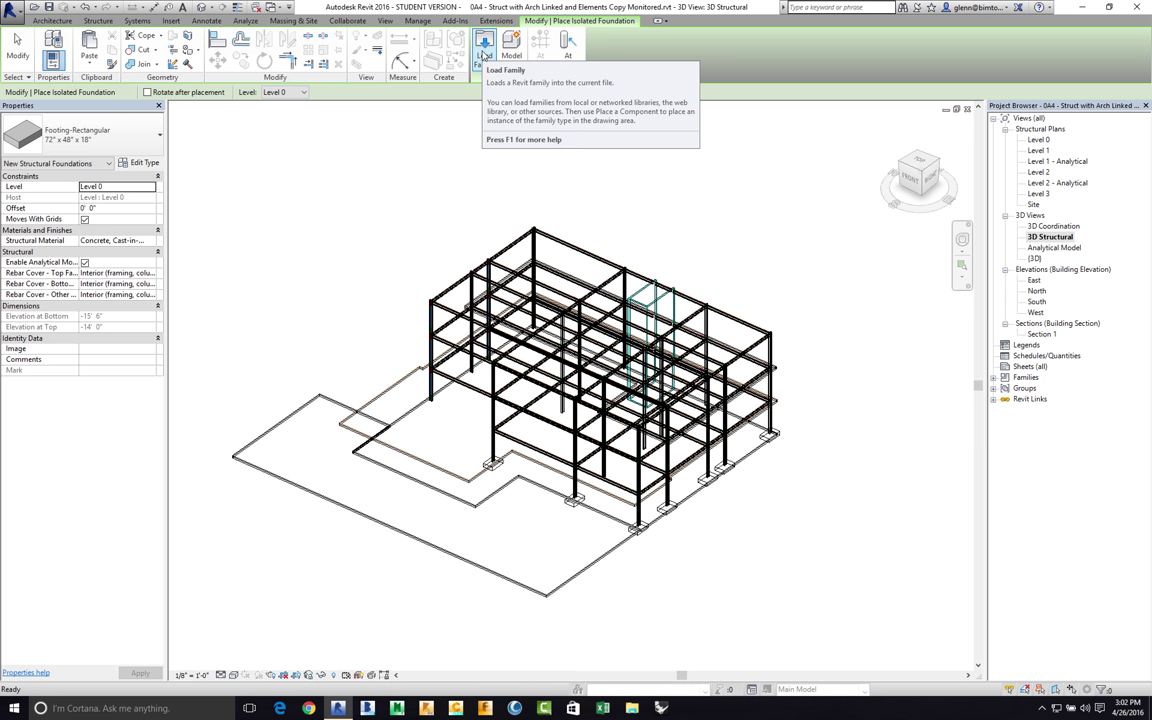
pyautogui.click(19, 20)
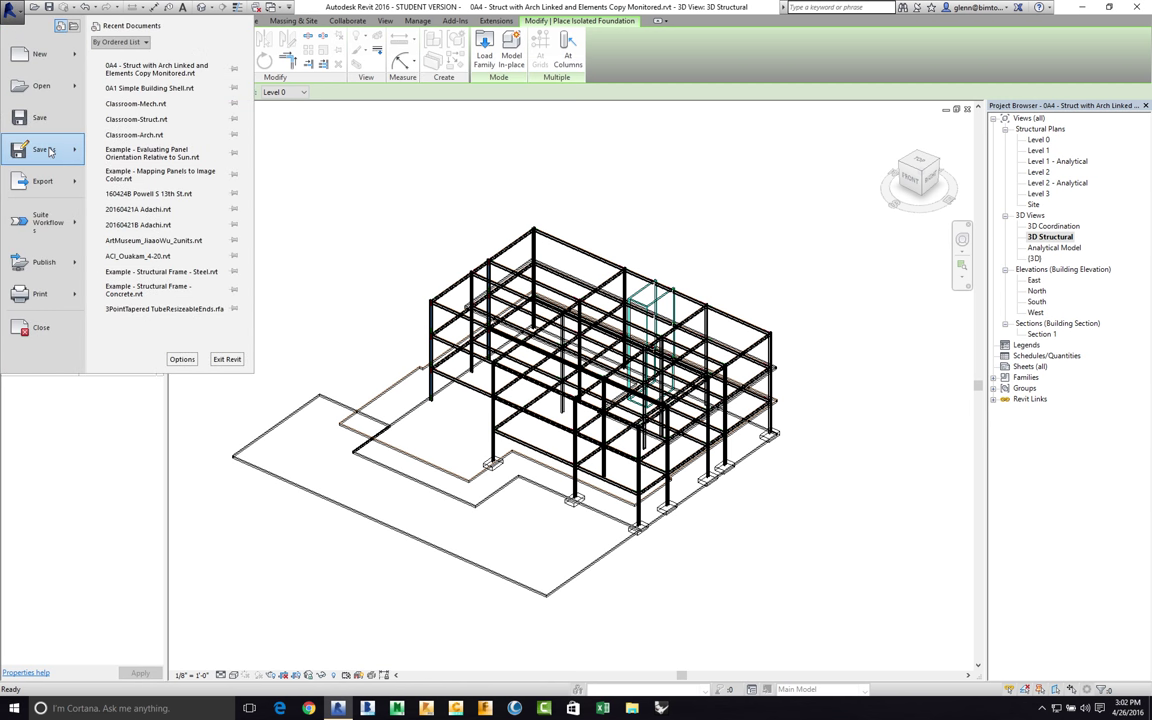
# Step: Save the project as a new file named '0A5 - Structural Model with Elements Placed'
pyautogui.moveTo(49, 151)
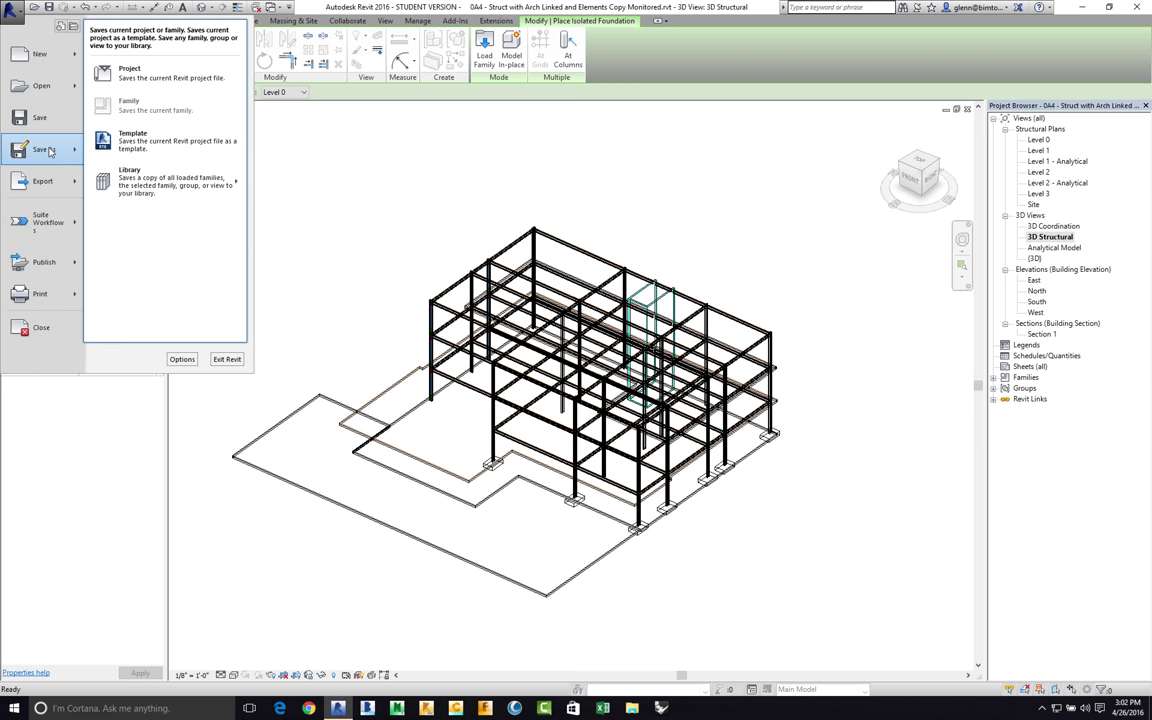
pyautogui.click(140, 72)
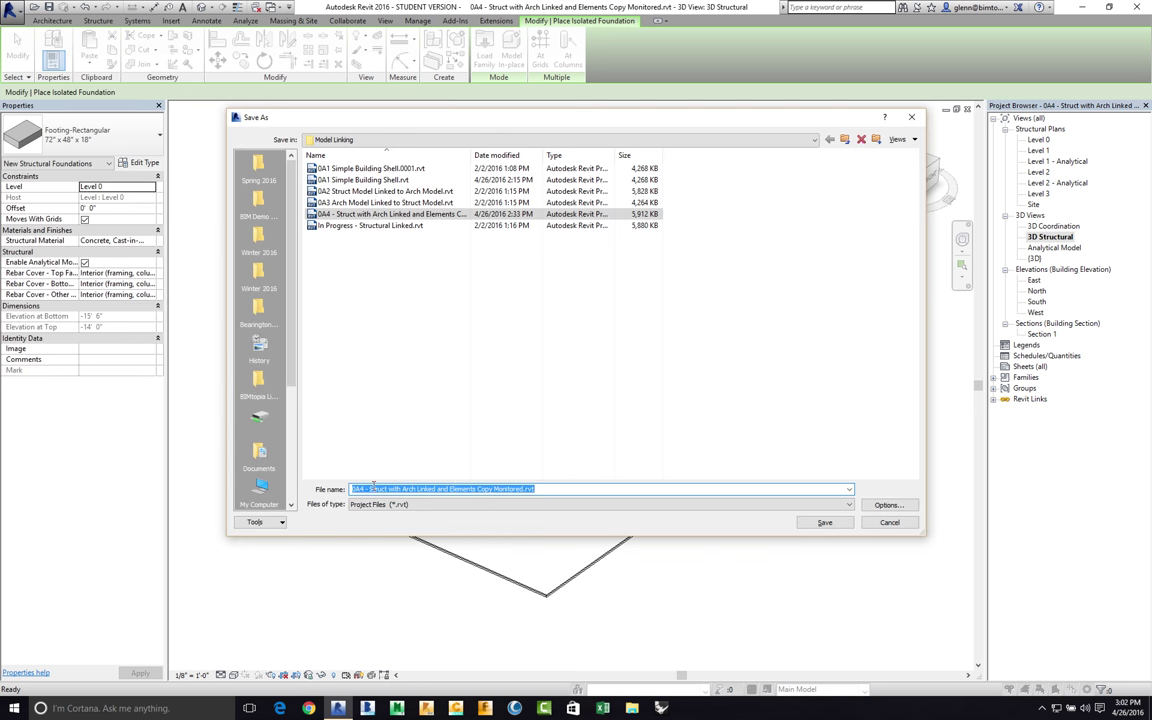
pyautogui.moveTo(359, 489); pyautogui.dragTo(622, 486)
pyautogui.write('5 - Structural Mod')
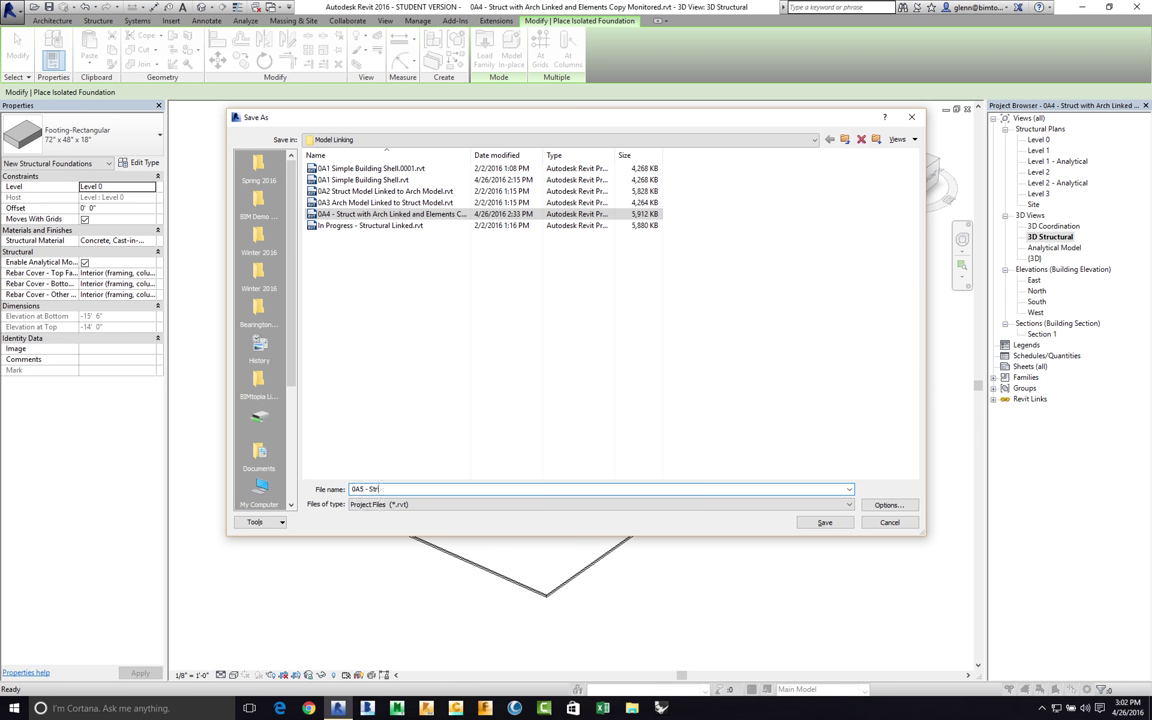
pyautogui.write('el with Elements Place')
pyautogui.press('Return')
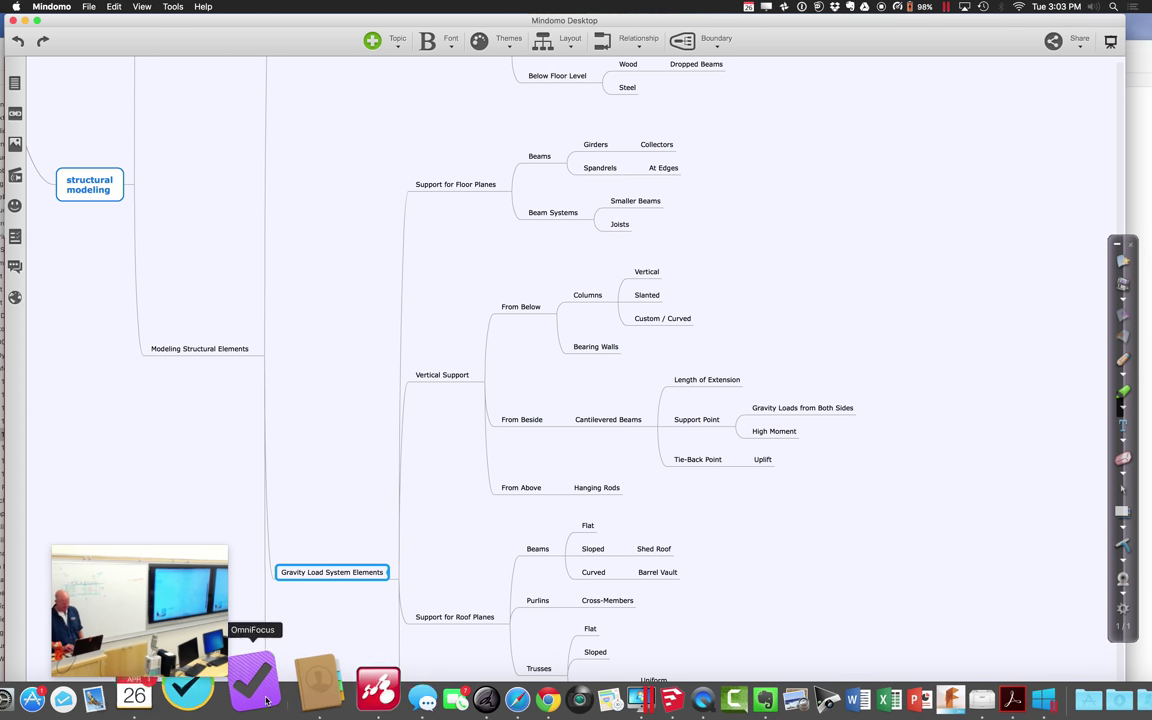
# Step: Upload the 0A5 structural model file to the Canvas Session 9 folder
pyautogui.click(474, 704)
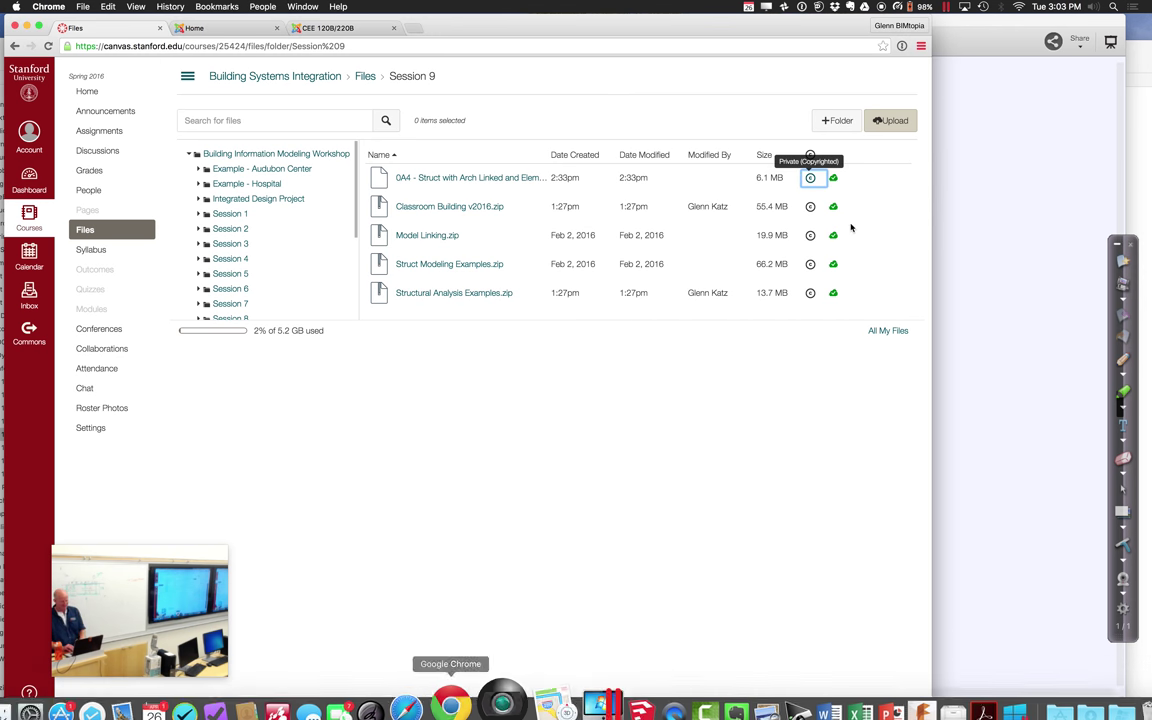
pyautogui.click(883, 121)
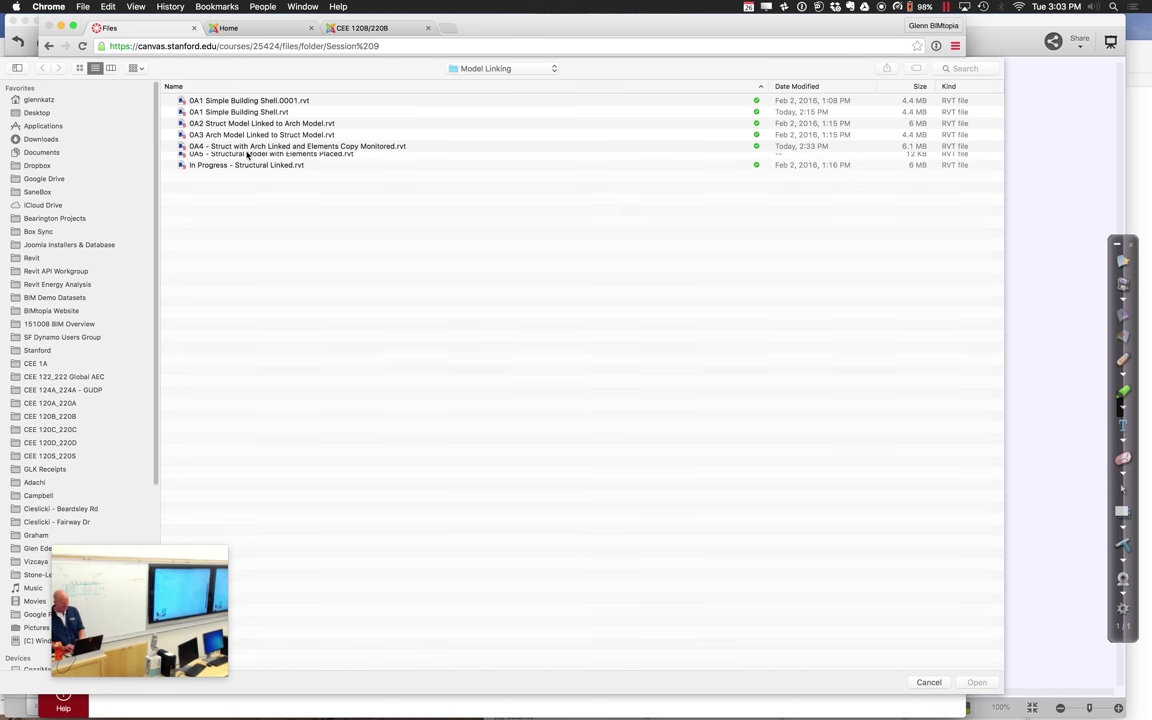
pyautogui.click(247, 168)
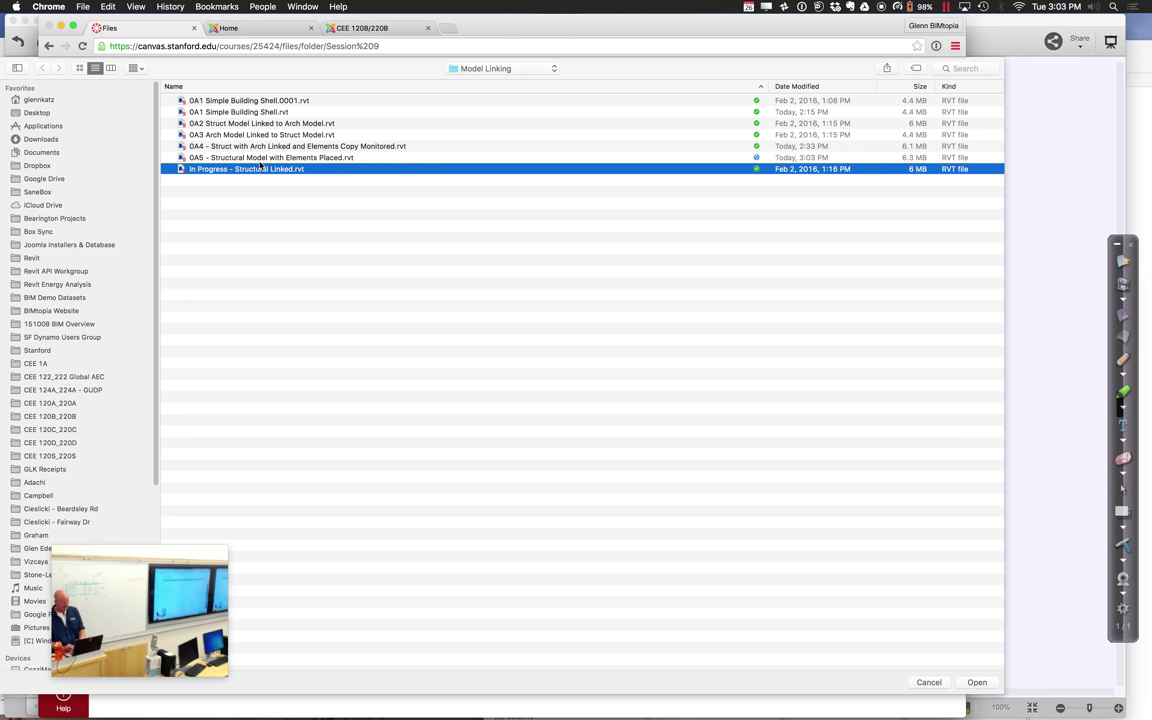
pyautogui.click(236, 157)
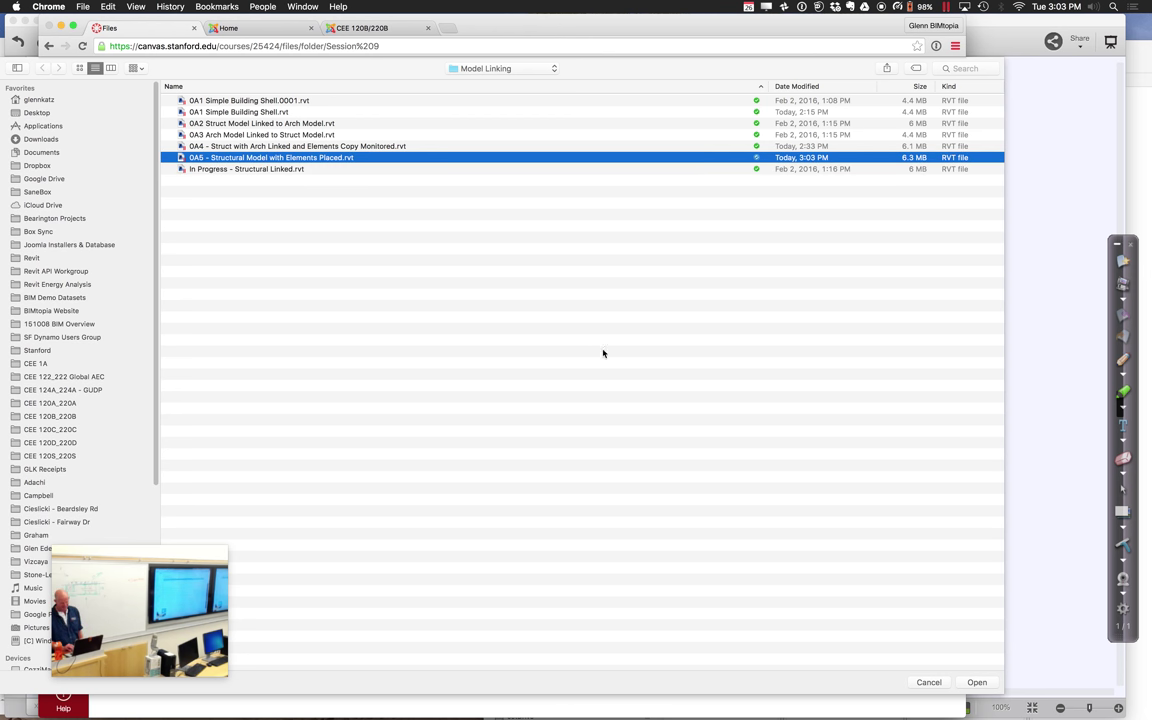
pyautogui.click(977, 682)
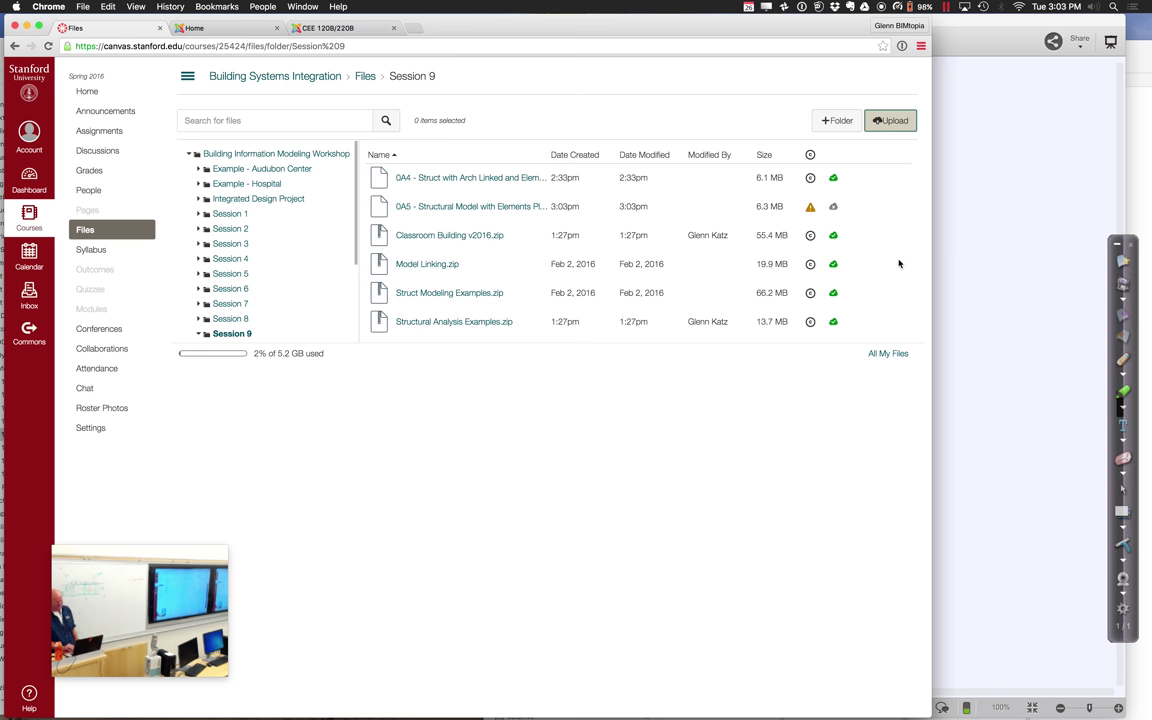
# Step: Publish the 0A5 file with usage right 'I hold the copyright' and save
pyautogui.click(810, 207)
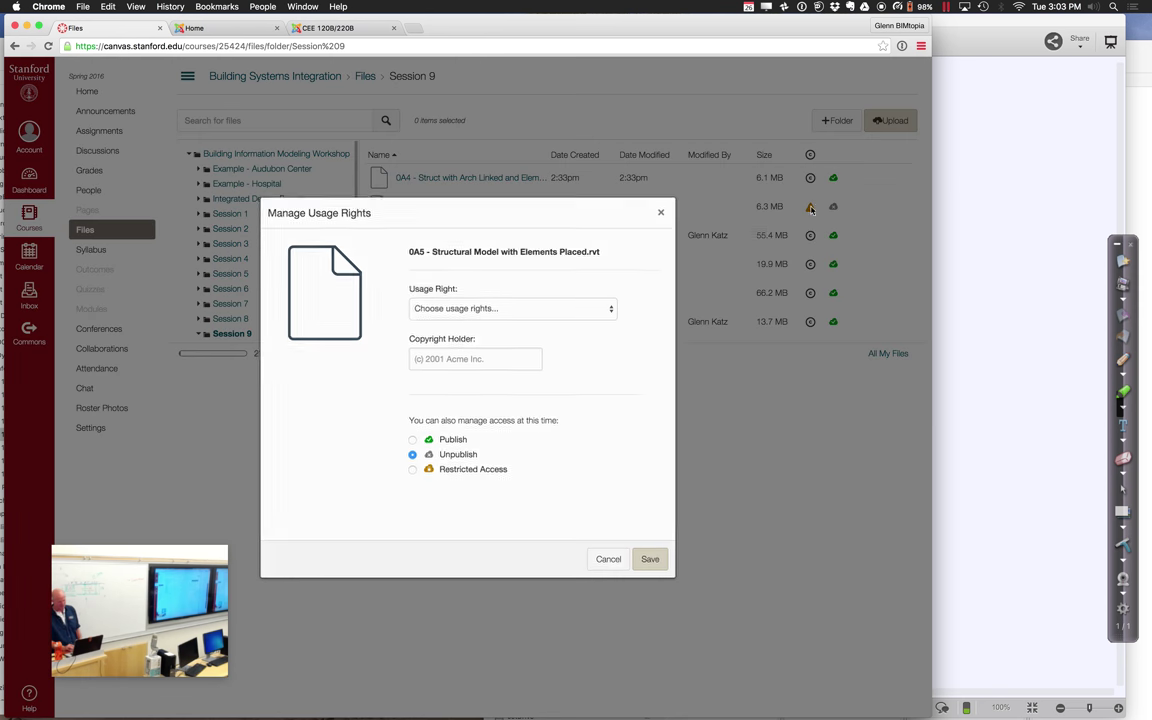
pyautogui.click(440, 440)
pyautogui.click(460, 307)
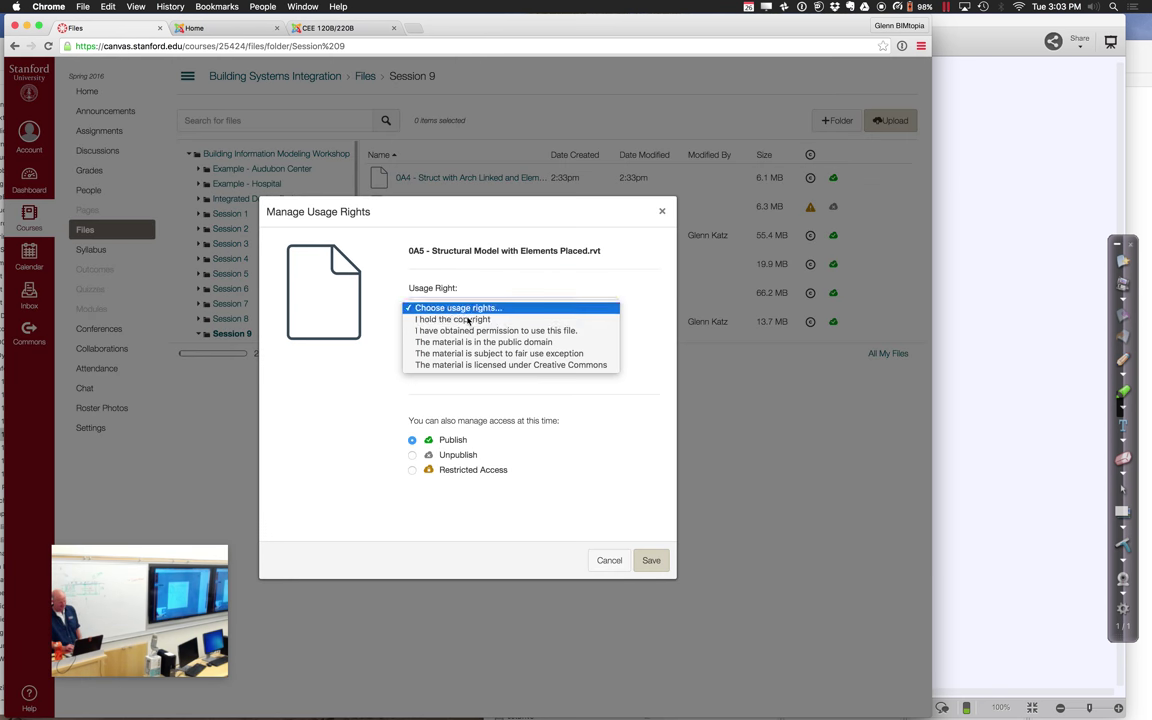
pyautogui.click(607, 573)
pyautogui.press('Down')
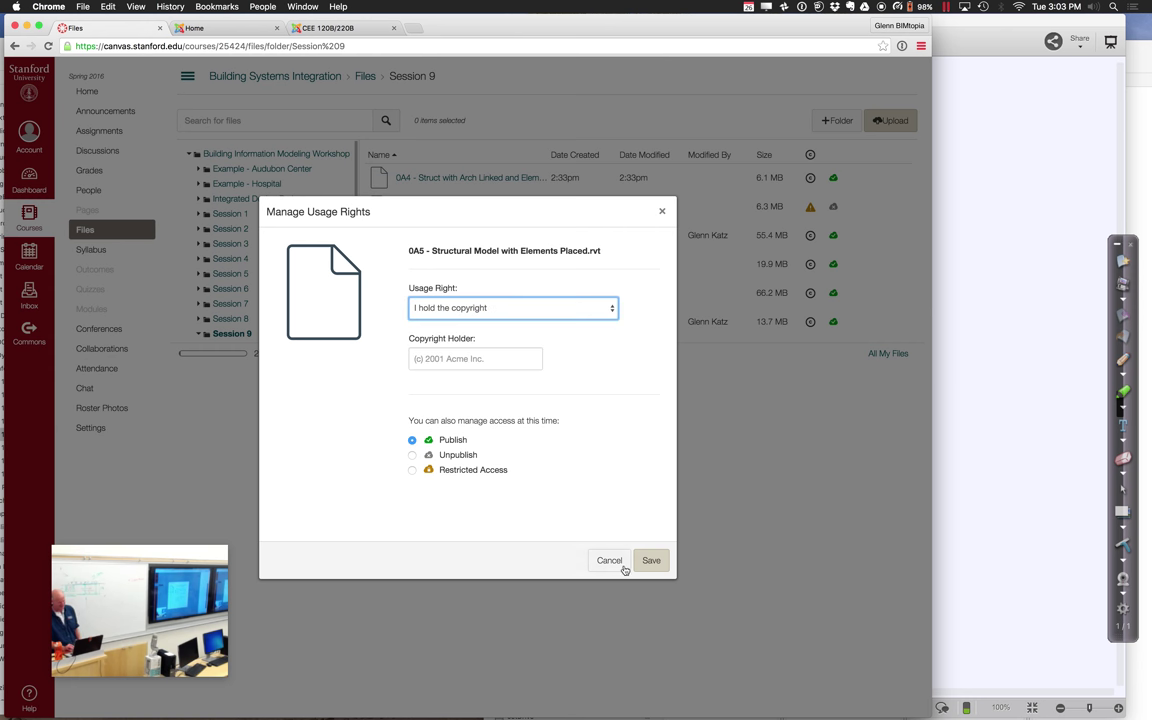
pyautogui.click(648, 560)
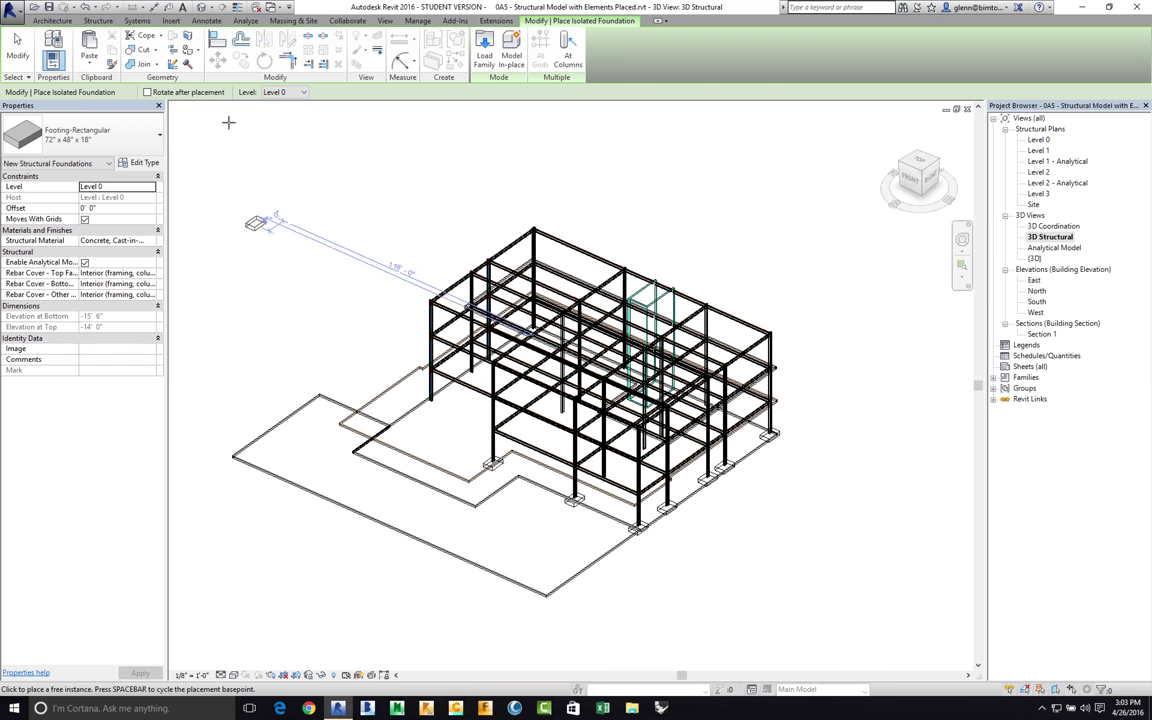
# Step: Exit footing placement, close the 3D Structural view, and open 0A1 Simple Building Shell
pyautogui.click(17, 47)
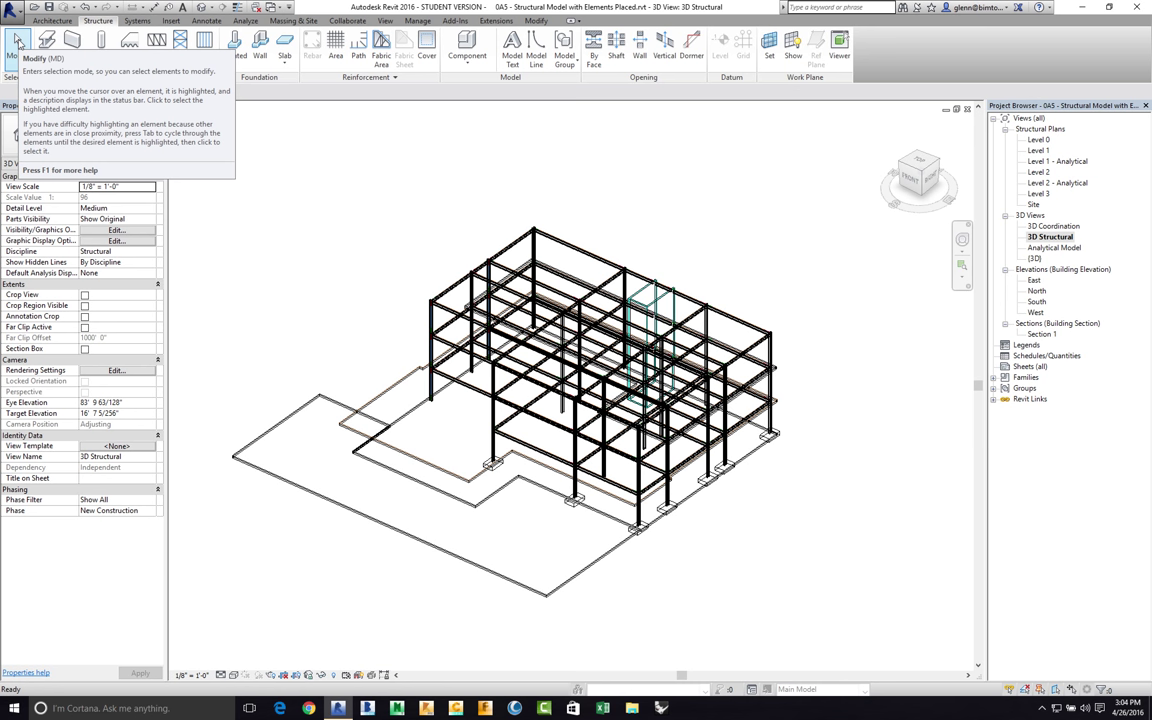
pyautogui.click(18, 42)
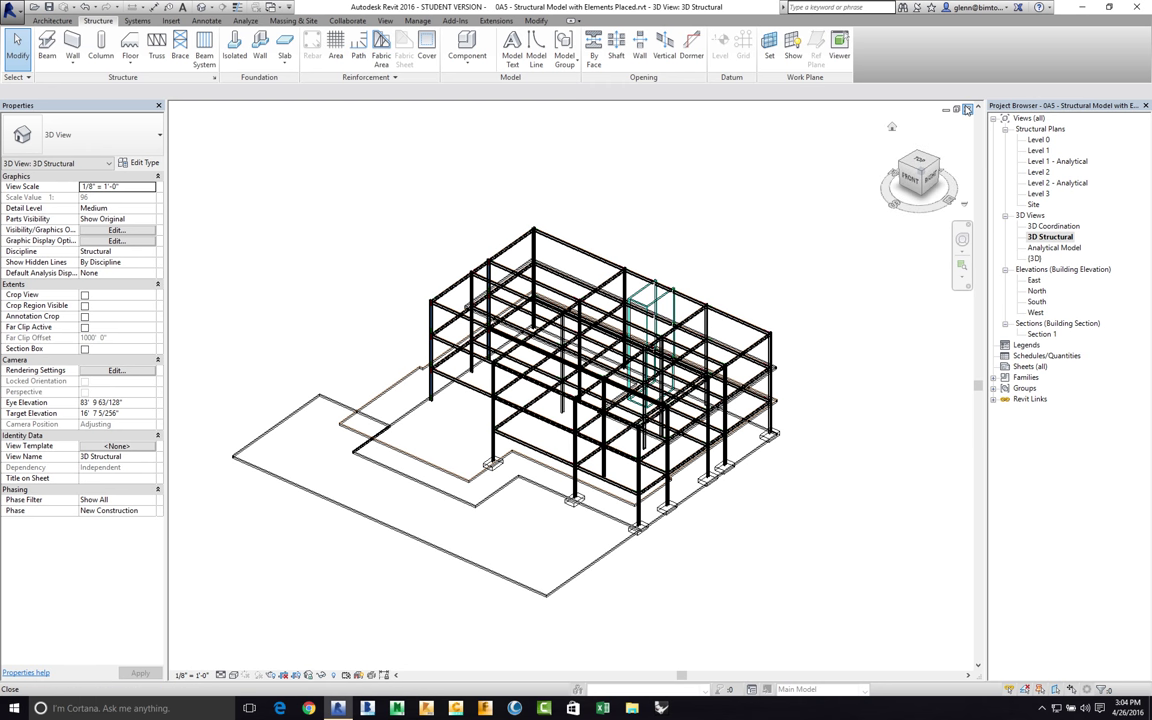
pyautogui.click(967, 109)
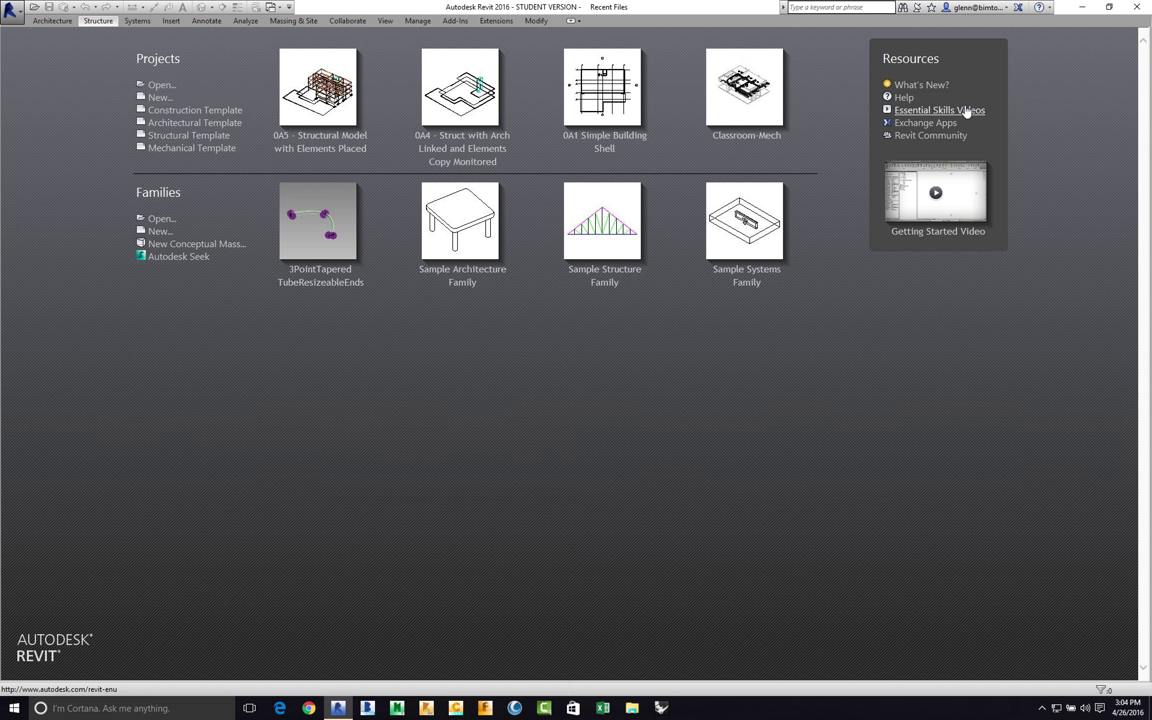
pyautogui.click(606, 148)
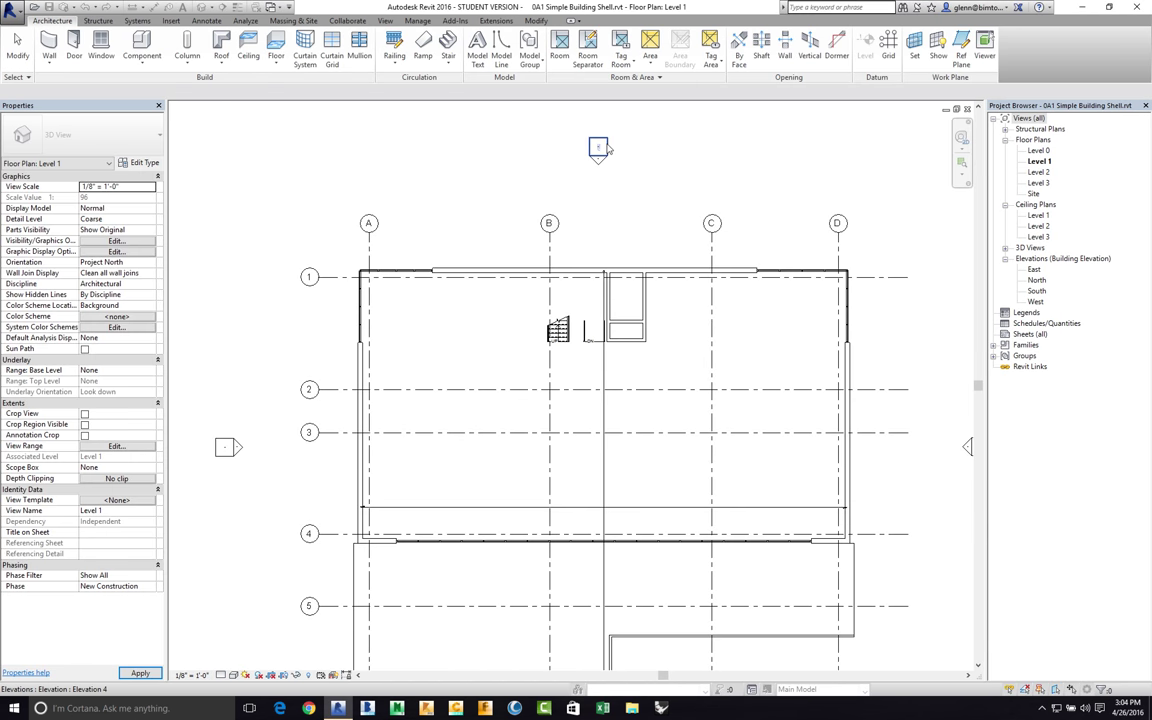
# Step: Show the 0A1 Simple Building Shell in its default {3D} view
pyautogui.click(201, 7)
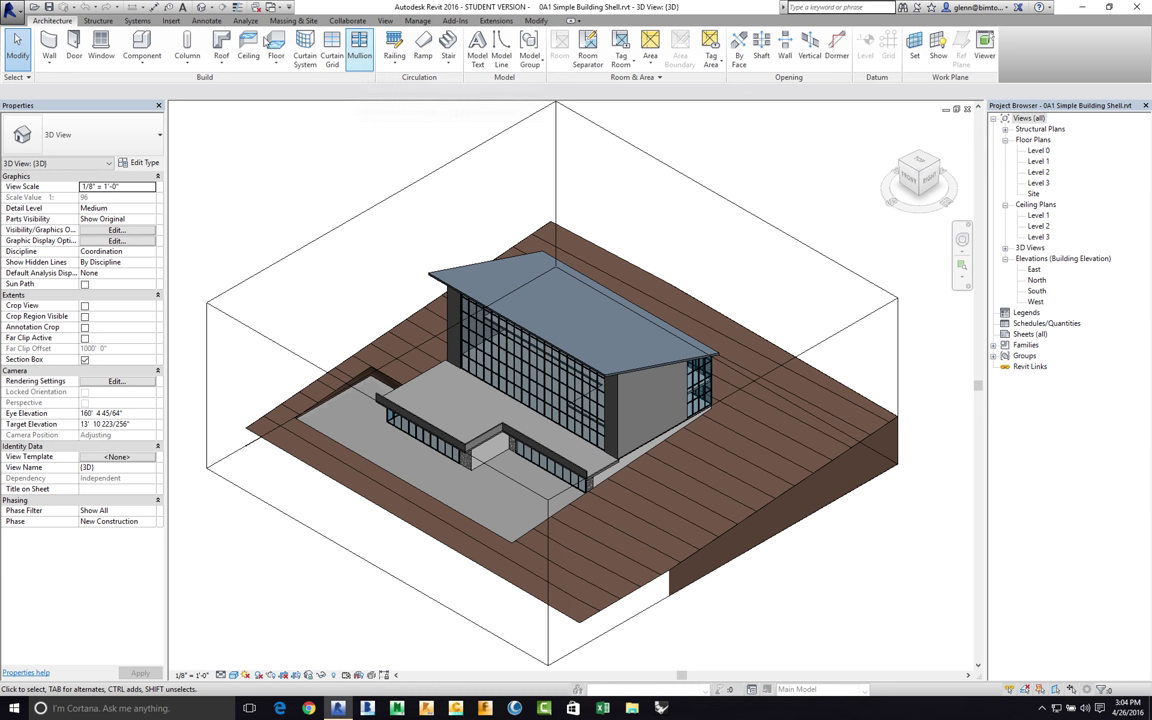
pyautogui.click(174, 22)
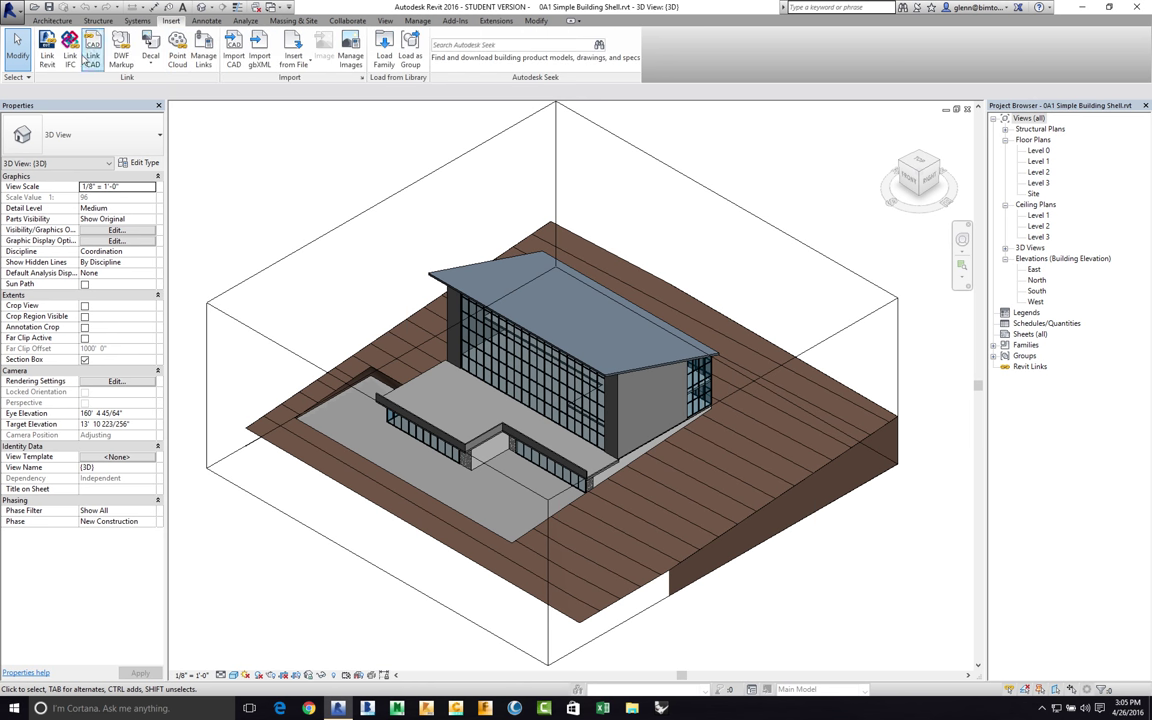
# Step: Link '0A5 - Structural Model with Elements Placed.rvt' with Auto - Origin to Origin positioning
pyautogui.click(48, 50)
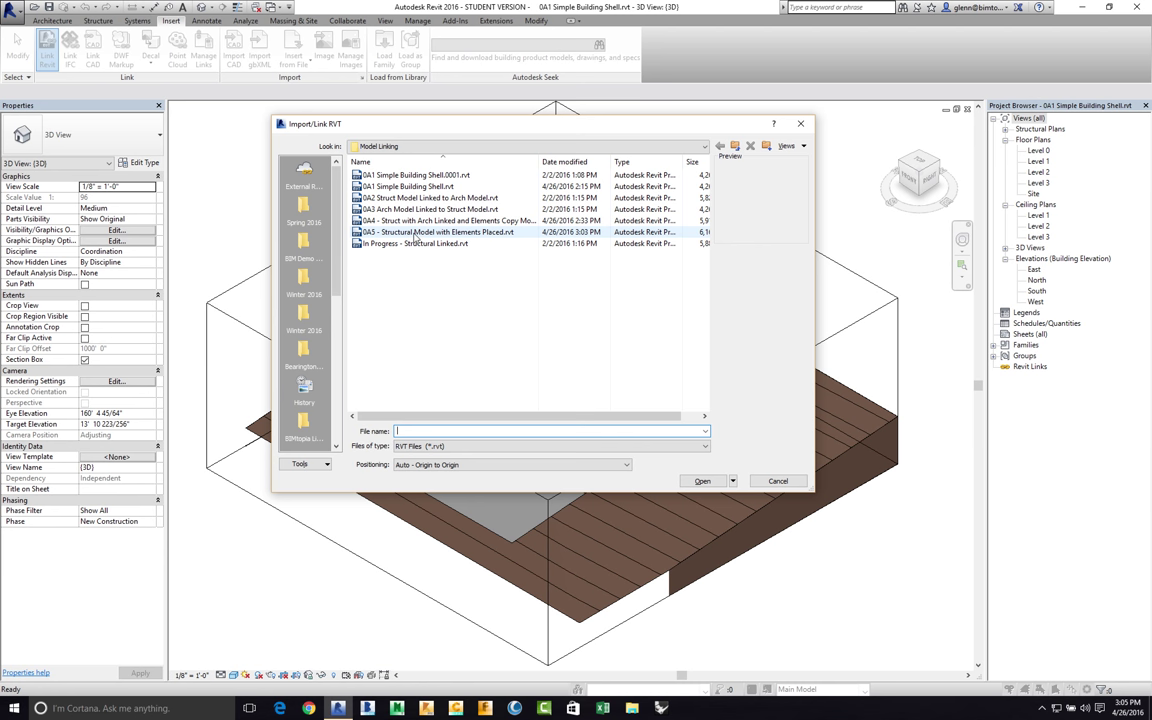
pyautogui.click(430, 232)
pyautogui.click(445, 466)
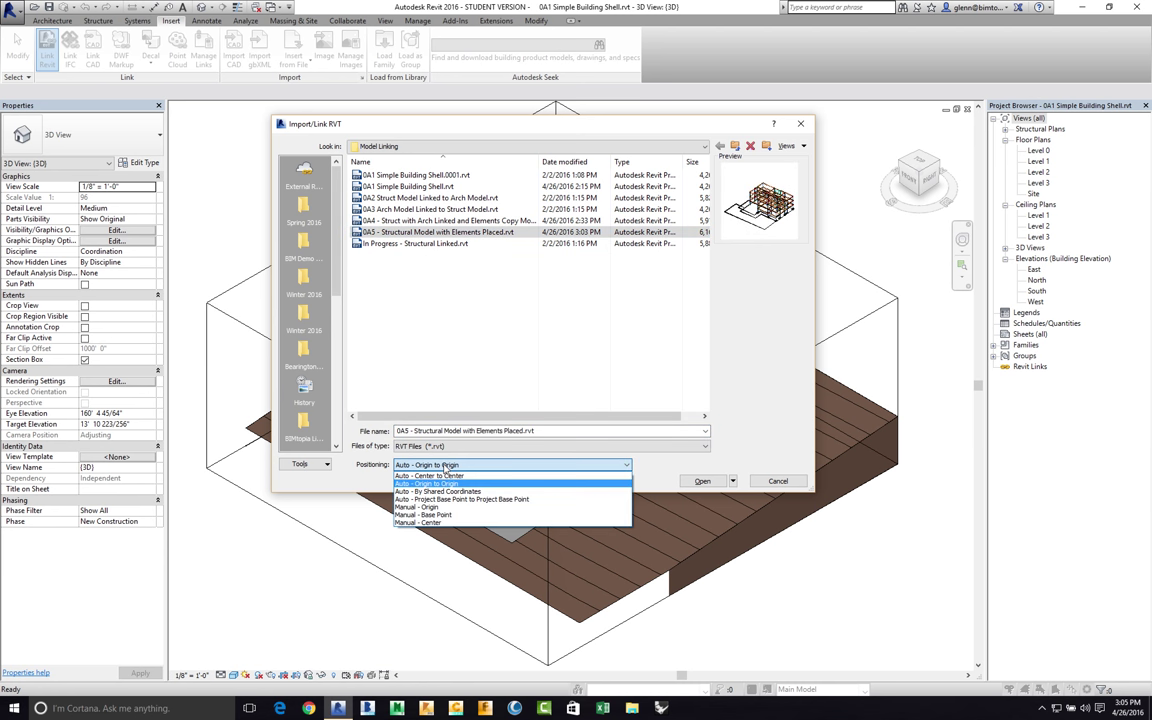
pyautogui.click(446, 484)
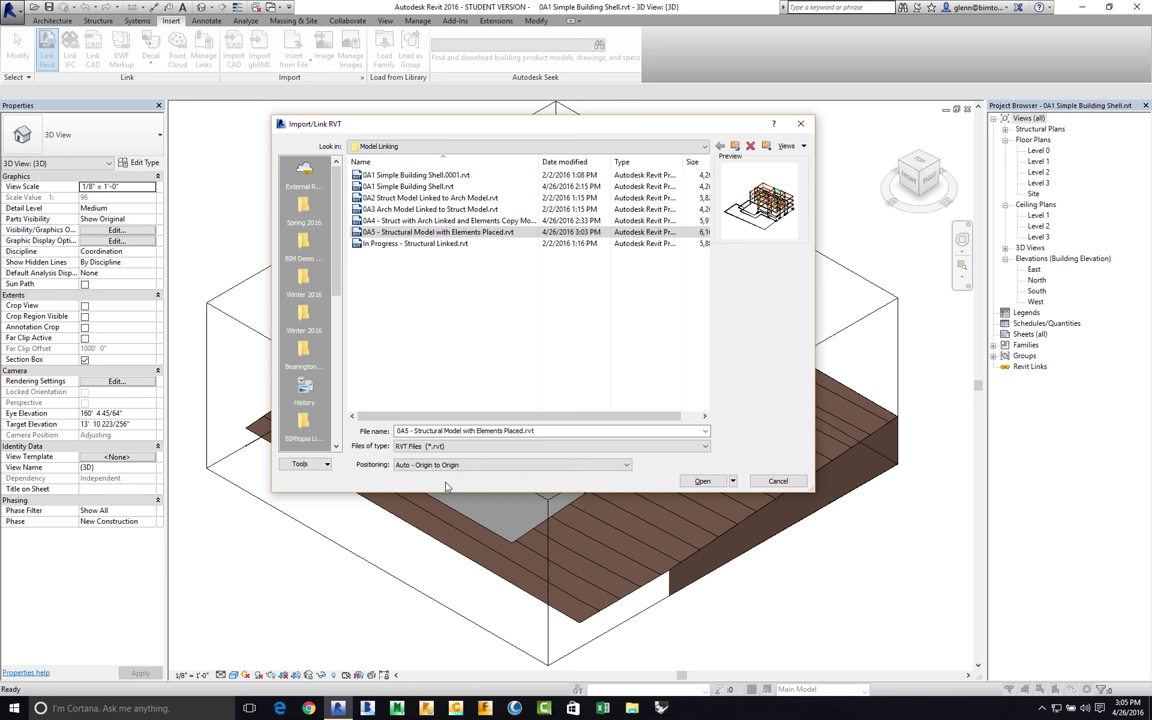
pyautogui.click(703, 482)
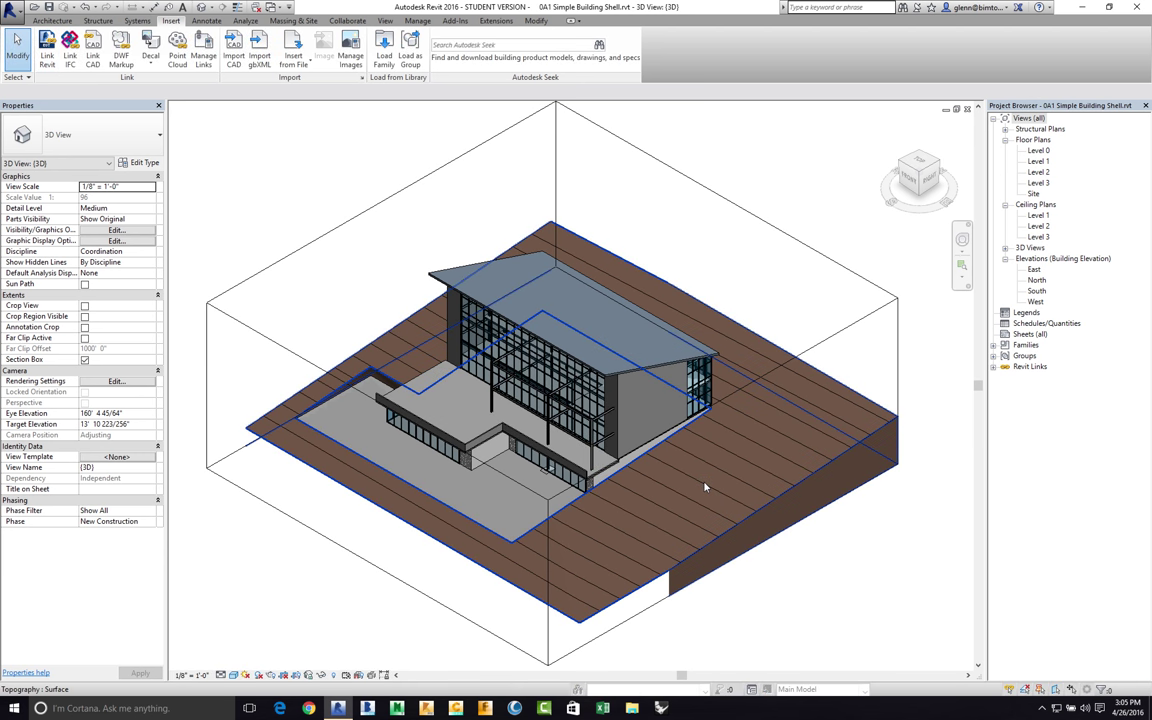
# Step: Zoom into the building front and select the linked 0A5 structural model
pyautogui.click(962, 265)
pyautogui.moveTo(512, 380); pyautogui.dragTo(649, 503)
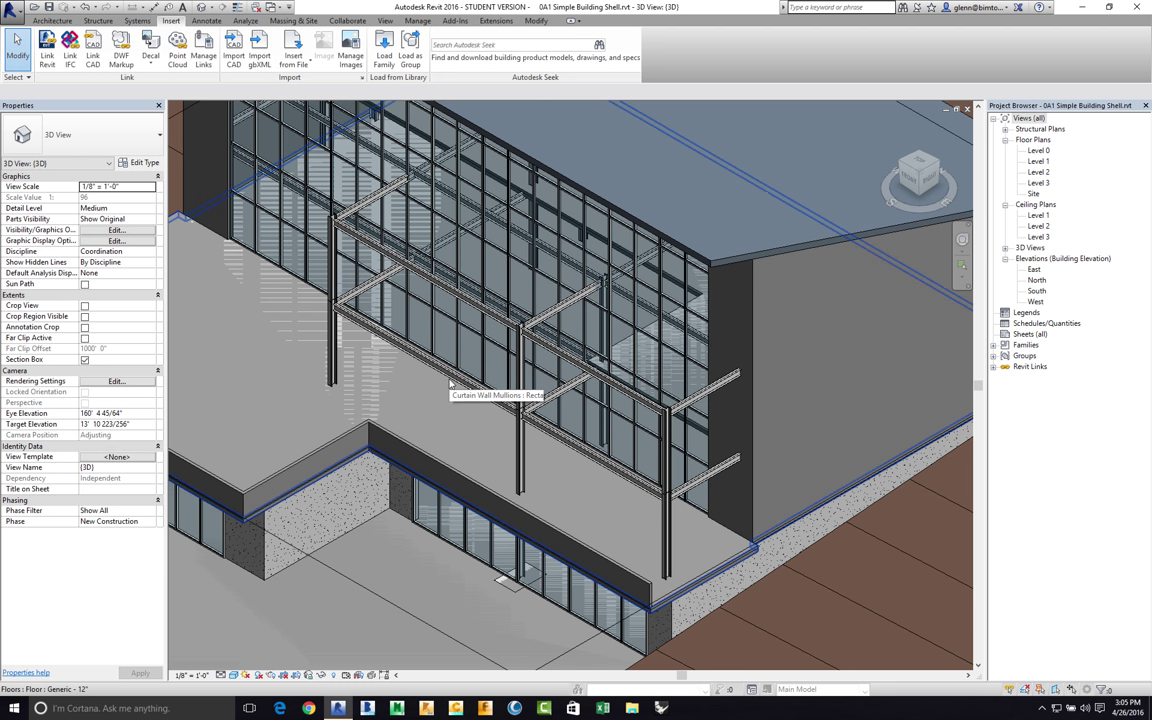
pyautogui.click(332, 360)
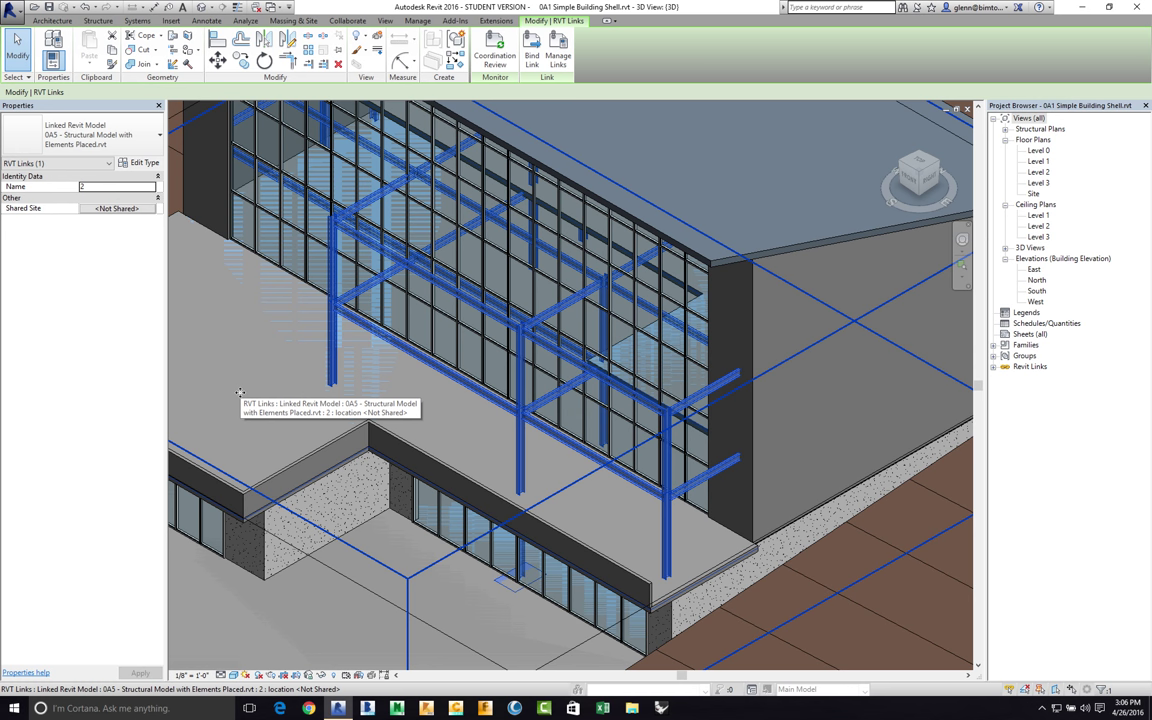
# Step: Clear the link selection, zoom out, and save the building shell with the linked 0A5 frame
pyautogui.click(880, 617)
pyautogui.scroll(-4, 881, 615)
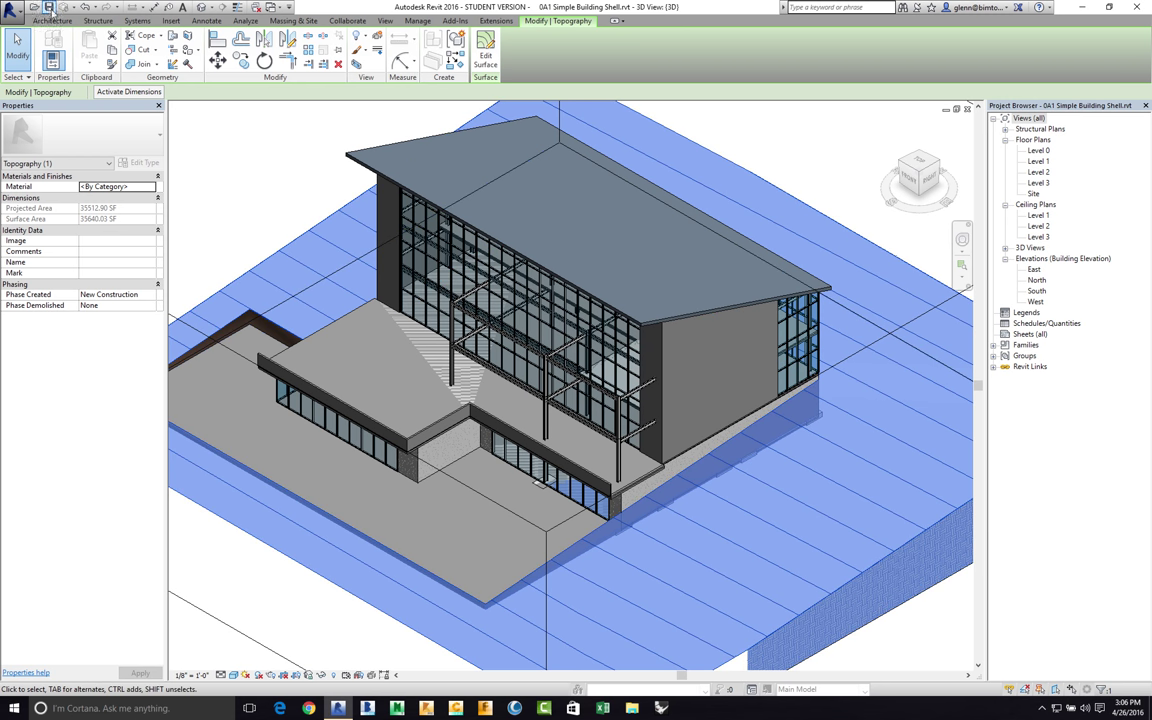
pyautogui.click(48, 7)
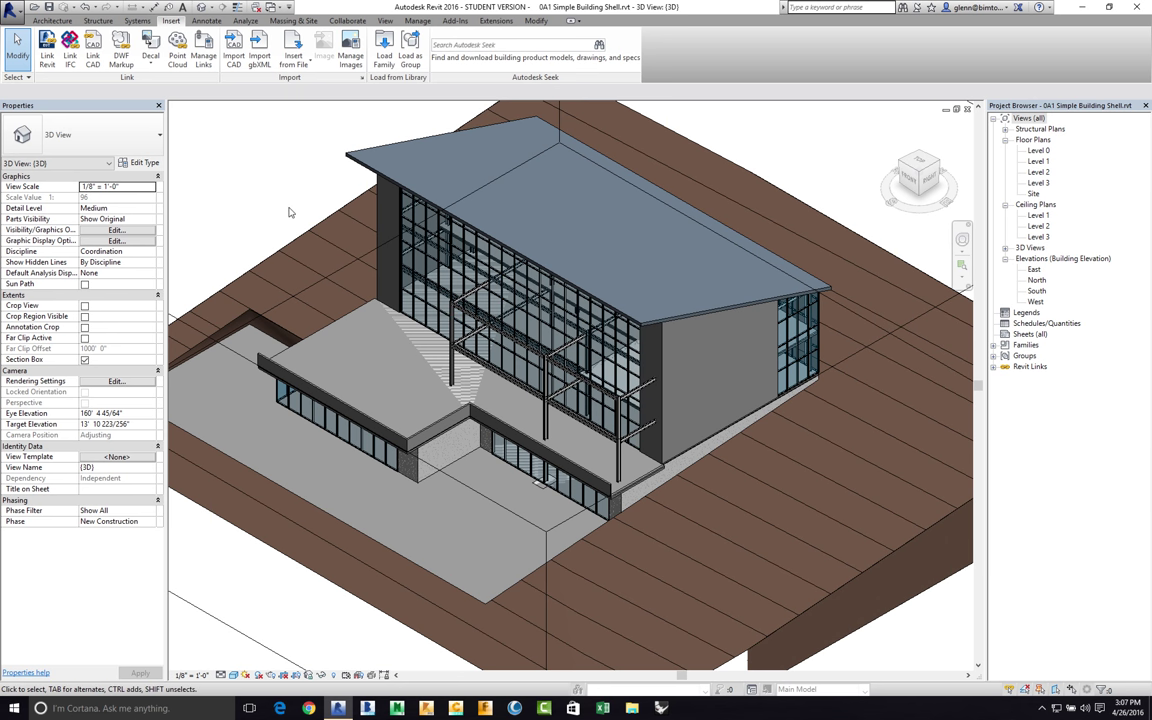
# Step: Close the 3D and Level 1 views and reopen '0A5 - Structural Model with Elements Placed' from Recent Files
pyautogui.click(967, 109)
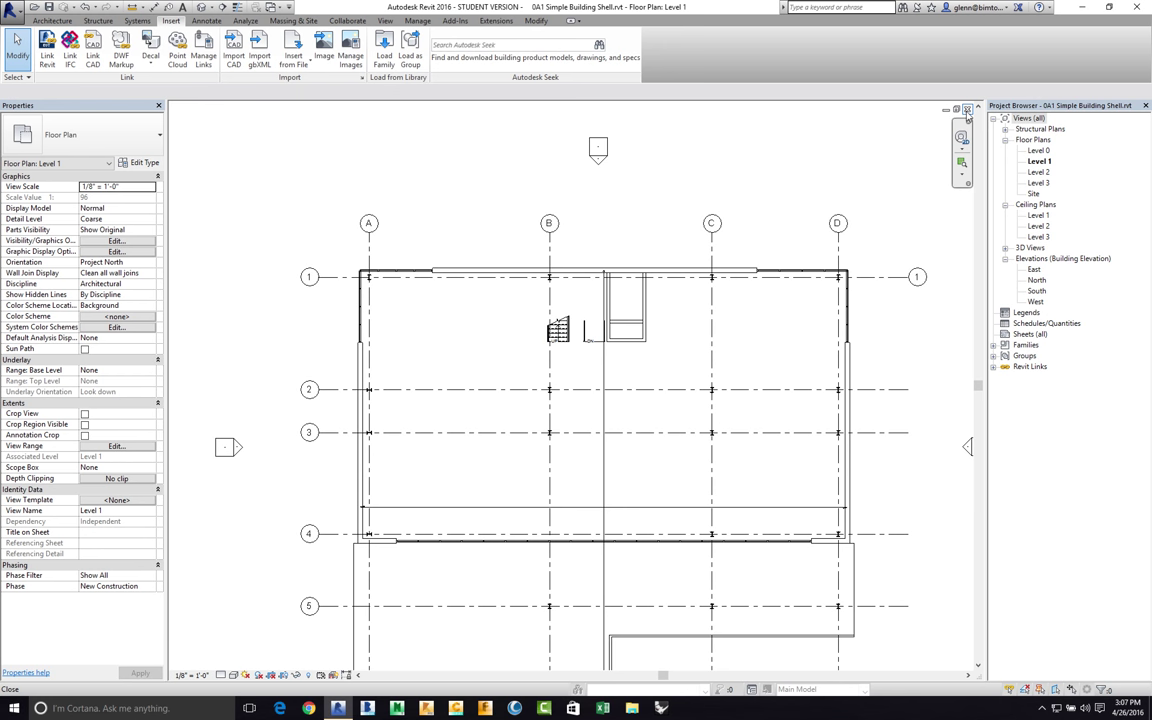
pyautogui.click(967, 109)
pyautogui.press('super+a')
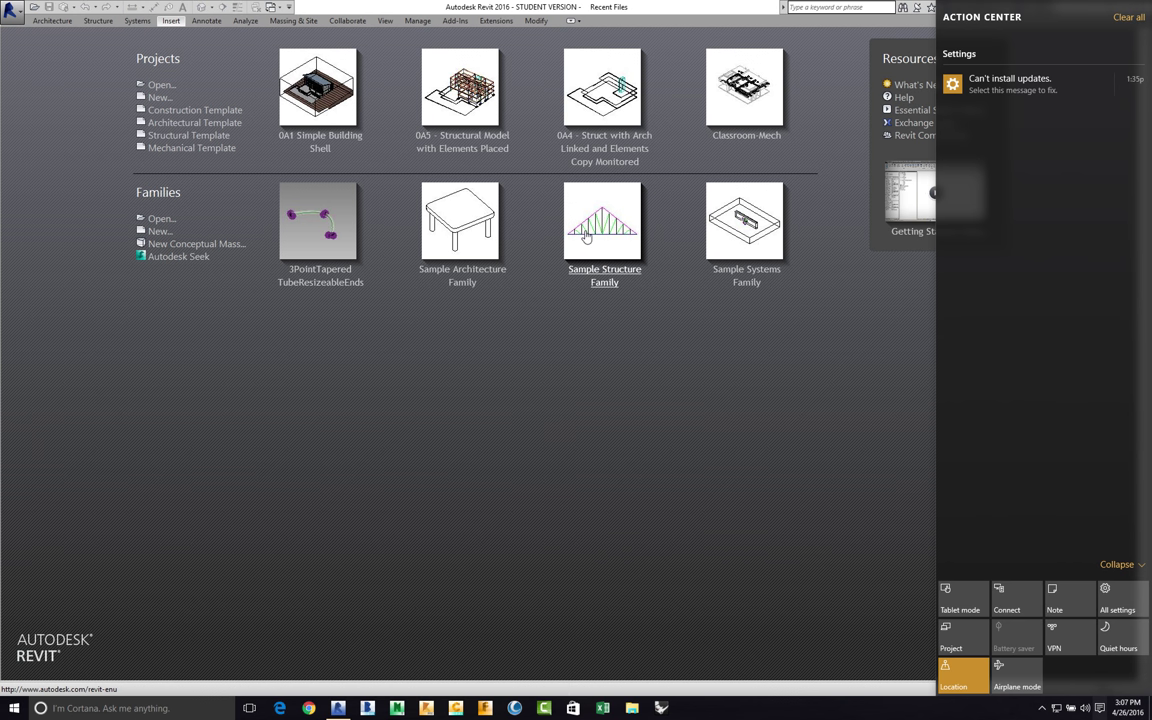
pyautogui.press('super+a')
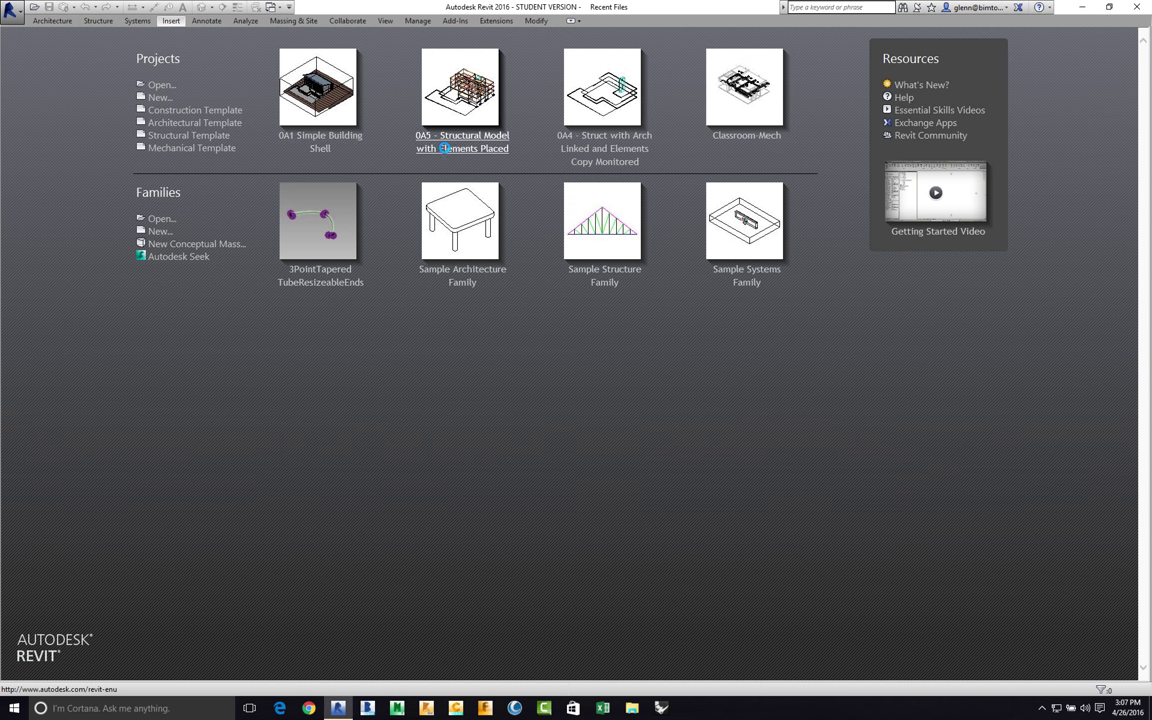
pyautogui.click(446, 149)
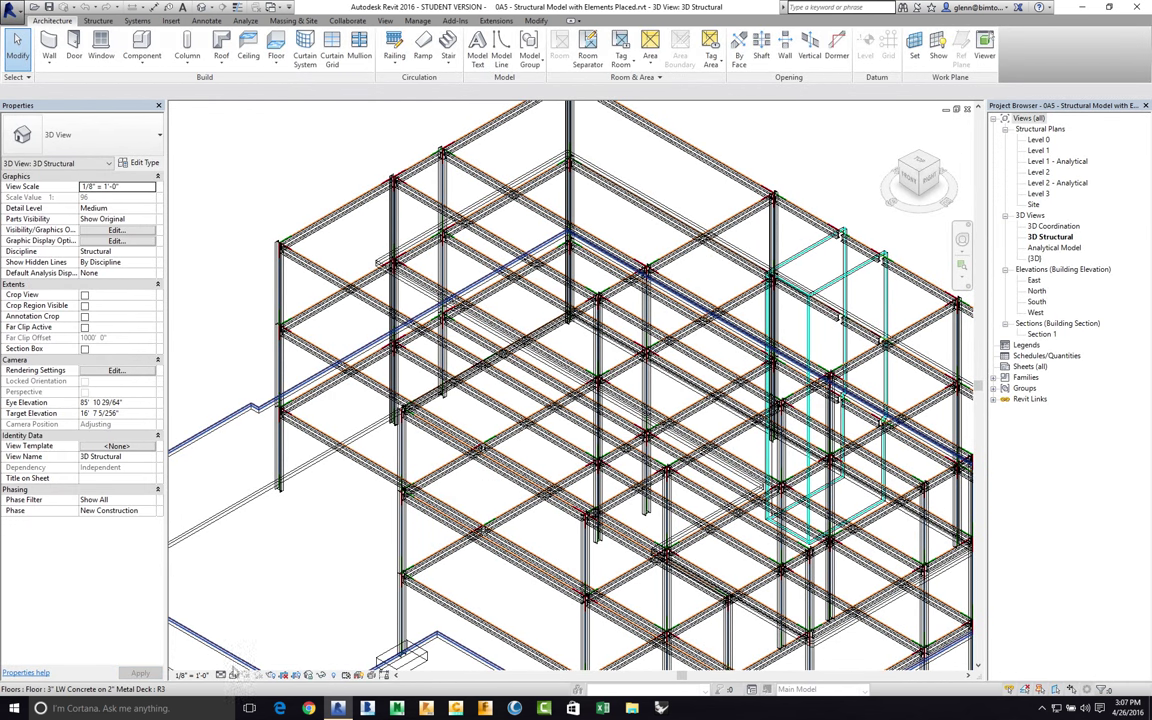
# Step: Switch the visual style to Shaded and orbit the steel frame to a new angle
pyautogui.click(234, 675)
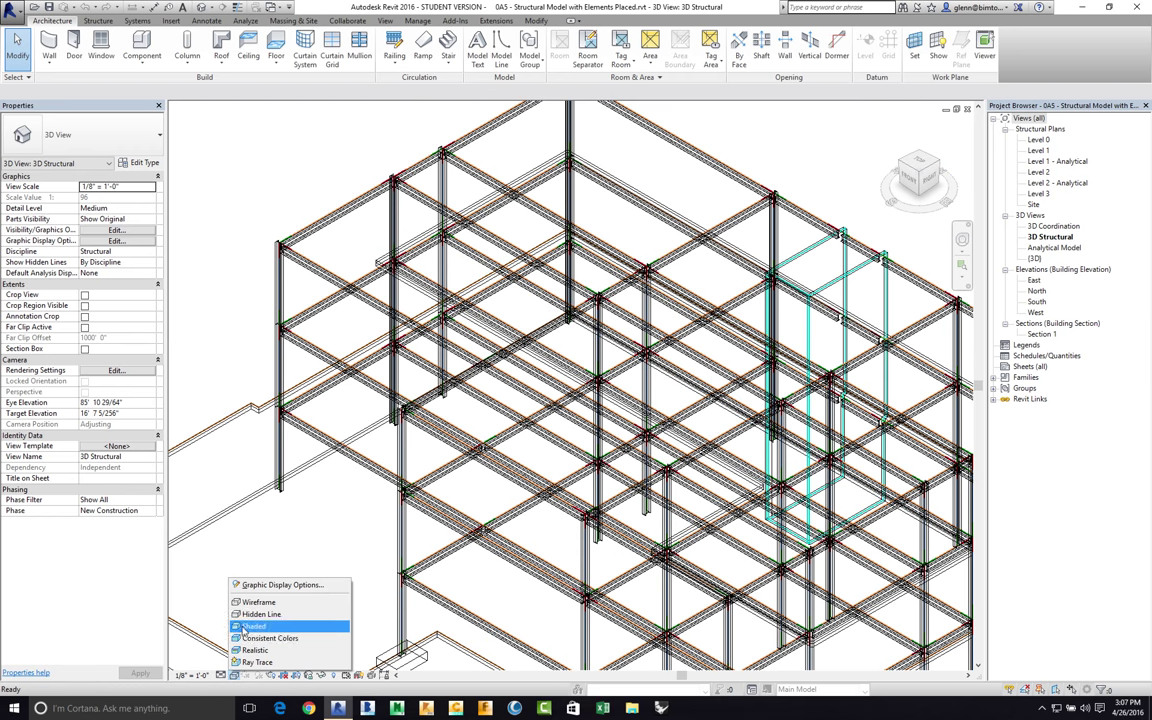
pyautogui.click(242, 628)
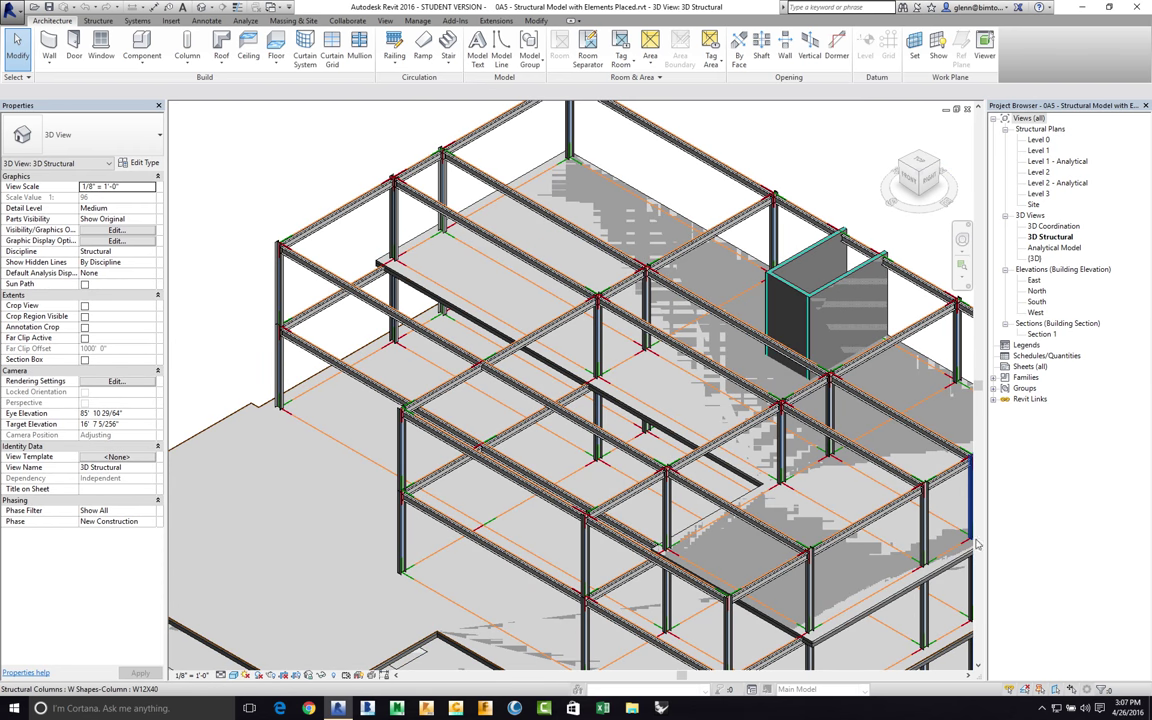
pyautogui.click(962, 239)
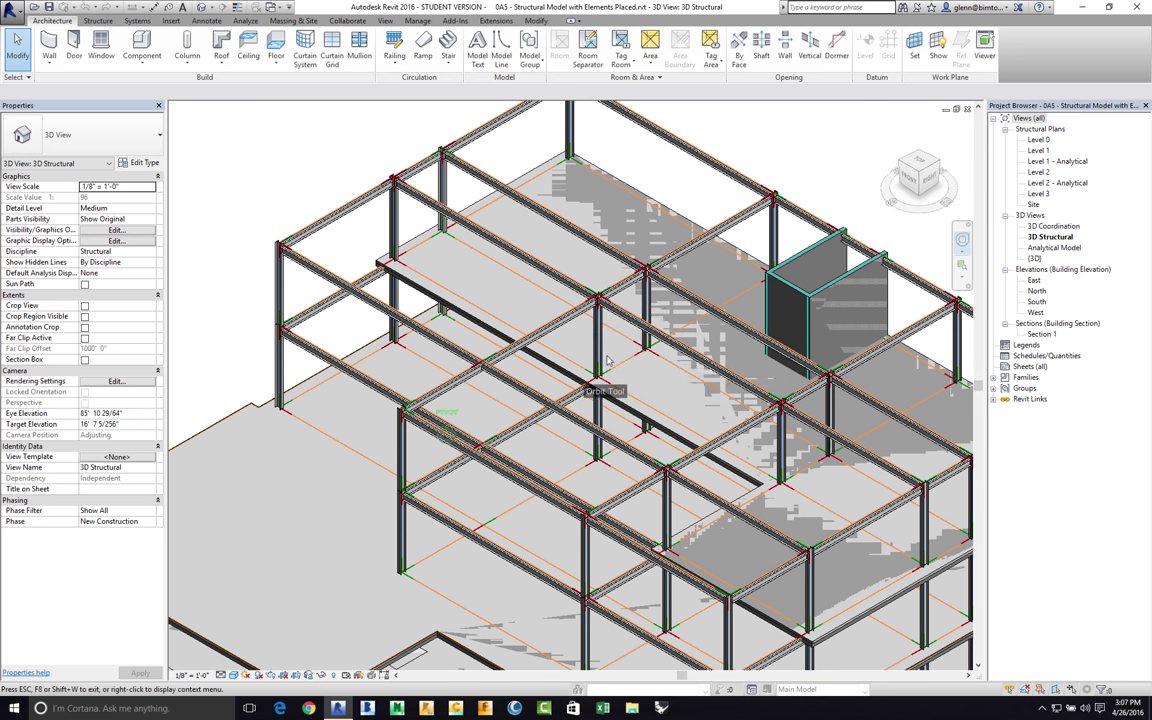
pyautogui.moveTo(545, 334); pyautogui.dragTo(612, 340)
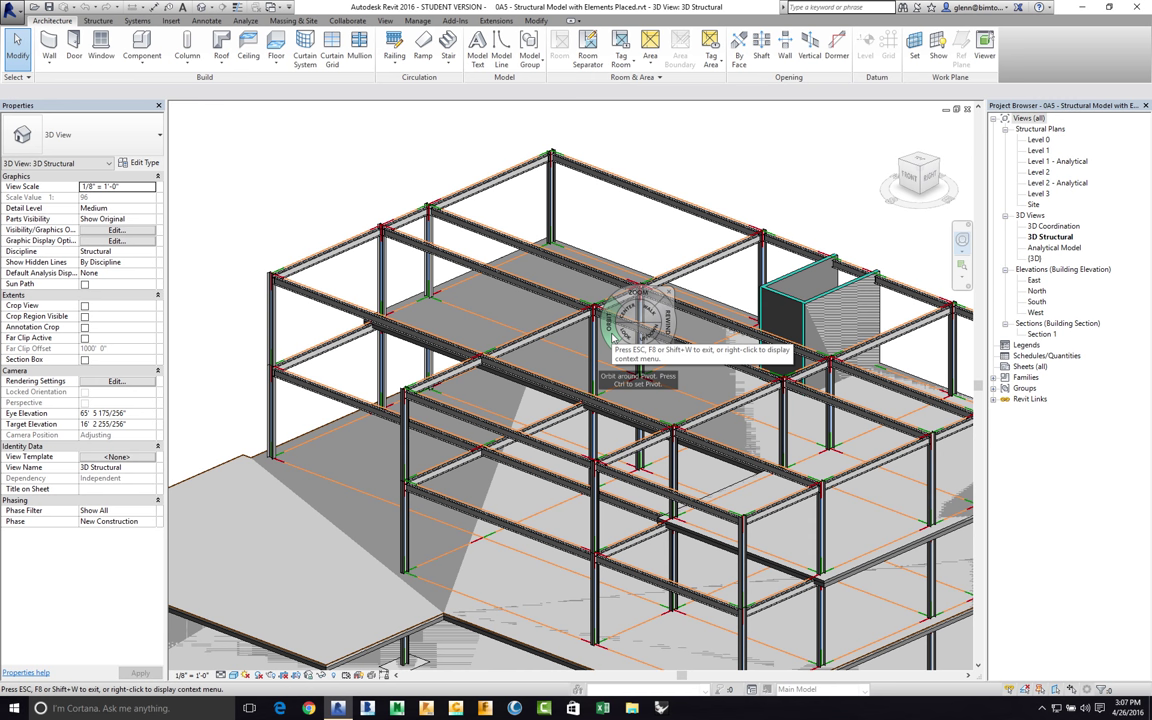
# Step: Zoom to fit, then zoom into the Level 2 columns and inspect a W12X40 column
pyautogui.press('z')
pyautogui.press('f')
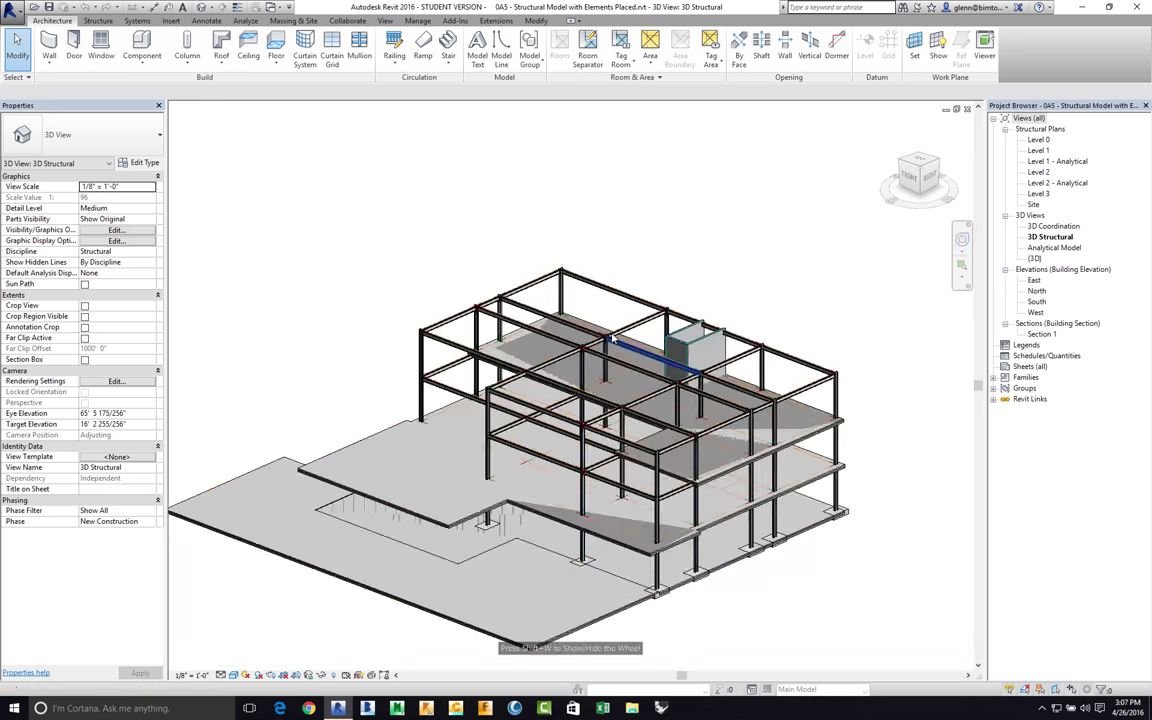
pyautogui.click(961, 268)
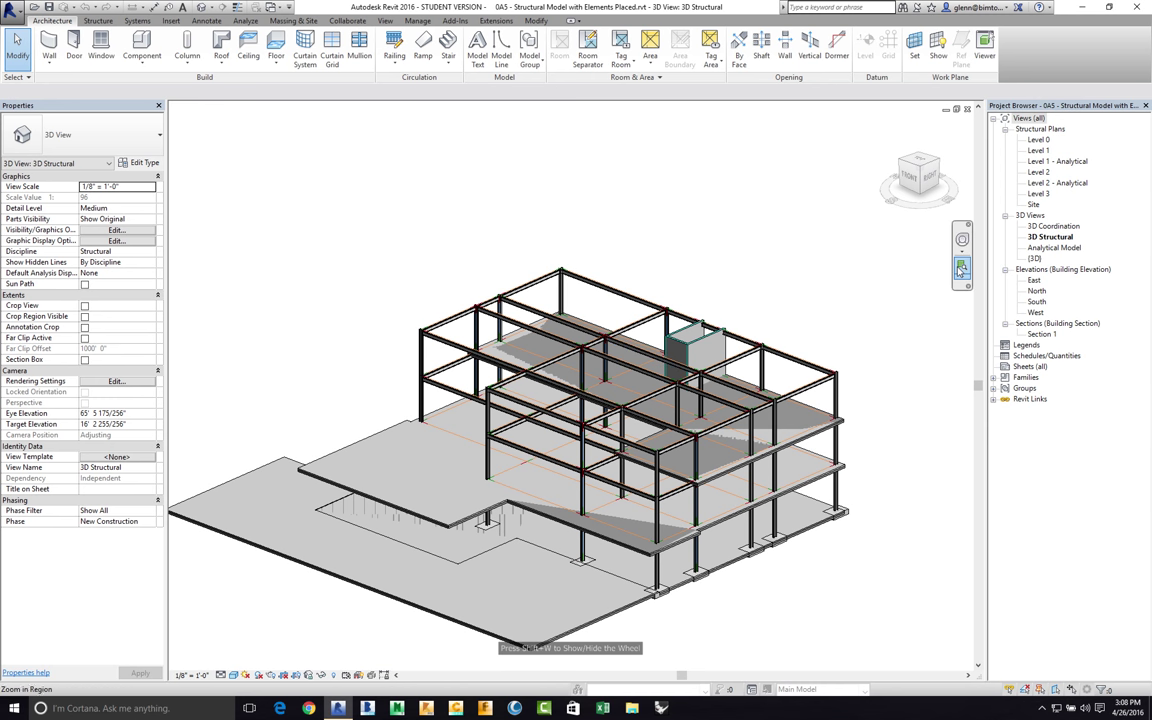
pyautogui.moveTo(452, 358); pyautogui.dragTo(771, 575)
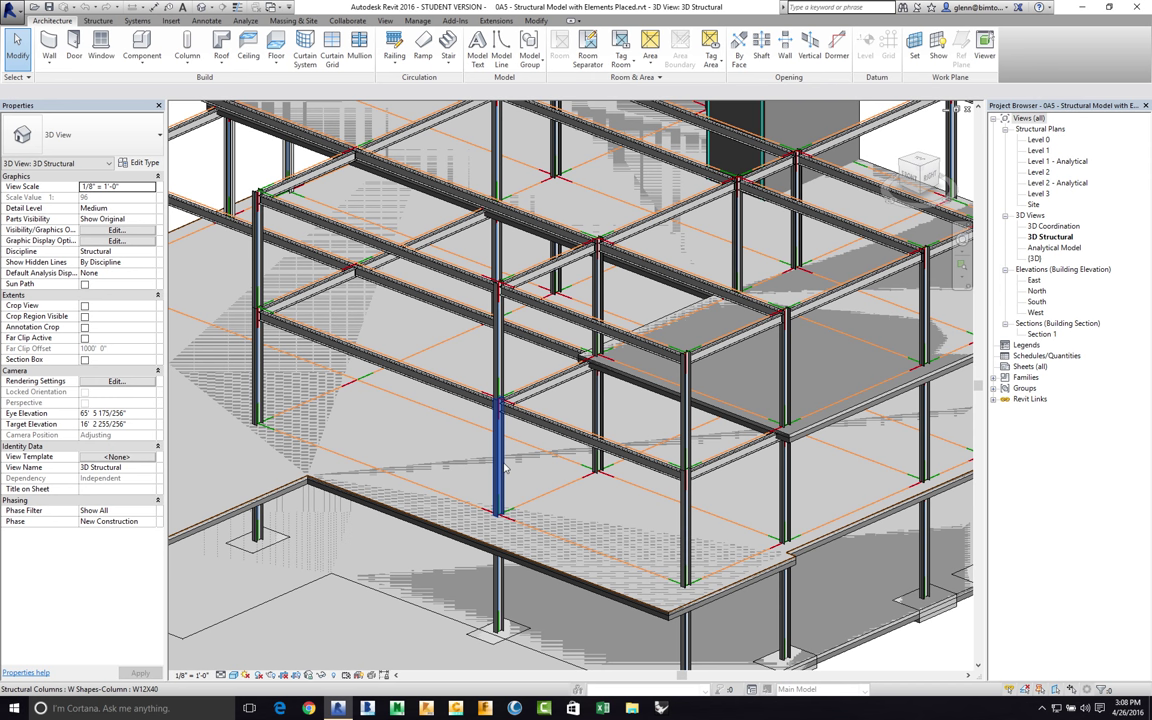
pyautogui.click(505, 468)
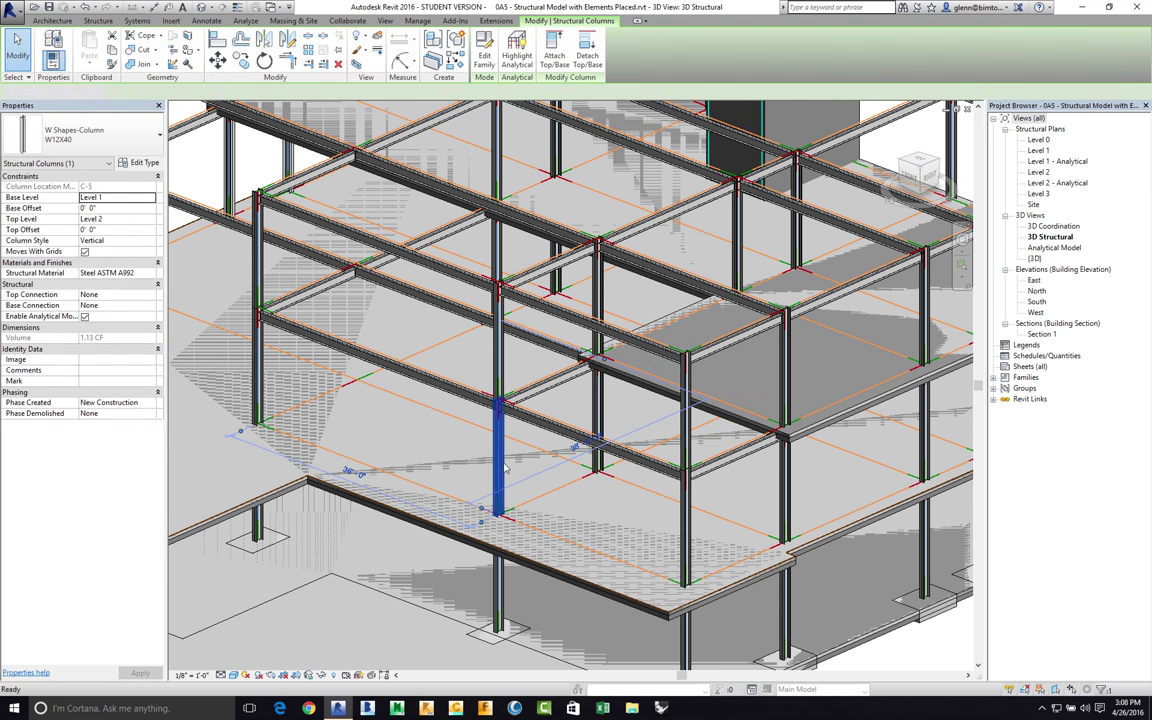
pyautogui.press('Escape')
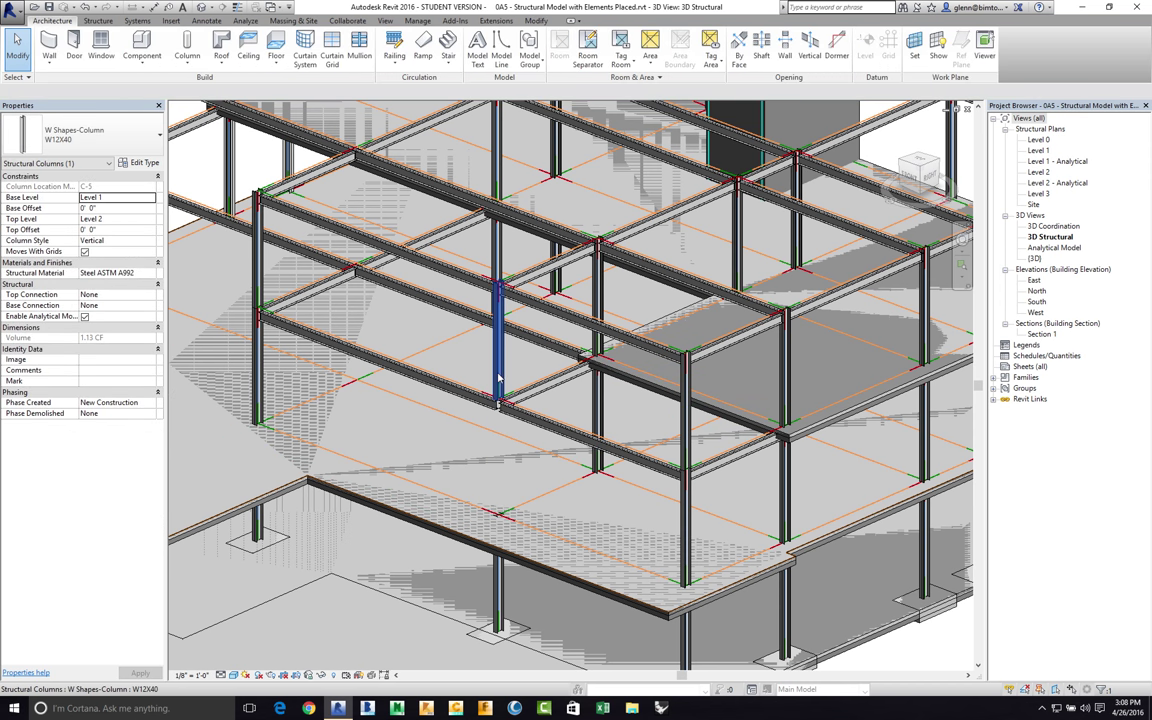
# Step: Inspect the Level 2–3 column and a W12X26 beam, clearing each selection
pyautogui.click(499, 378)
pyautogui.press('Escape')
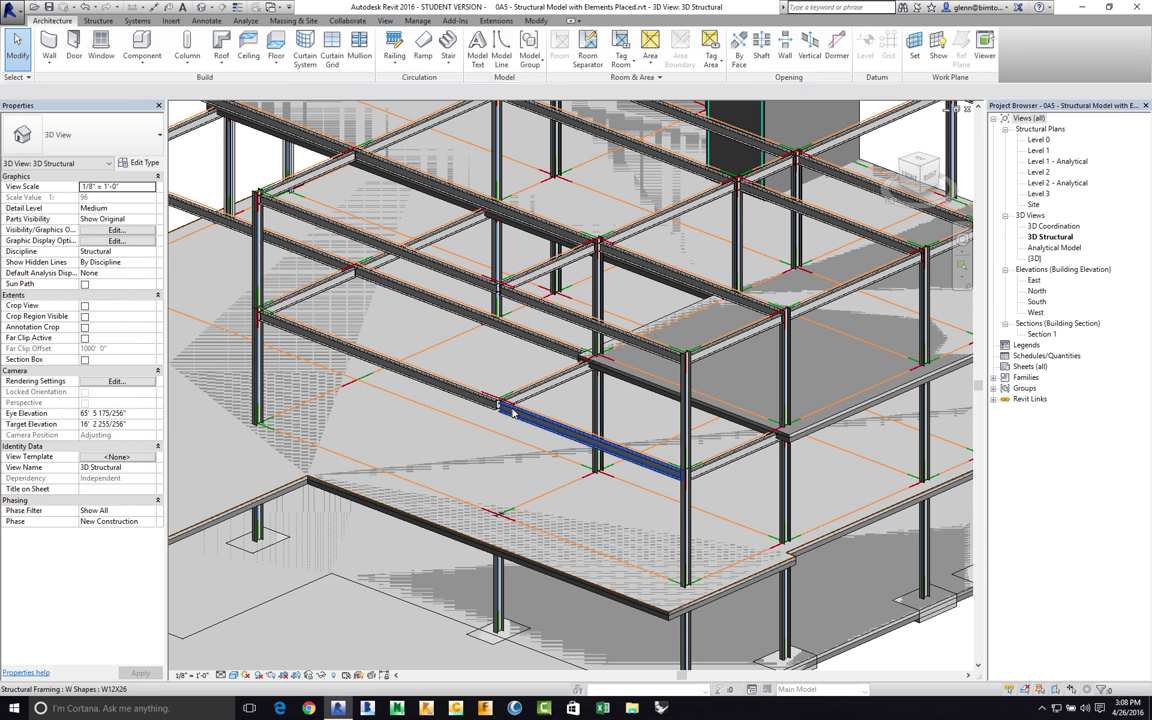
pyautogui.click(513, 413)
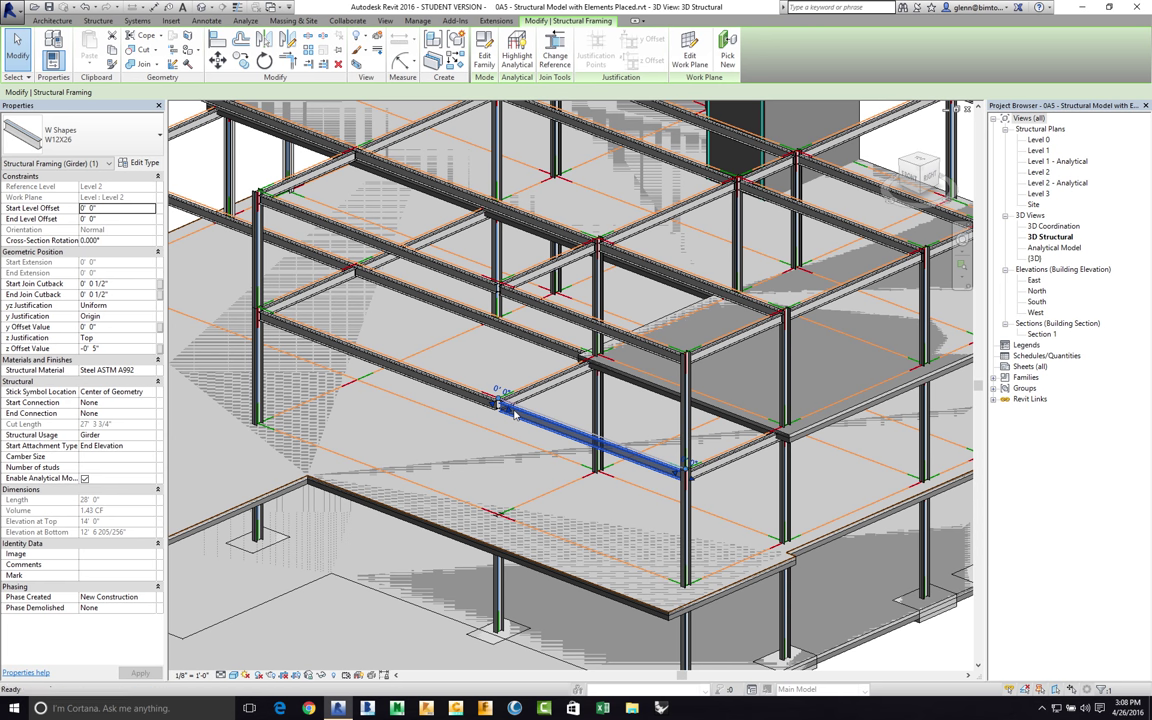
pyautogui.press('Escape')
# Step: Stretch the left W12X26 beam's end to a new point, then select the short upper beam
pyautogui.click(491, 411)
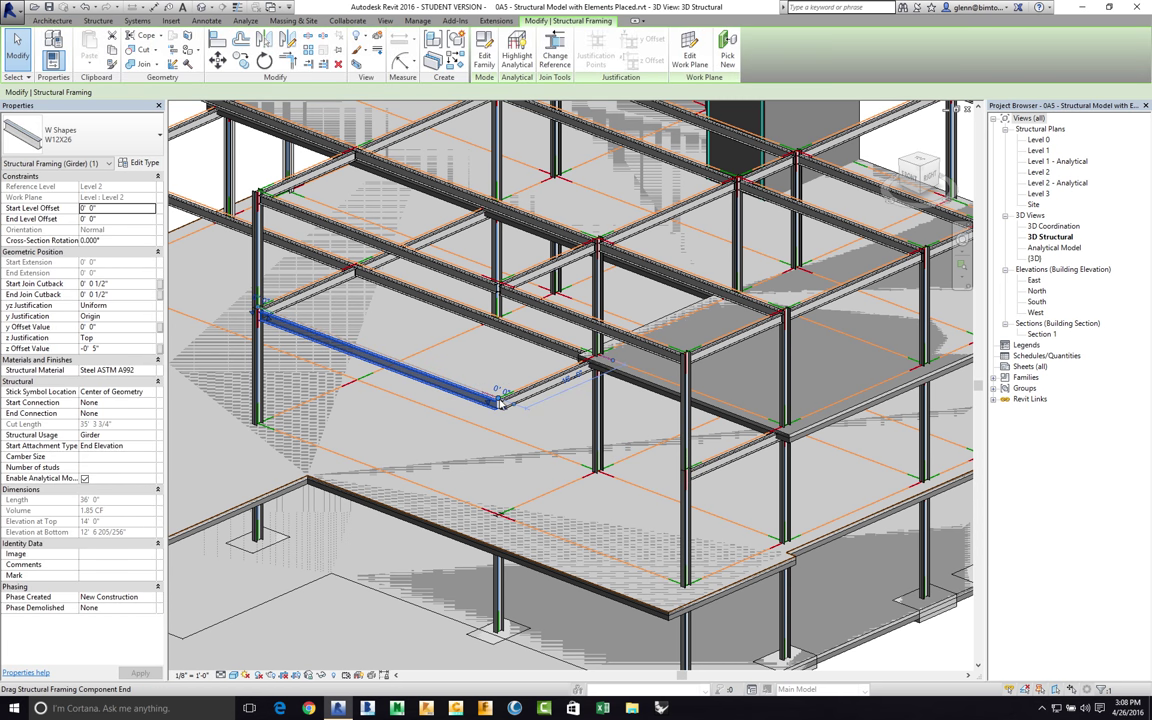
pyautogui.moveTo(491, 411); pyautogui.dragTo(684, 470)
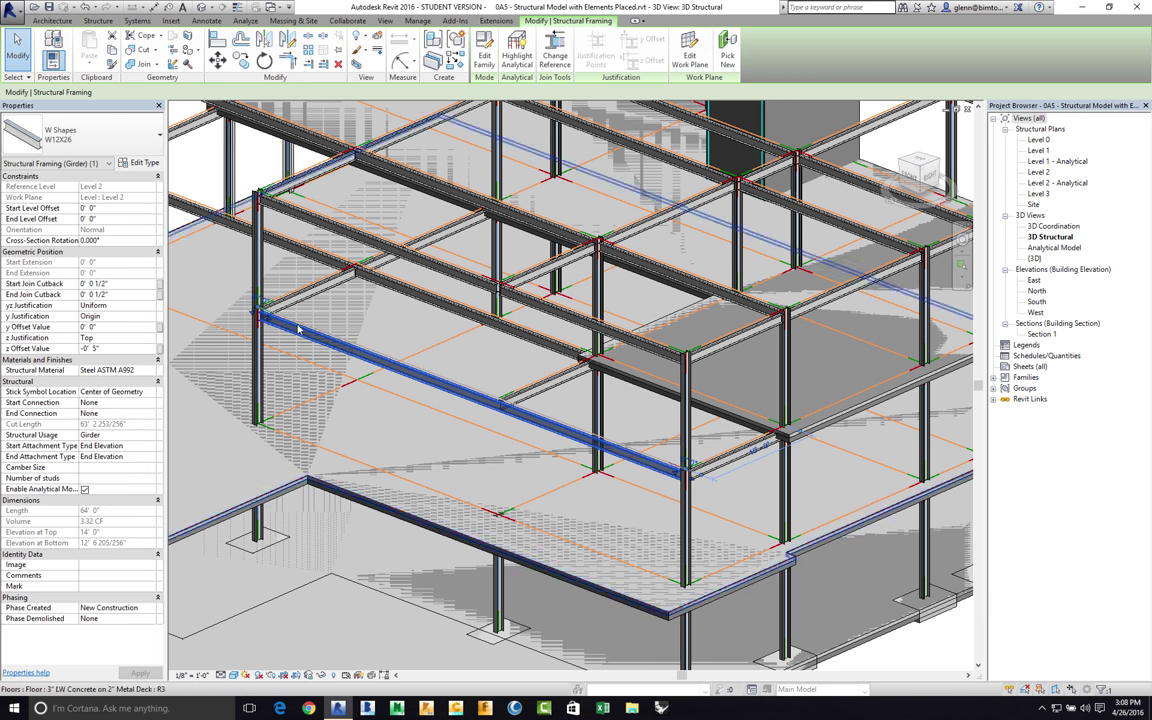
pyautogui.click(22, 55)
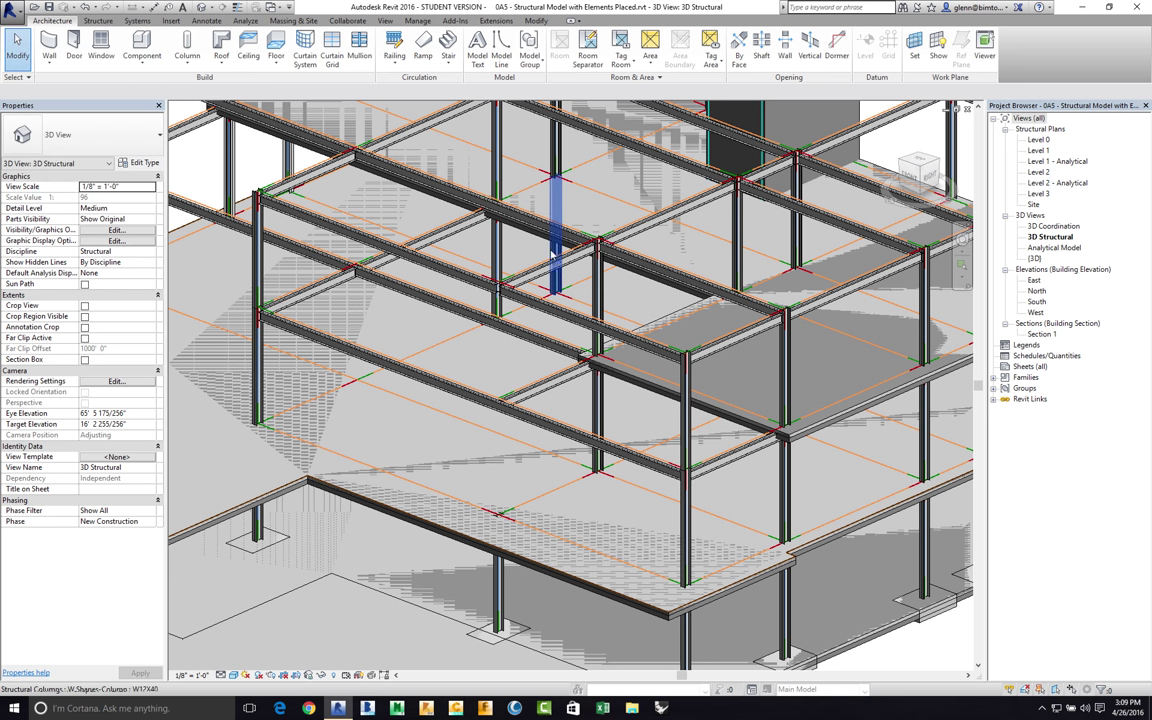
pyautogui.click(525, 302)
# Step: Delete the short upper W12X26 beam and then the remaining Level 3 beam segment
pyautogui.press('Delete')
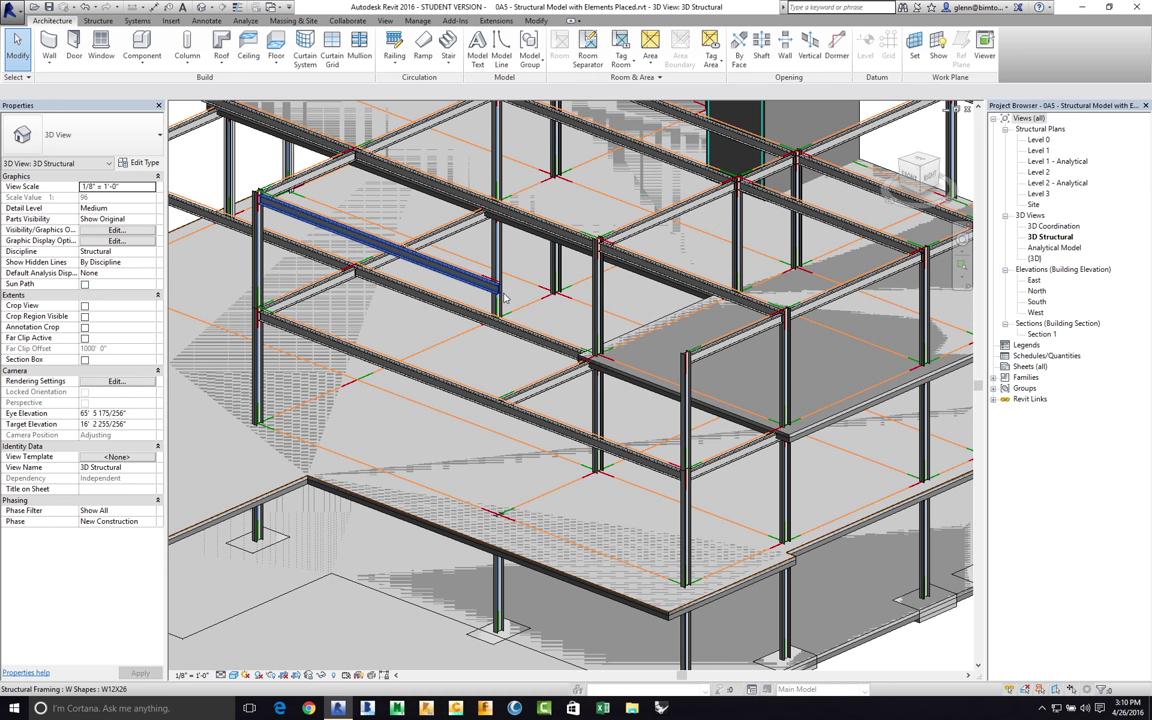
pyautogui.click(498, 290)
pyautogui.press('Escape')
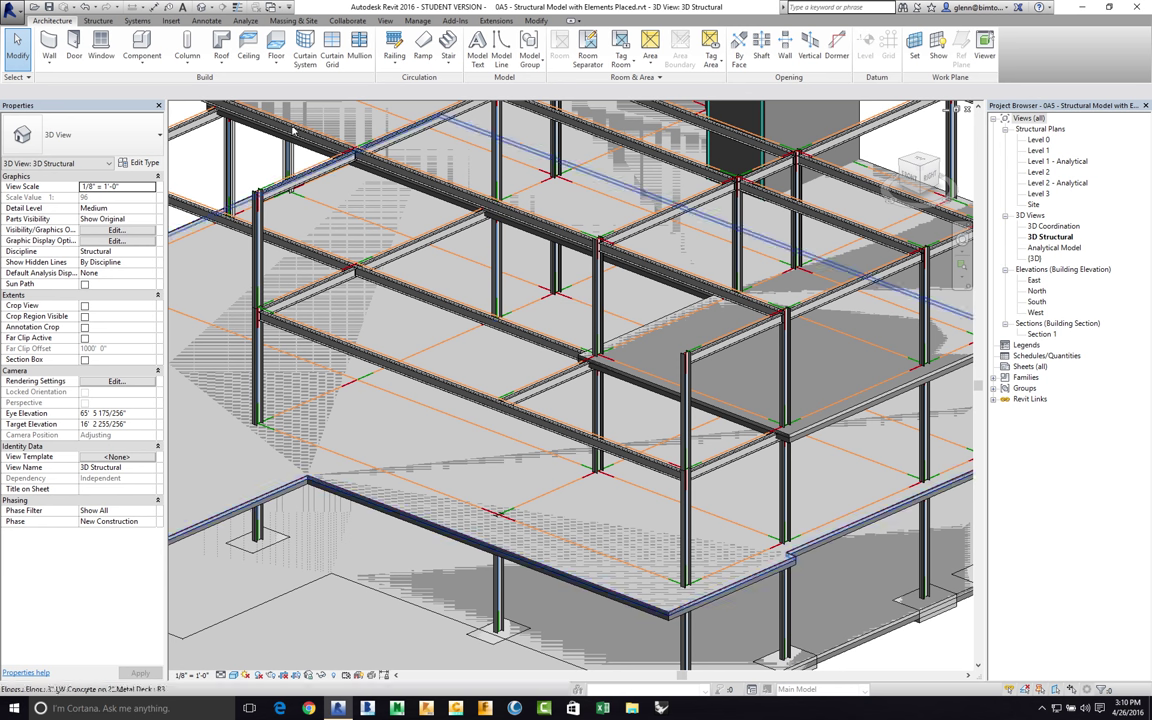
# Step: Place a Howe Flat Truss on Level 3 from the left column top to the front column top
pyautogui.click(98, 21)
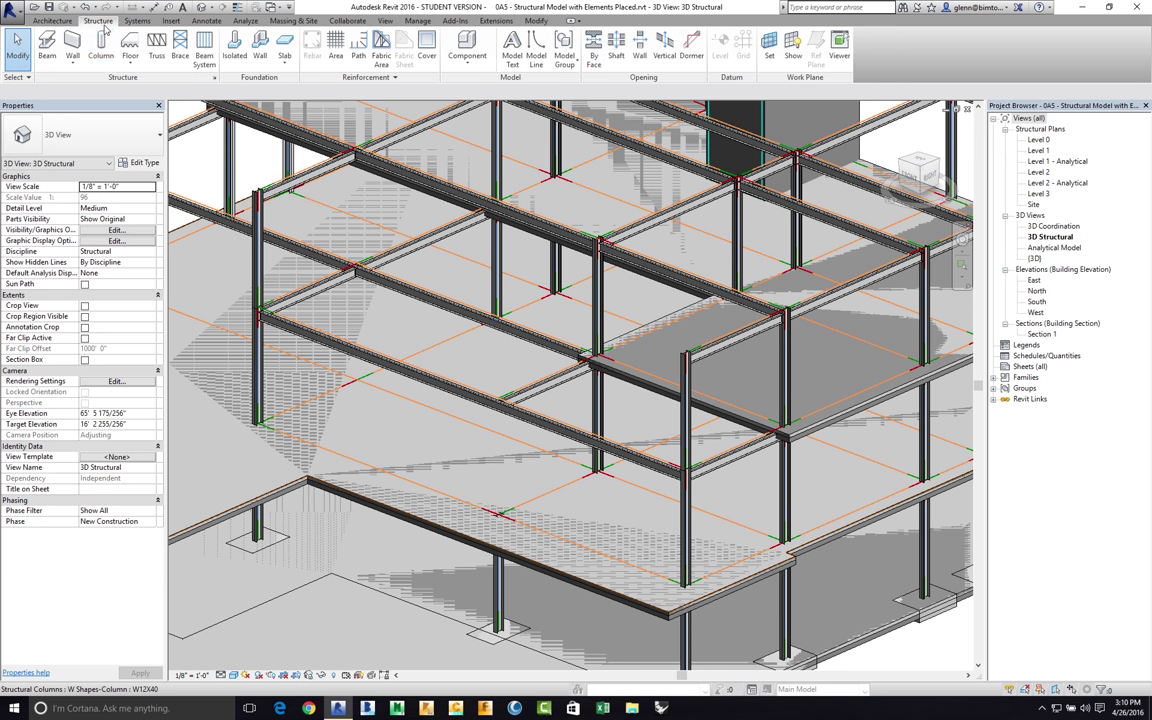
pyautogui.click(156, 52)
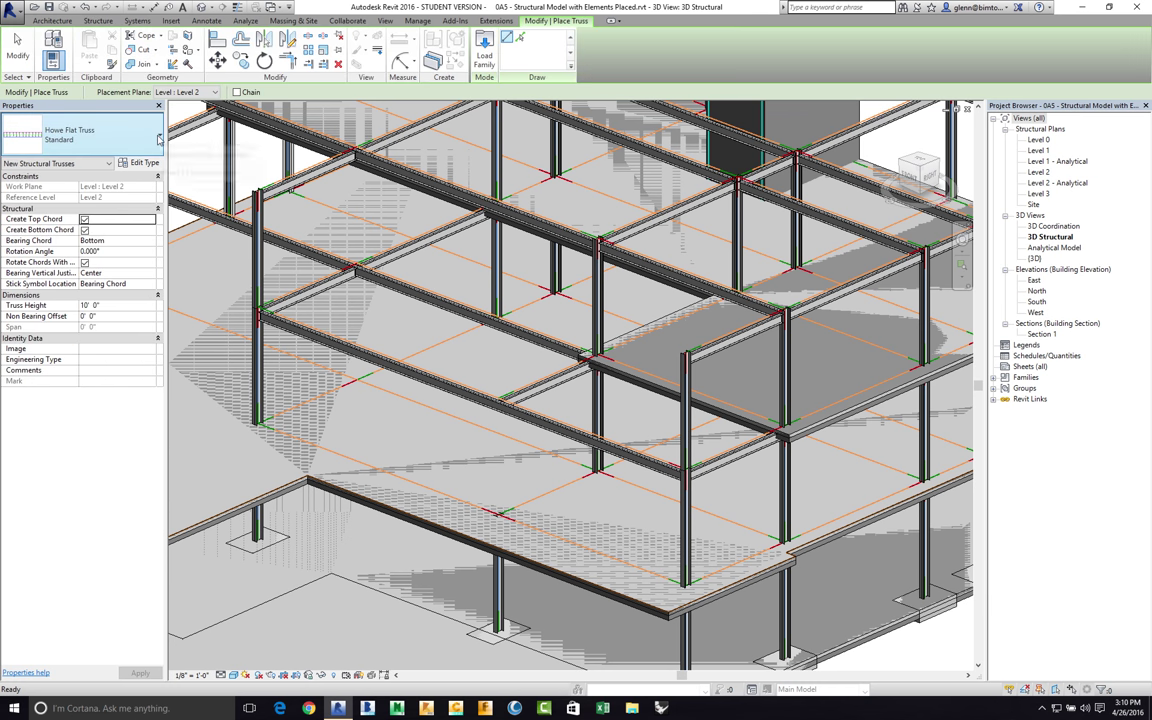
pyautogui.click(158, 137)
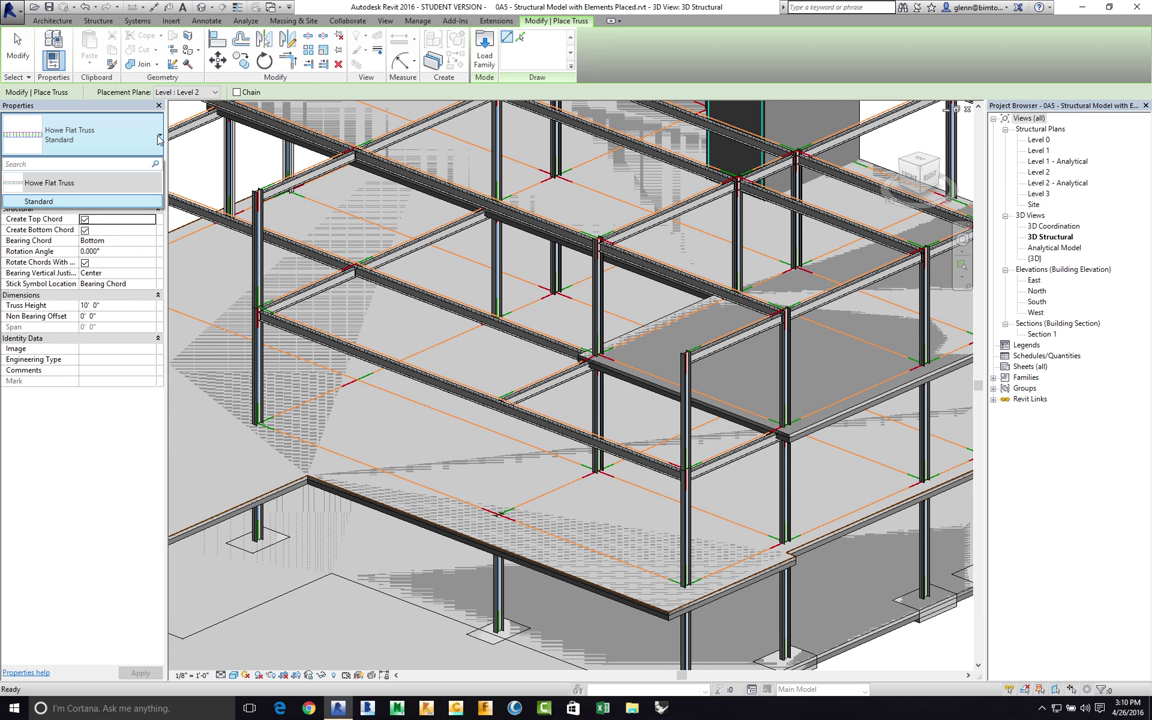
pyautogui.click(158, 138)
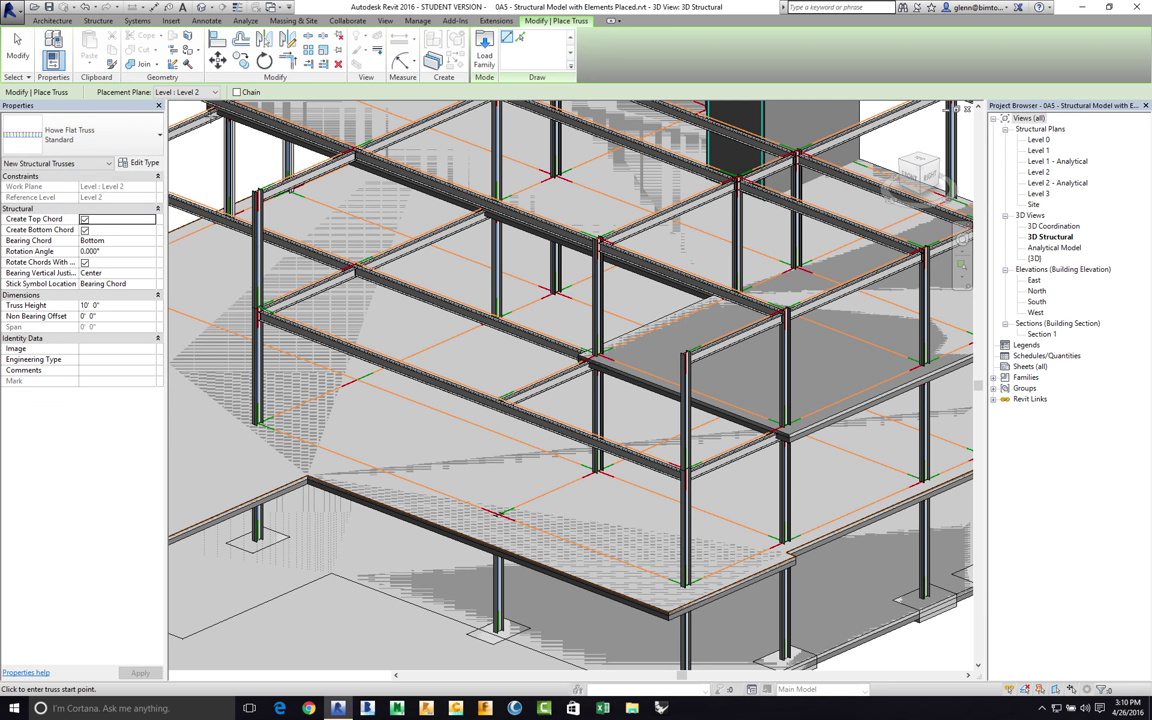
pyautogui.click(214, 93)
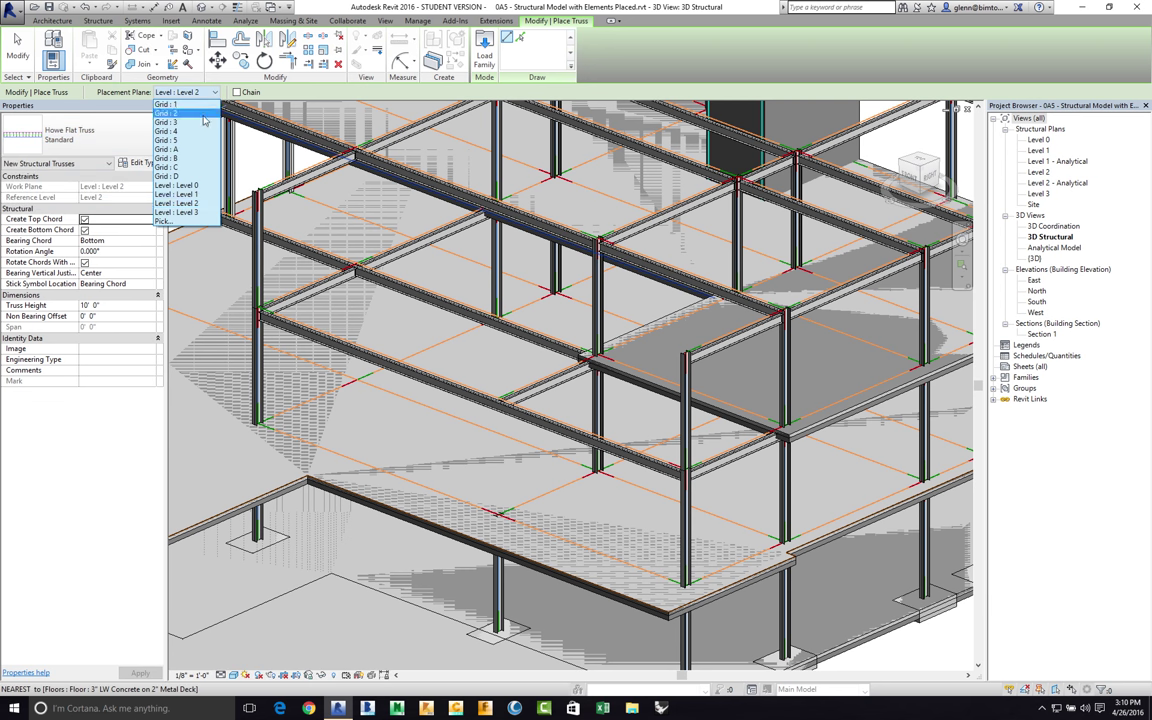
pyautogui.click(180, 200)
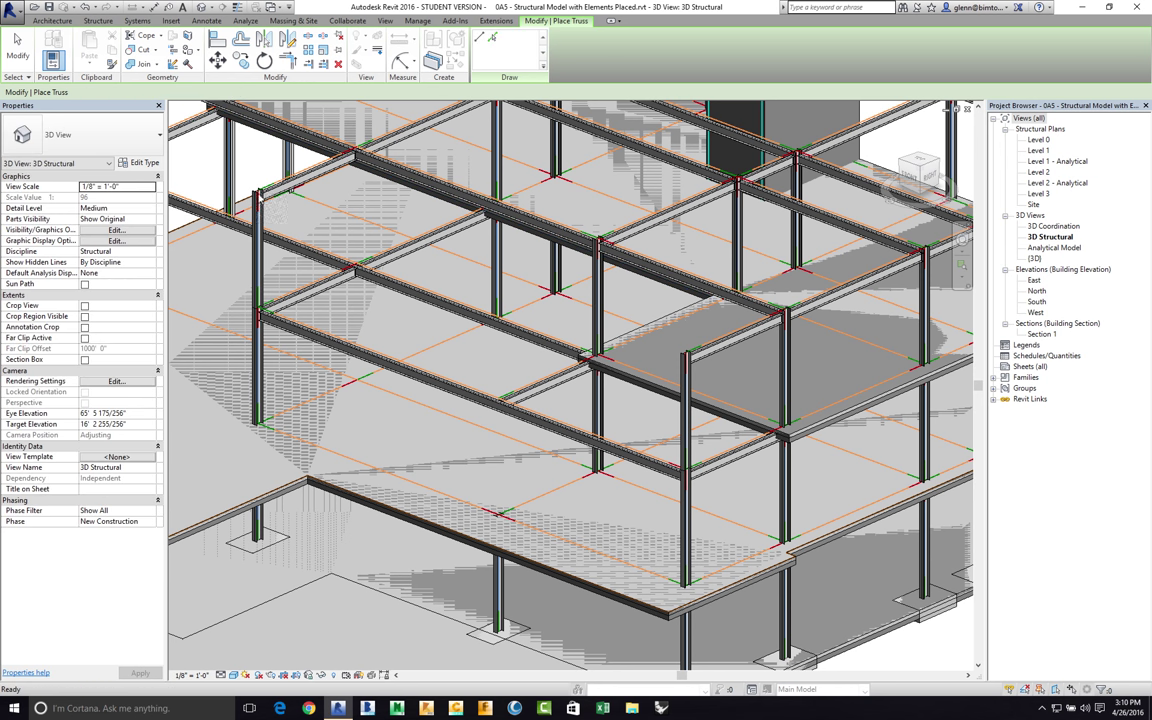
pyautogui.click(258, 190)
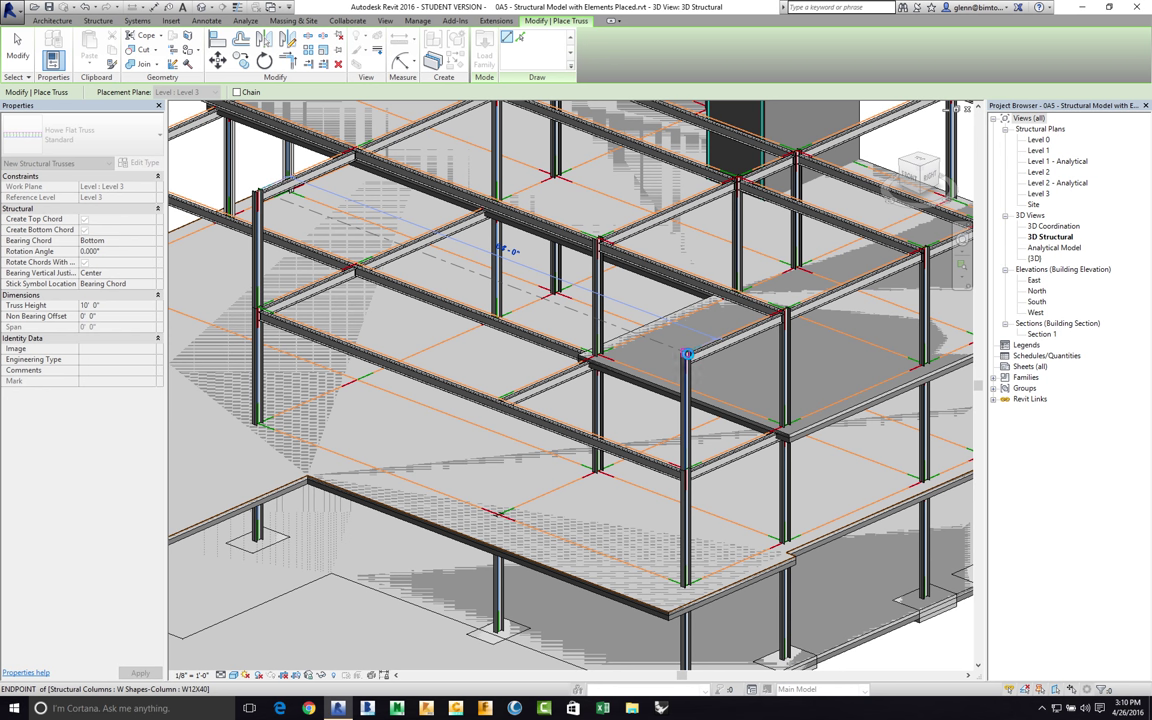
pyautogui.click(687, 354)
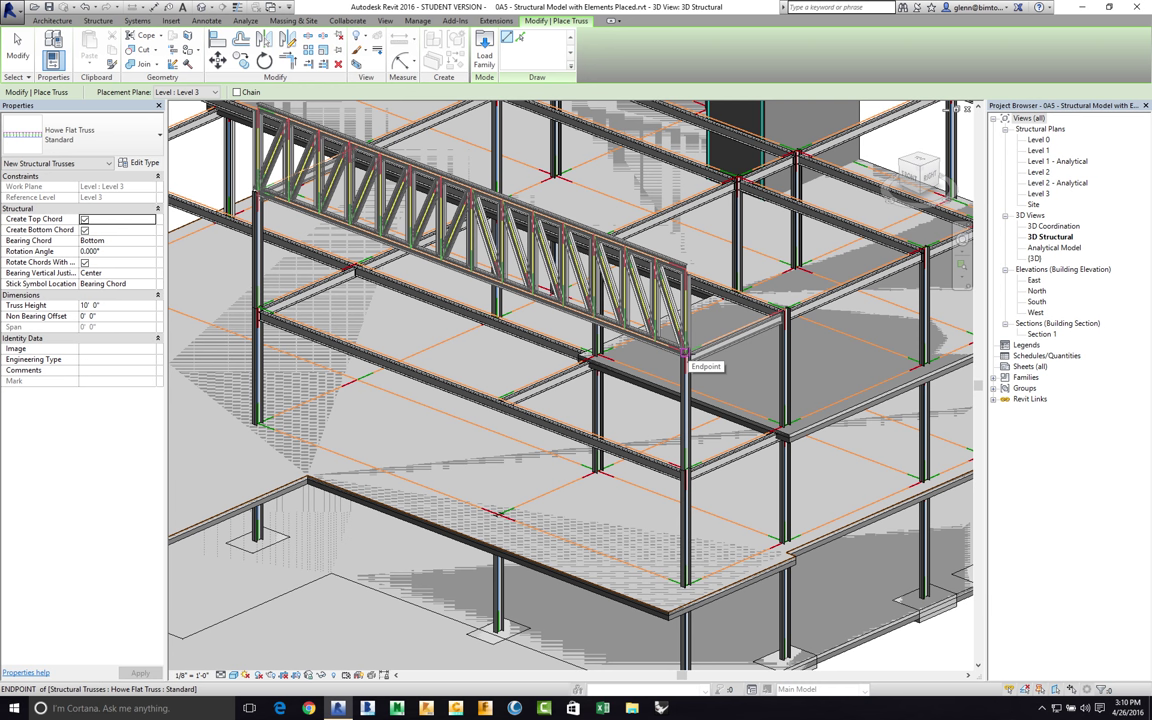
pyautogui.click(18, 50)
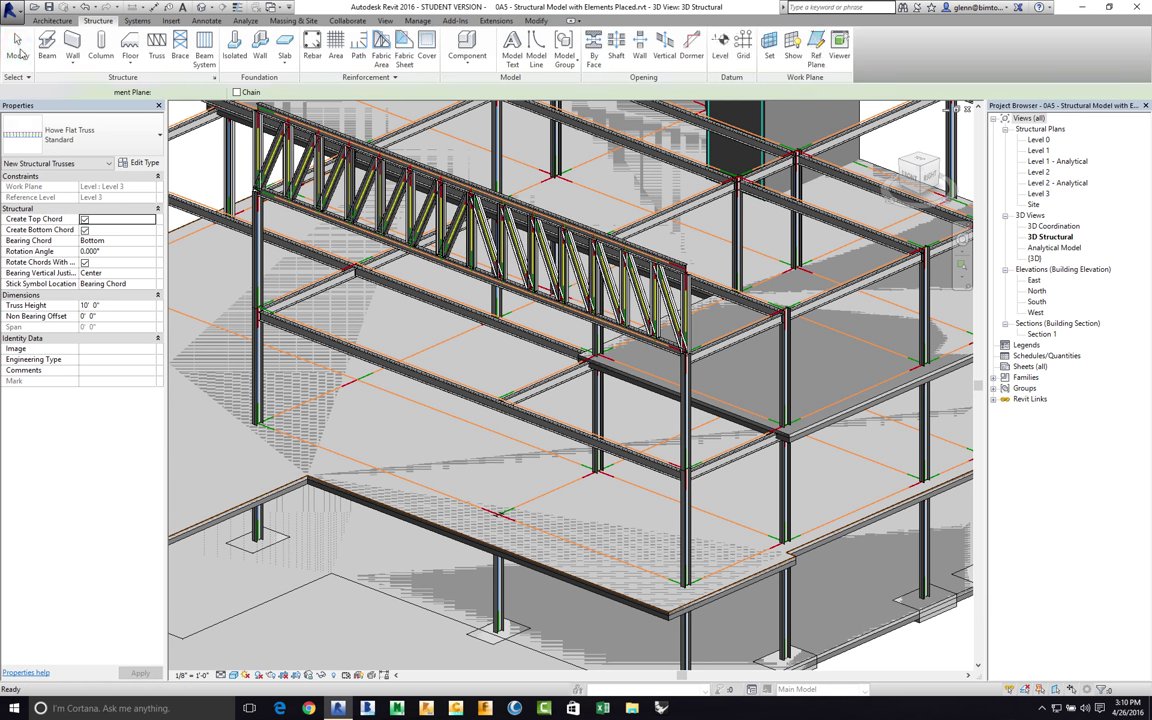
# Step: Set the truss's Bearing Chord to Top and Truss Height to 3' 0", applying each change
pyautogui.click(330, 228)
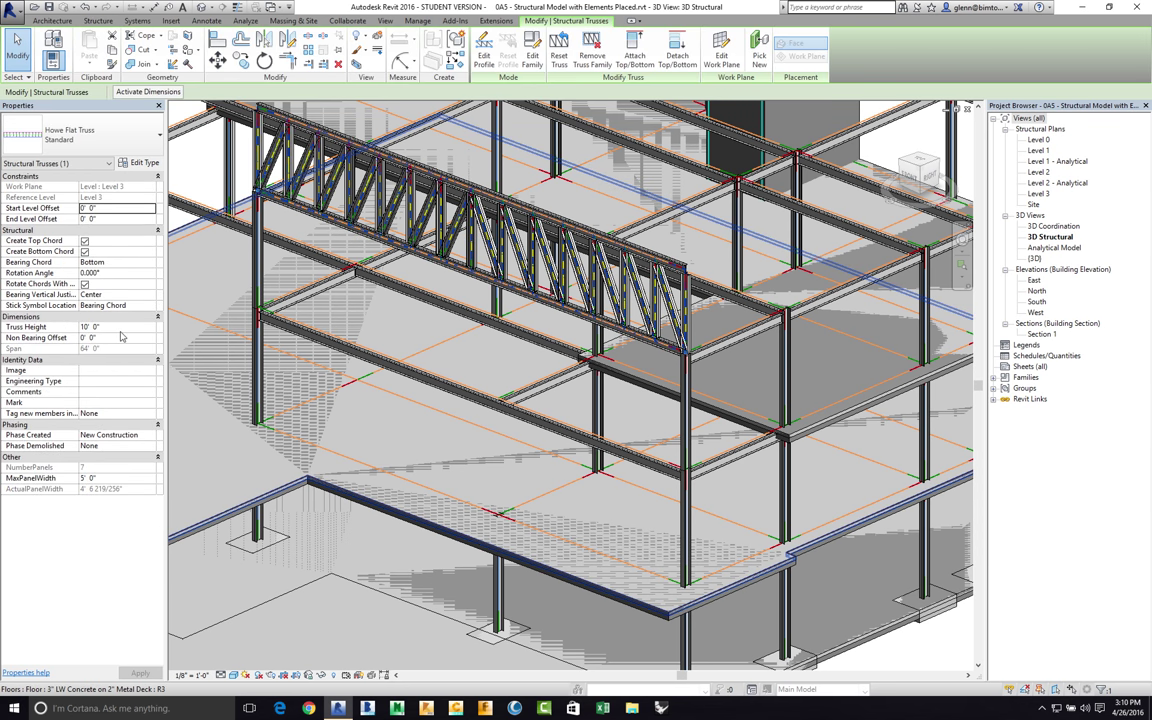
pyautogui.click(132, 262)
pyautogui.click(150, 262)
pyautogui.click(115, 272)
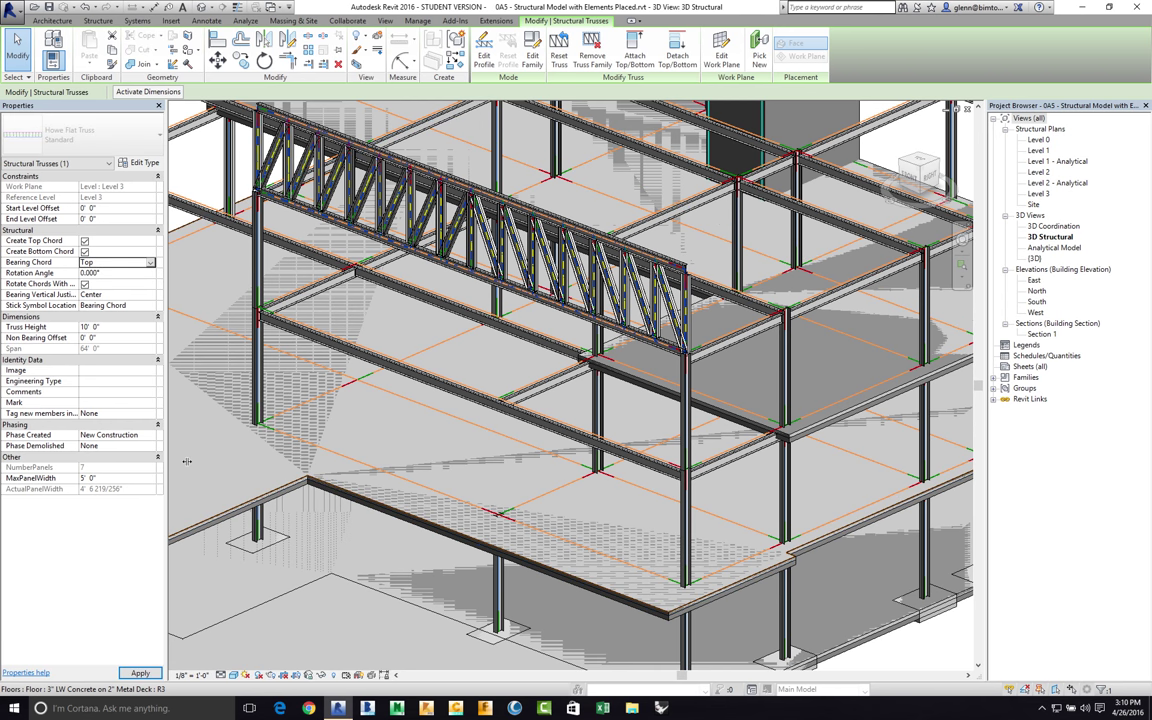
pyautogui.click(140, 673)
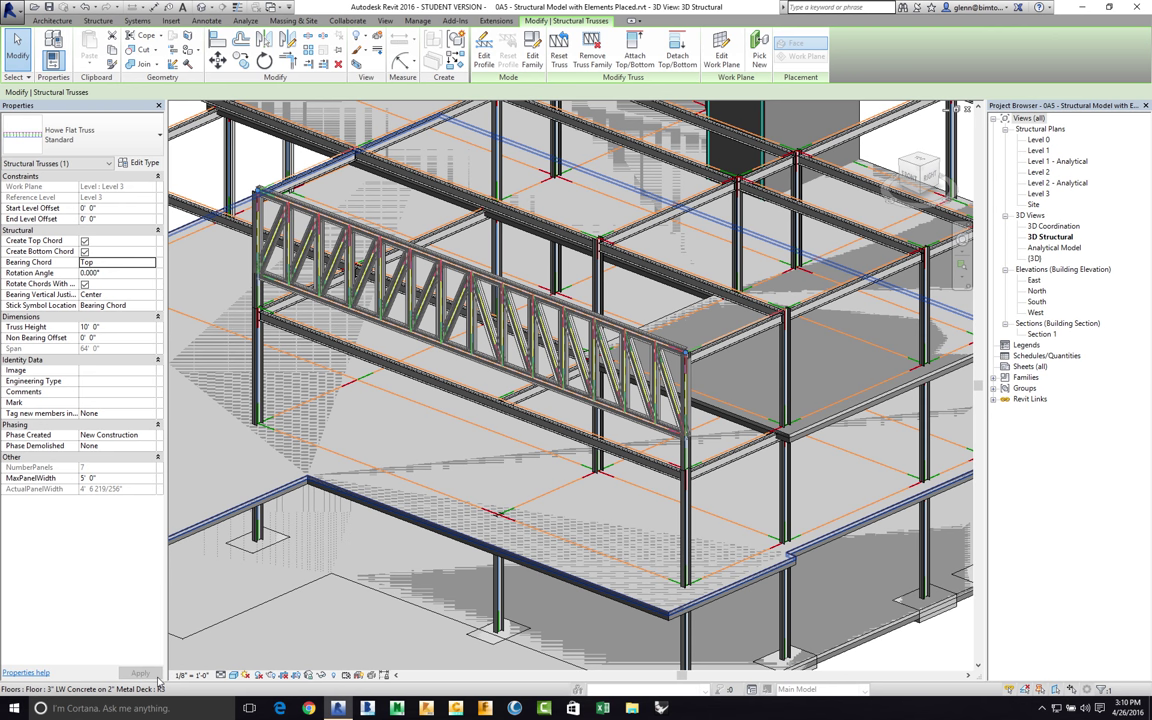
pyautogui.click(114, 330)
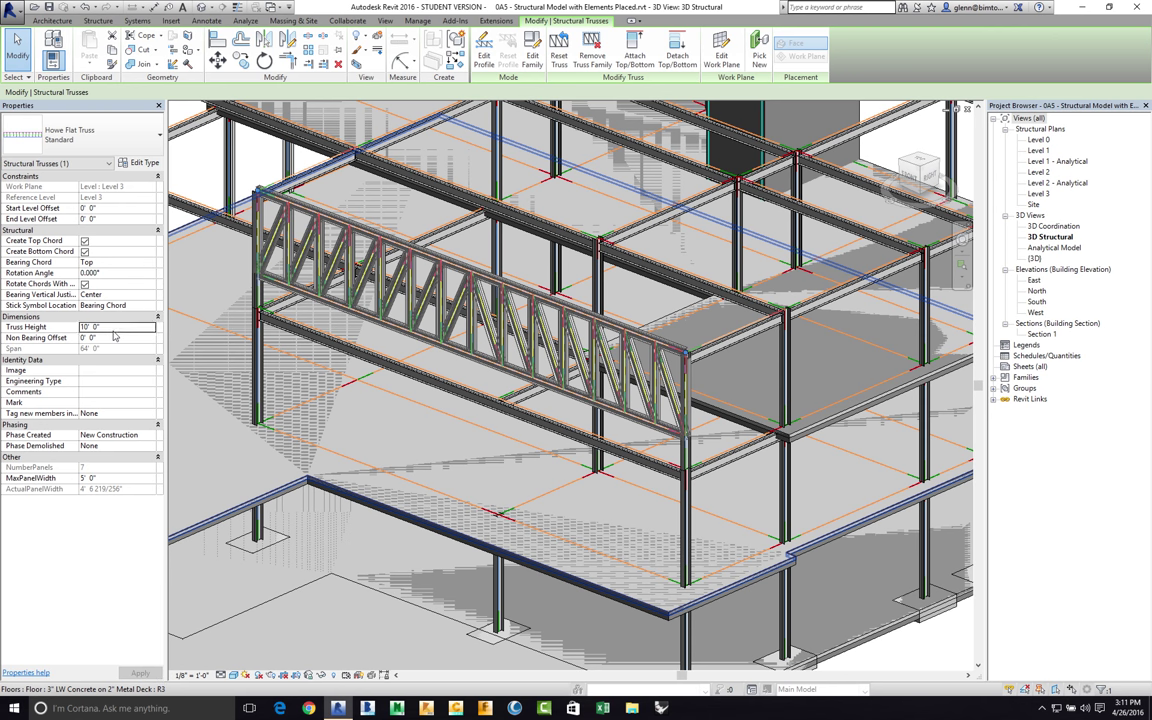
pyautogui.doubleClick(114, 330)
pyautogui.write('3')
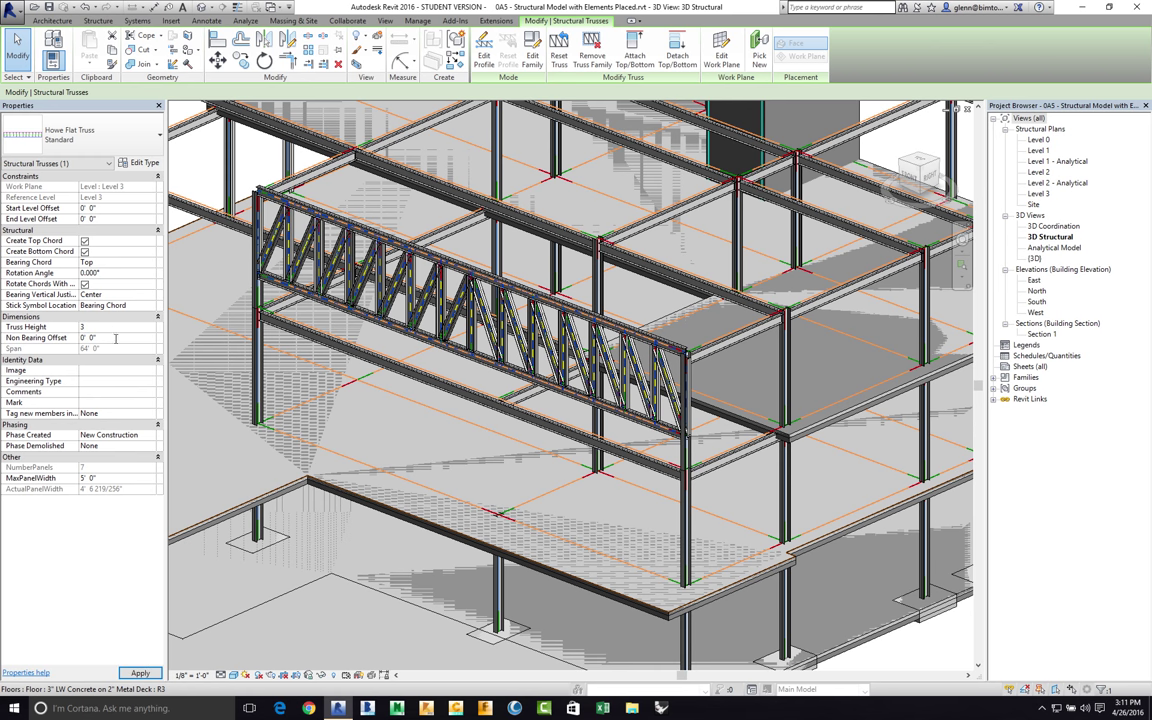
pyautogui.click(140, 673)
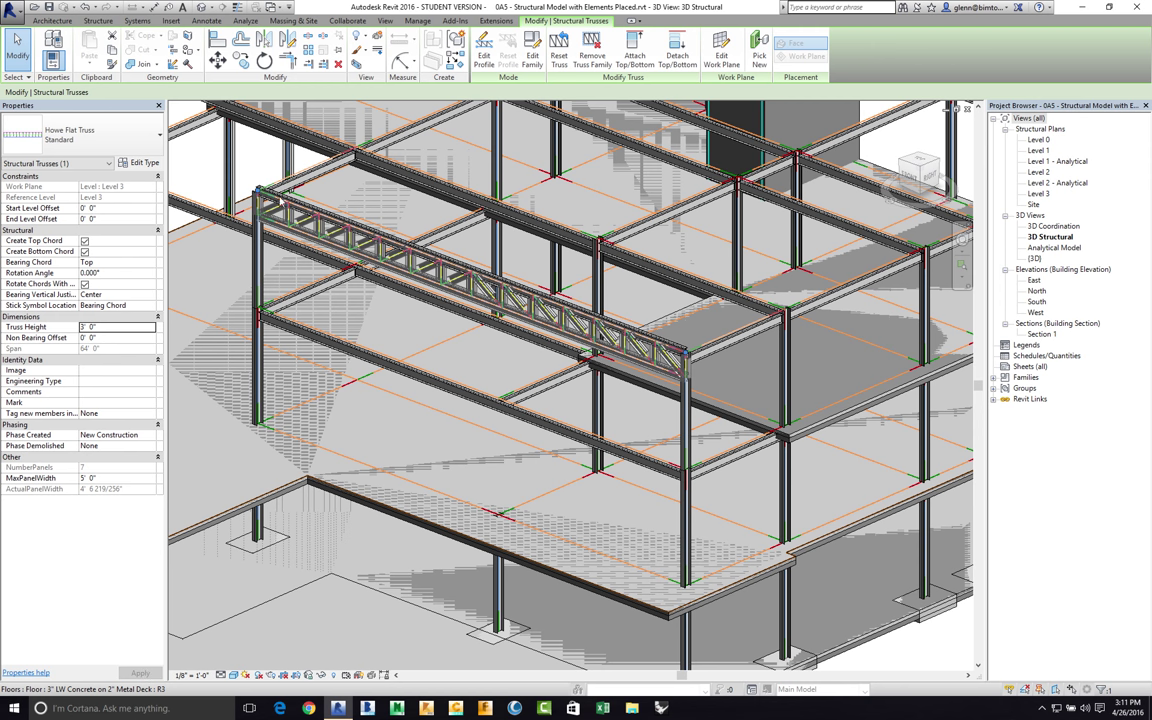
pyautogui.press('Escape')
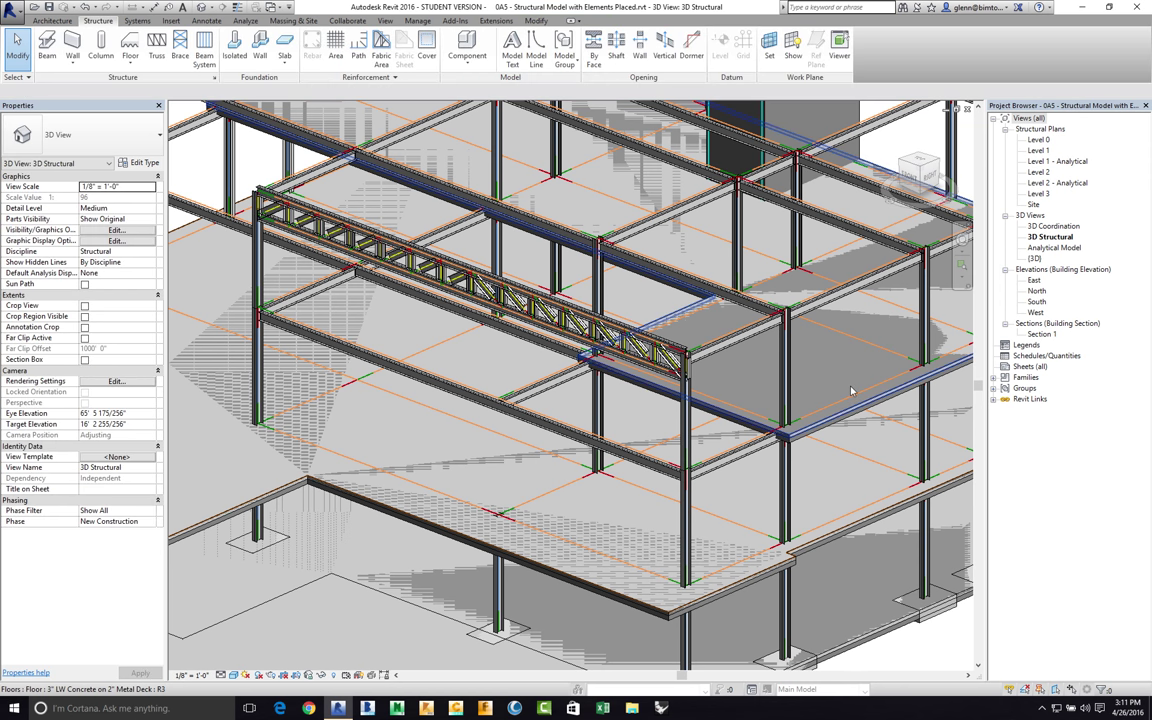
# Step: Reopen the 3D Structural view, zoom in on the truss's left end, and start a new beam
pyautogui.click(1050, 237)
pyautogui.doubleClick(1055, 240)
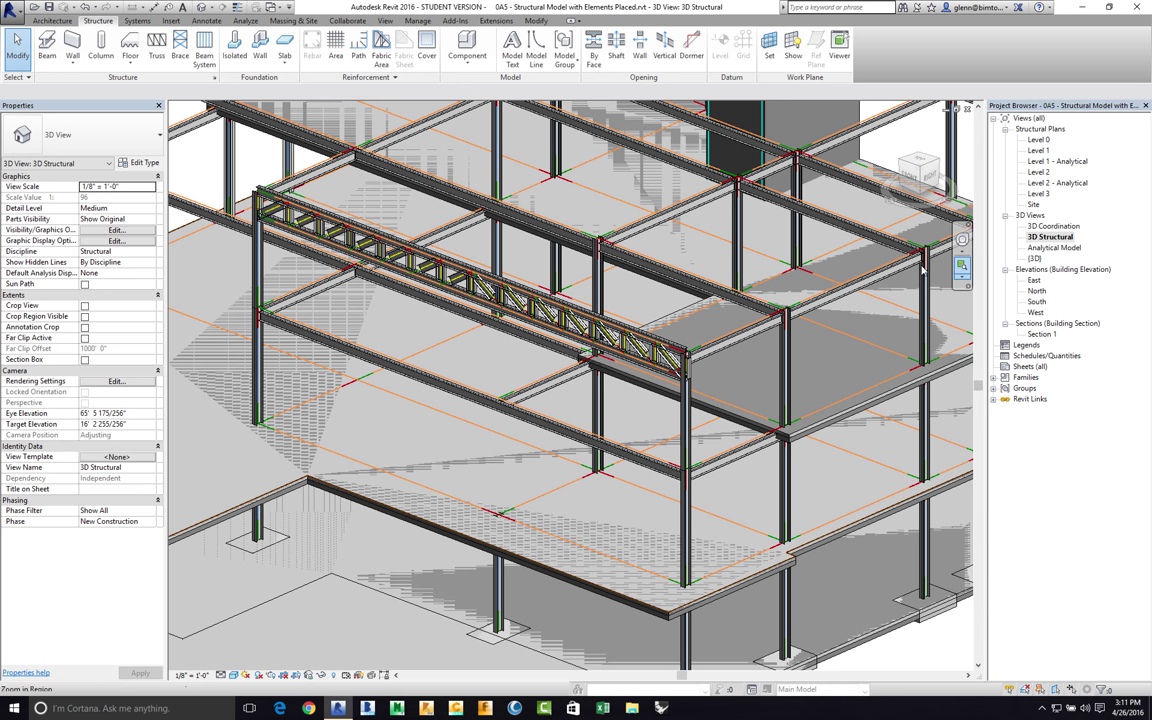
pyautogui.moveTo(216, 157); pyautogui.dragTo(315, 236)
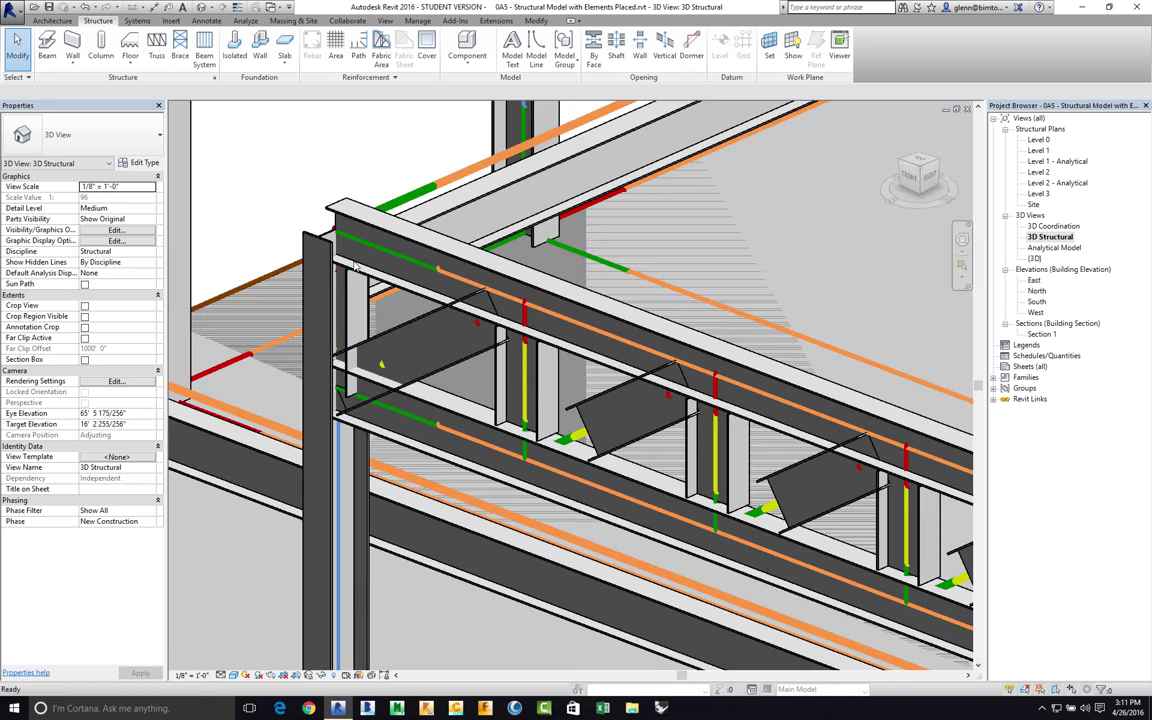
pyautogui.click(638, 446)
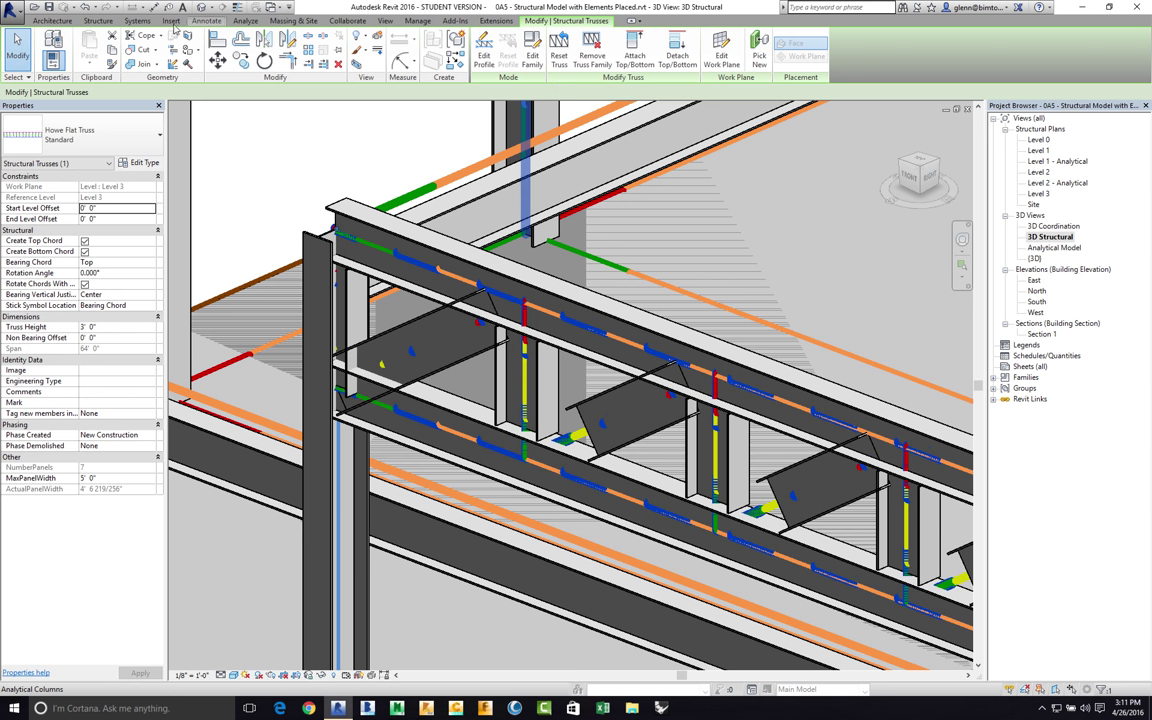
pyautogui.click(98, 21)
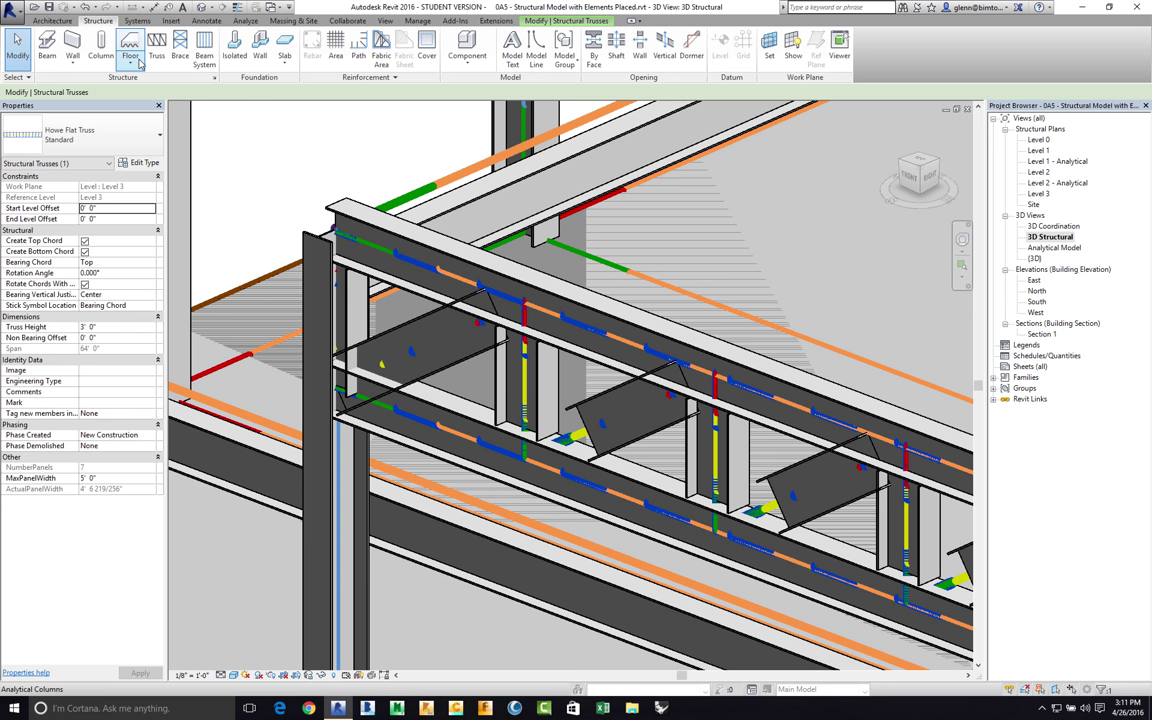
pyautogui.click(50, 55)
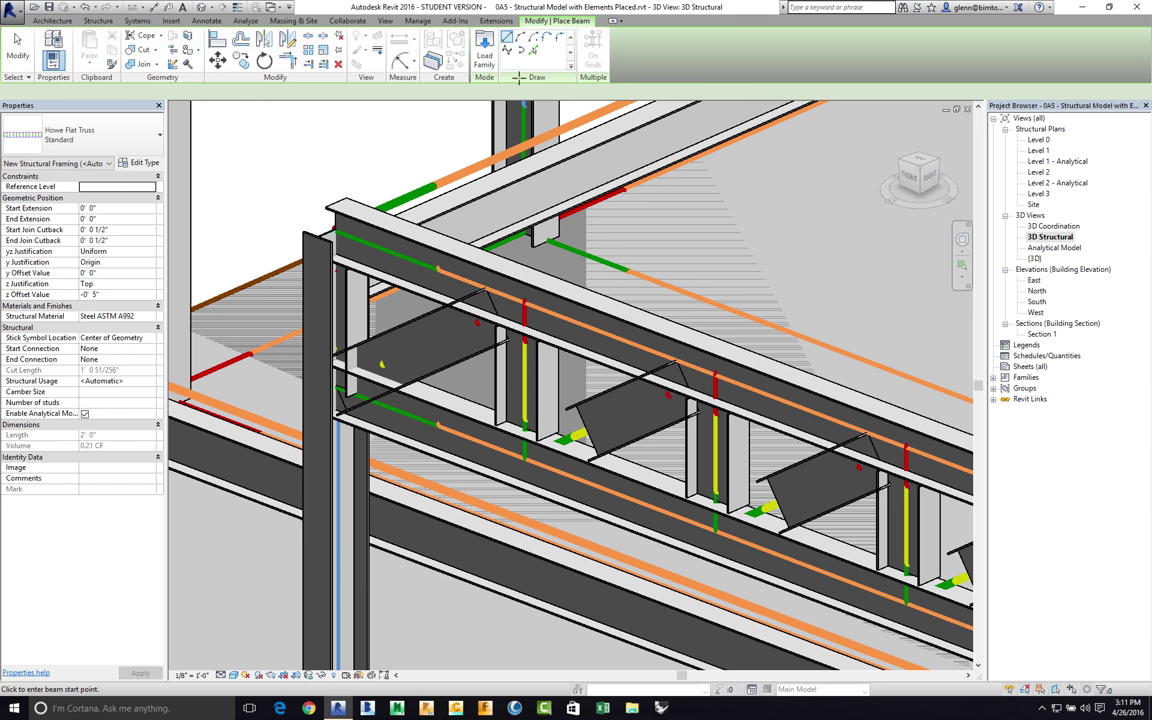
# Step: Load the HSS-Hollow Structural Section family from Structural Framing > Steel
pyautogui.click(484, 58)
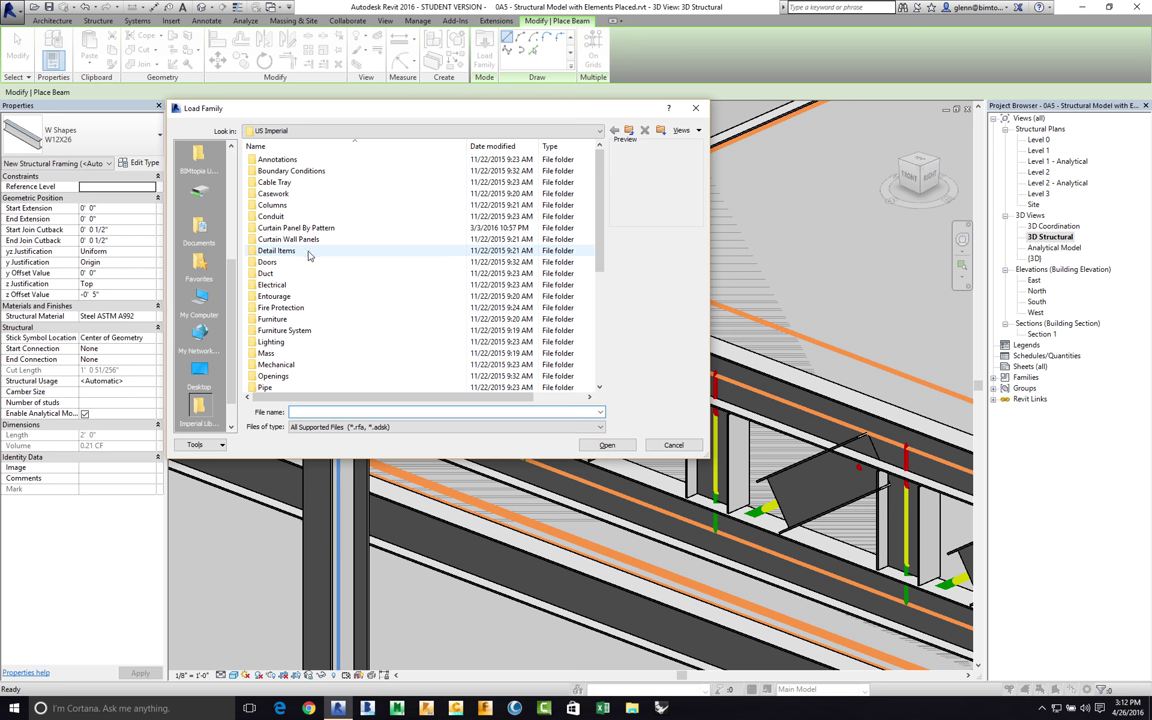
pyautogui.moveTo(597, 221); pyautogui.dragTo(597, 333)
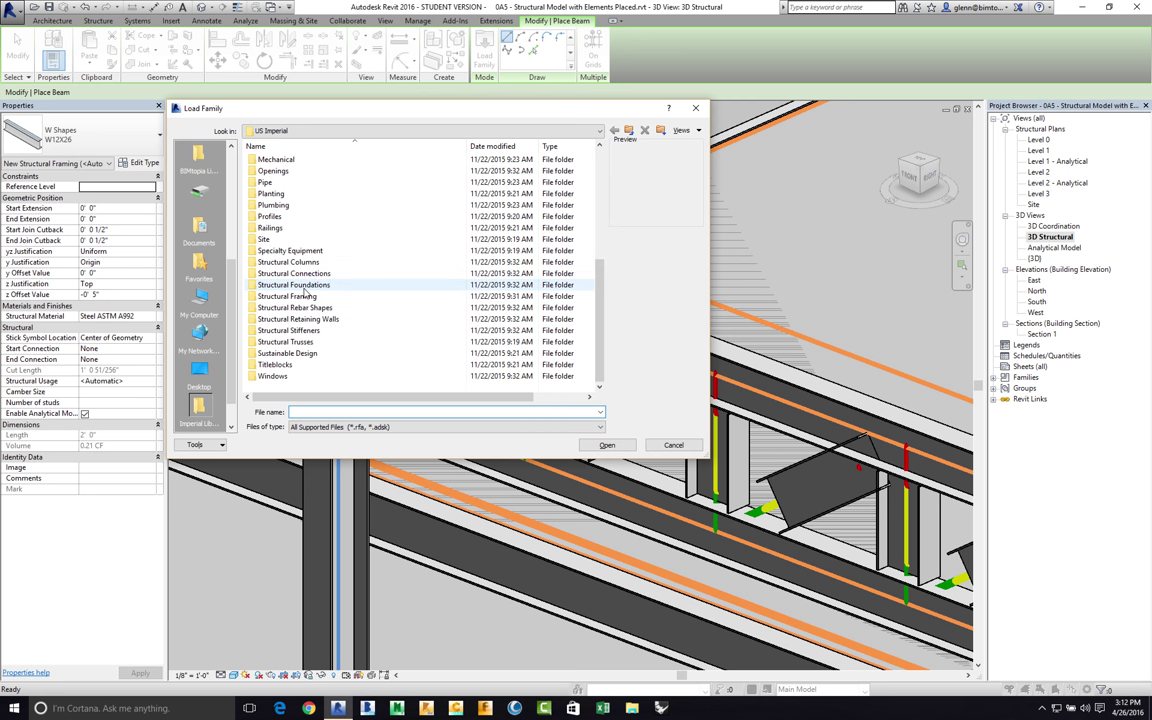
pyautogui.doubleClick(304, 296)
pyautogui.press('Down')
pyautogui.press('Down')
pyautogui.press('Down')
pyautogui.press('Down')
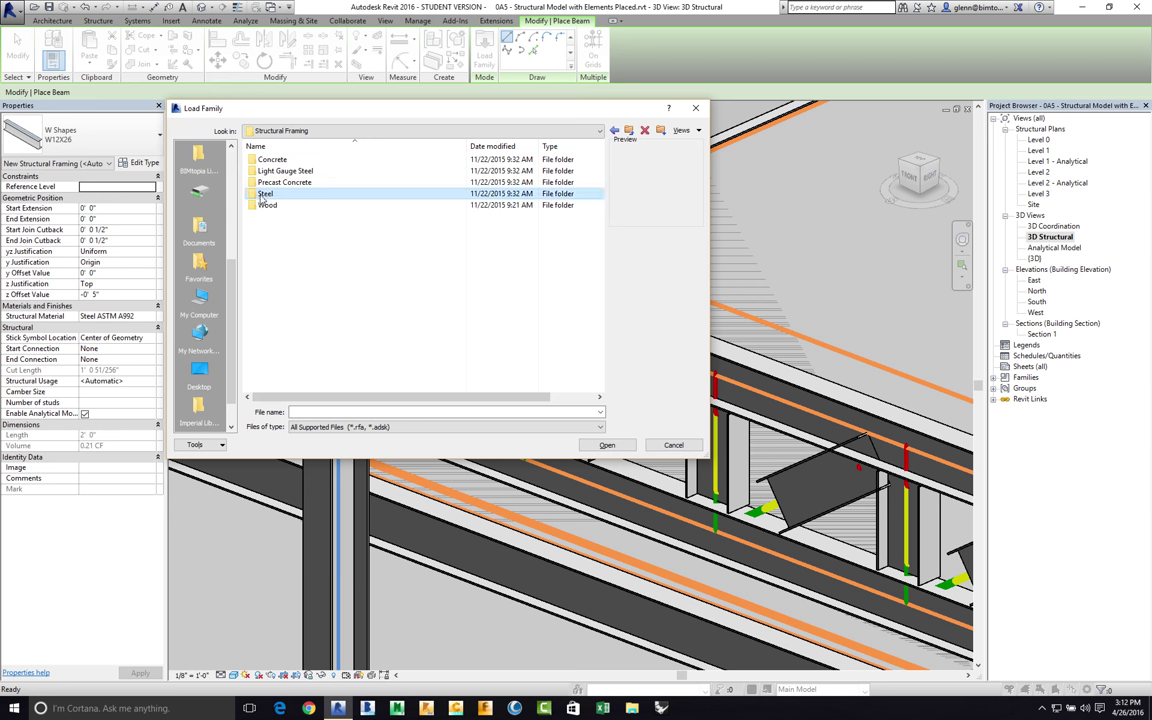
pyautogui.press('Return')
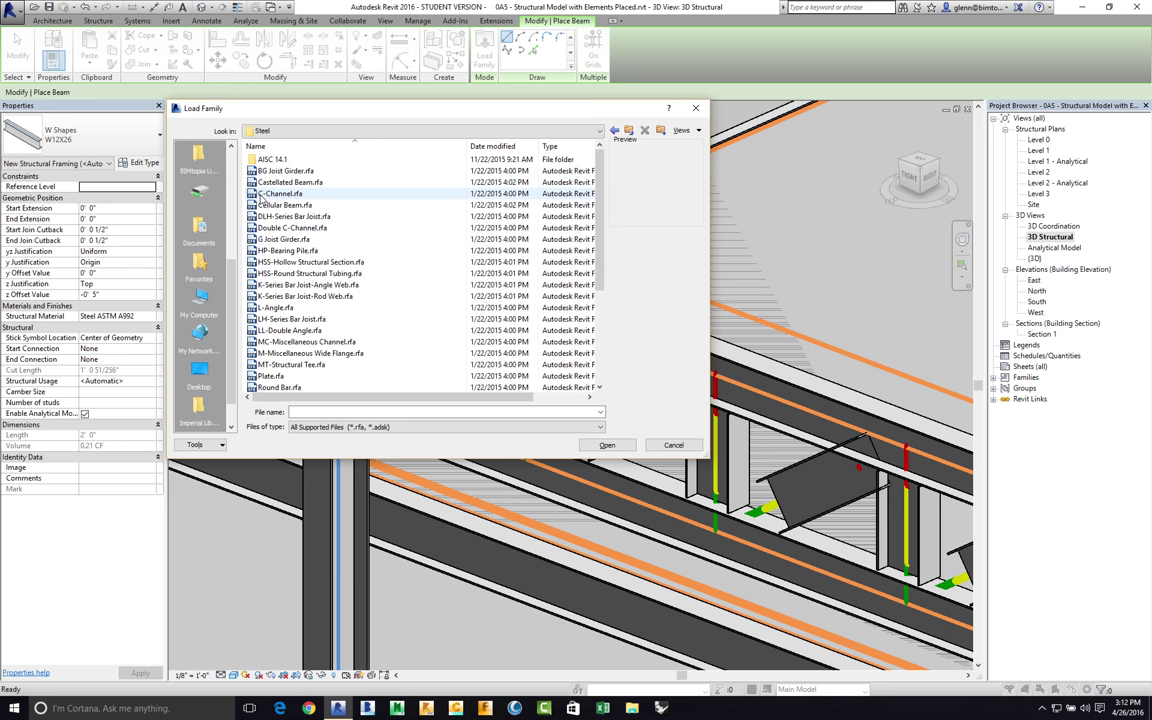
pyautogui.click(311, 274)
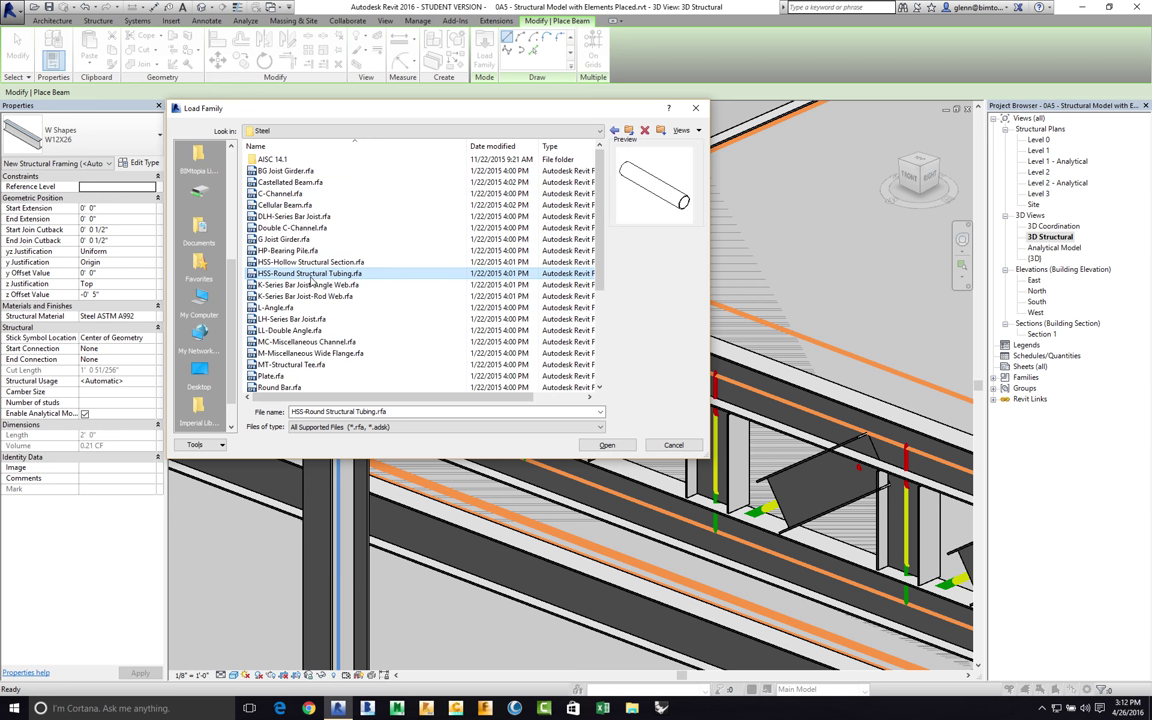
pyautogui.click(313, 263)
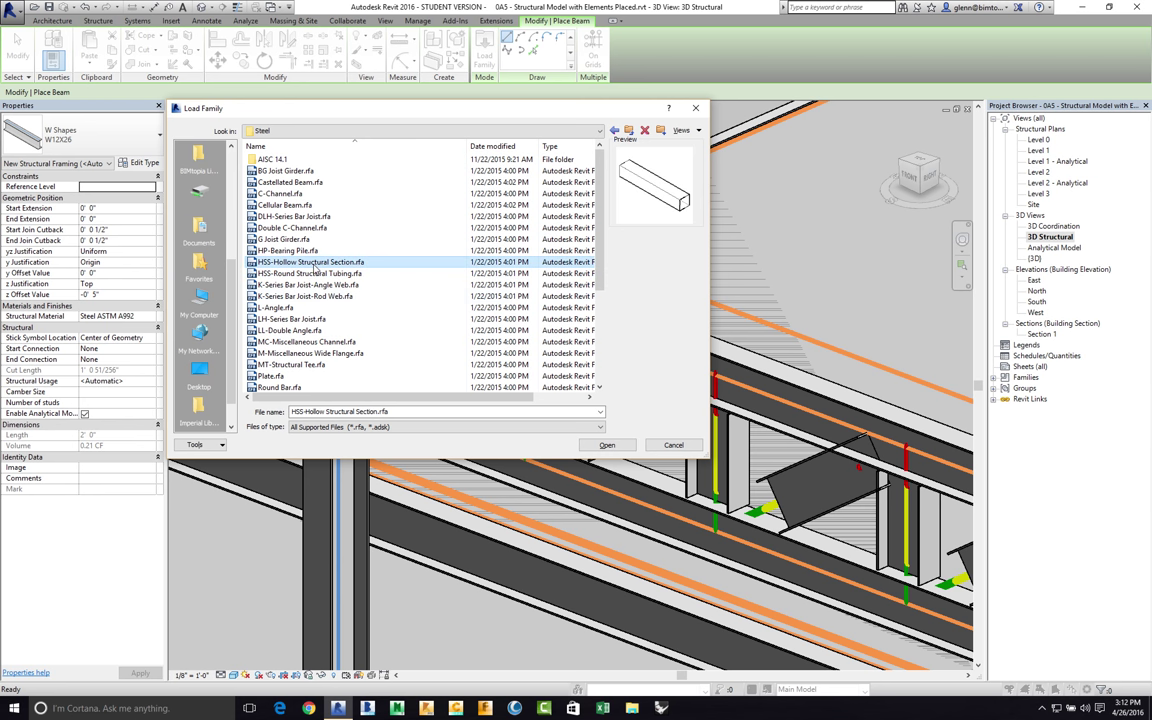
pyautogui.click(606, 445)
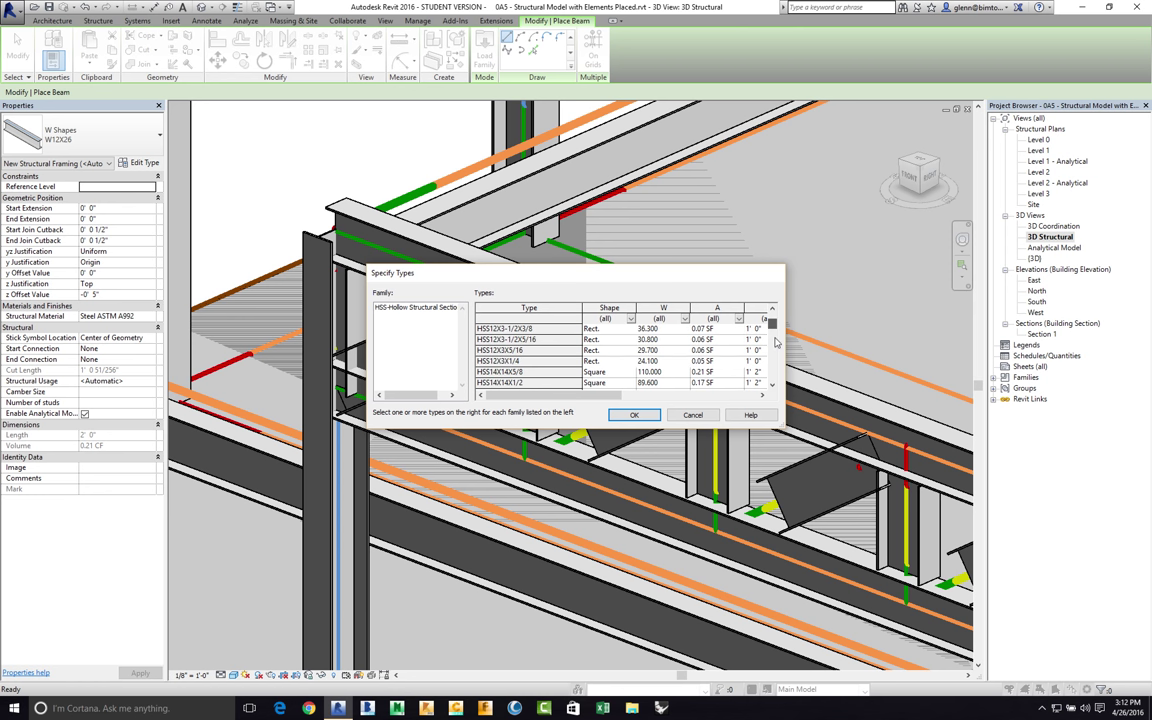
# Step: Load the HSS6X6X3/16 type, end beam placement, and select the Howe Flat Truss
pyautogui.moveTo(775, 343); pyautogui.dragTo(776, 357)
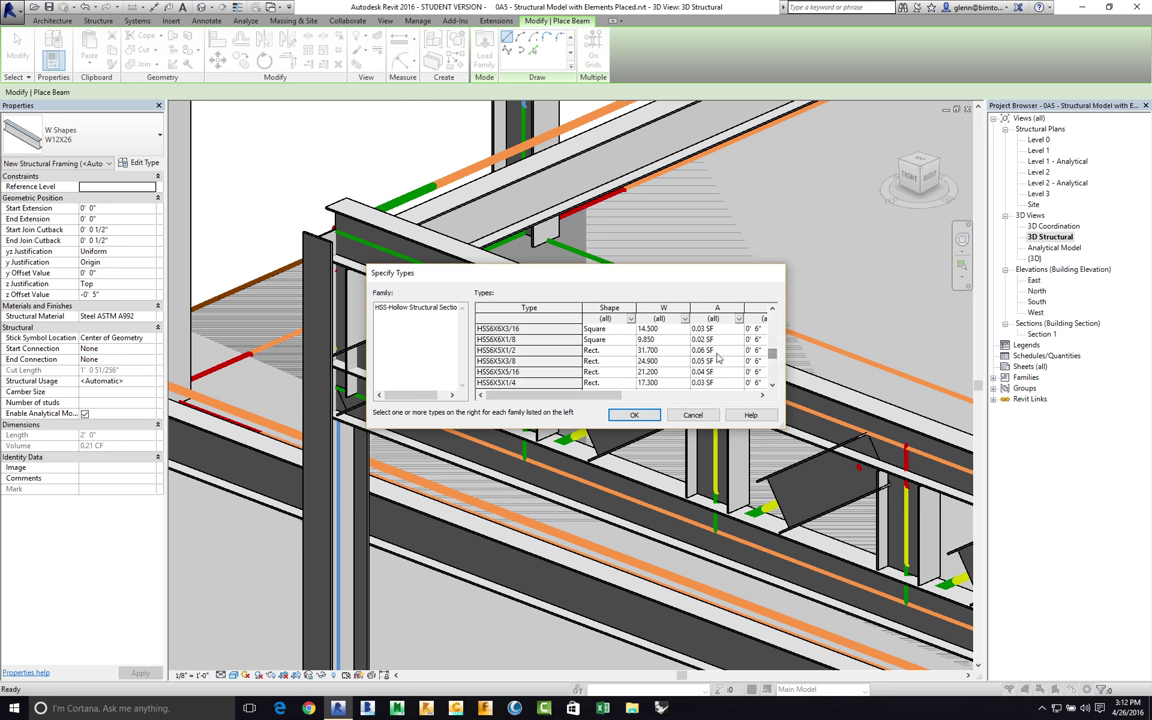
pyautogui.click(548, 328)
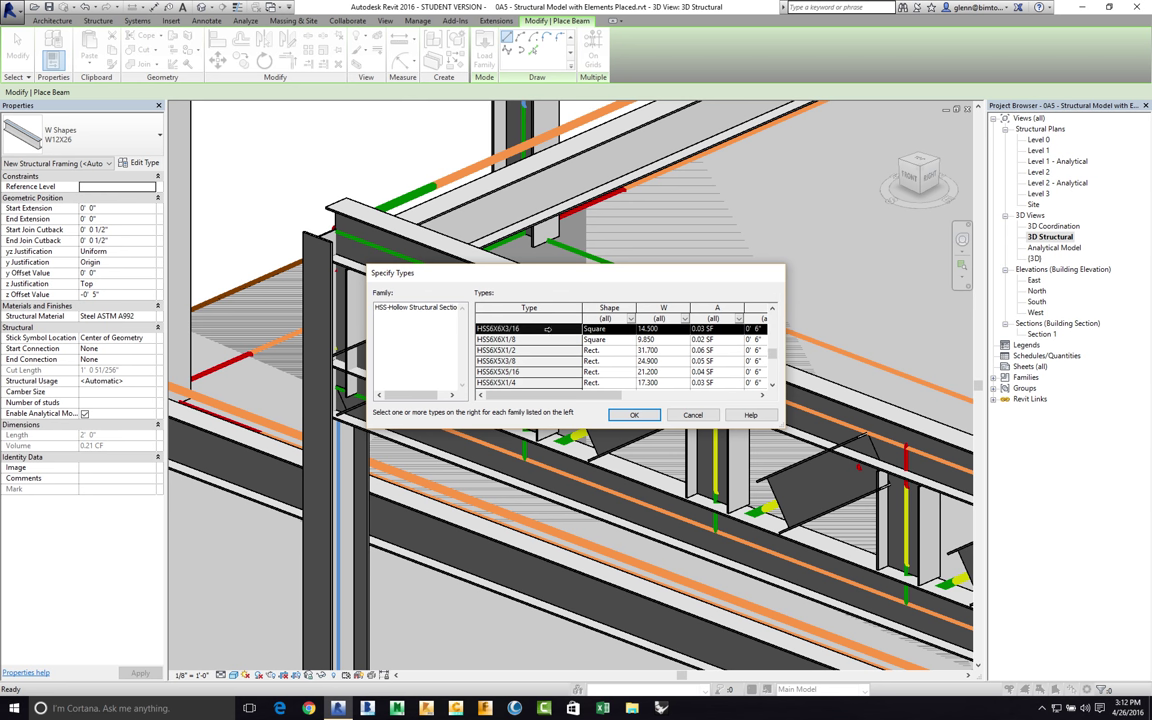
pyautogui.click(641, 416)
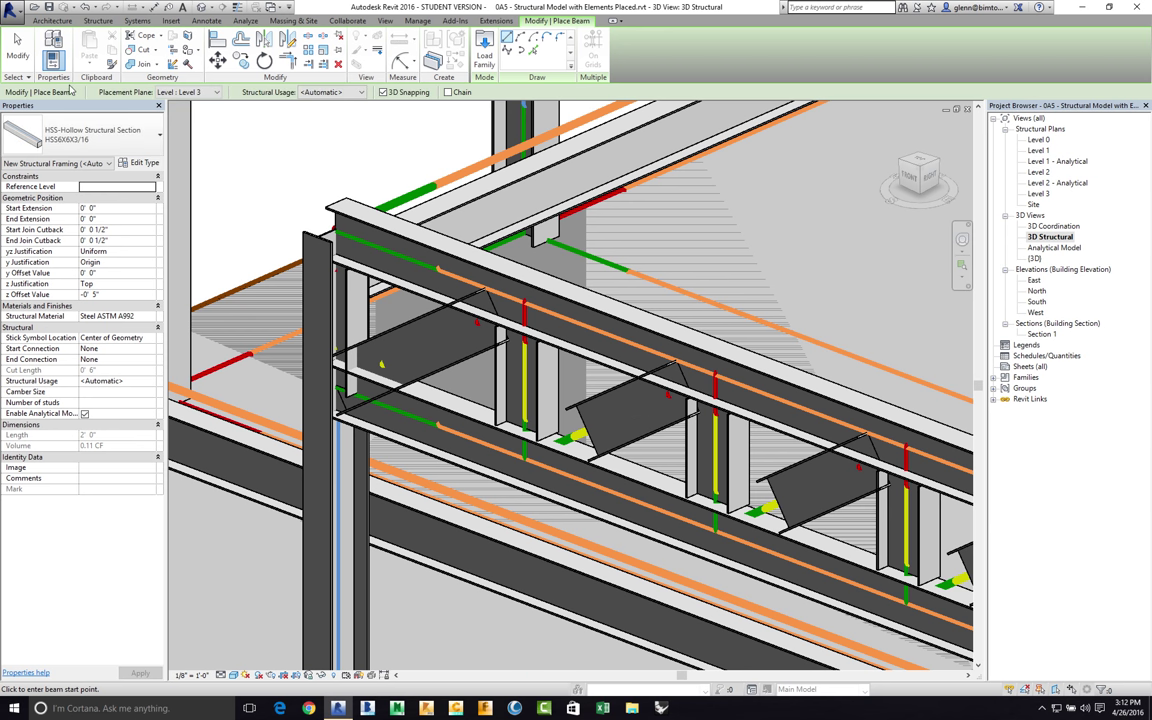
pyautogui.click(20, 60)
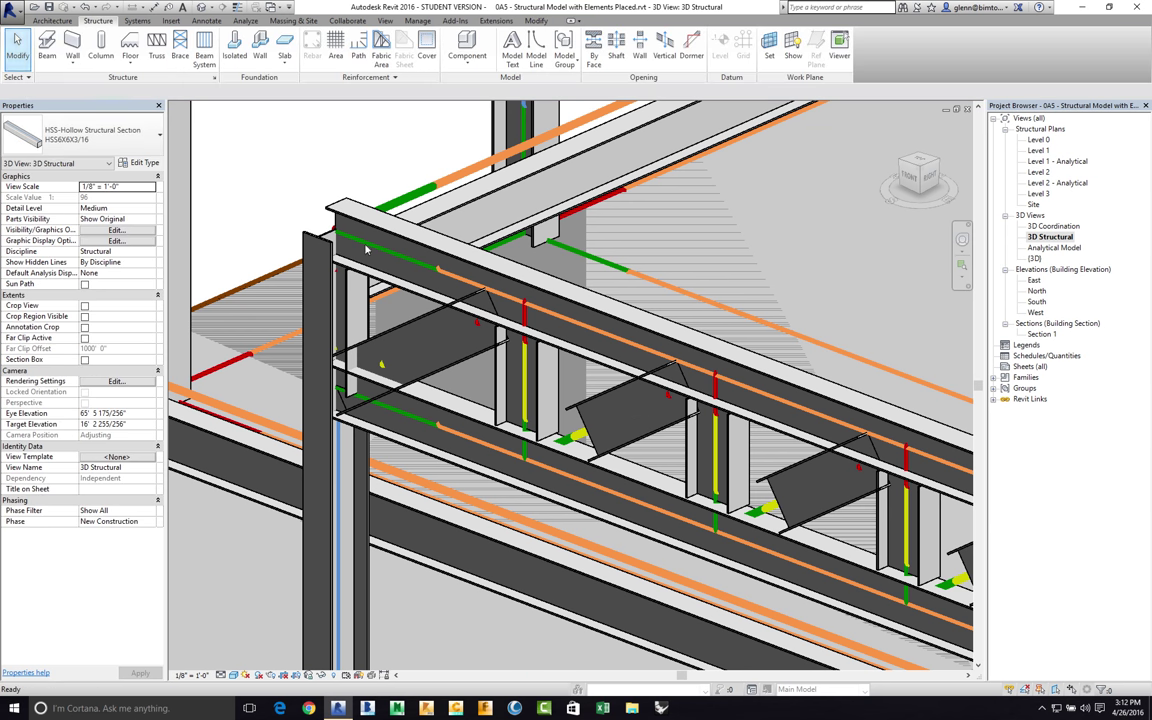
pyautogui.click(530, 373)
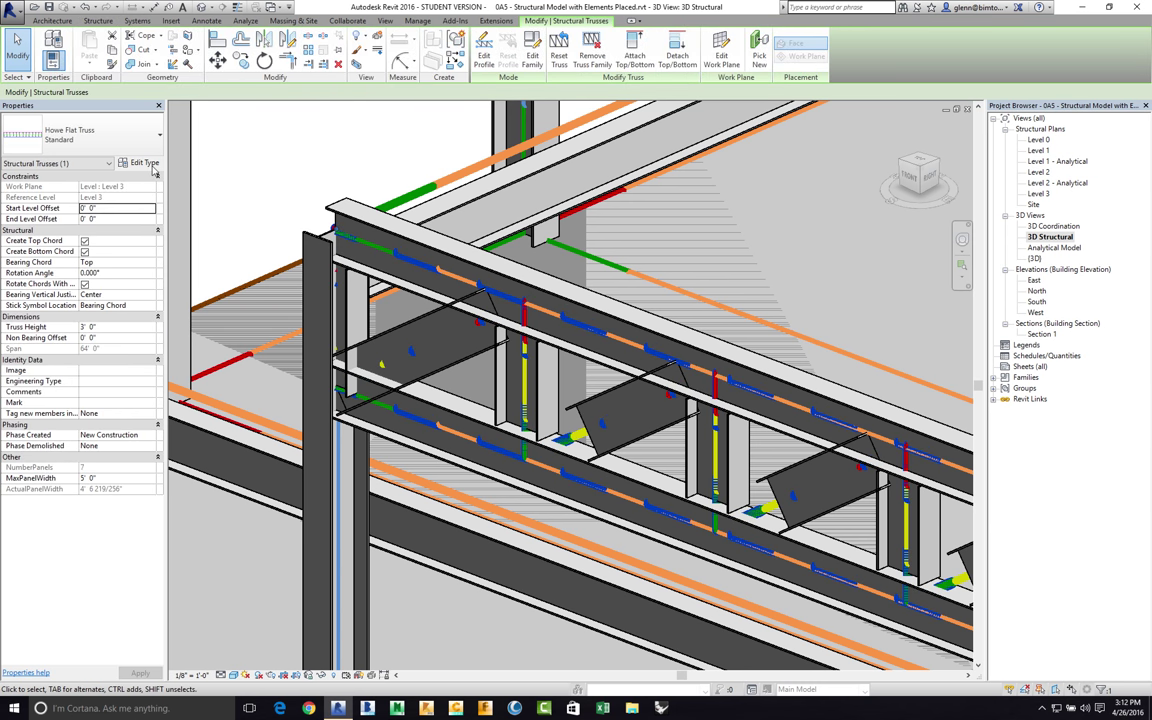
# Step: In the truss type properties, set Diagonal Webs framing to HSS Square:HSS6X6X1/2 and confirm
pyautogui.click(143, 162)
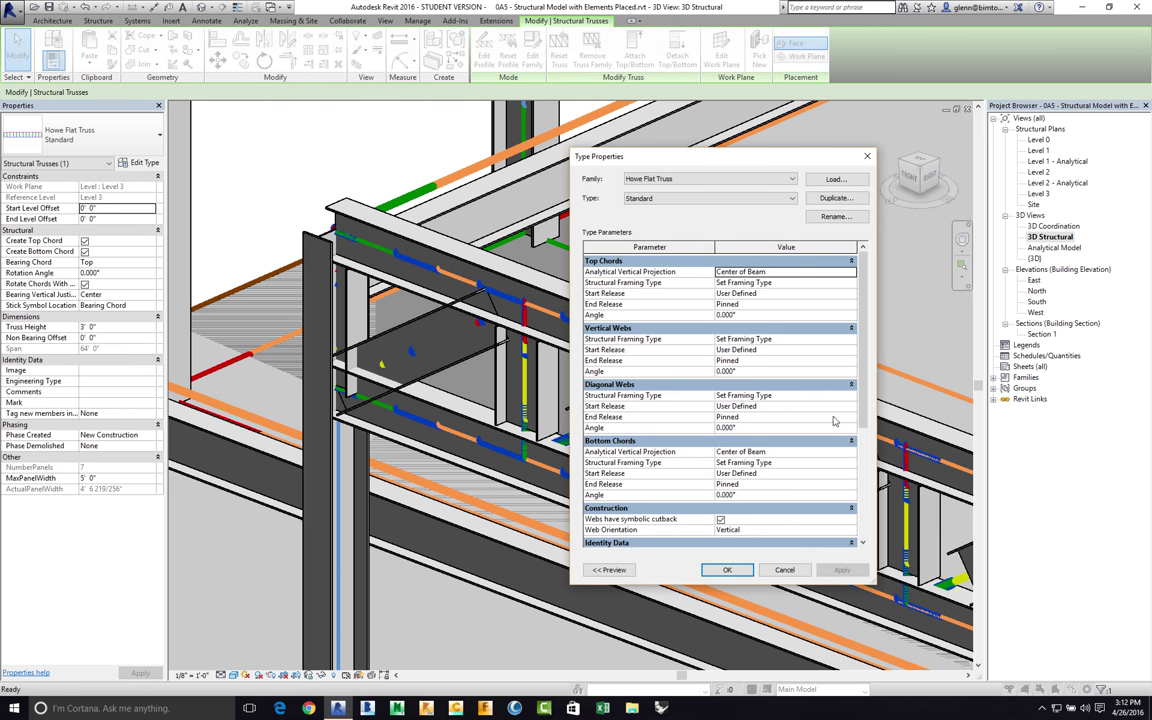
pyautogui.click(760, 395)
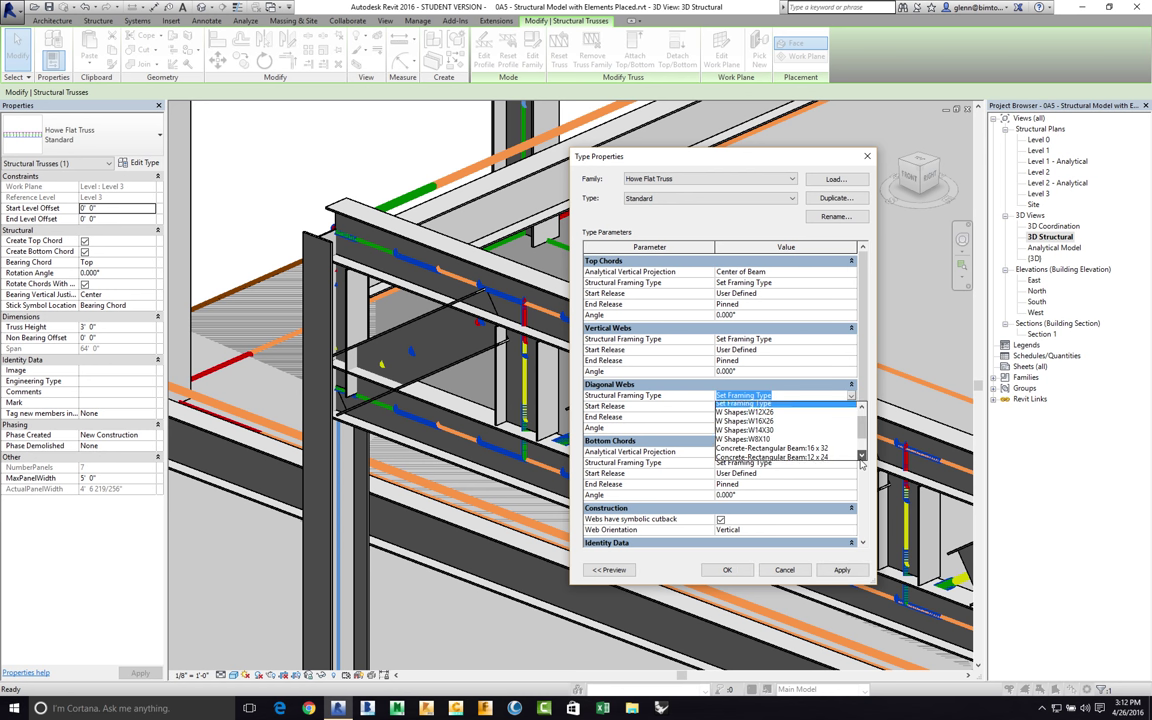
pyautogui.scroll(-2, 861, 458)
pyautogui.scroll(-2, 861, 440)
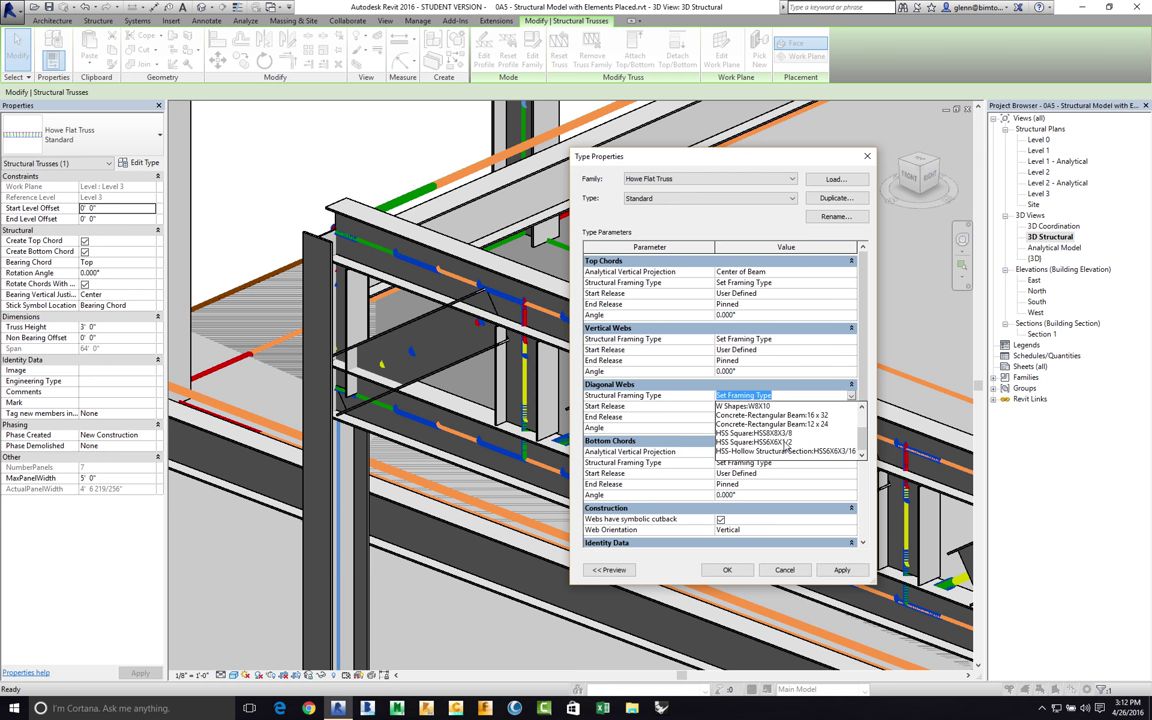
pyautogui.click(720, 406)
pyautogui.click(842, 570)
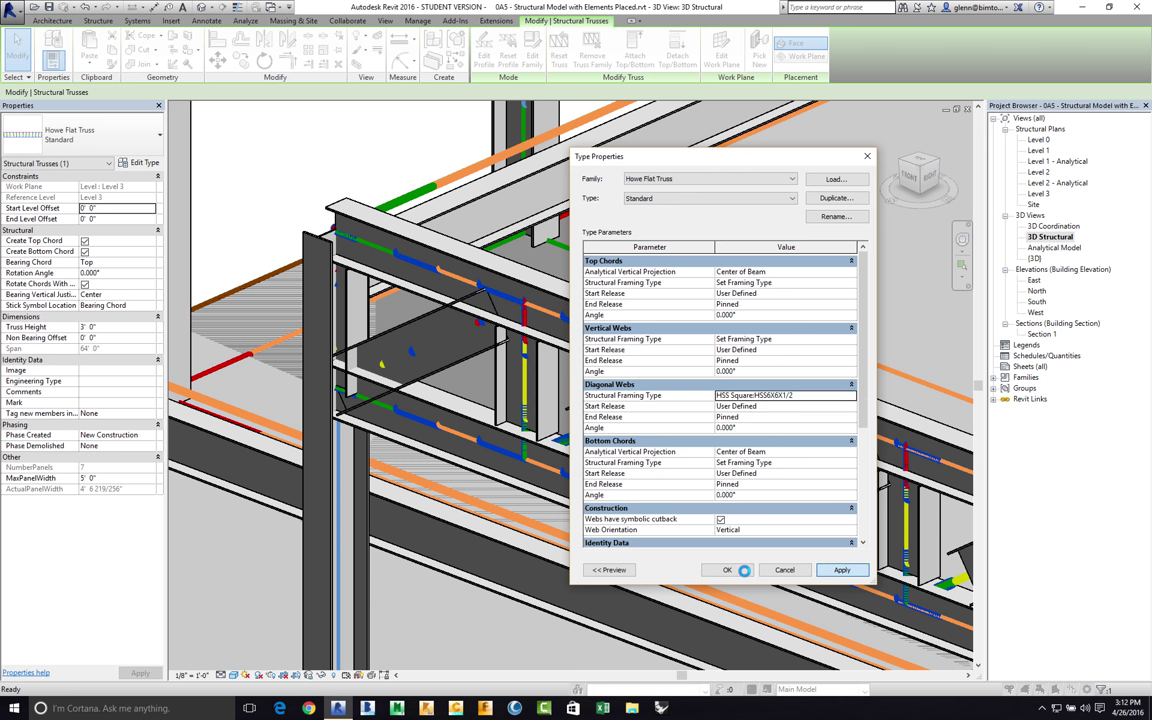
pyautogui.click(743, 570)
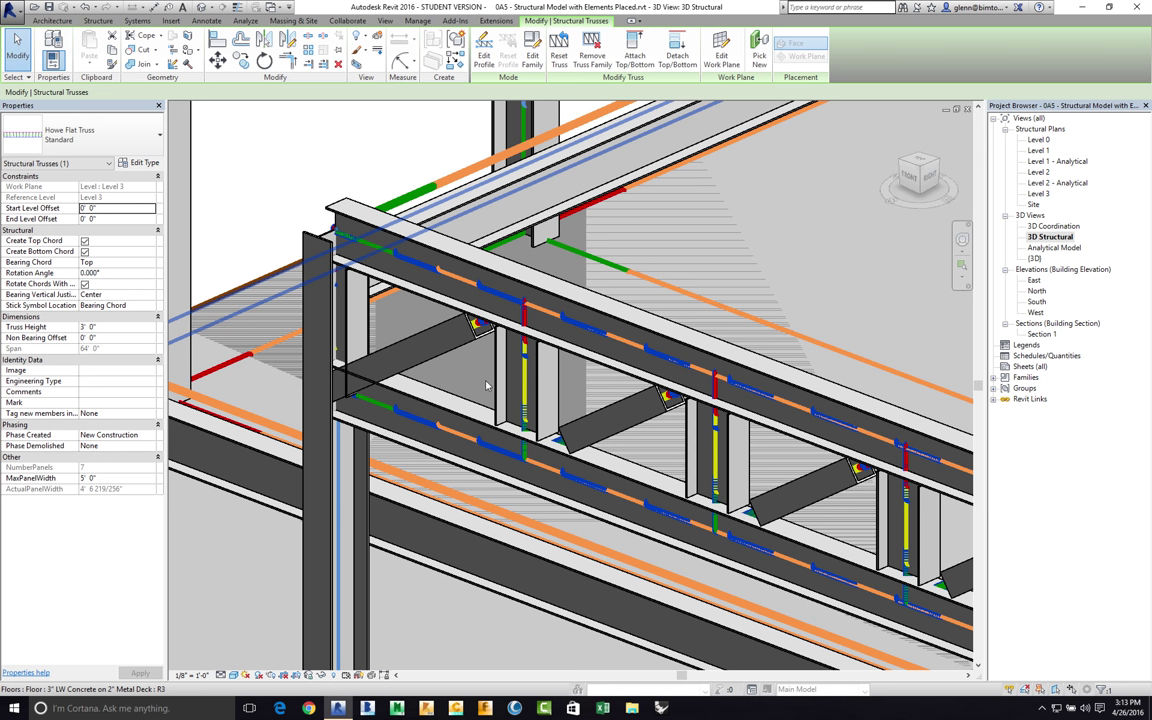
# Step: Pan to the frame's right side, switch the 3D view to Wireframe, and select the W12X26 girder
pyautogui.scroll(-5, 487, 385)
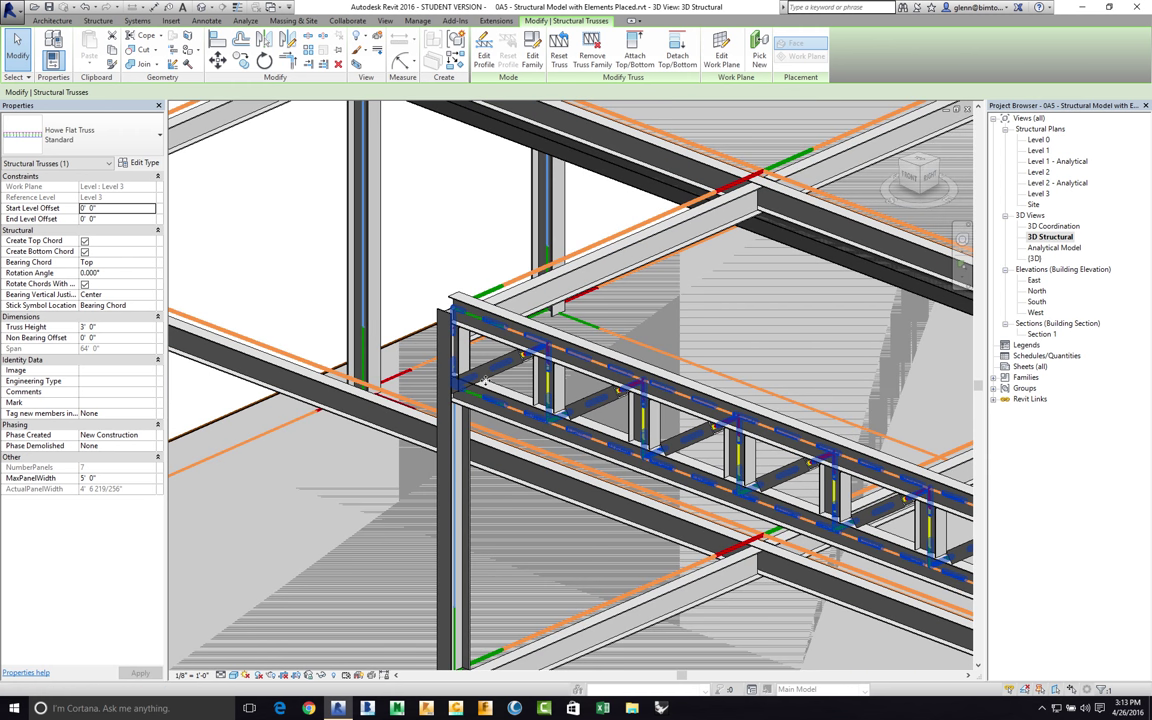
pyautogui.scroll(-3, 487, 385)
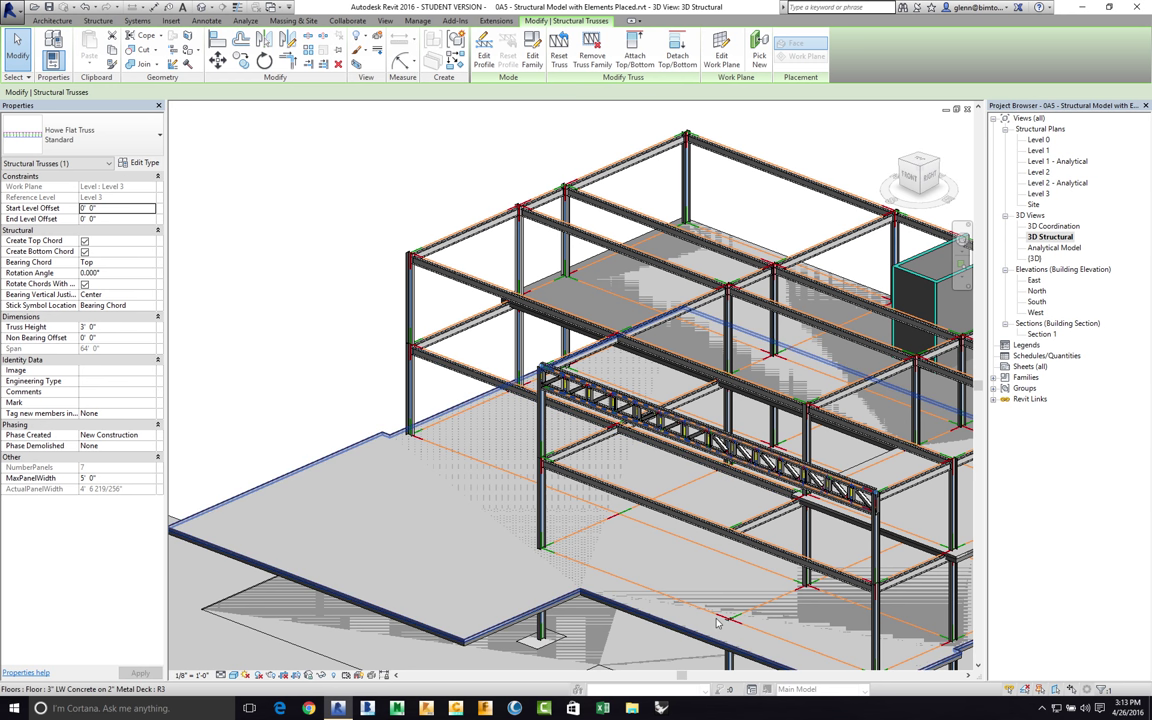
pyautogui.click(968, 677)
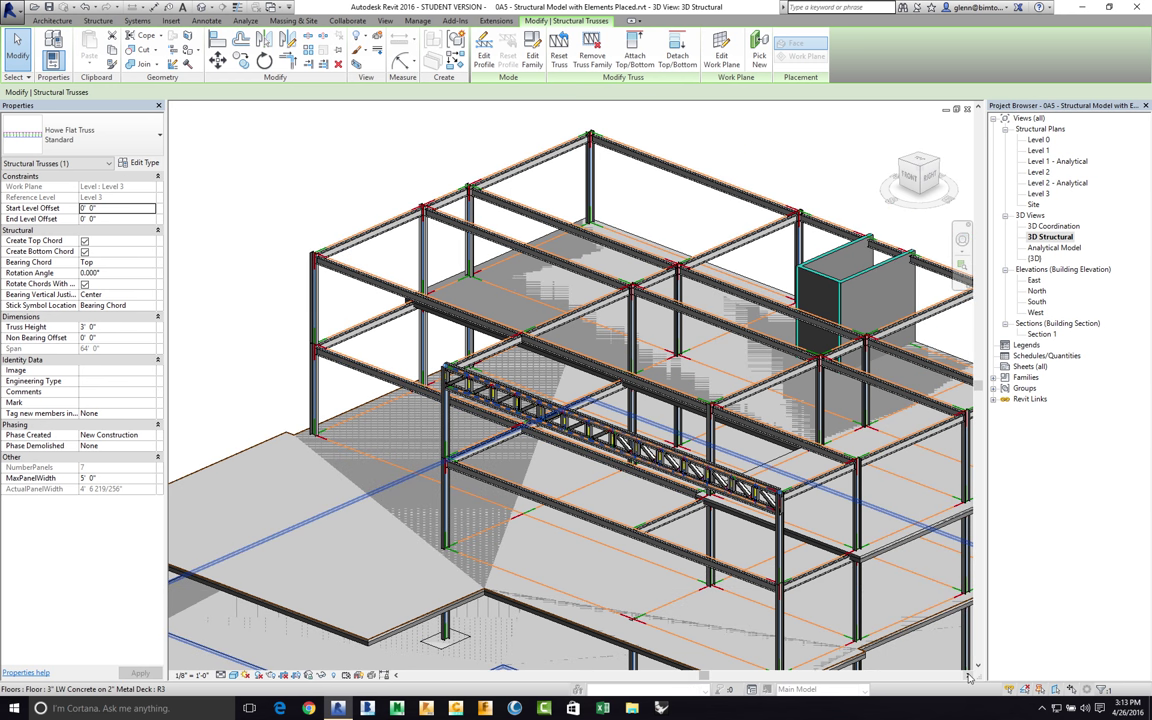
pyautogui.click(968, 677)
pyautogui.click(968, 677)
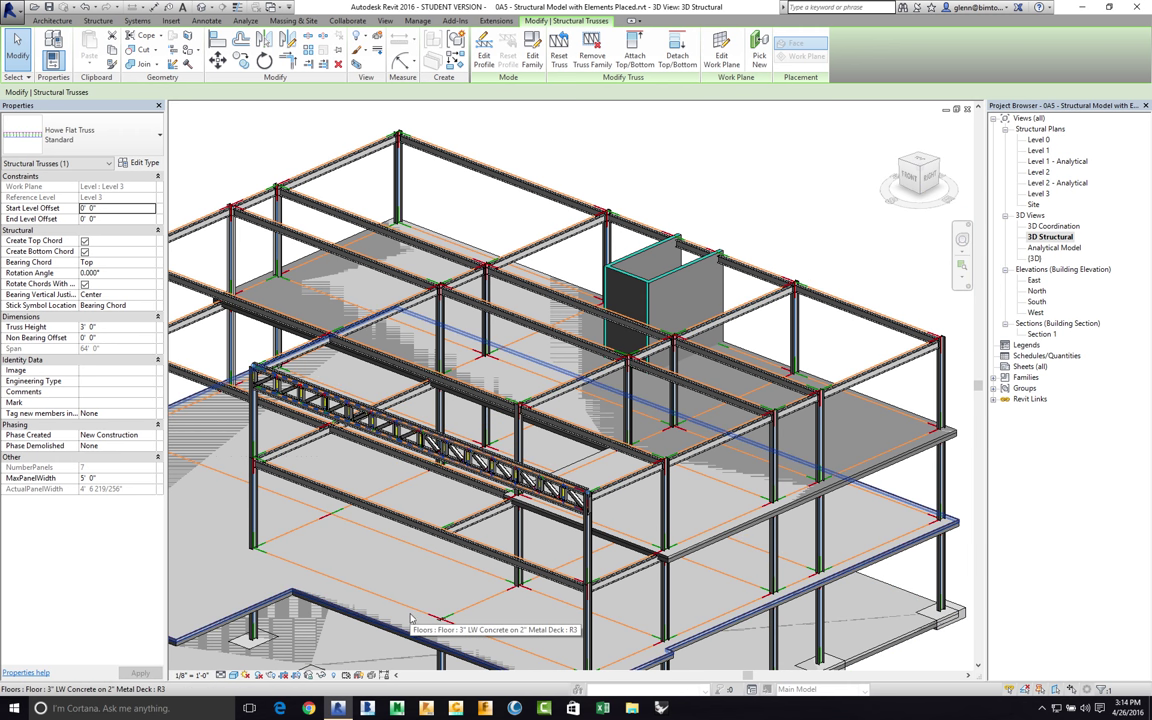
pyautogui.click(233, 675)
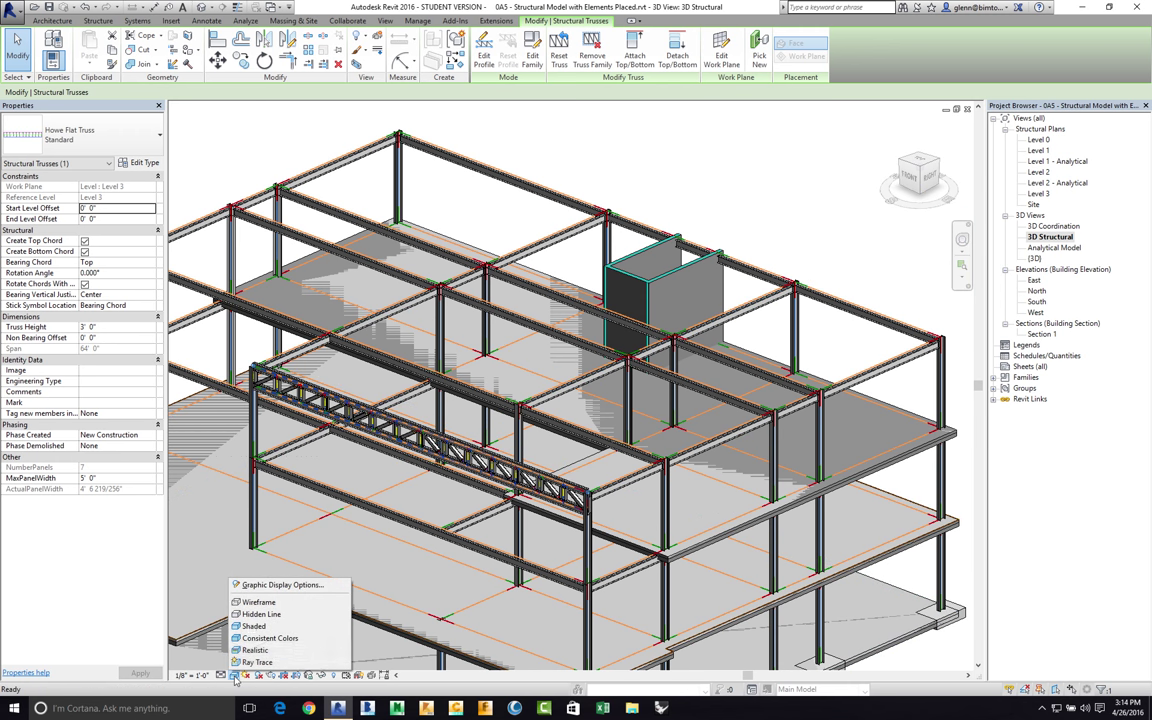
pyautogui.click(258, 603)
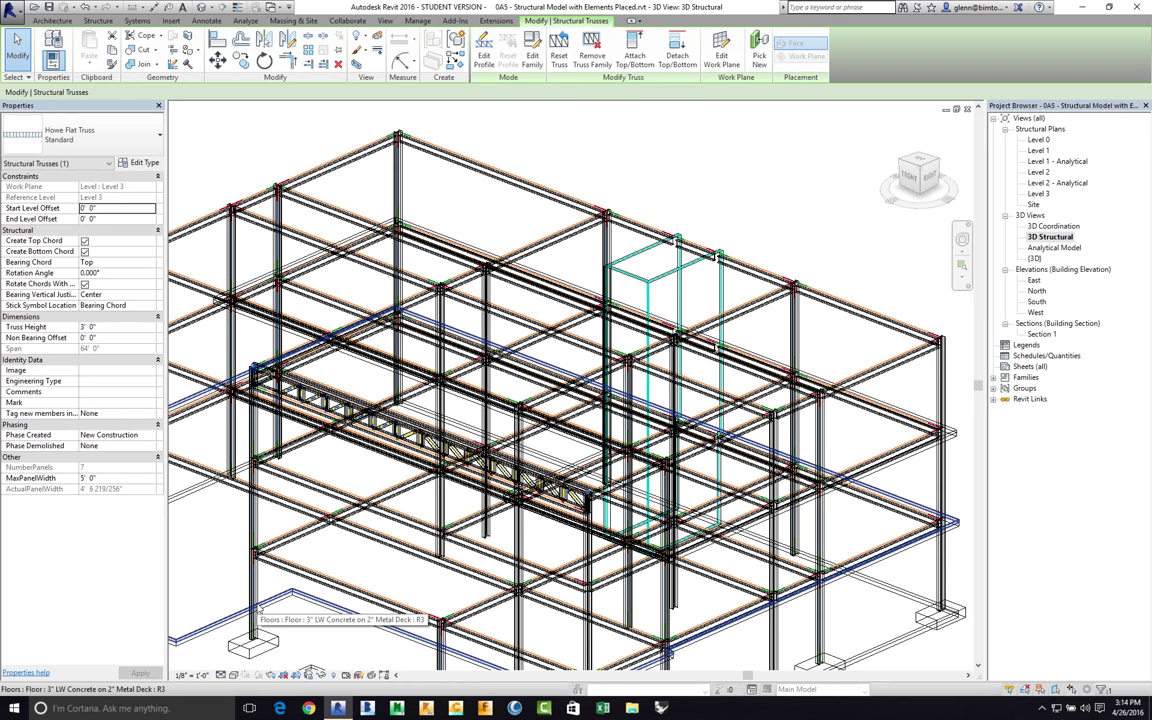
pyautogui.click(896, 432)
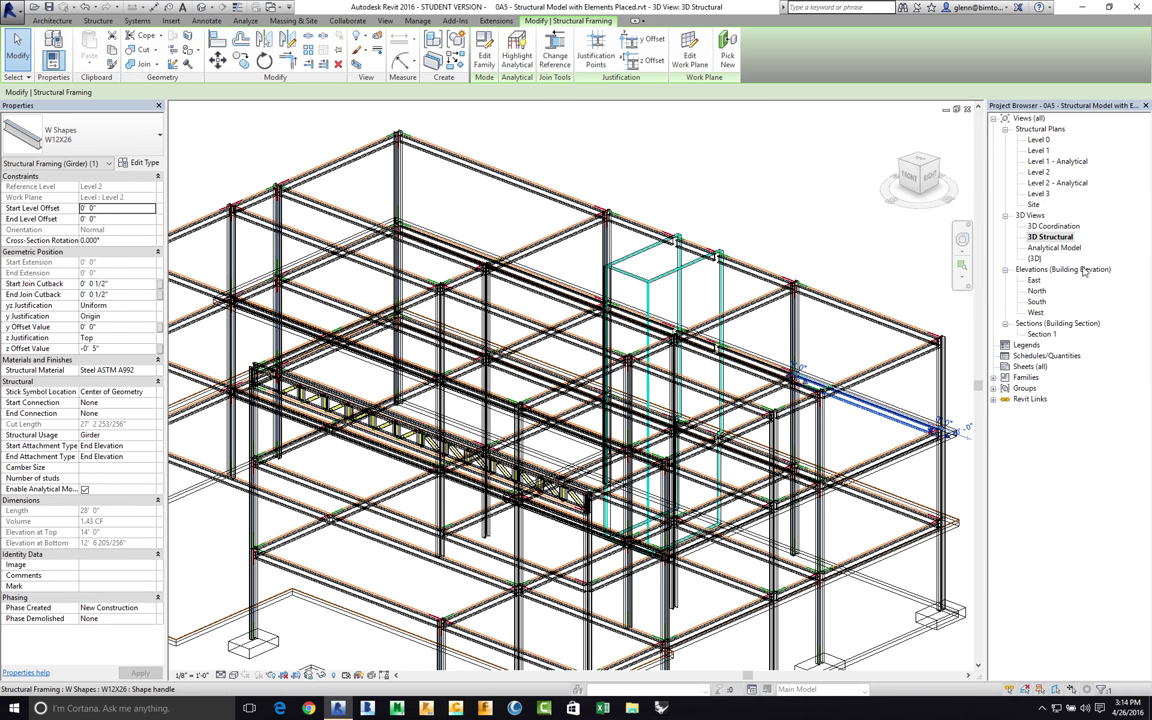
# Step: Open the Level 2 structural plan and zoom in on grids C–D and 1–3
pyautogui.doubleClick(1040, 172)
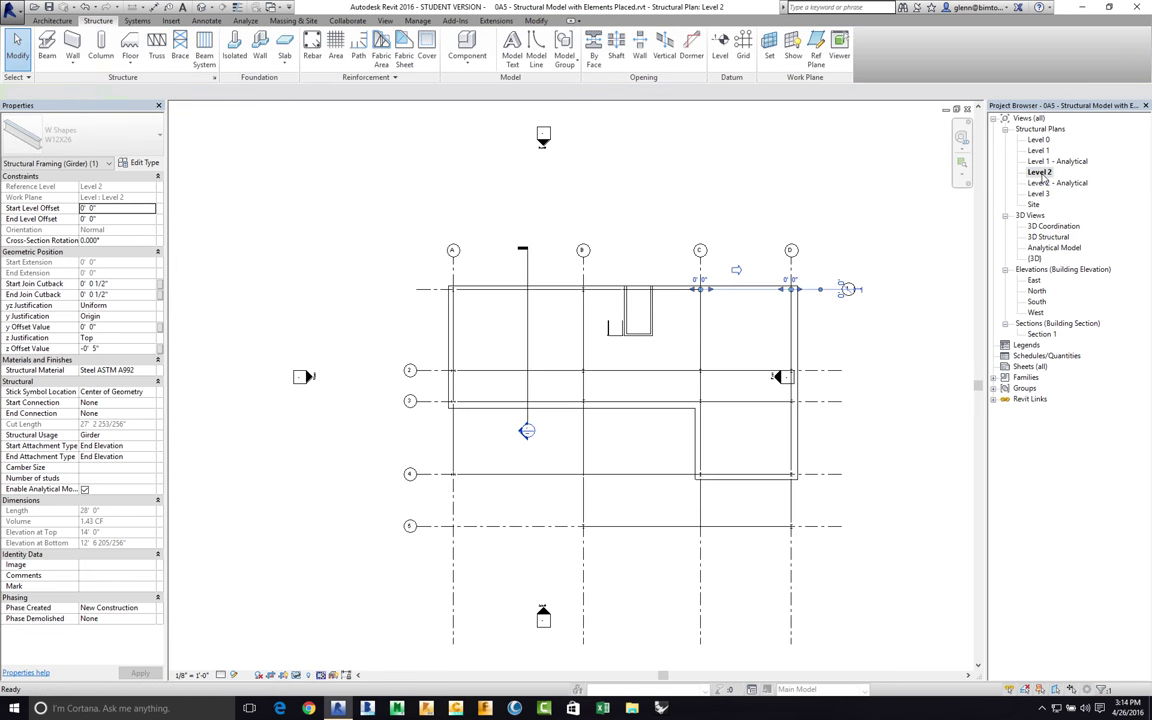
pyautogui.click(937, 349)
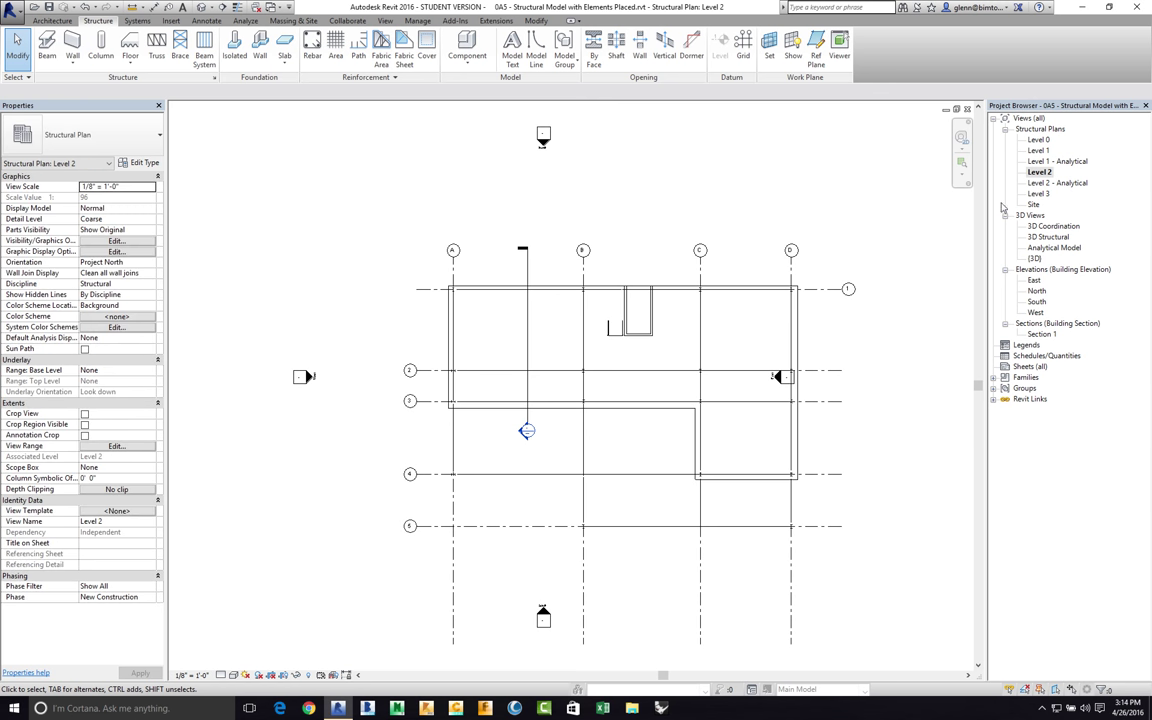
pyautogui.click(961, 162)
pyautogui.moveTo(675, 263); pyautogui.dragTo(752, 394)
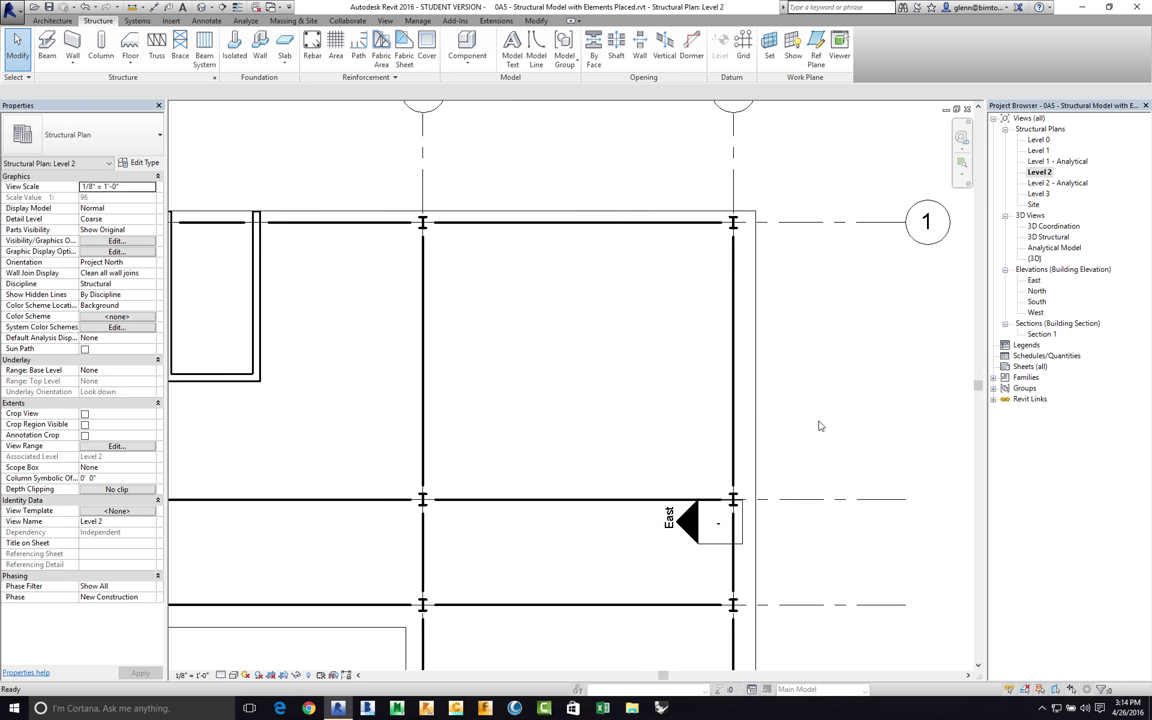
# Step: Drag the grid 1 and grid 2 girders' east ends past grid D as cantilevers
pyautogui.click(688, 229)
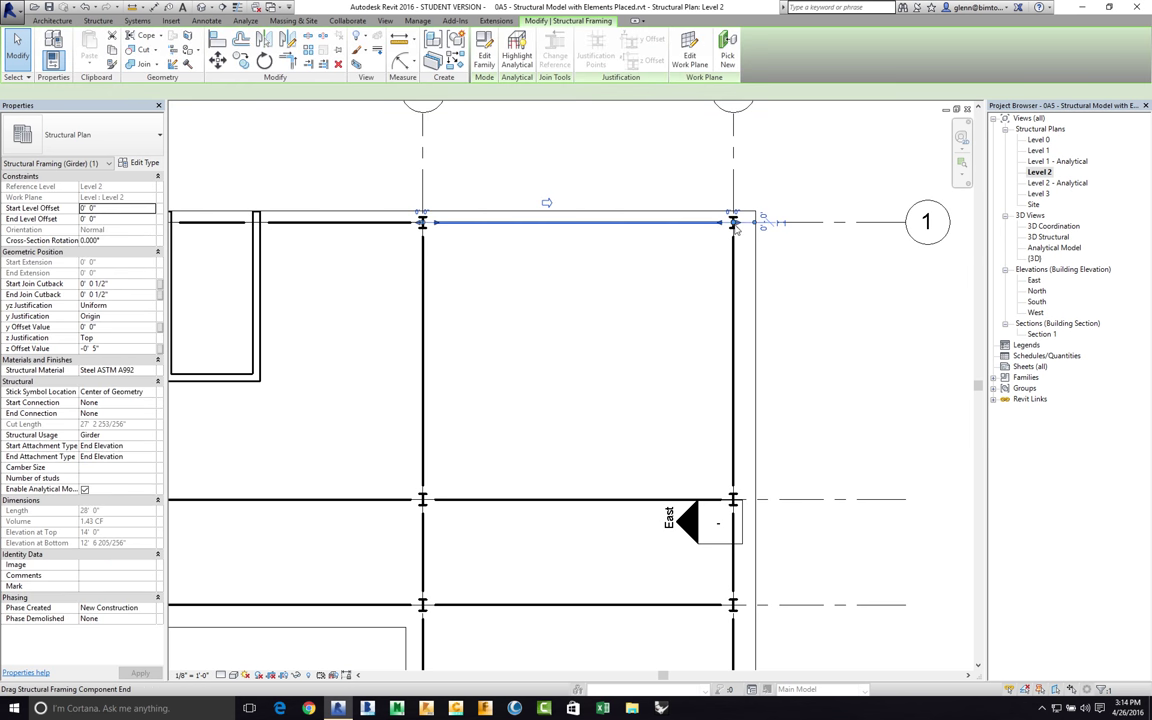
pyautogui.moveTo(664, 210); pyautogui.dragTo(851, 306)
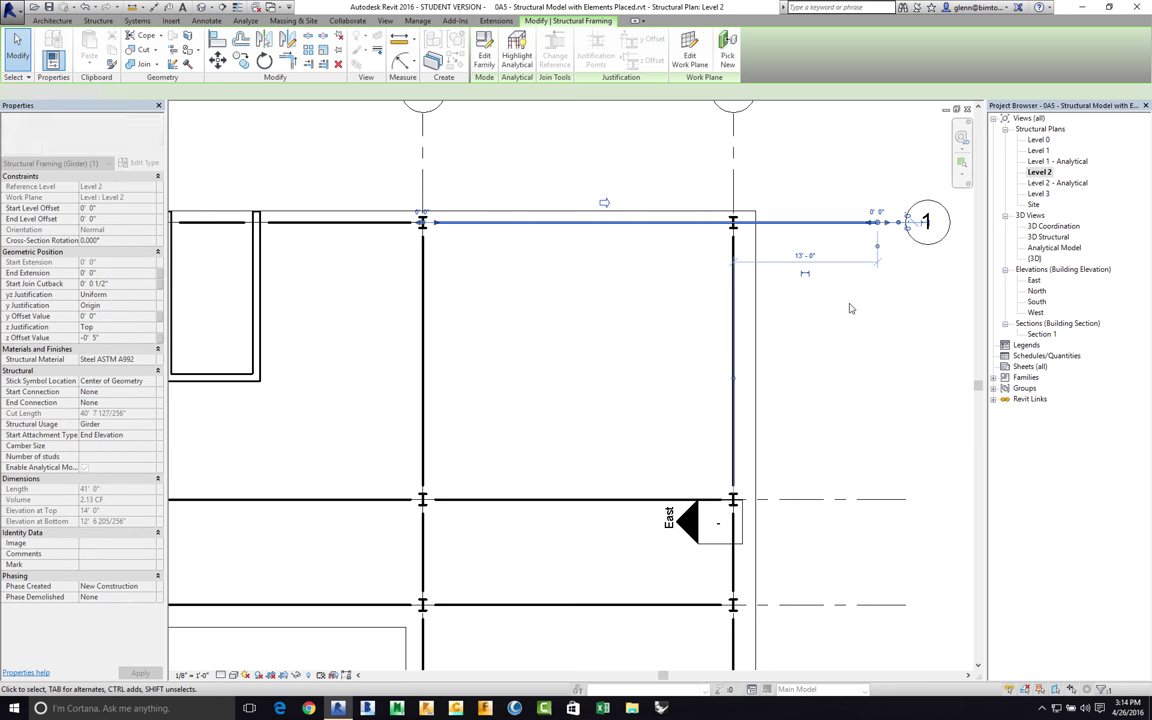
pyautogui.click(594, 453)
pyautogui.click(640, 500)
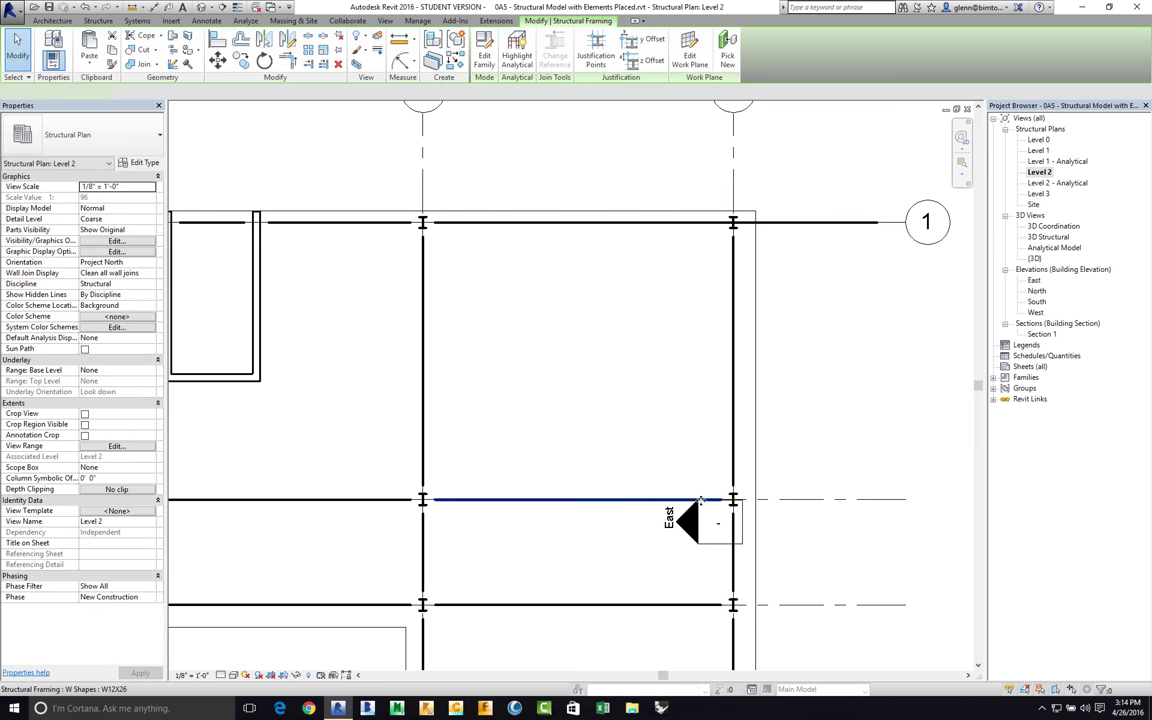
pyautogui.moveTo(735, 500); pyautogui.dragTo(864, 498)
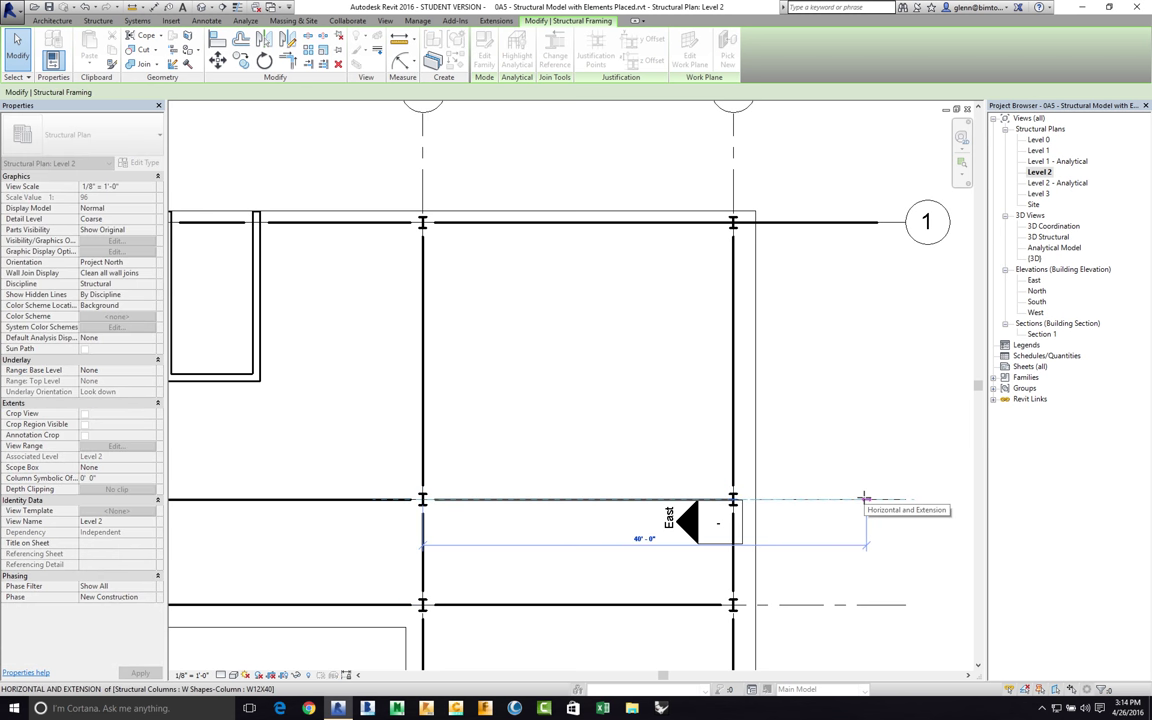
pyautogui.click(859, 412)
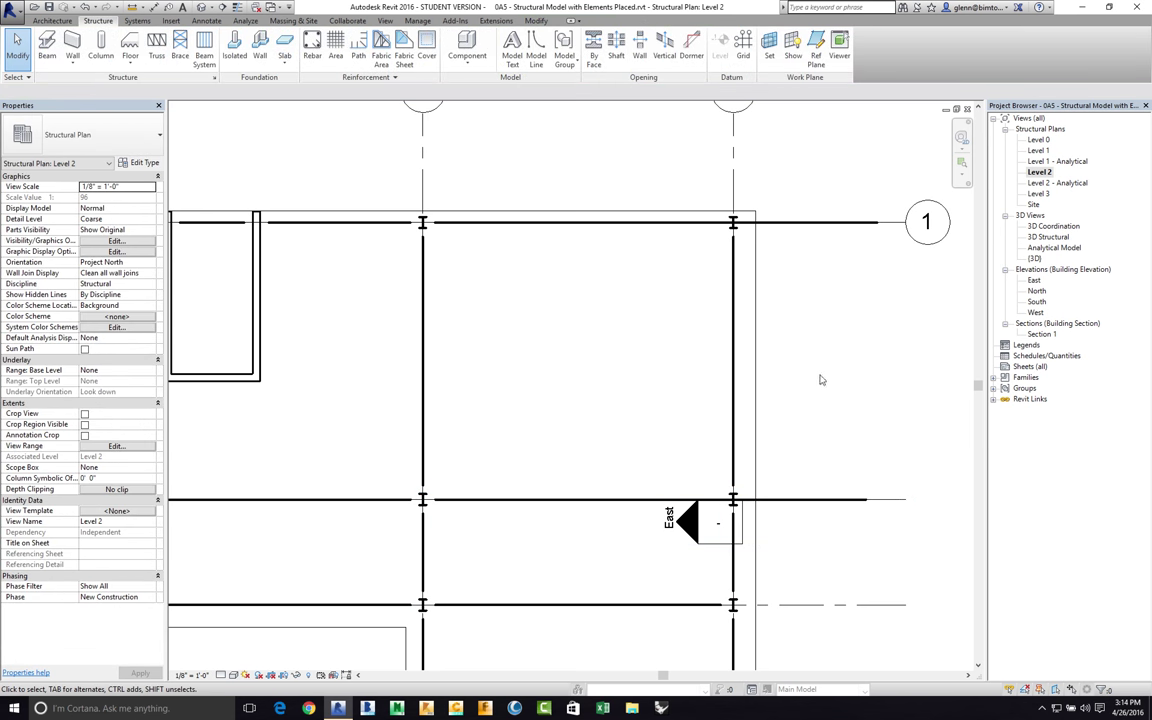
# Step: Draw an edge beam from the grid 1 cantilever tip to the grid 2 tip
pyautogui.click(47, 48)
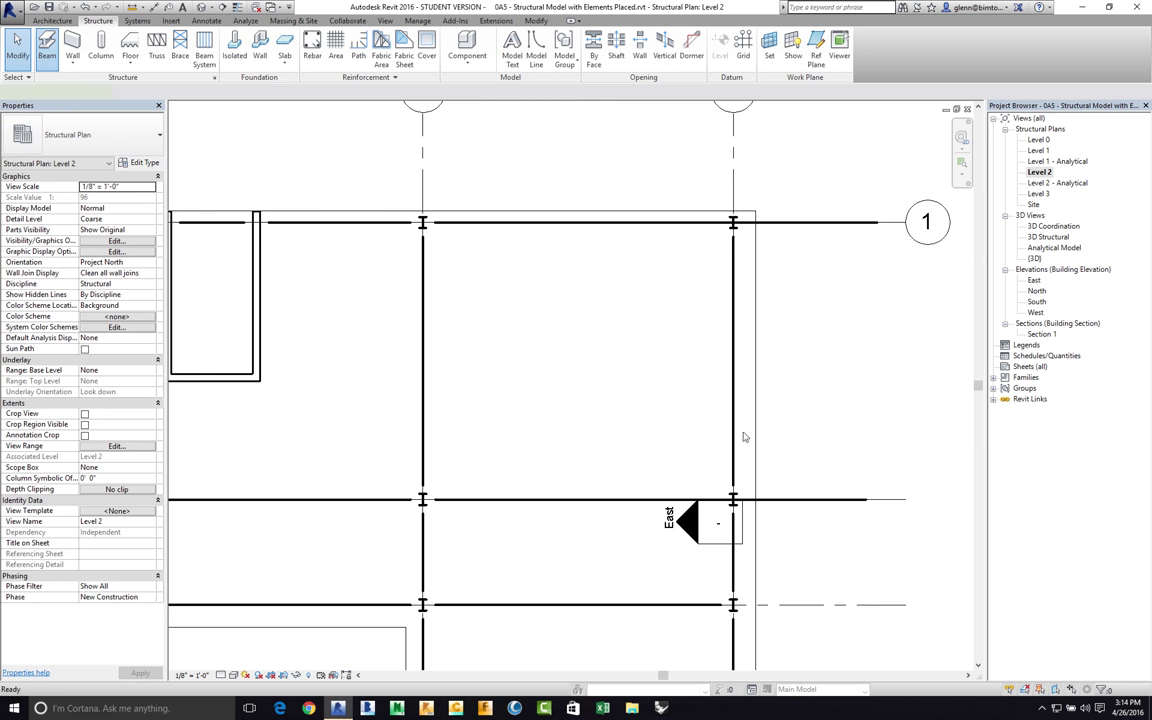
pyautogui.click(879, 226)
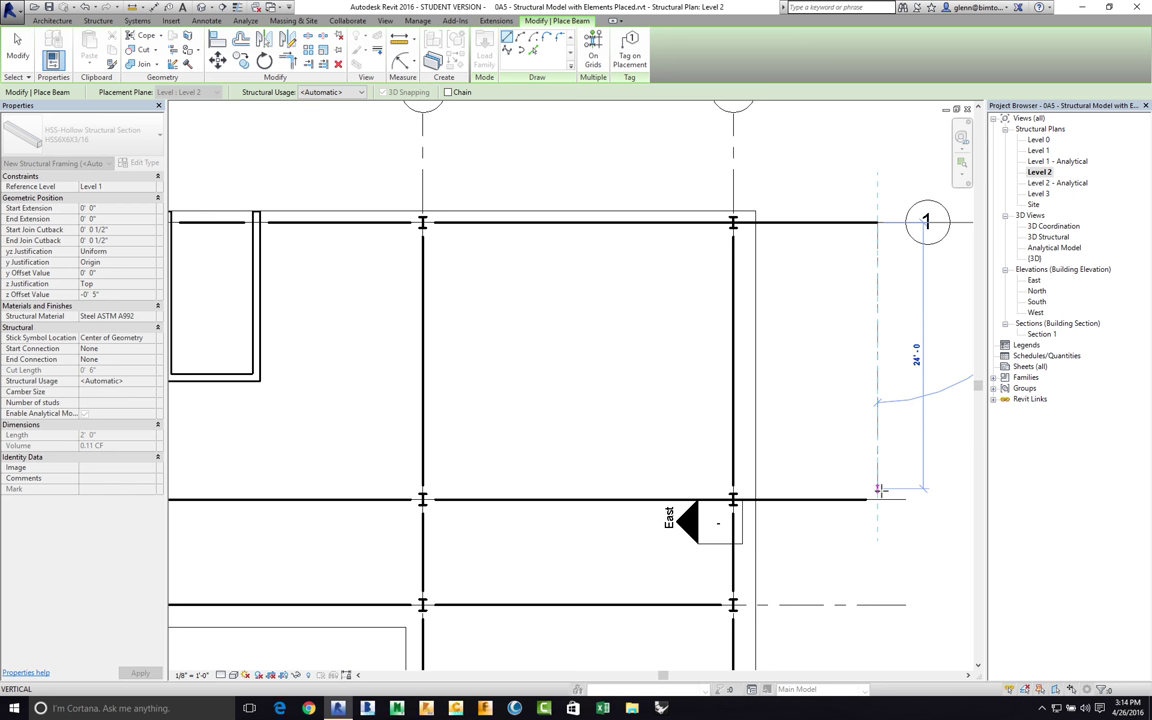
pyautogui.click(878, 489)
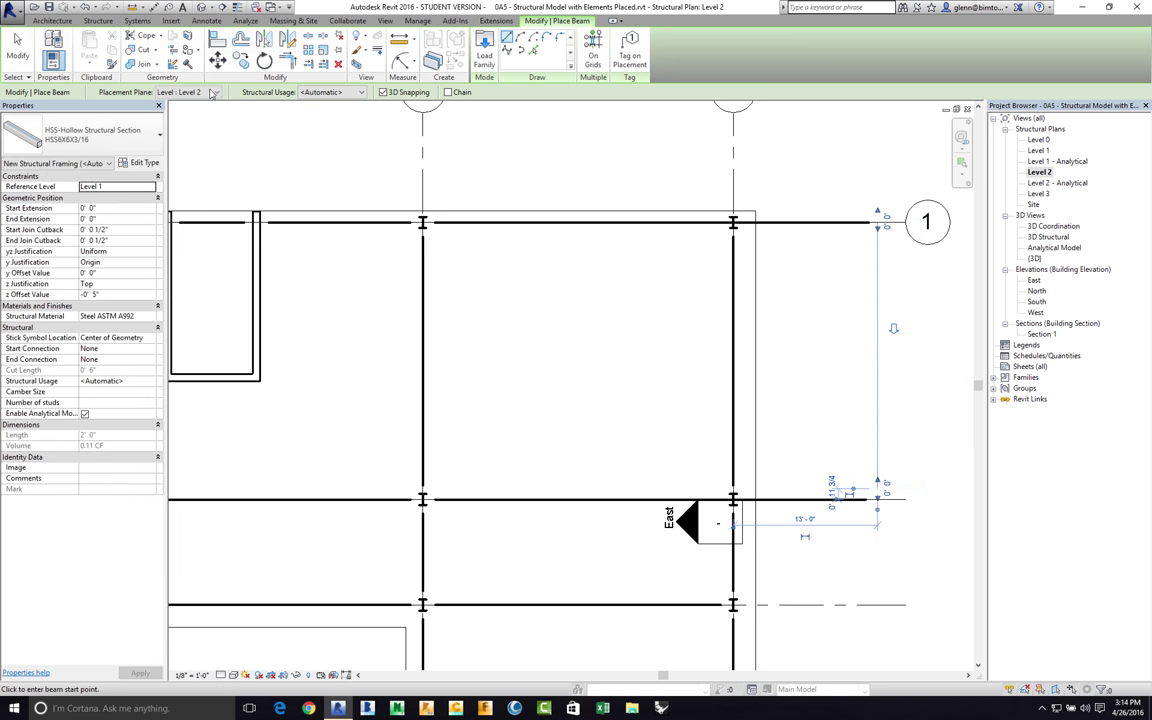
pyautogui.click(17, 47)
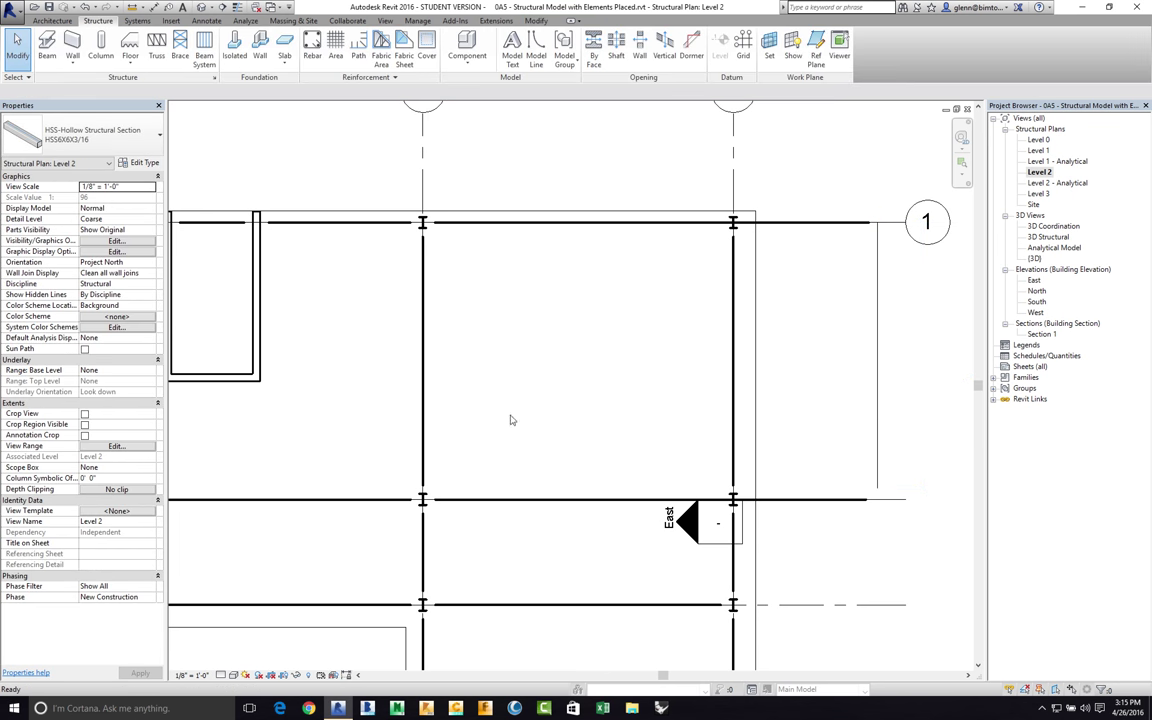
# Step: Trim/extend the grid 1 edge line and the new beam to a corner, then show {3D}
pyautogui.click(846, 503)
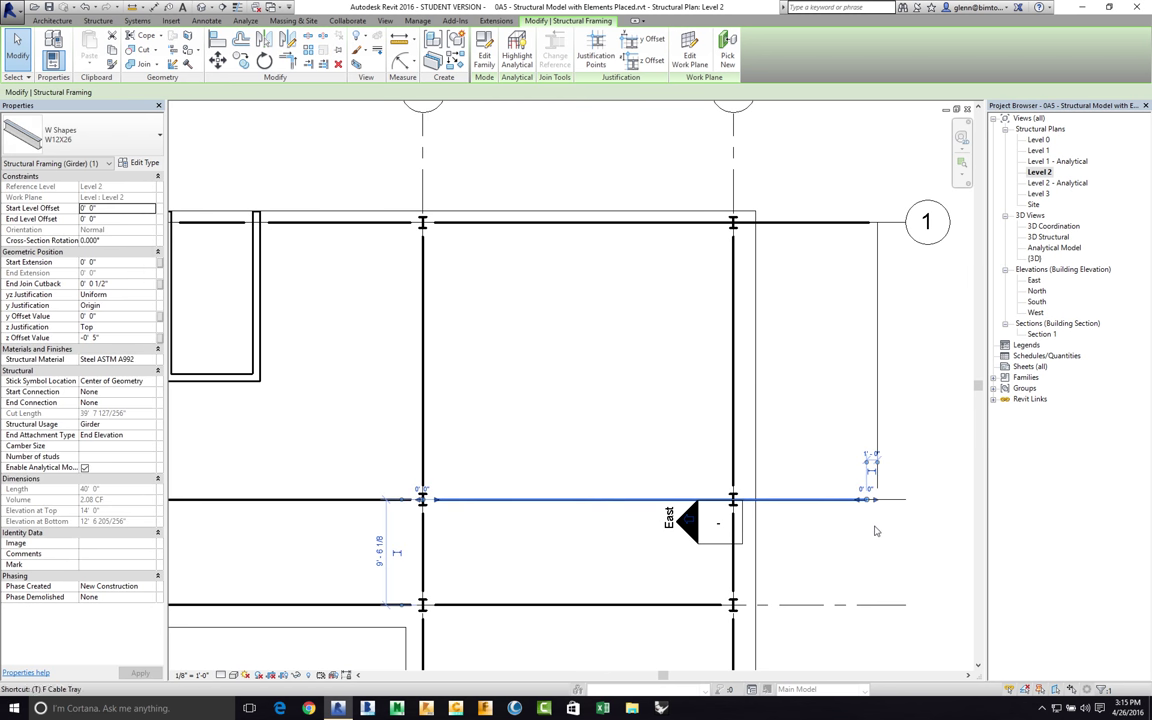
pyautogui.click(874, 531)
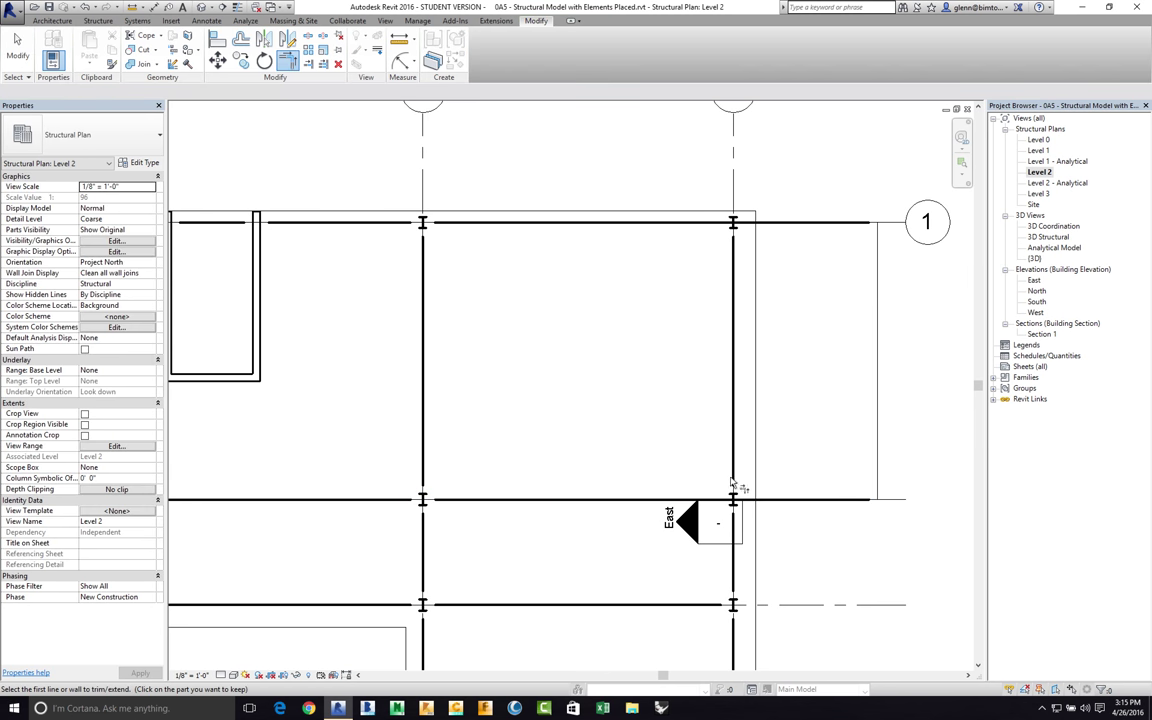
pyautogui.click(879, 460)
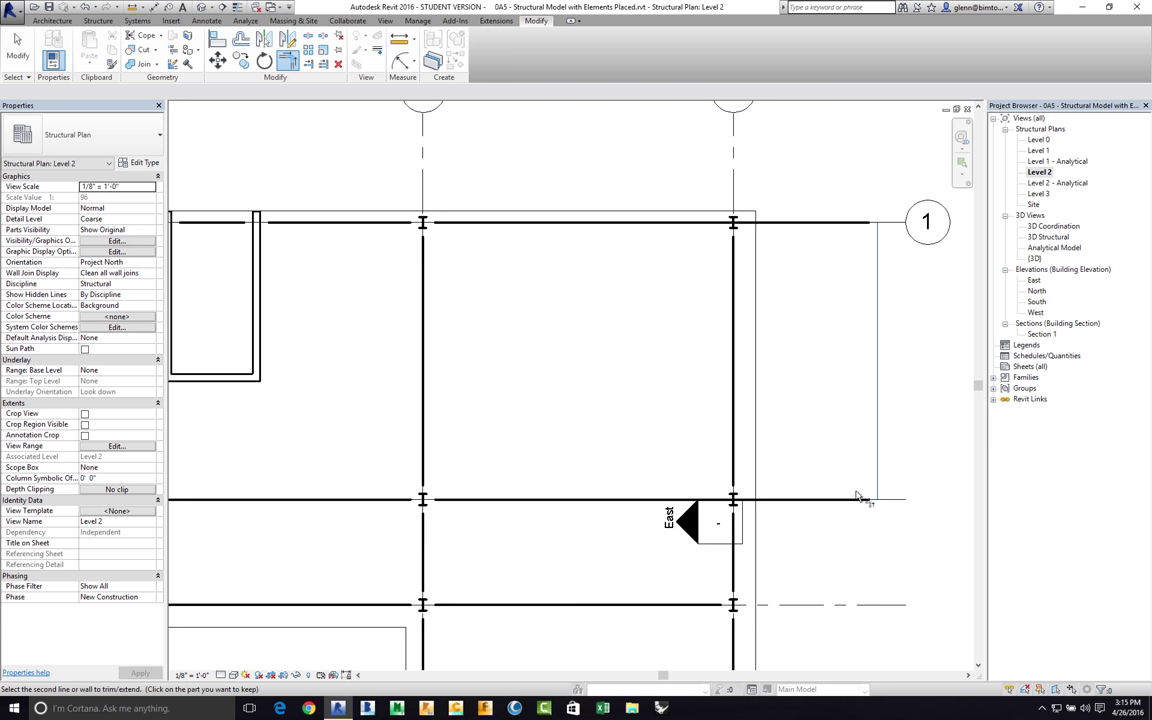
pyautogui.click(859, 500)
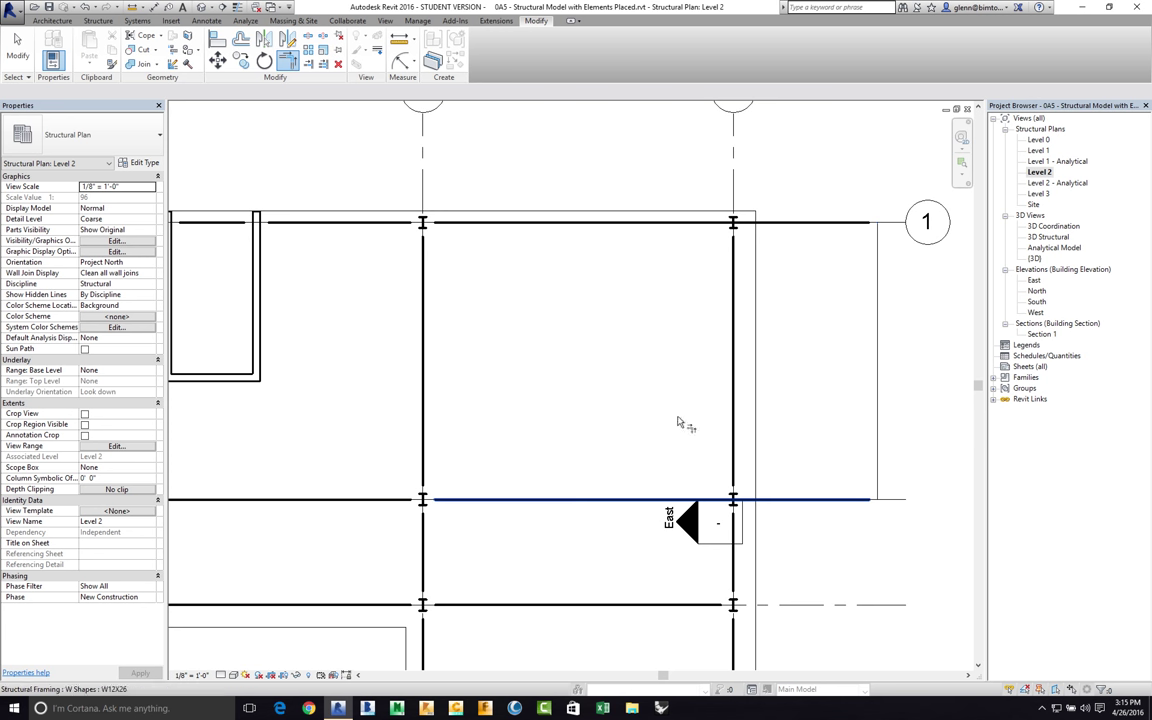
pyautogui.click(17, 41)
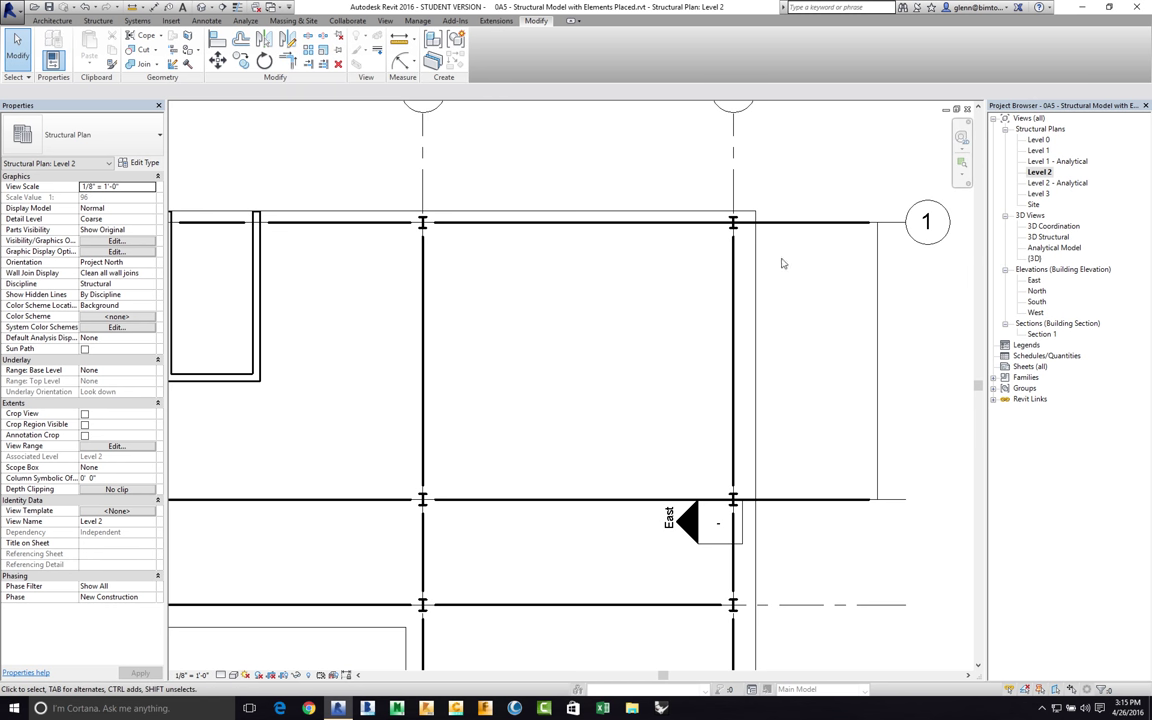
pyautogui.click(202, 8)
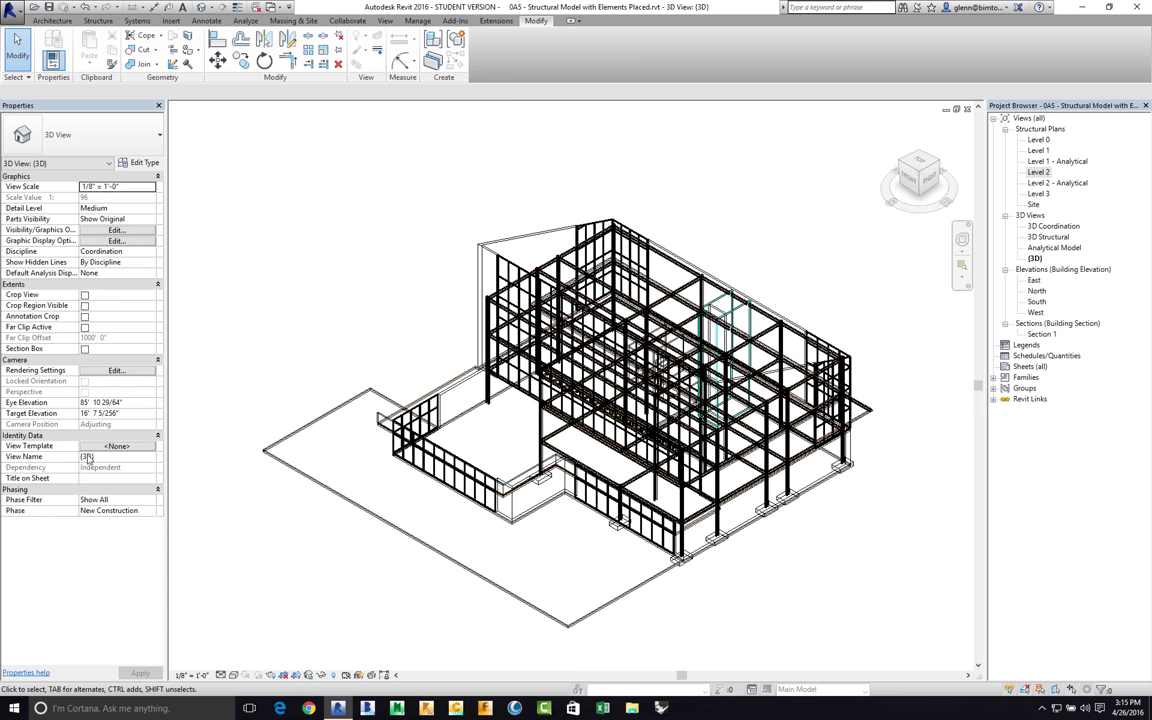
# Step: Switch the 3D view to Shaded and zoom in on the cantilevered corner of the frame
pyautogui.click(234, 675)
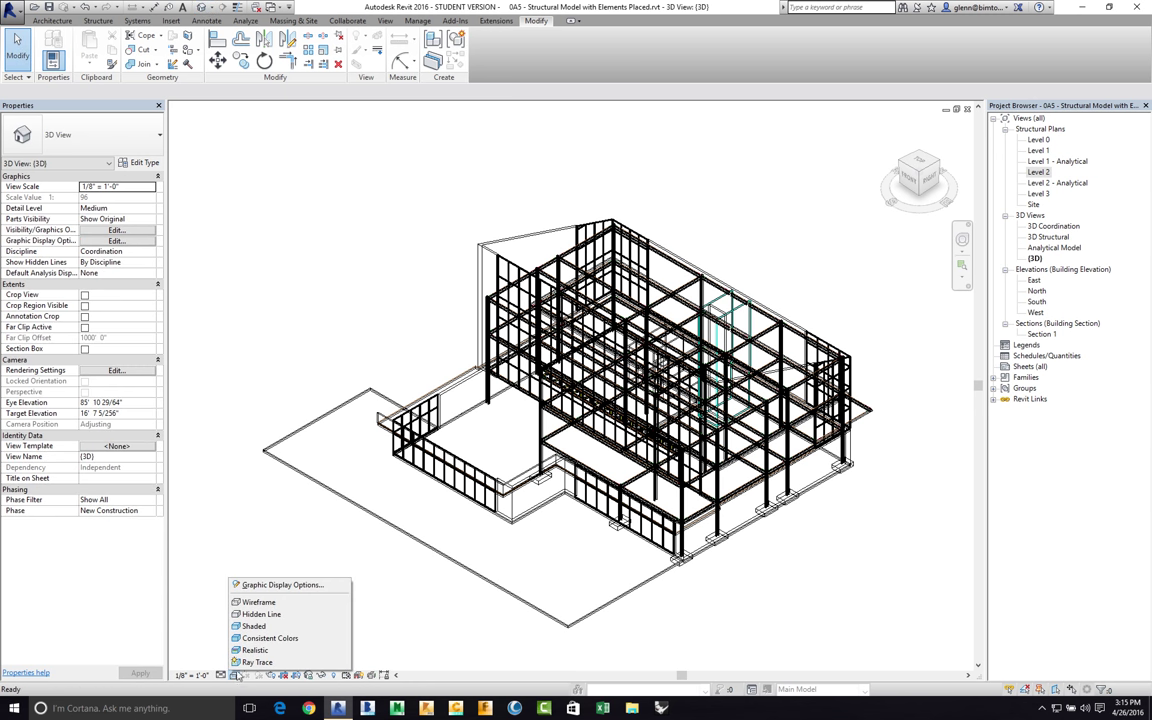
pyautogui.click(256, 626)
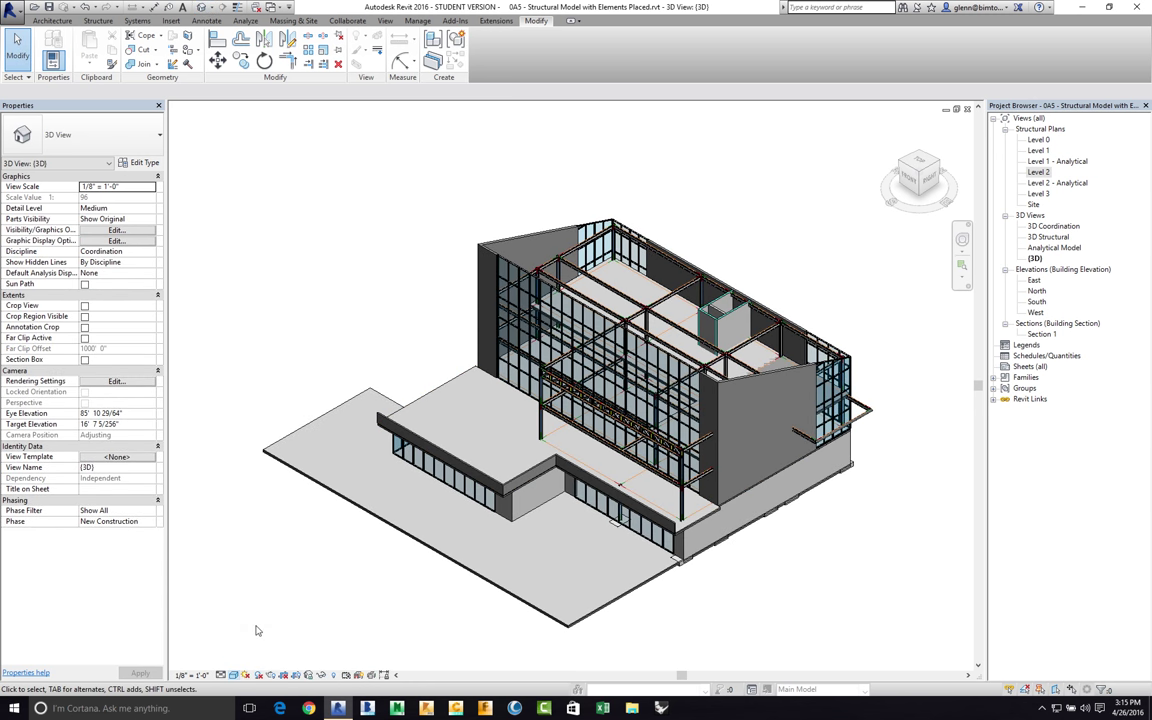
pyautogui.click(961, 265)
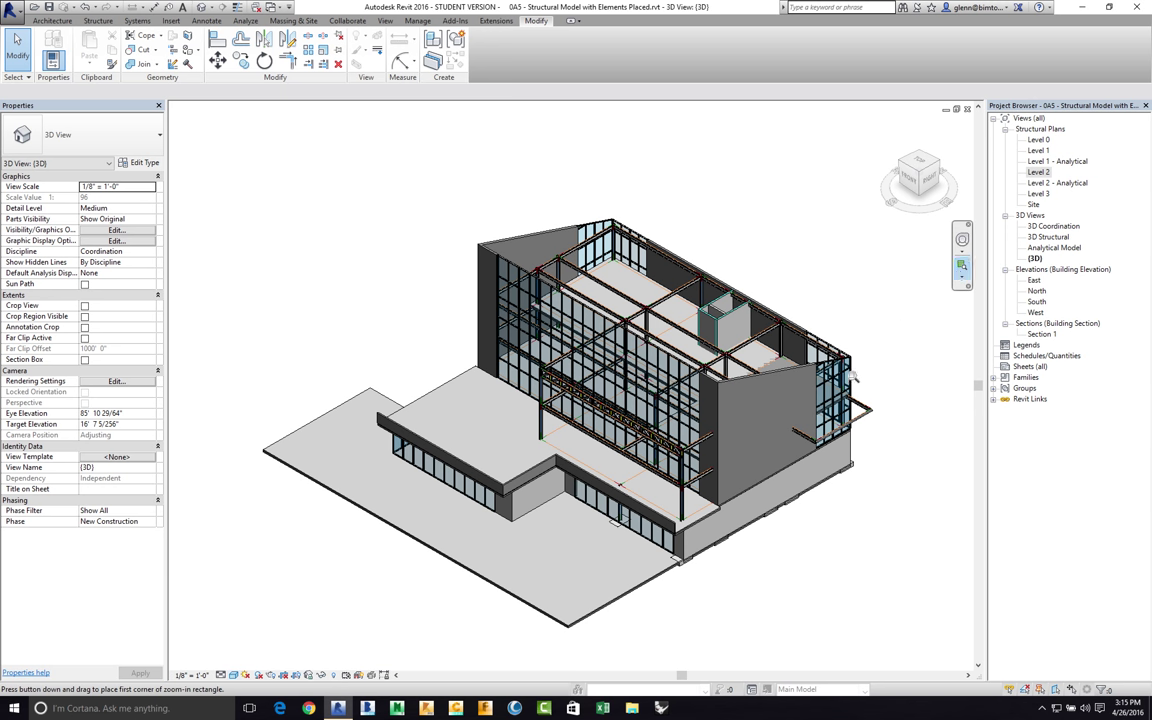
pyautogui.moveTo(725, 327); pyautogui.dragTo(904, 479)
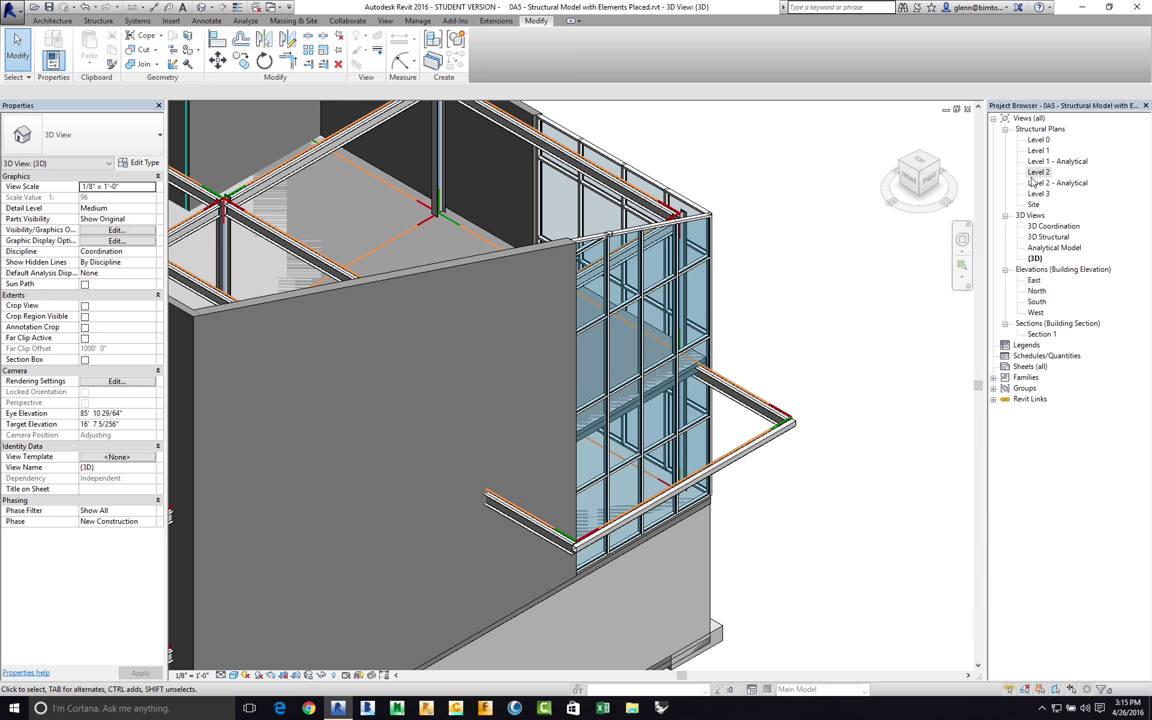
pyautogui.click(1040, 334)
# Step: Open Section 1 and stretch its crop region upward to reveal Level 3
pyautogui.doubleClick(1038, 335)
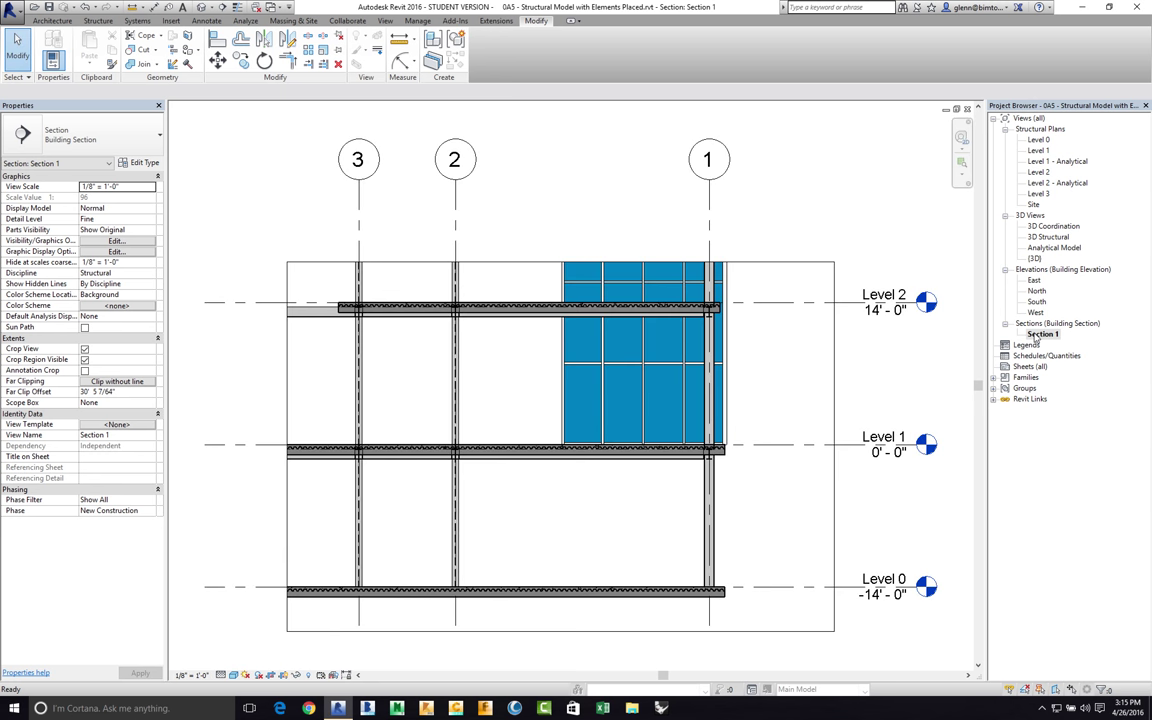
pyautogui.click(307, 264)
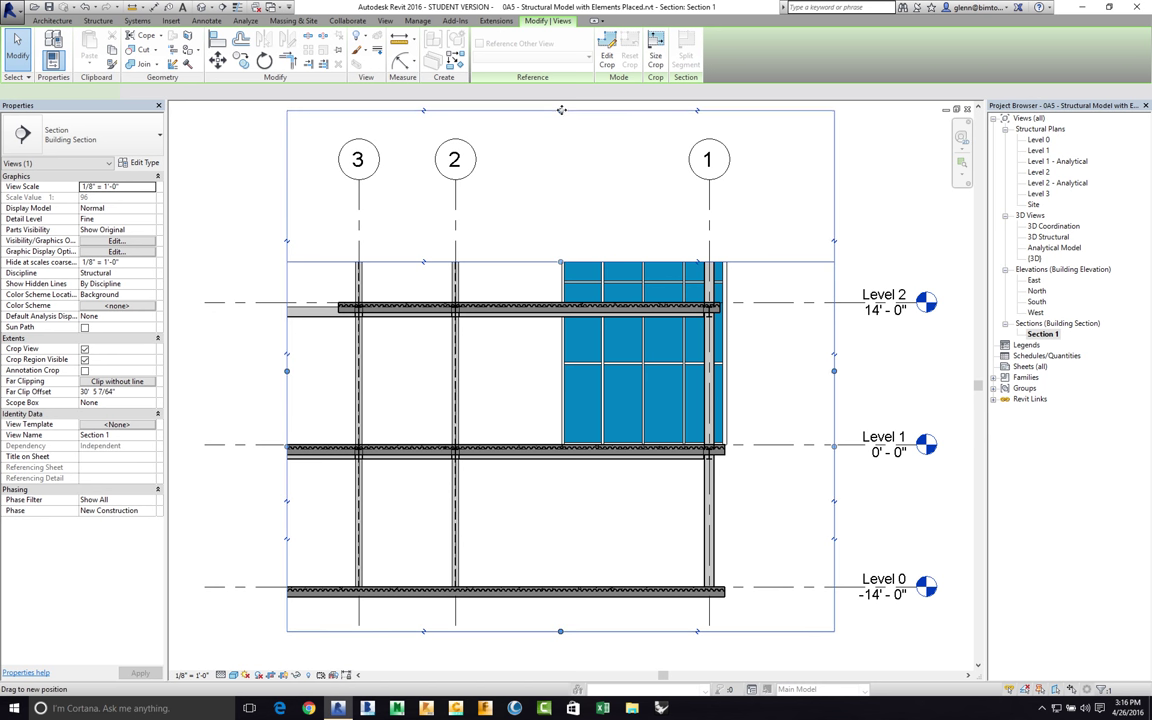
pyautogui.moveTo(561, 110); pyautogui.dragTo(537, 210)
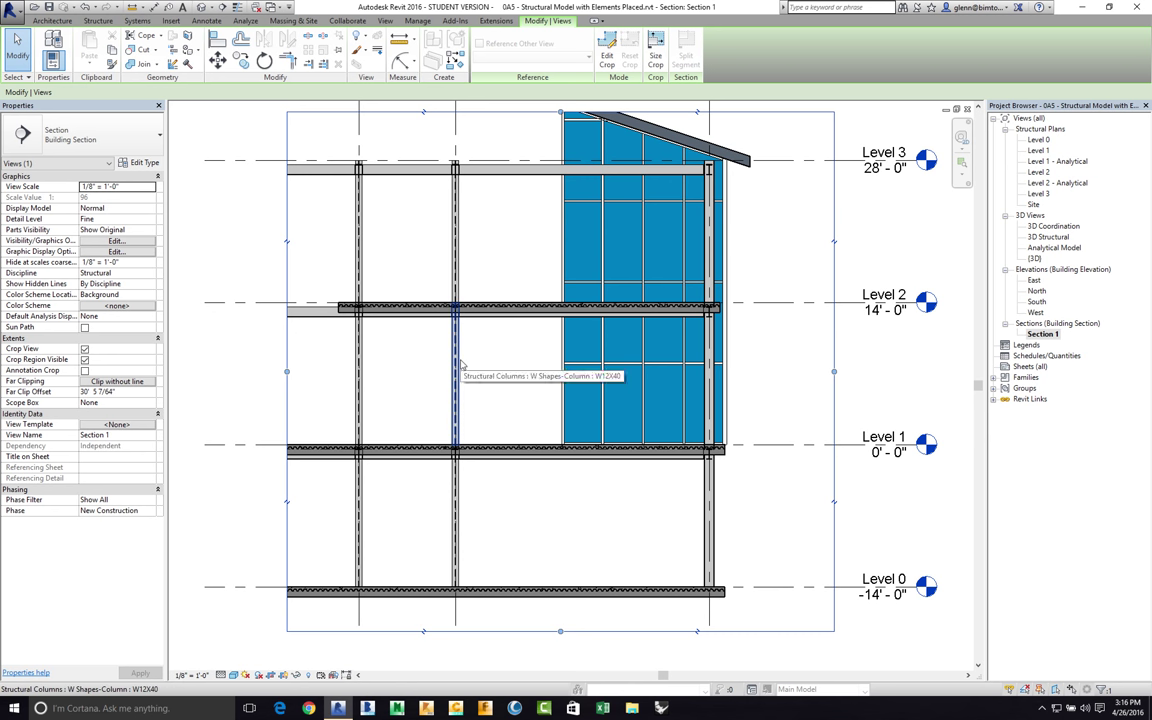
pyautogui.click(363, 374)
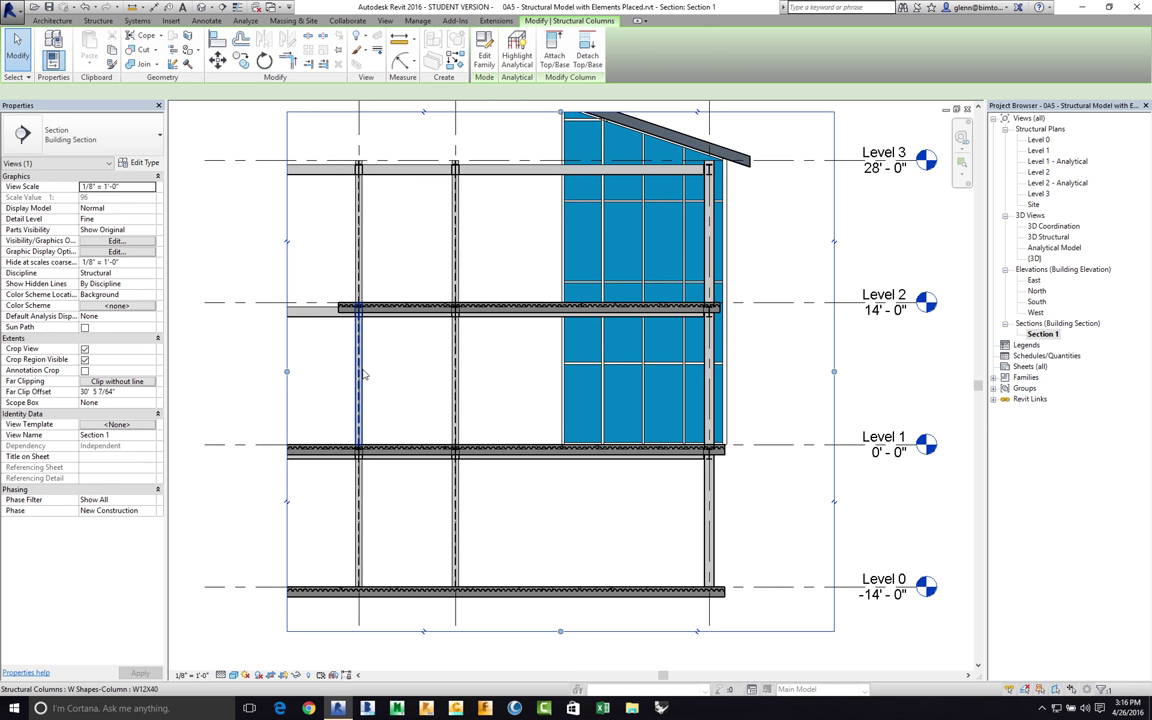
pyautogui.press('Escape')
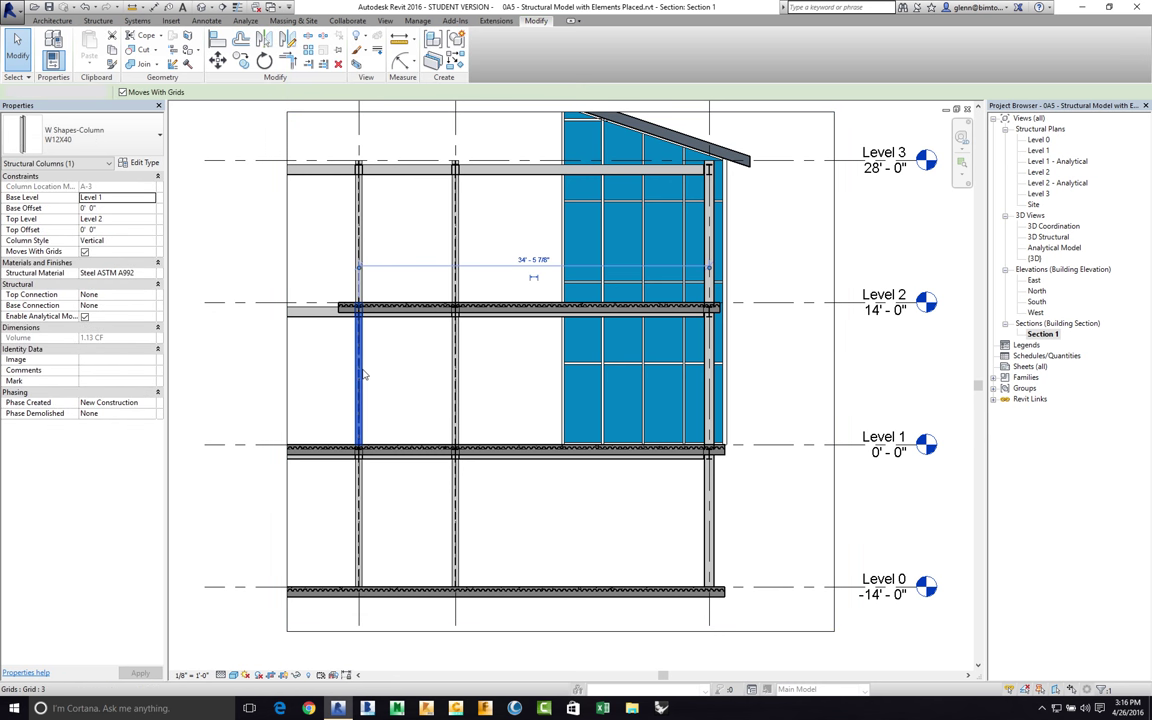
pyautogui.click(372, 380)
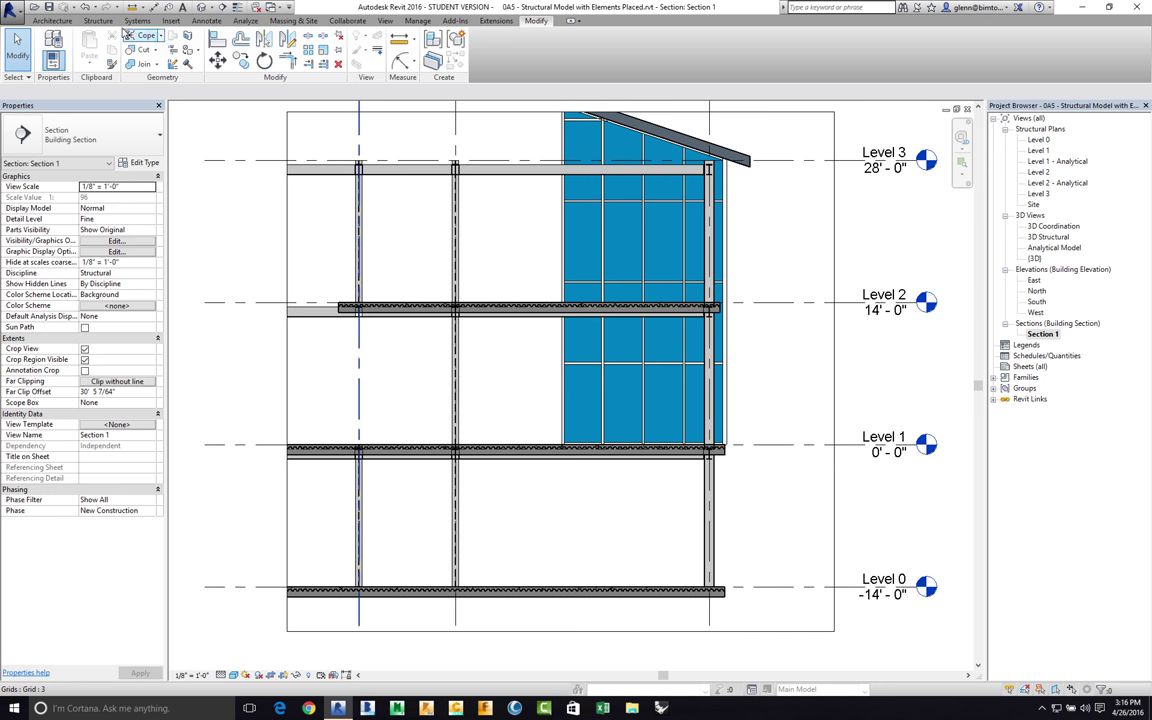
# Step: Start a structural column, cancel at the work plane prompt, and open the Level 1 plan
pyautogui.click(54, 21)
pyautogui.click(98, 21)
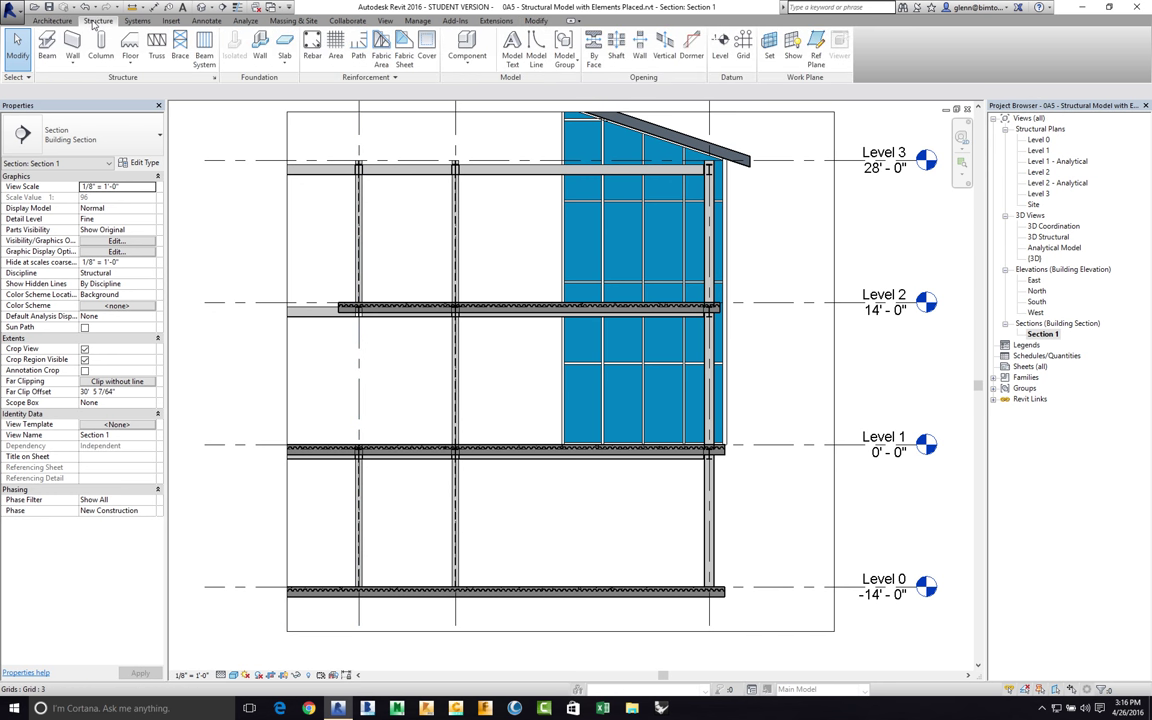
pyautogui.click(100, 48)
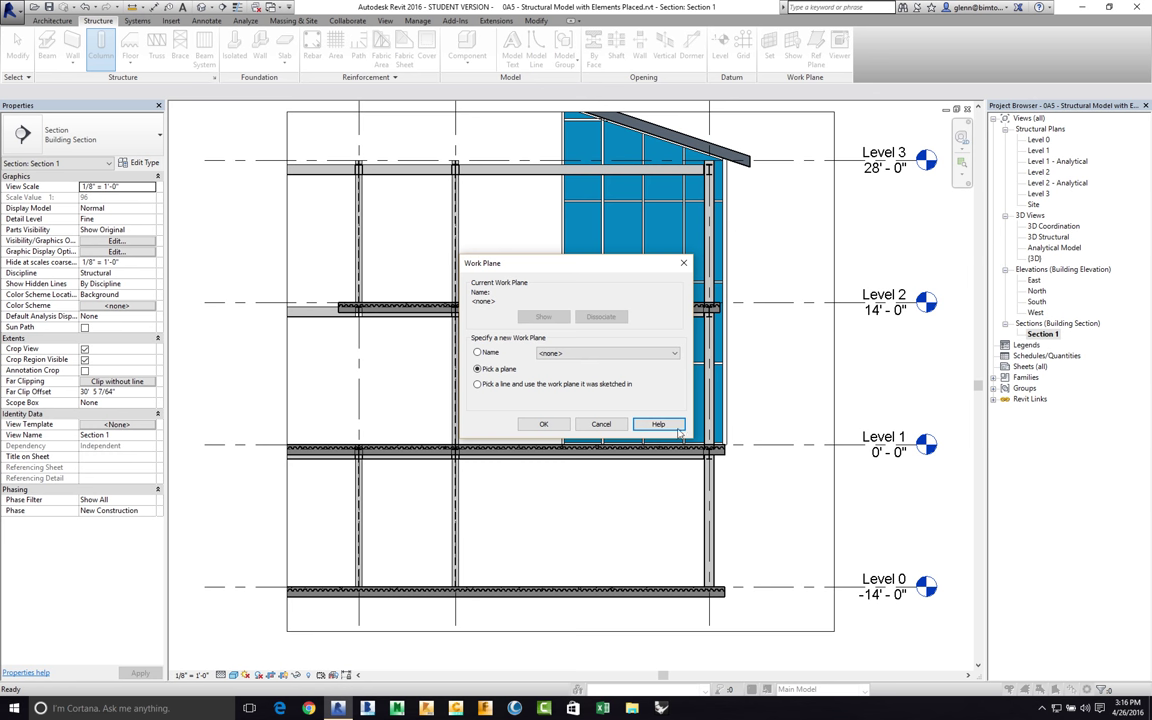
pyautogui.click(606, 424)
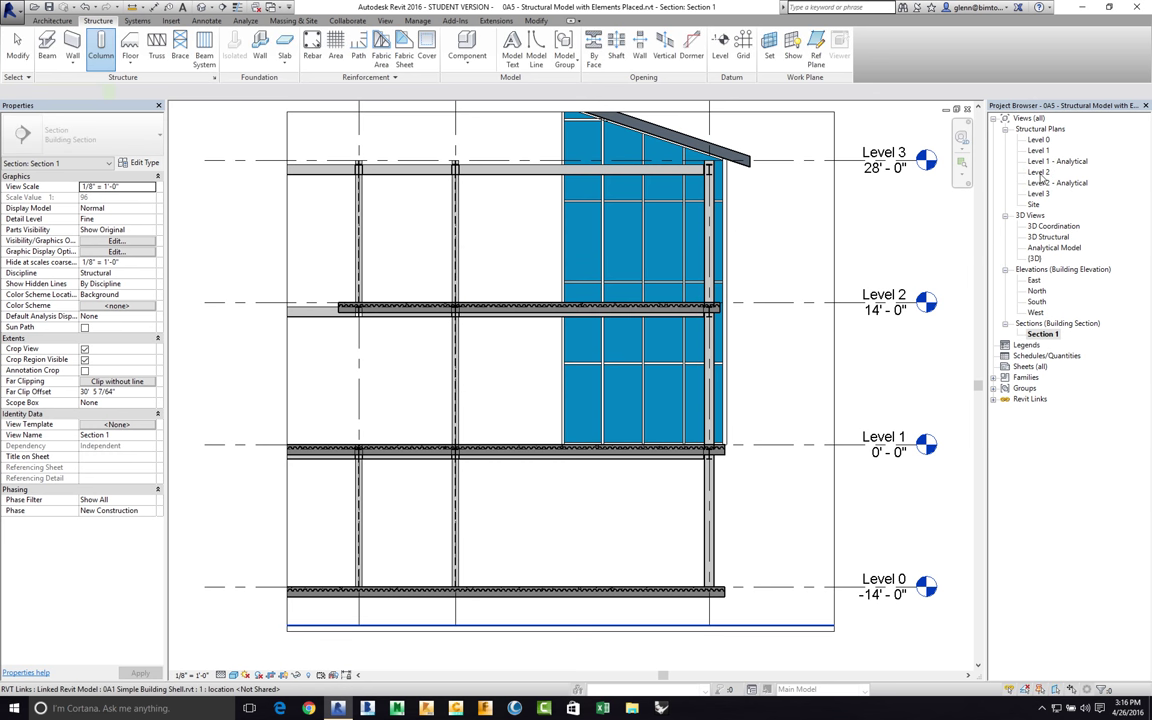
pyautogui.press('Escape')
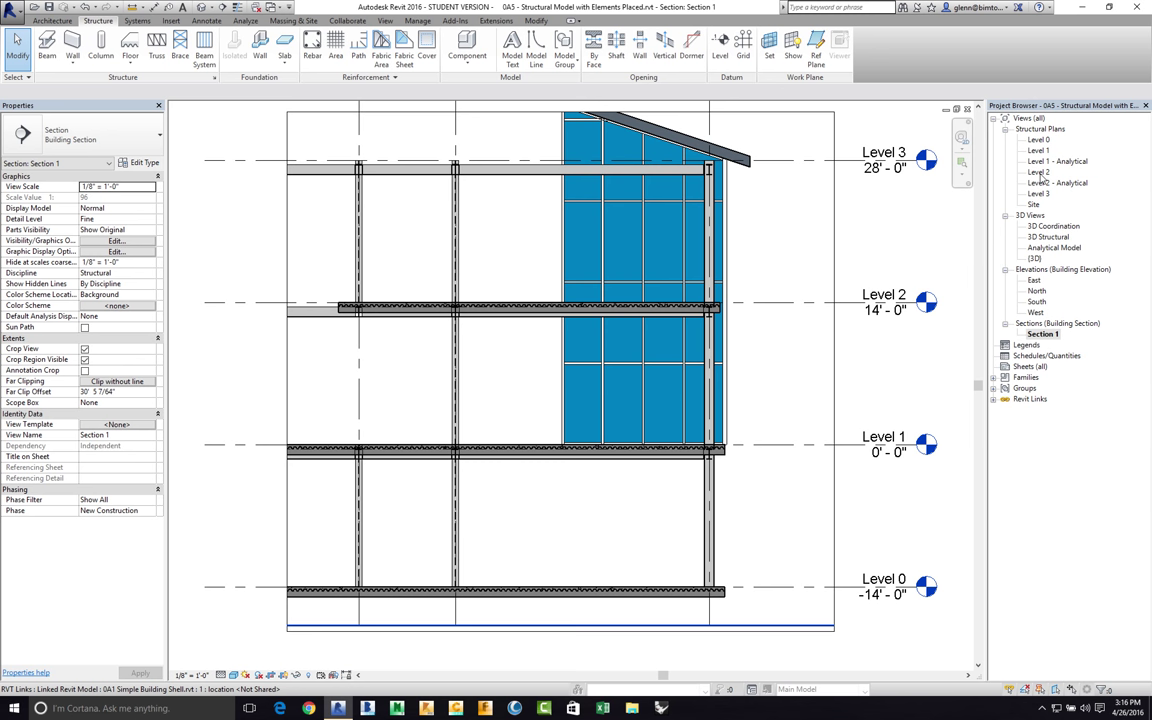
pyautogui.doubleClick(1040, 151)
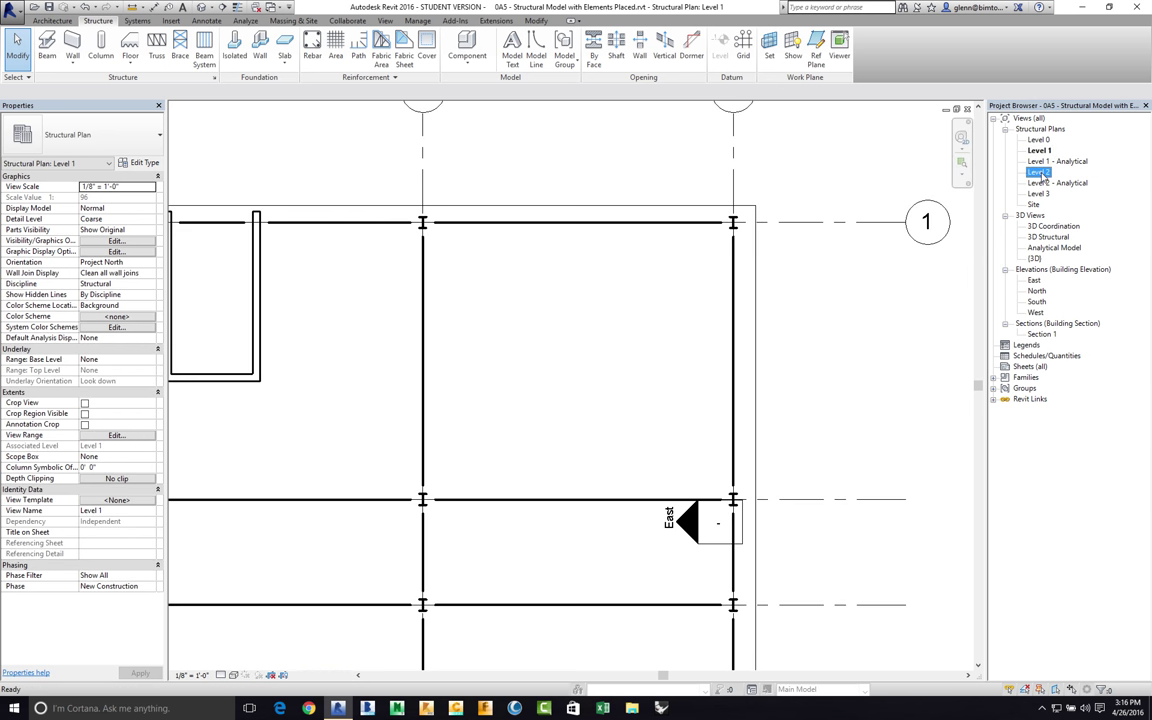
# Step: Open the Level 2 plan, zoom out with ZO, then zoom into part of the grid with ZR
pyautogui.doubleClick(1040, 172)
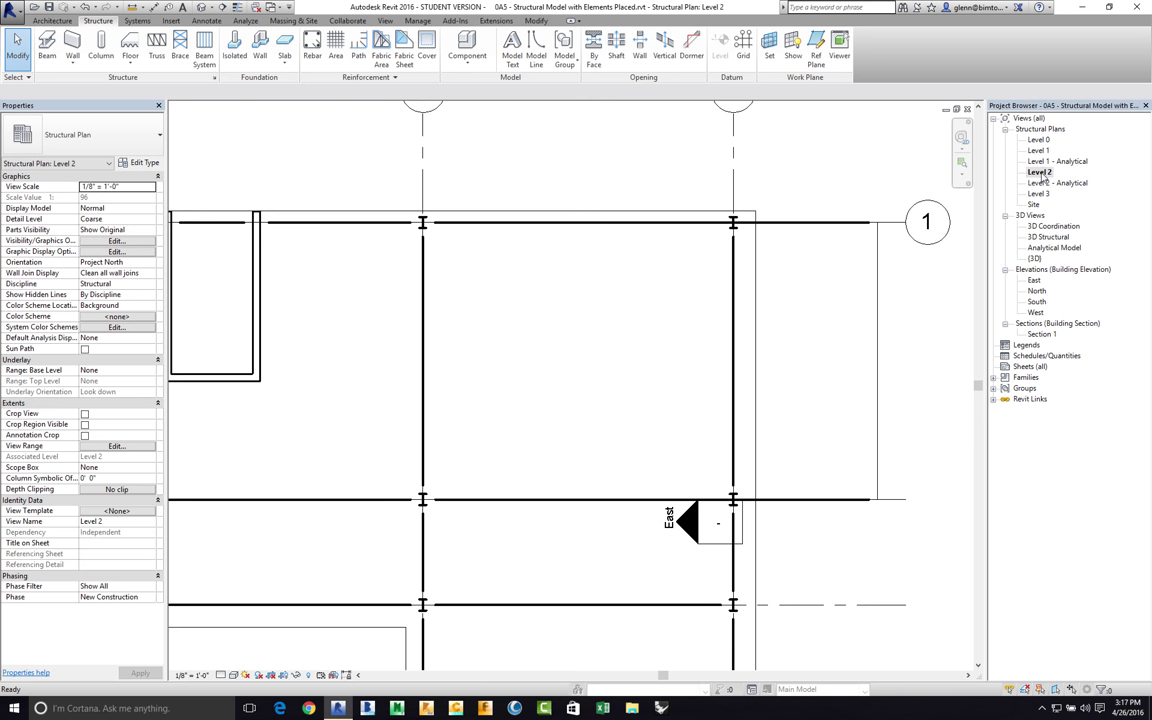
pyautogui.press('z')
pyautogui.press('o')
pyautogui.press('z')
pyautogui.press('o')
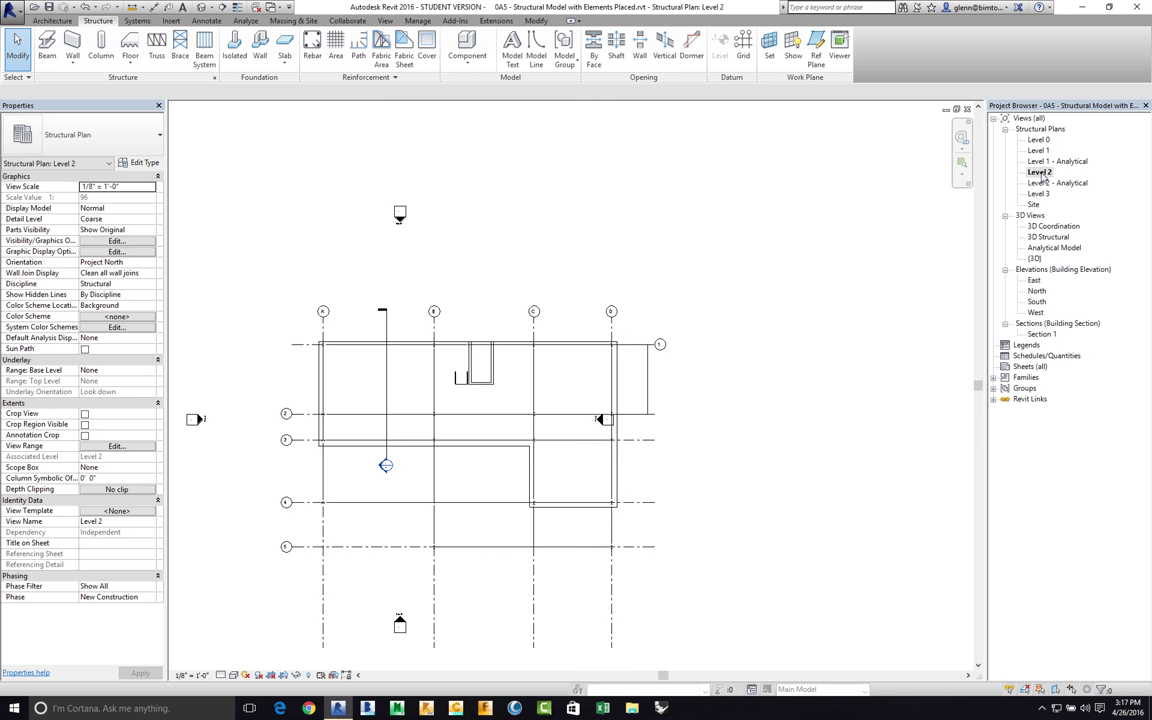
pyautogui.press('z')
pyautogui.press('r')
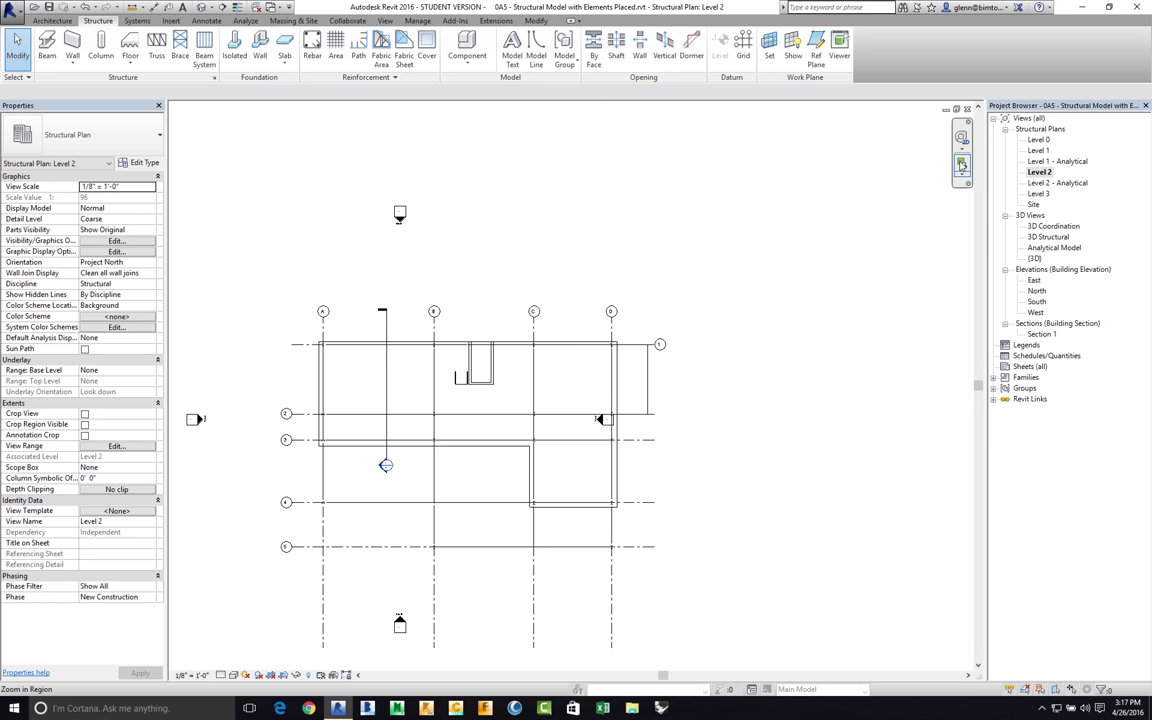
pyautogui.moveTo(397, 376); pyautogui.dragTo(548, 471)
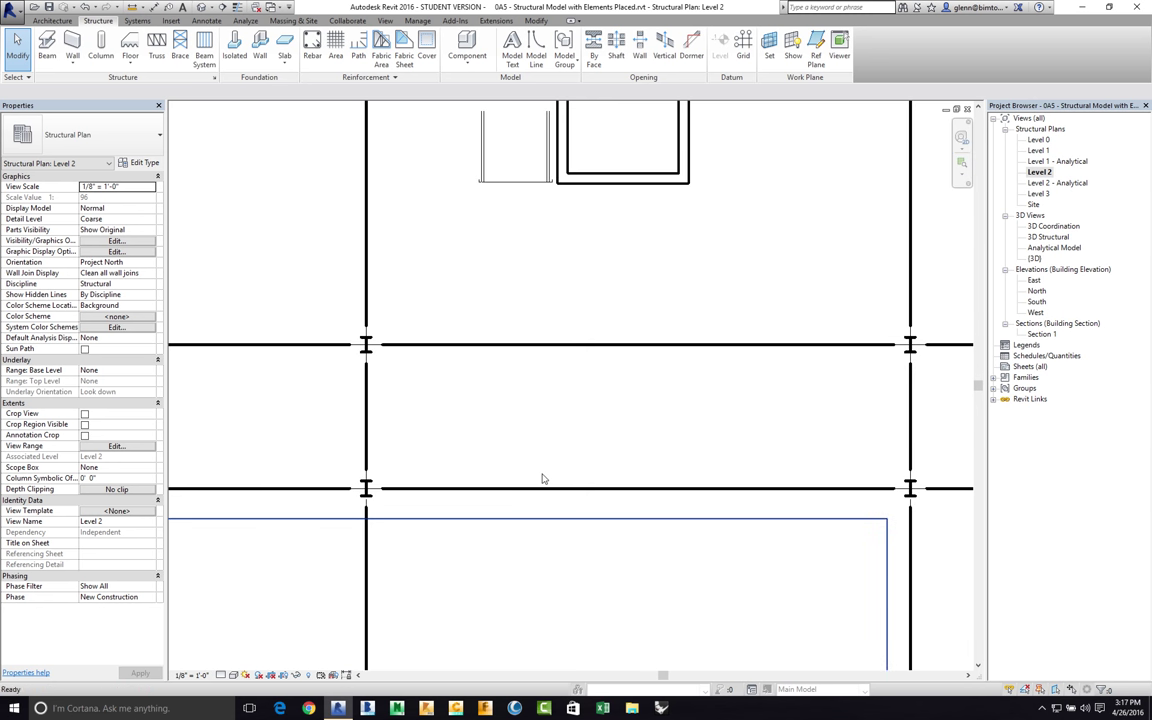
# Step: Reframe Level 2 around grid lines 2–3 and select the Section 1 cut line
pyautogui.press('z')
pyautogui.press('o')
pyautogui.press('z')
pyautogui.press('o')
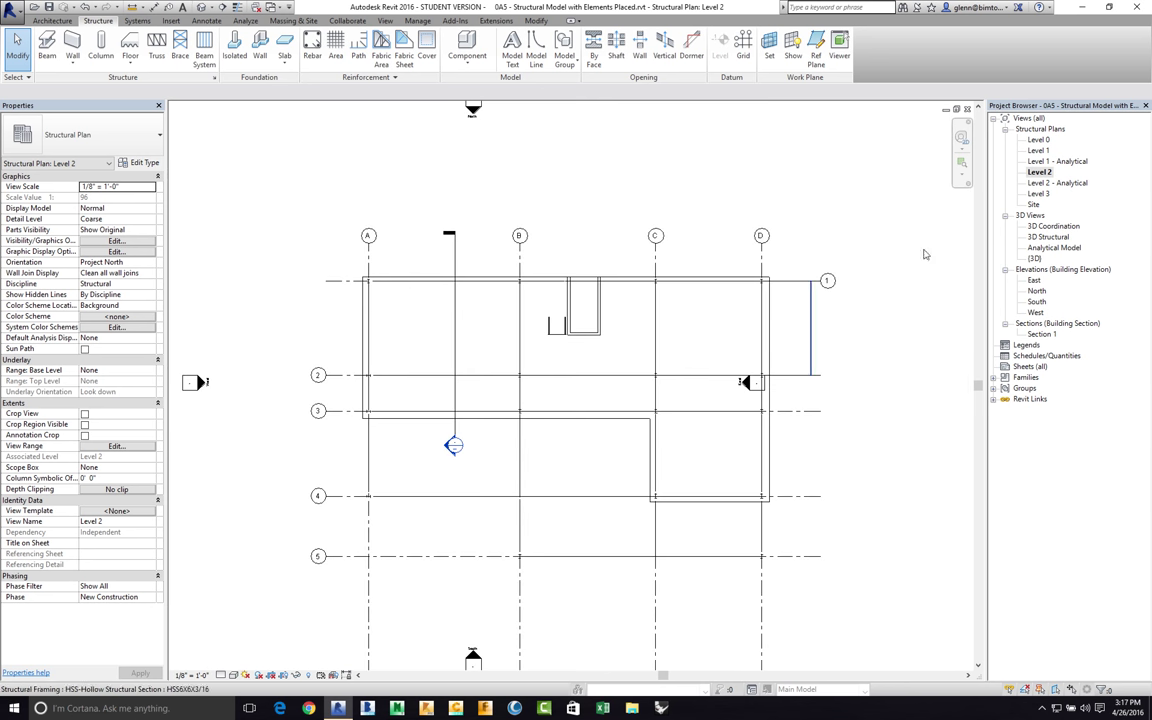
pyautogui.press('z')
pyautogui.press('r')
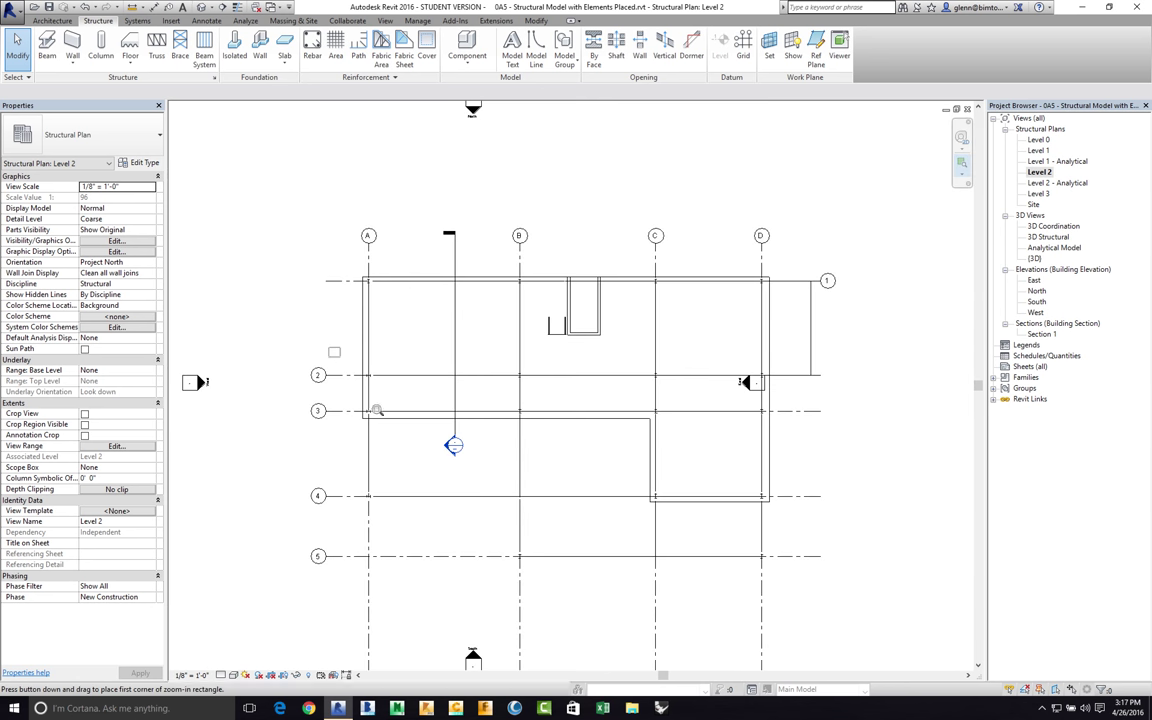
pyautogui.moveTo(298, 313); pyautogui.dragTo(370, 416)
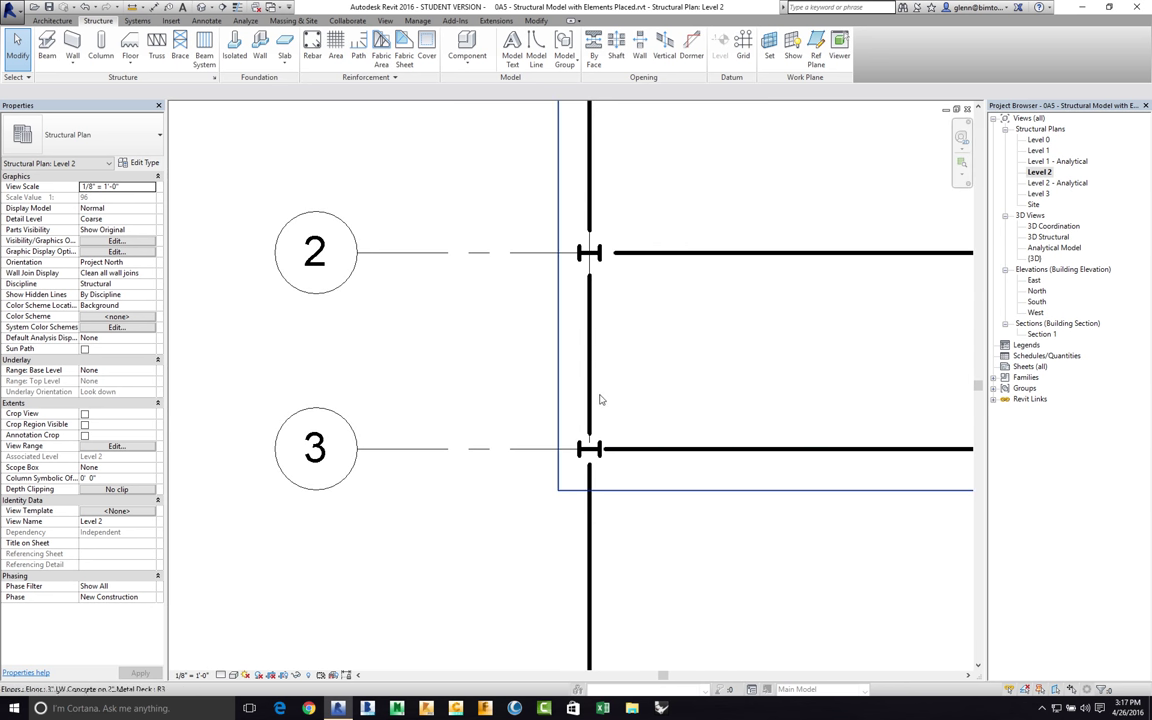
pyautogui.doubleClick(1040, 194)
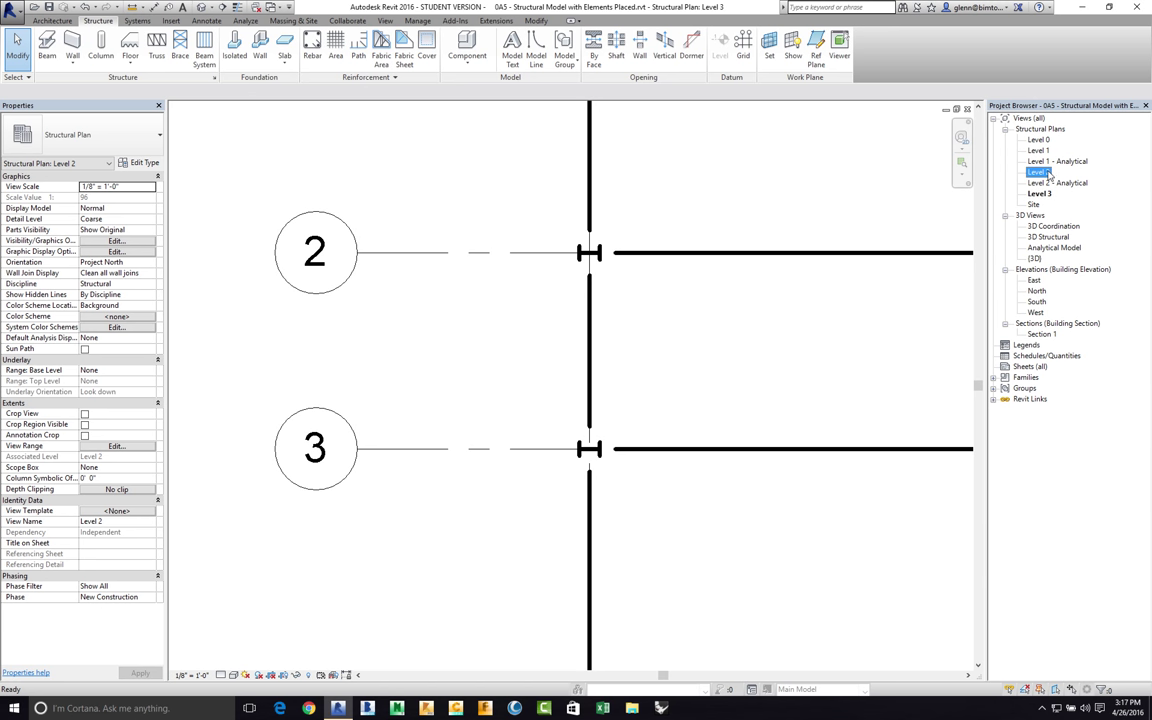
pyautogui.doubleClick(1046, 173)
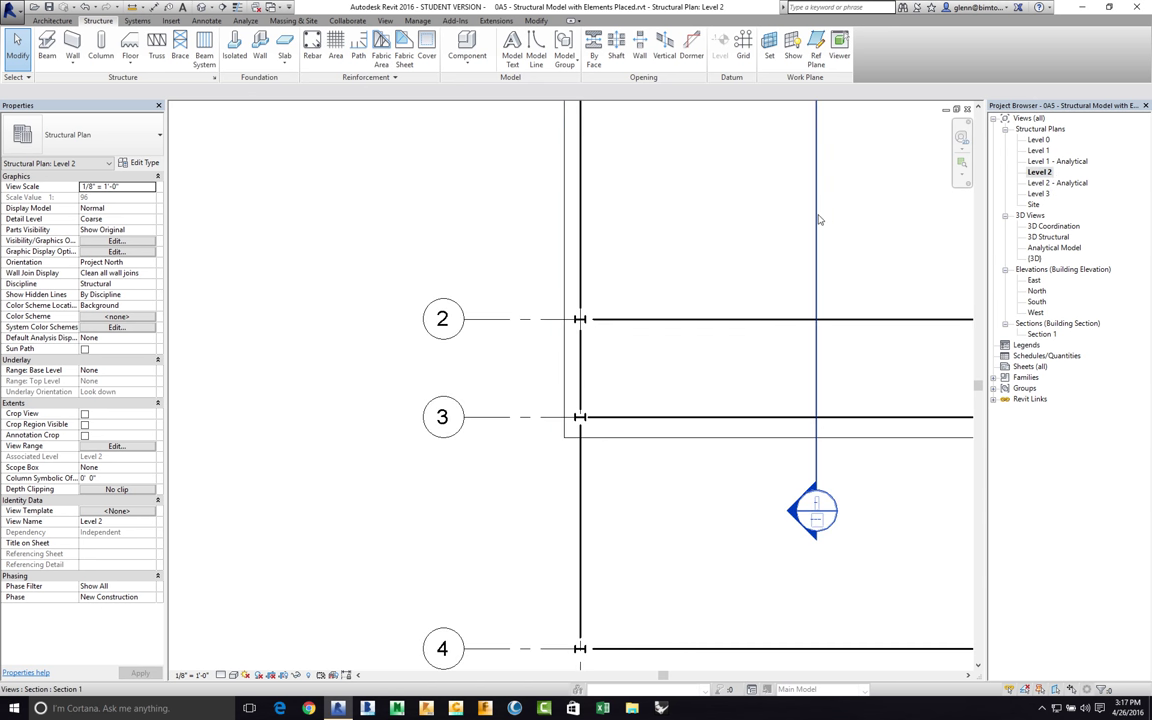
pyautogui.click(816, 218)
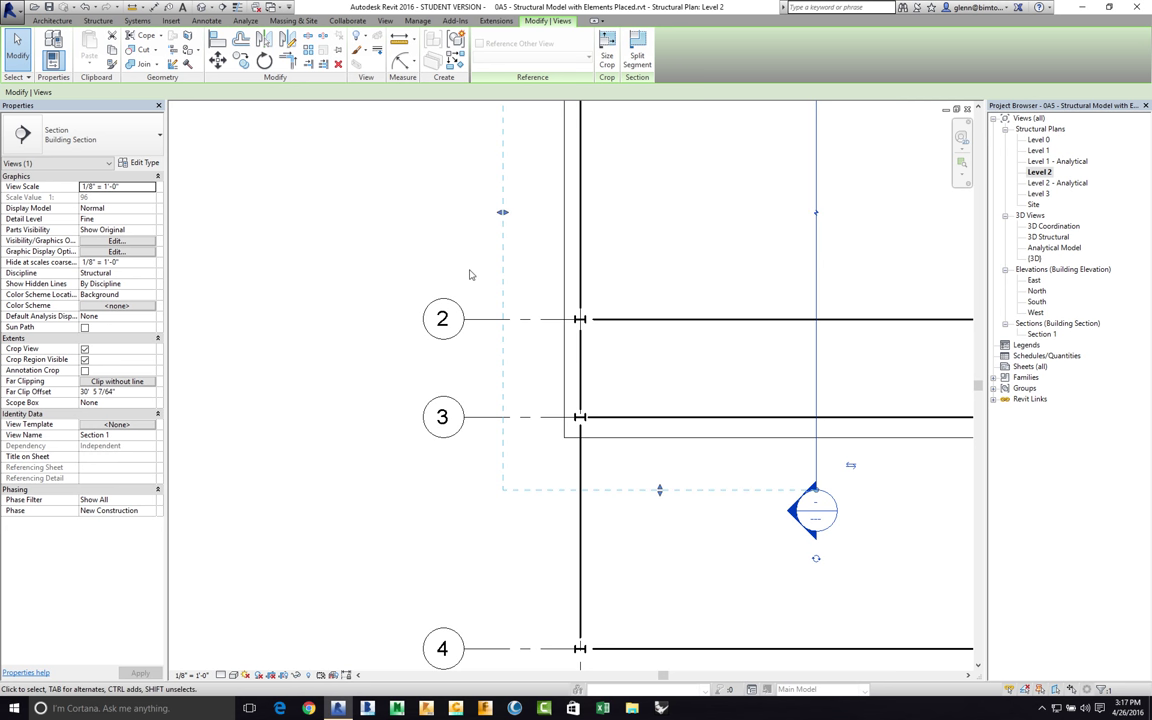
# Step: Set a slanted column from Level 2 to Level 3 and try placing it, cancelling the base-below-top error
pyautogui.click(99, 22)
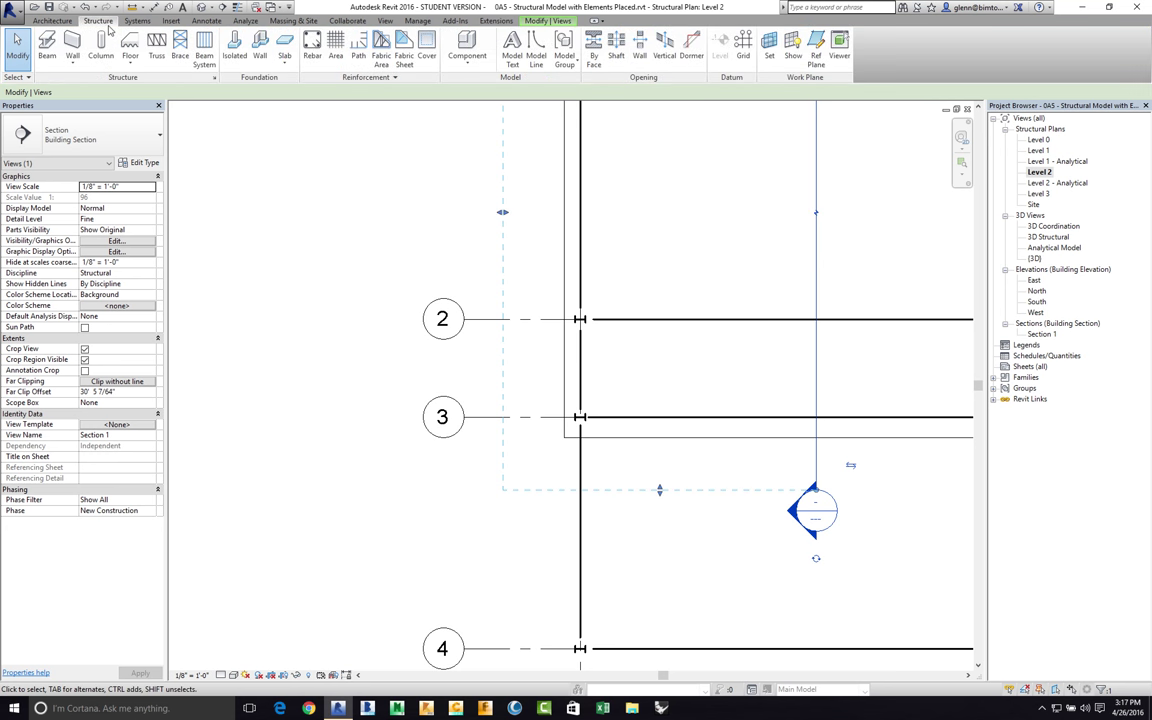
pyautogui.click(101, 50)
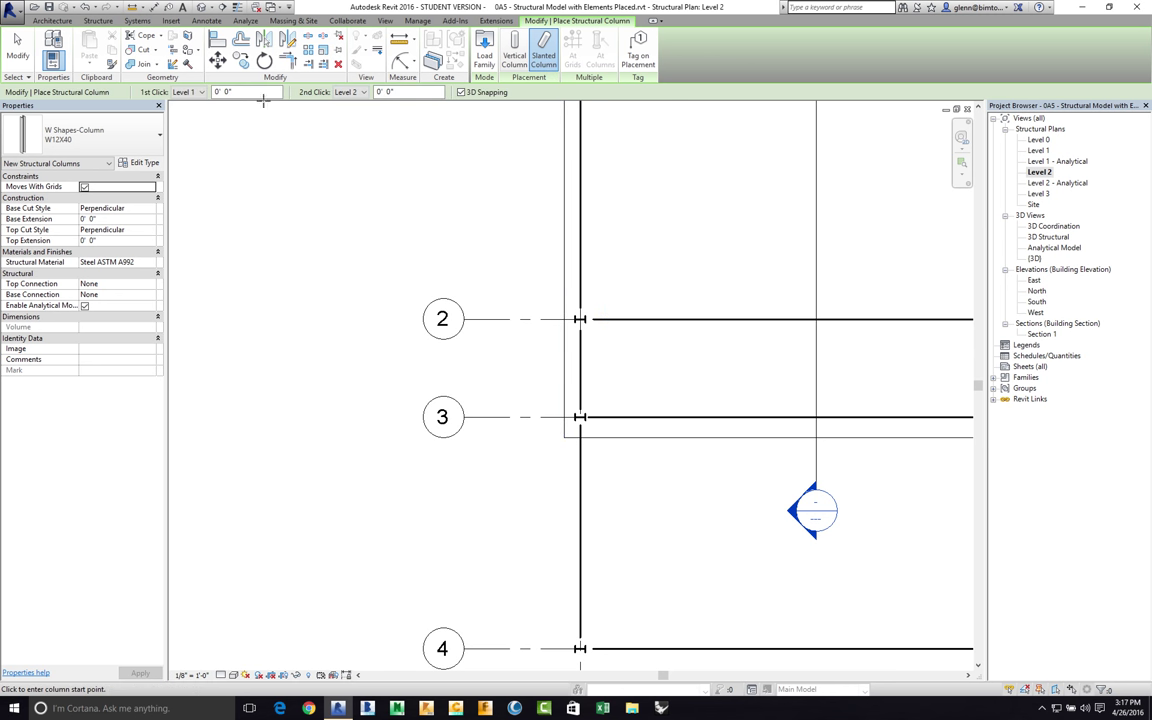
pyautogui.click(200, 92)
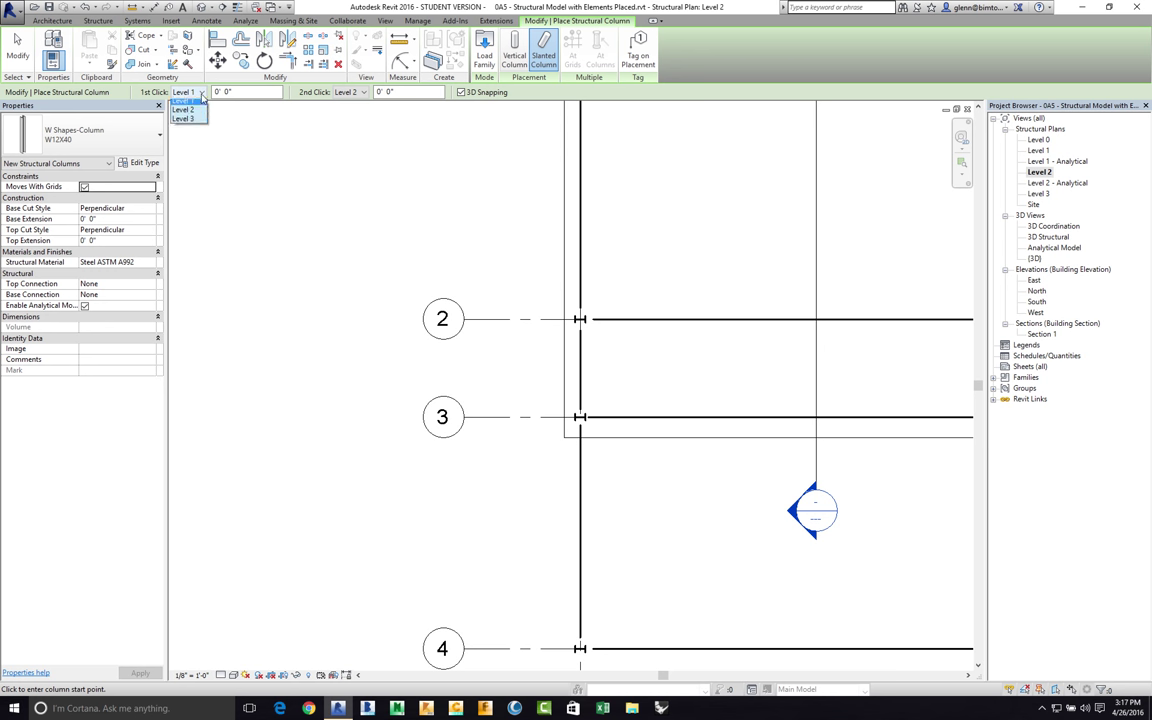
pyautogui.click(178, 112)
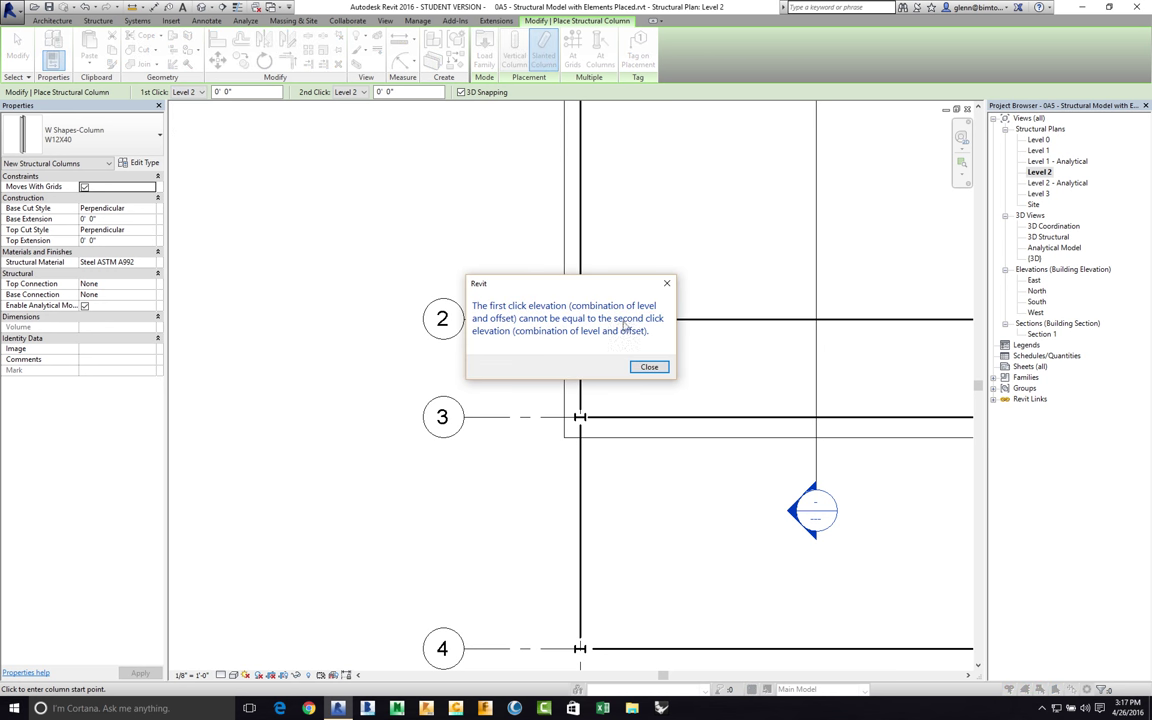
pyautogui.click(649, 367)
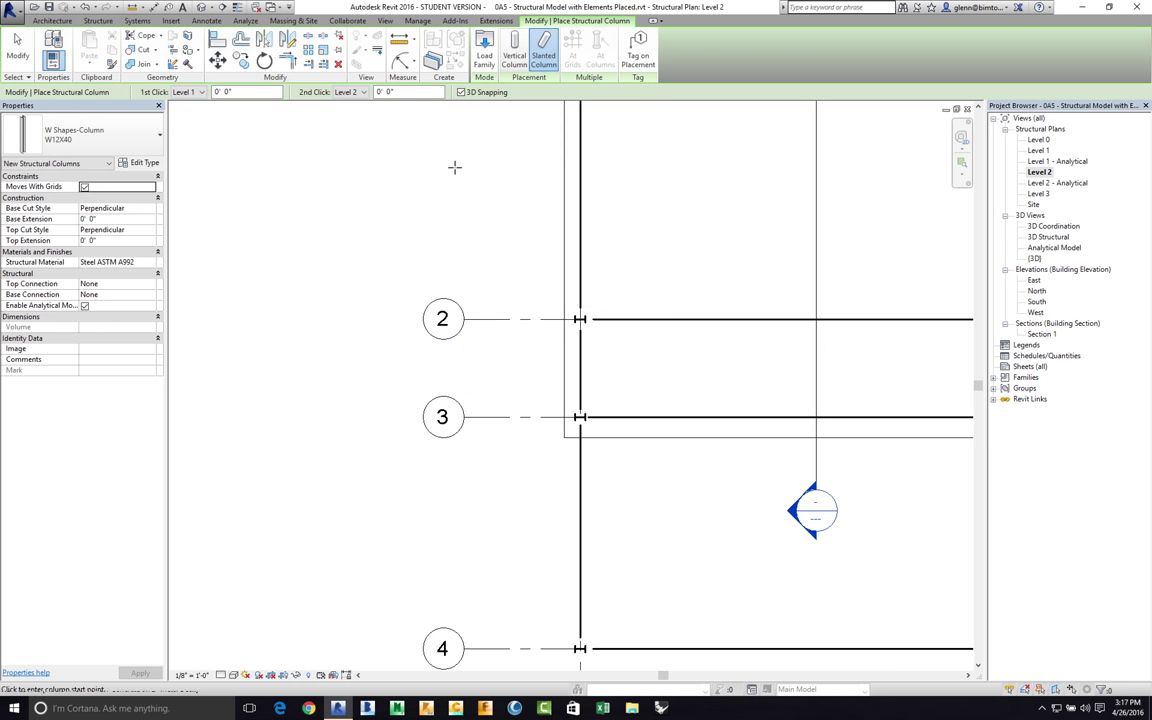
pyautogui.click(350, 92)
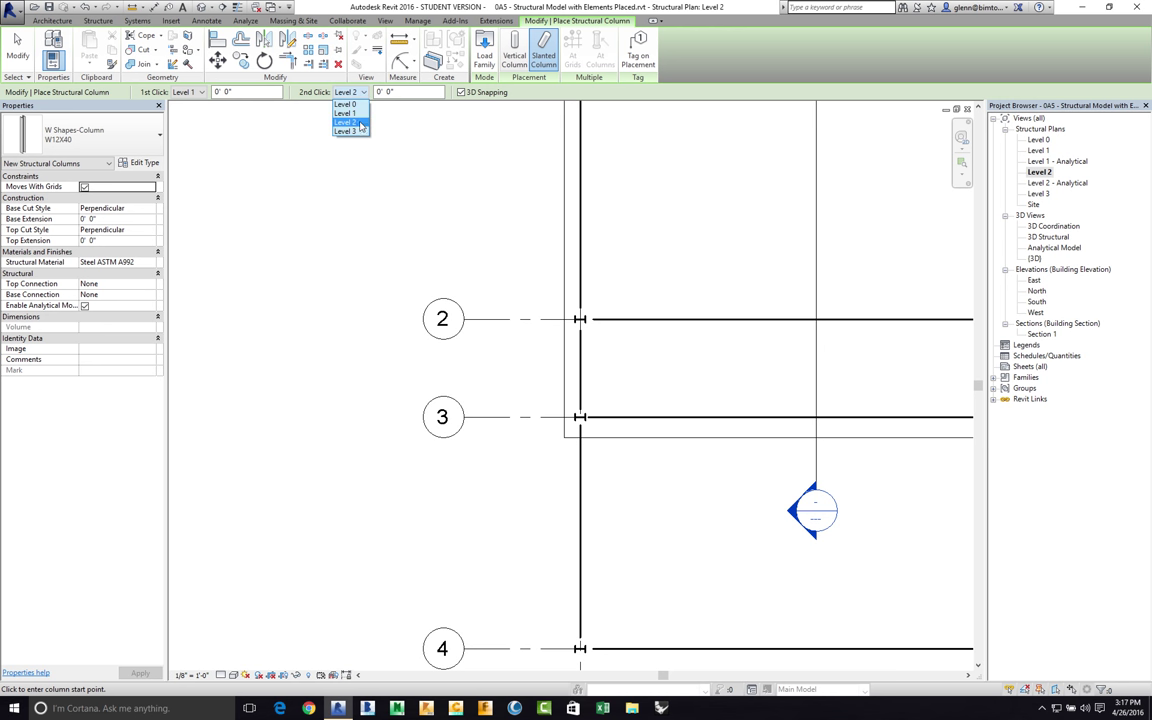
pyautogui.click(347, 131)
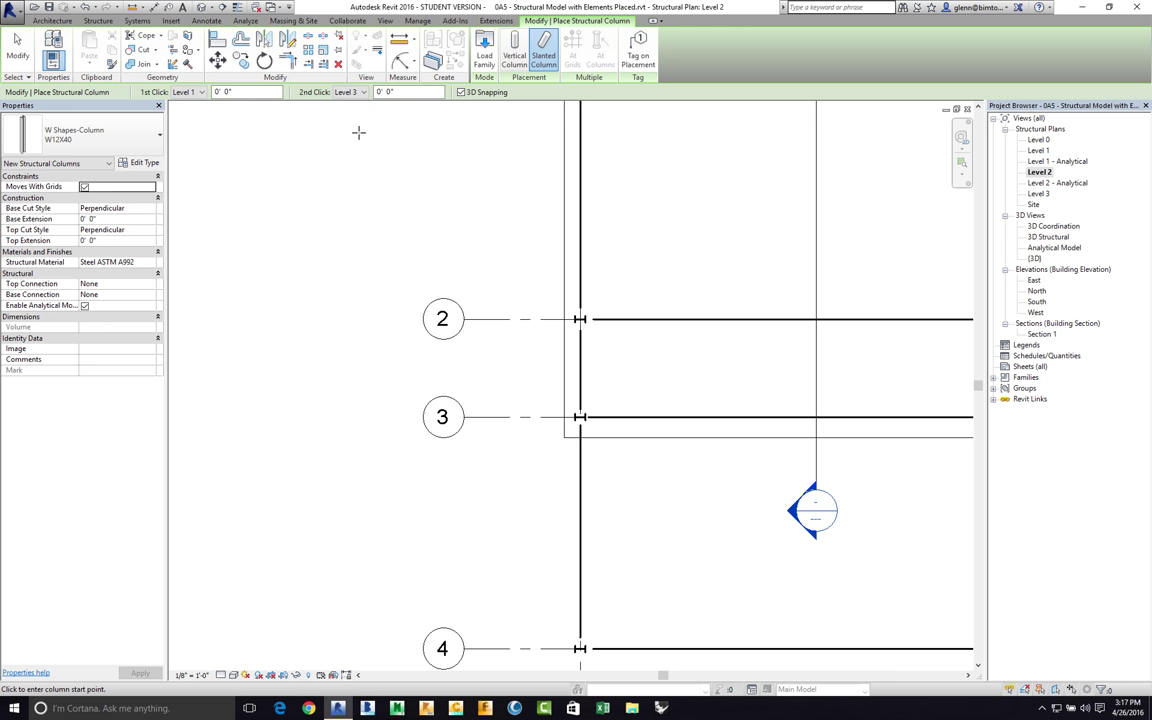
pyautogui.click(201, 92)
pyautogui.click(200, 122)
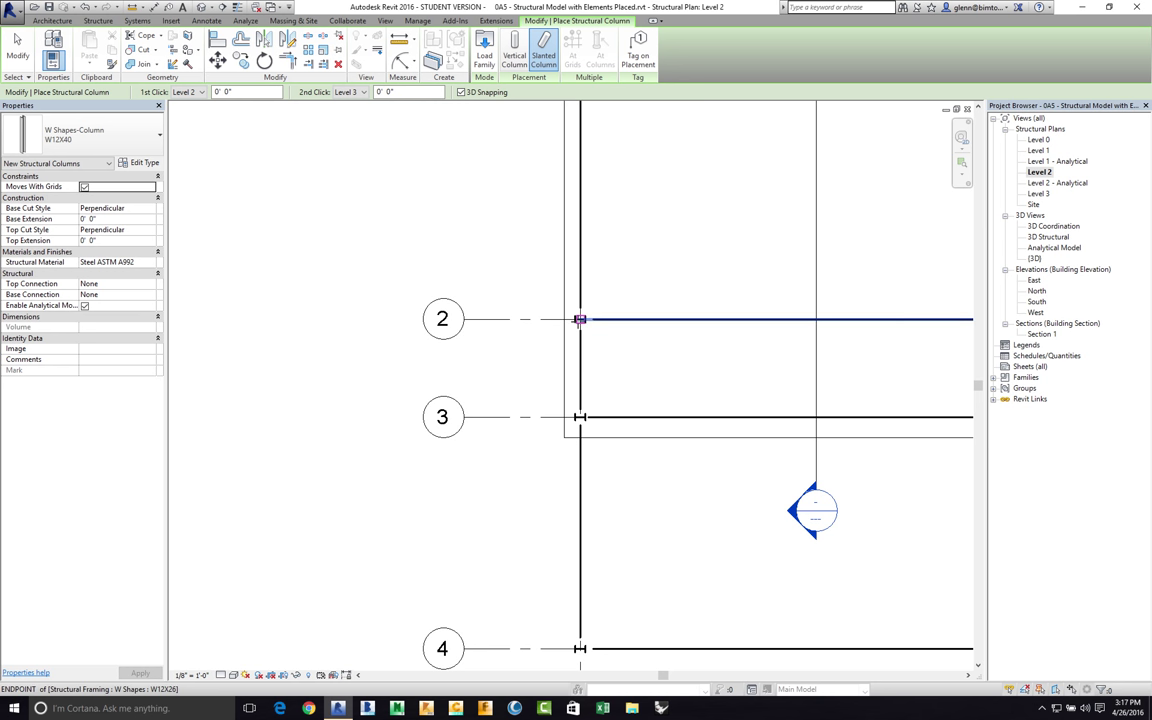
pyautogui.click(580, 319)
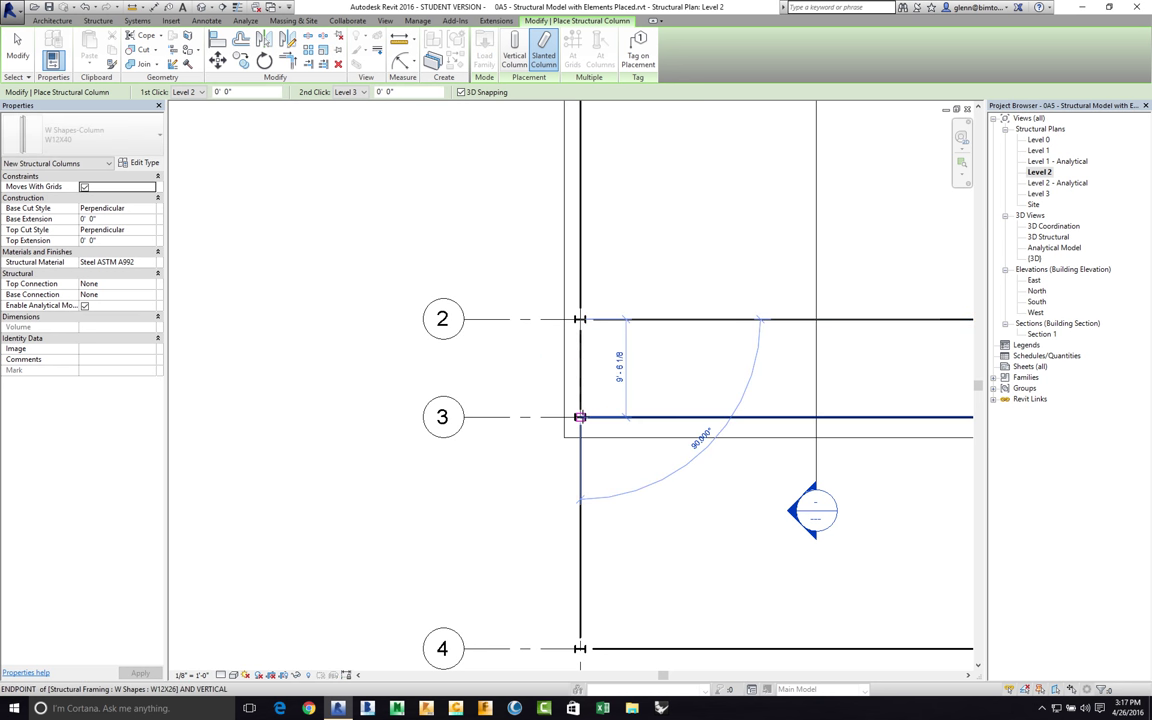
pyautogui.click(580, 417)
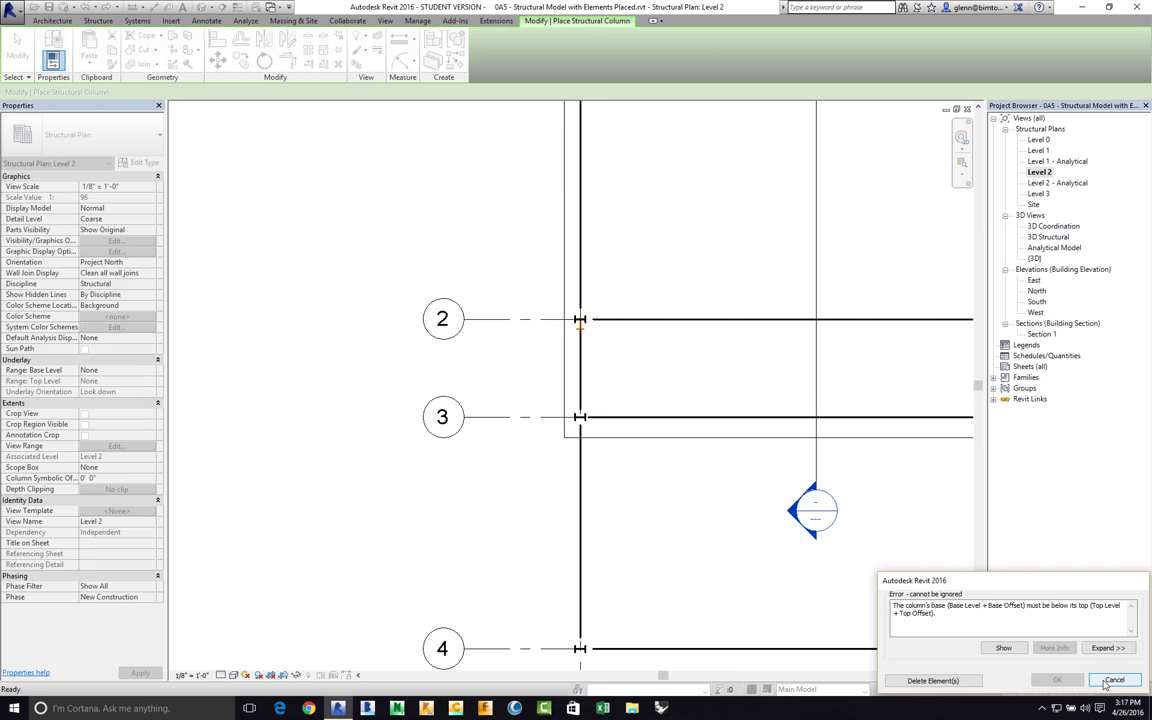
pyautogui.click(1113, 680)
pyautogui.press('super+a')
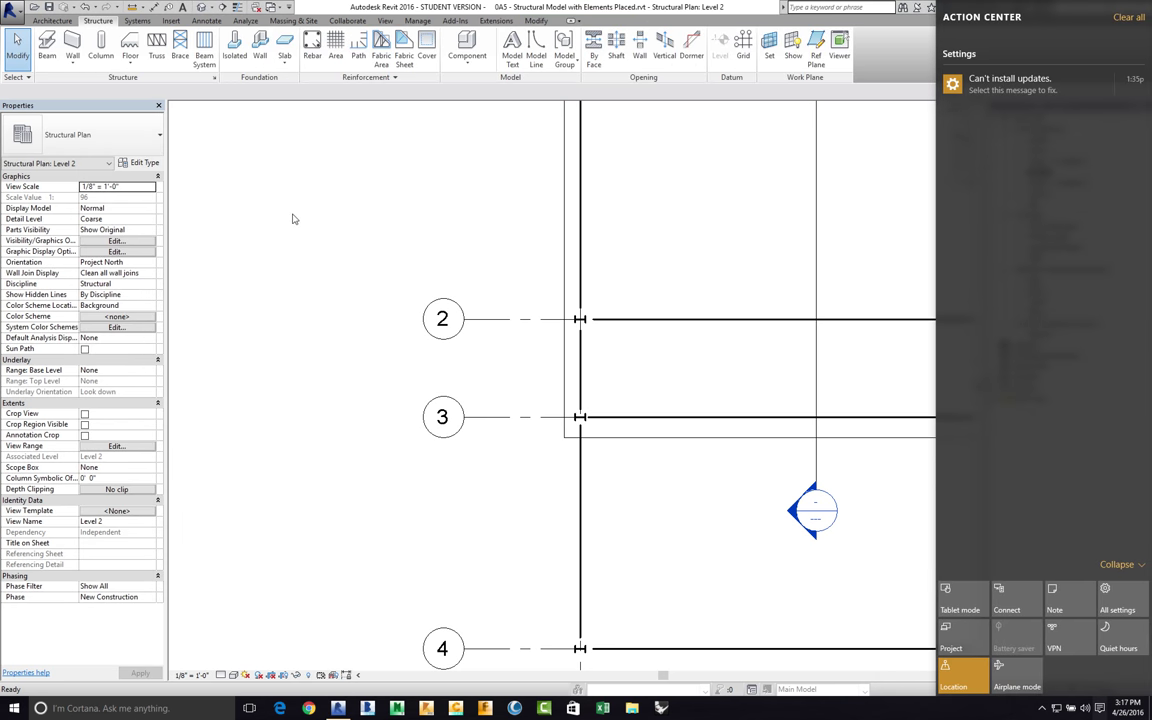
pyautogui.click(200, 128)
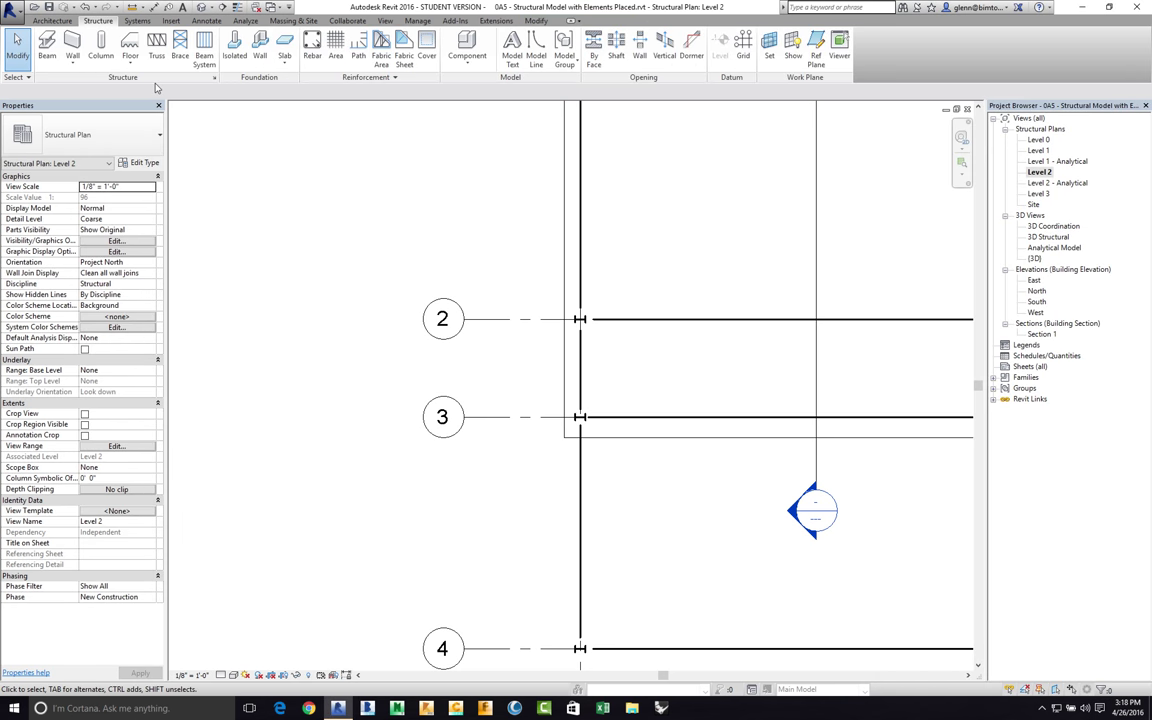
# Step: With 3D Snapping off, place the slanted W12X40 column from grid 2 to grid 3
pyautogui.click(106, 63)
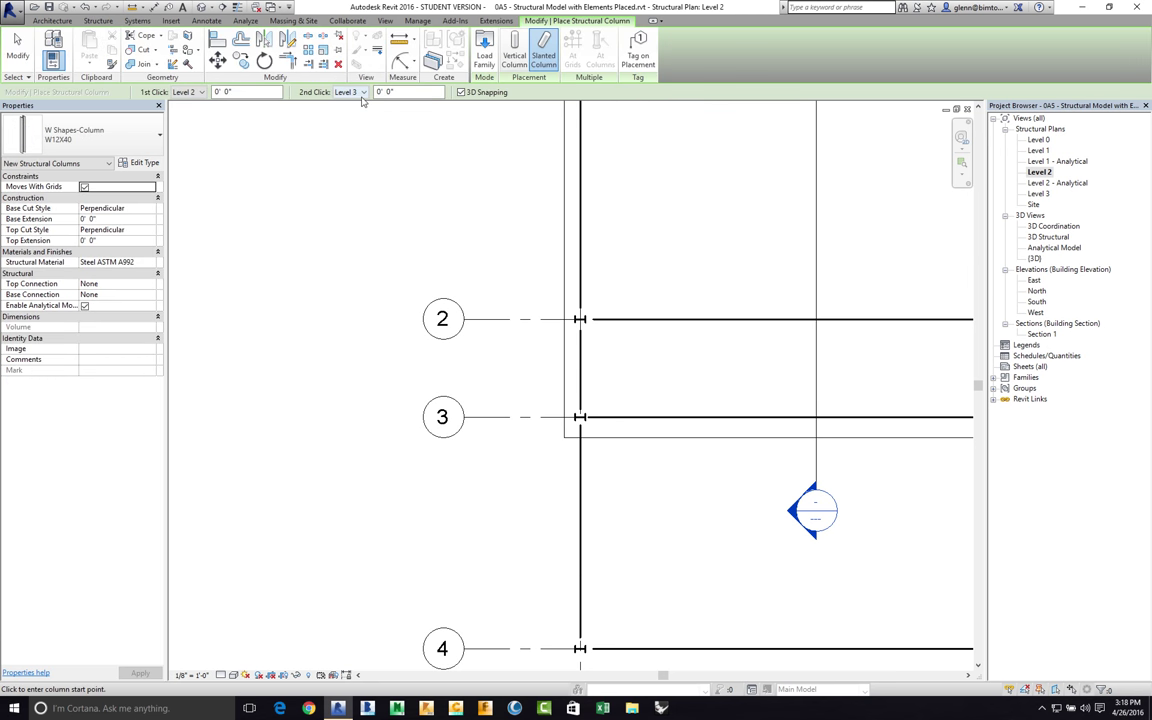
pyautogui.click(461, 92)
pyautogui.click(580, 319)
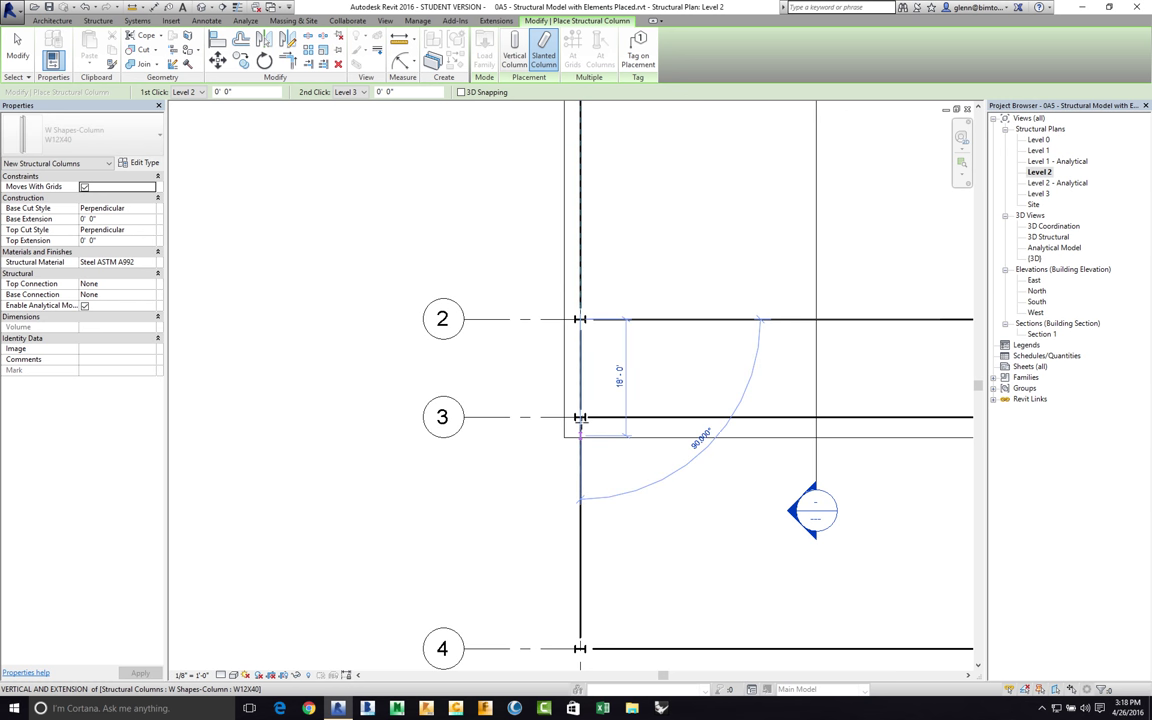
pyautogui.click(580, 417)
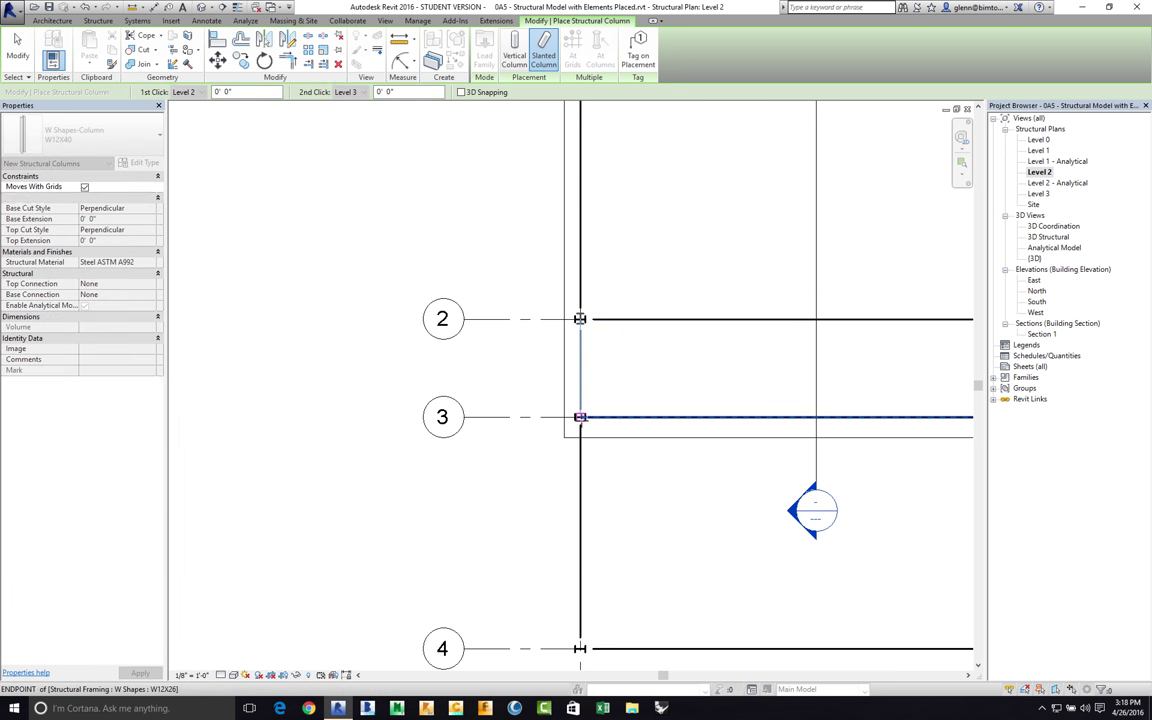
pyautogui.click(20, 55)
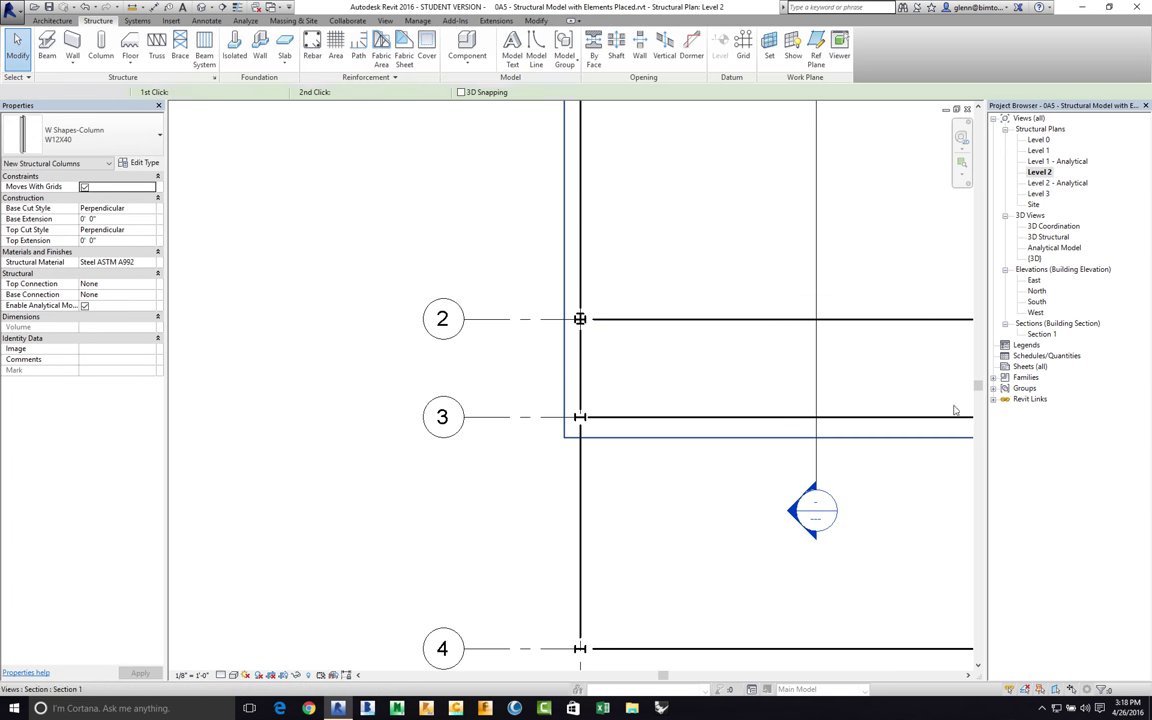
pyautogui.doubleClick(1040, 334)
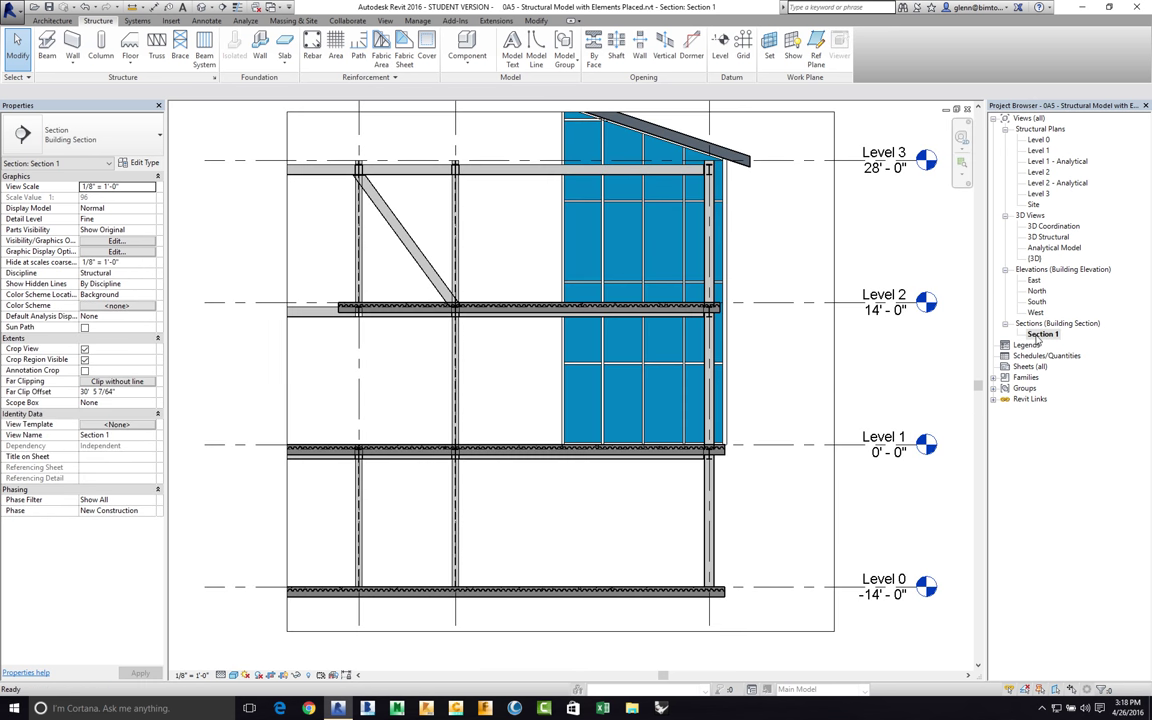
# Step: Set the slanted column's Base Level to Level 1 and Top Level to Level 2, keeping 14'-0" offsets
pyautogui.click(428, 266)
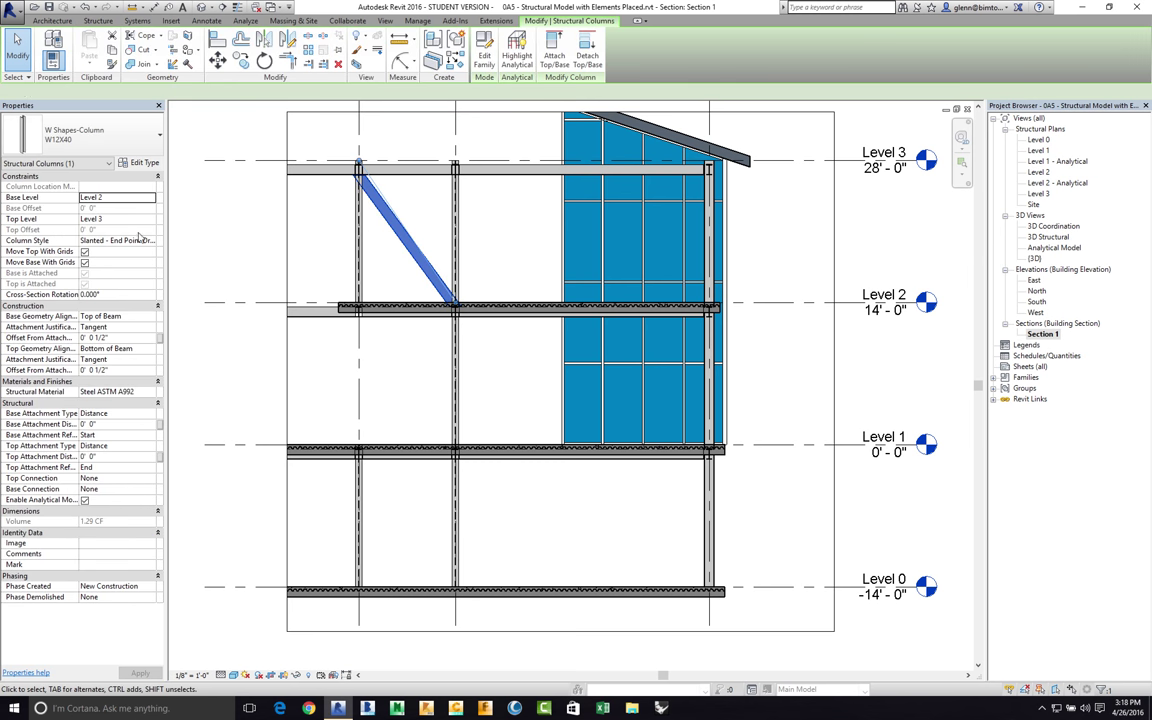
pyautogui.click(150, 197)
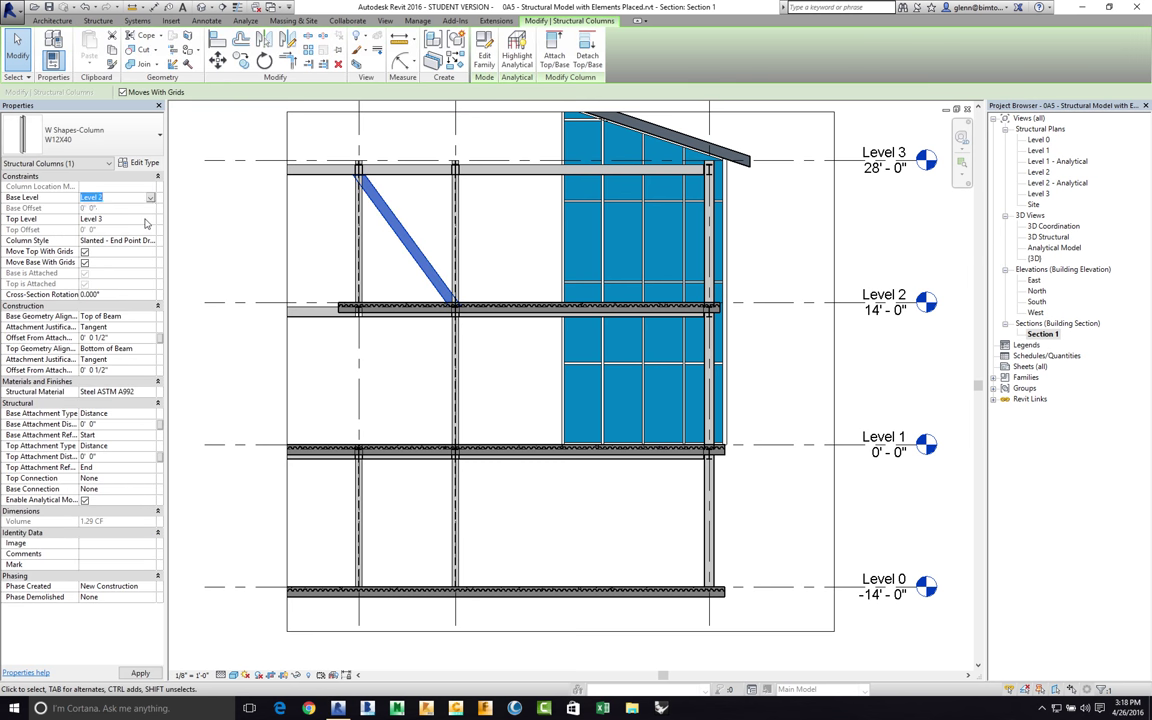
pyautogui.click(115, 212)
pyautogui.click(146, 218)
pyautogui.click(150, 218)
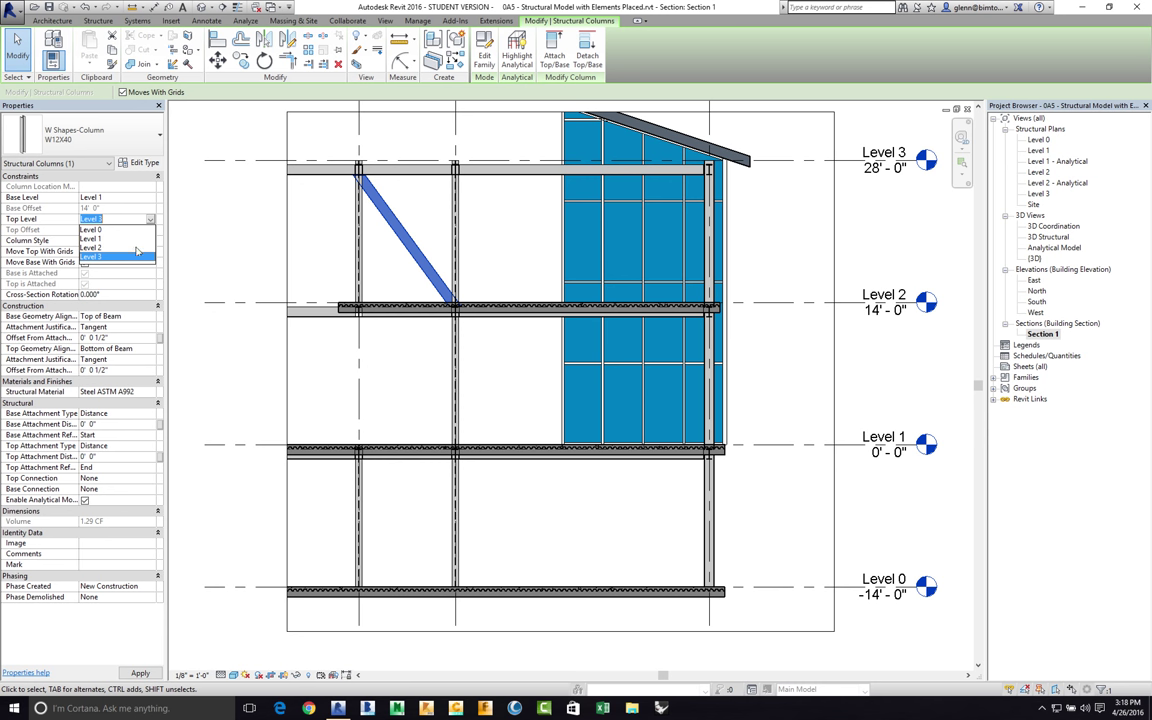
pyautogui.click(136, 247)
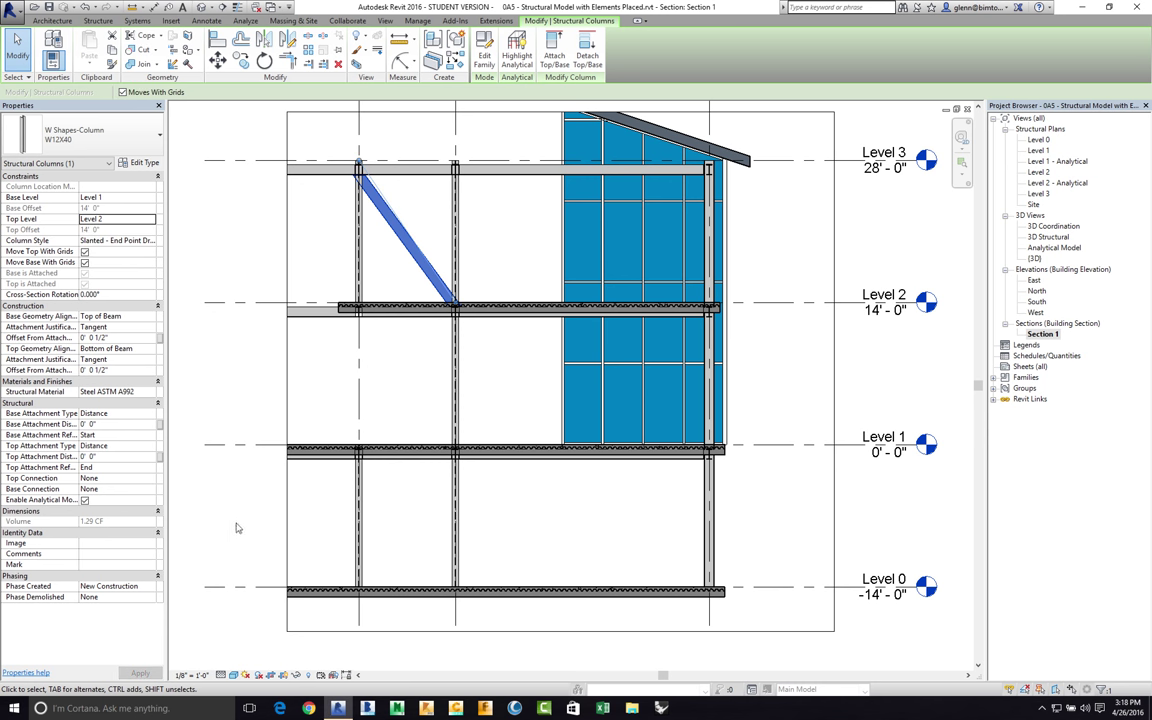
pyautogui.click(207, 372)
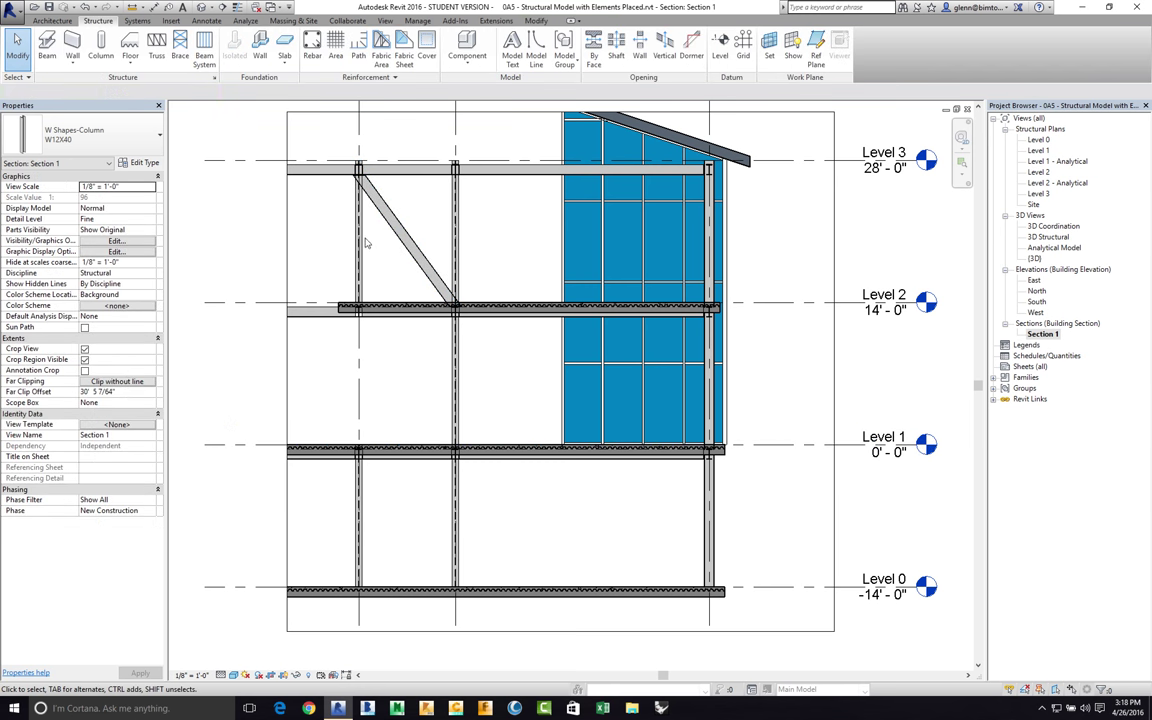
pyautogui.click(392, 222)
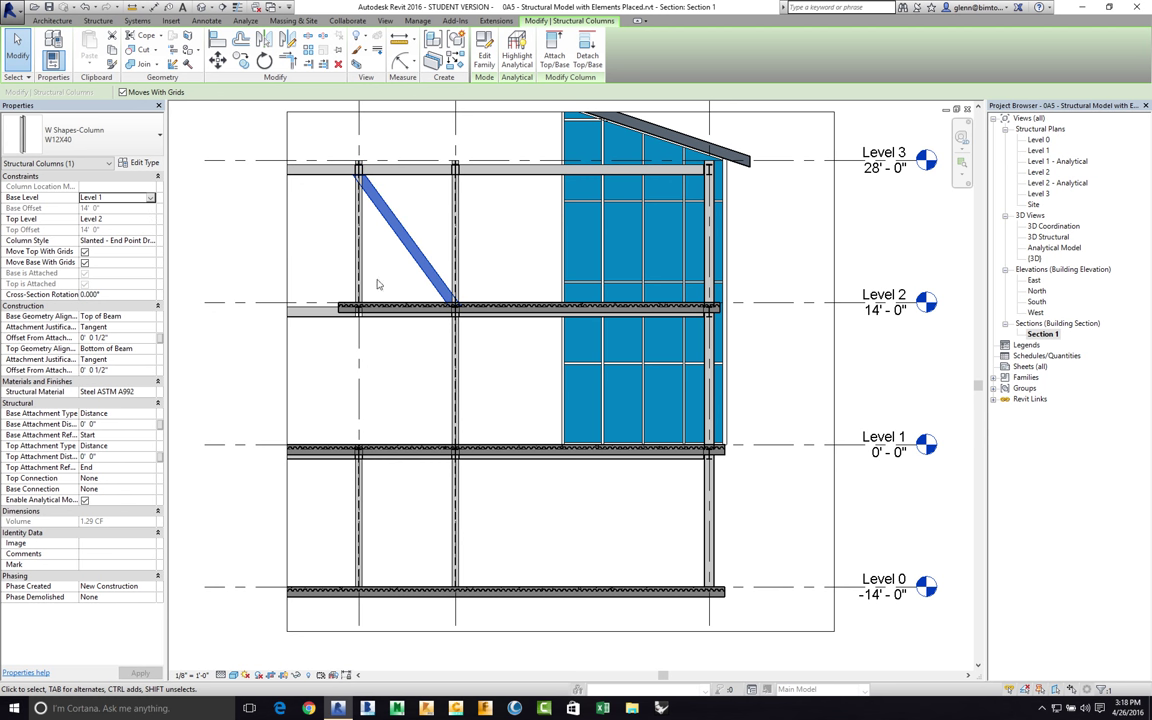
pyautogui.click(357, 237)
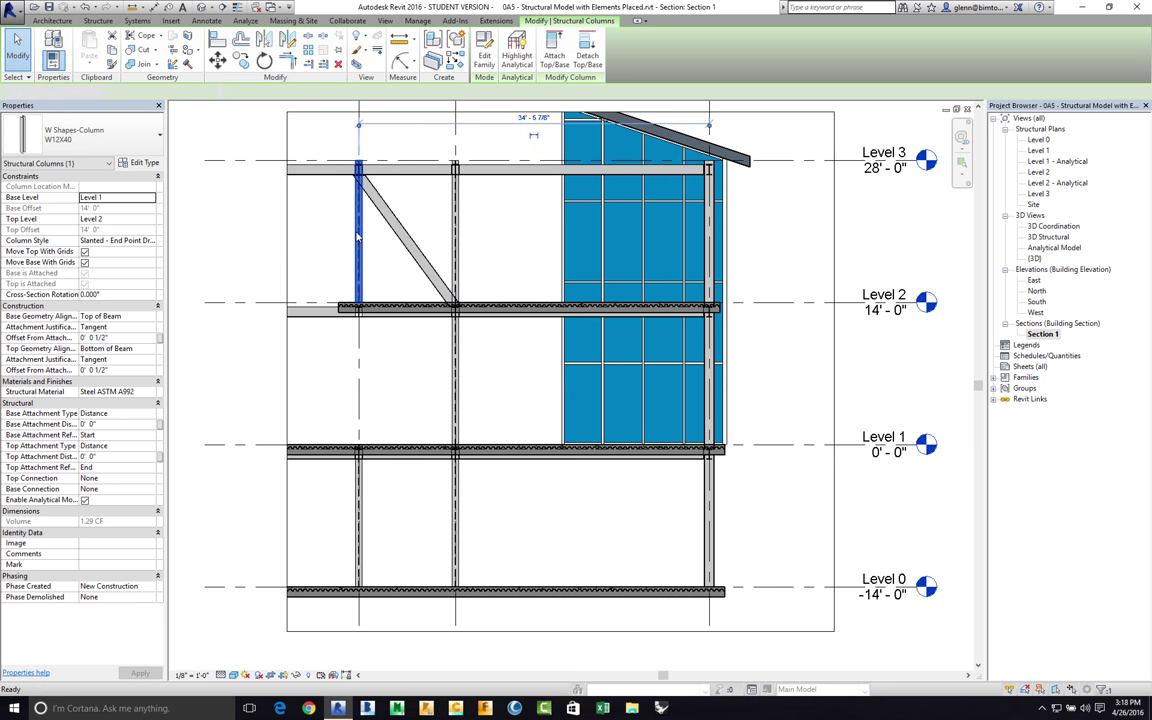
# Step: Delete the vertical column between Levels 2 and 3, then delete the diagonal brace
pyautogui.press('Escape')
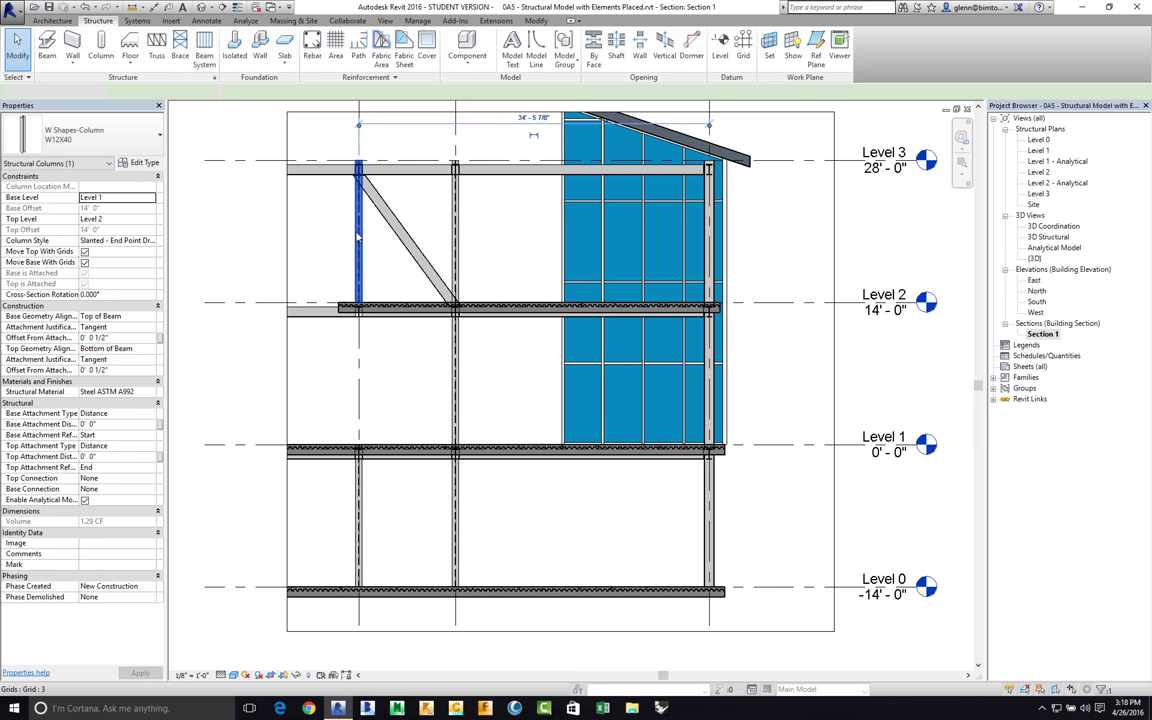
pyautogui.press('Delete')
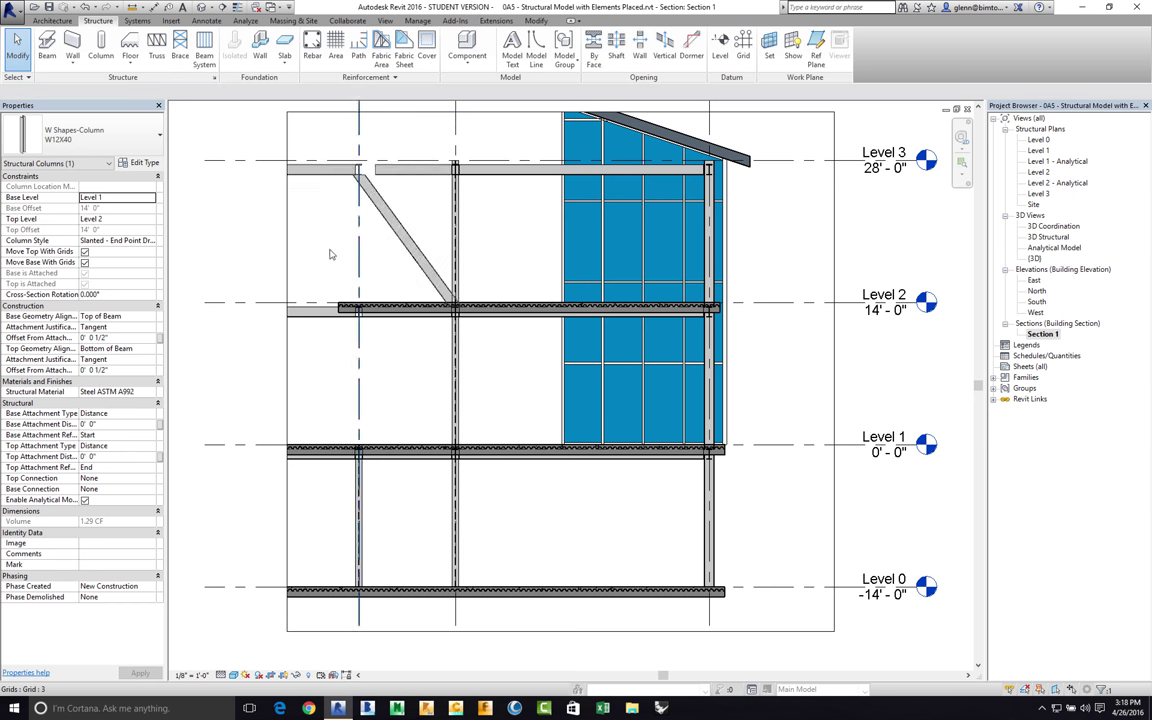
pyautogui.click(414, 262)
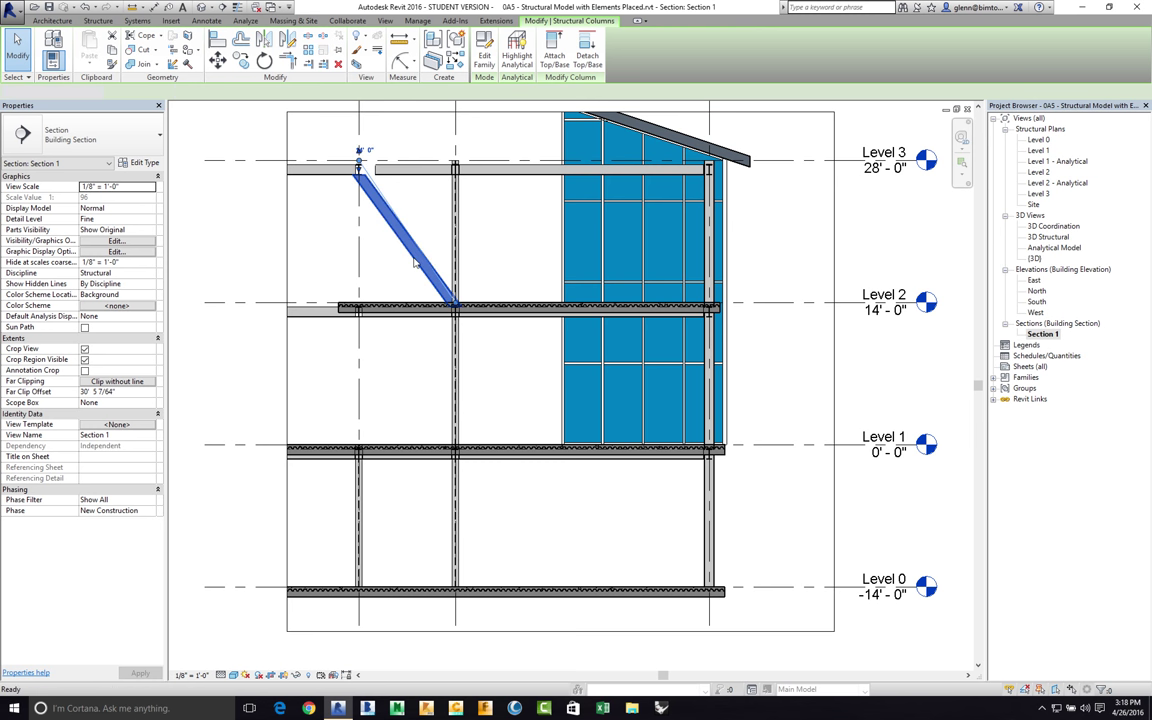
pyautogui.press('Escape')
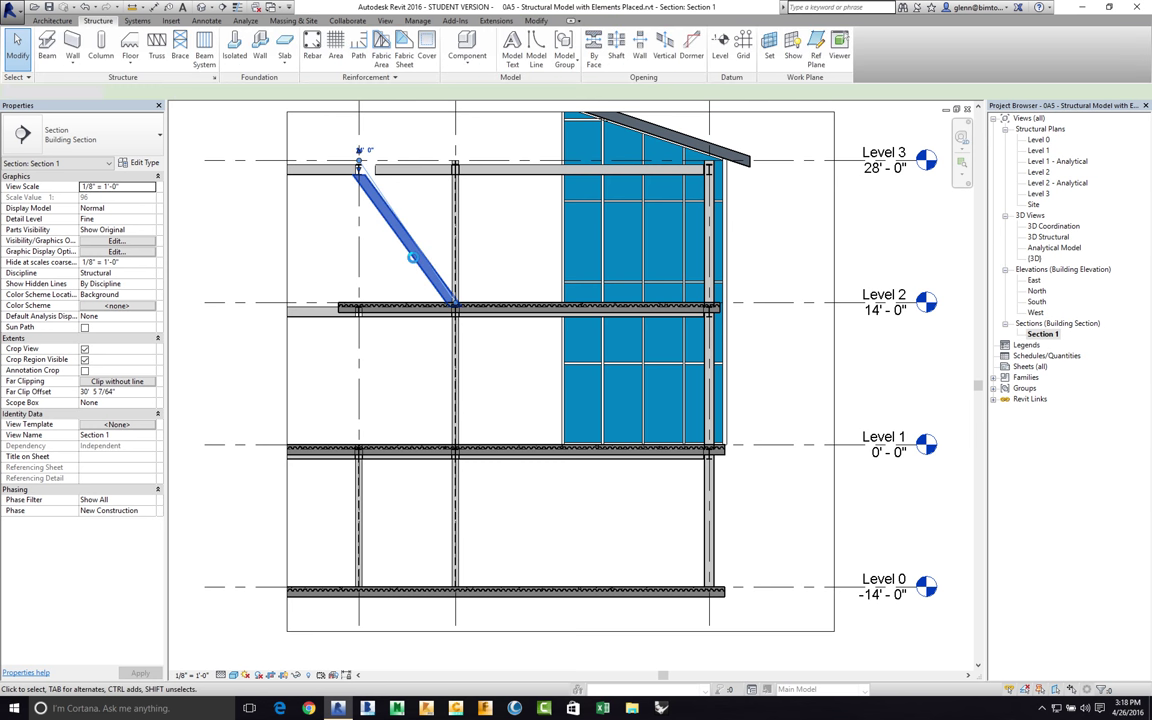
pyautogui.press('Delete')
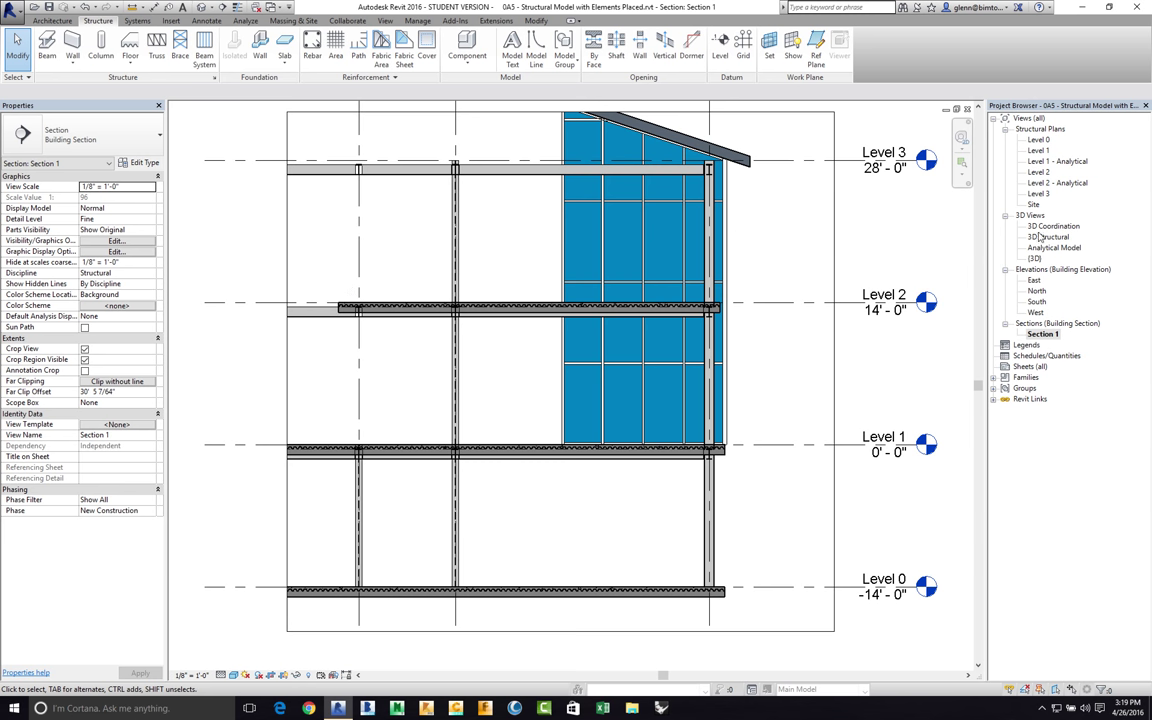
# Step: Move from the default 3D view through Level 0 to the Level 2 structural plan
pyautogui.click(201, 9)
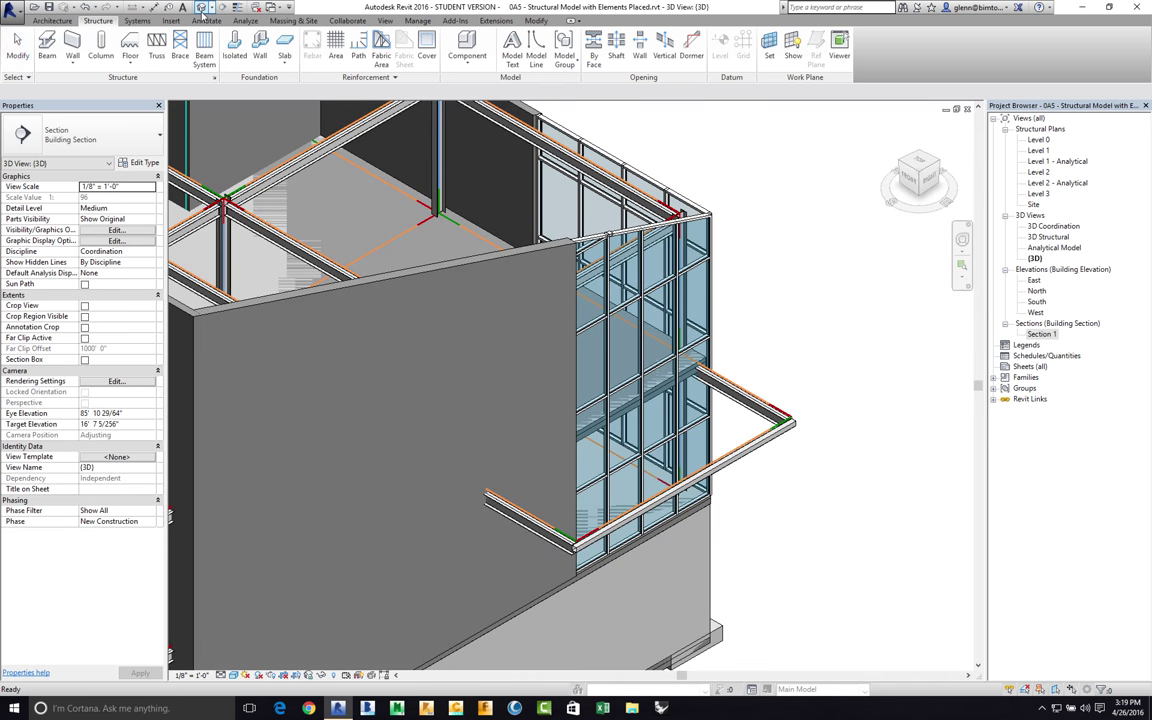
pyautogui.doubleClick(1040, 142)
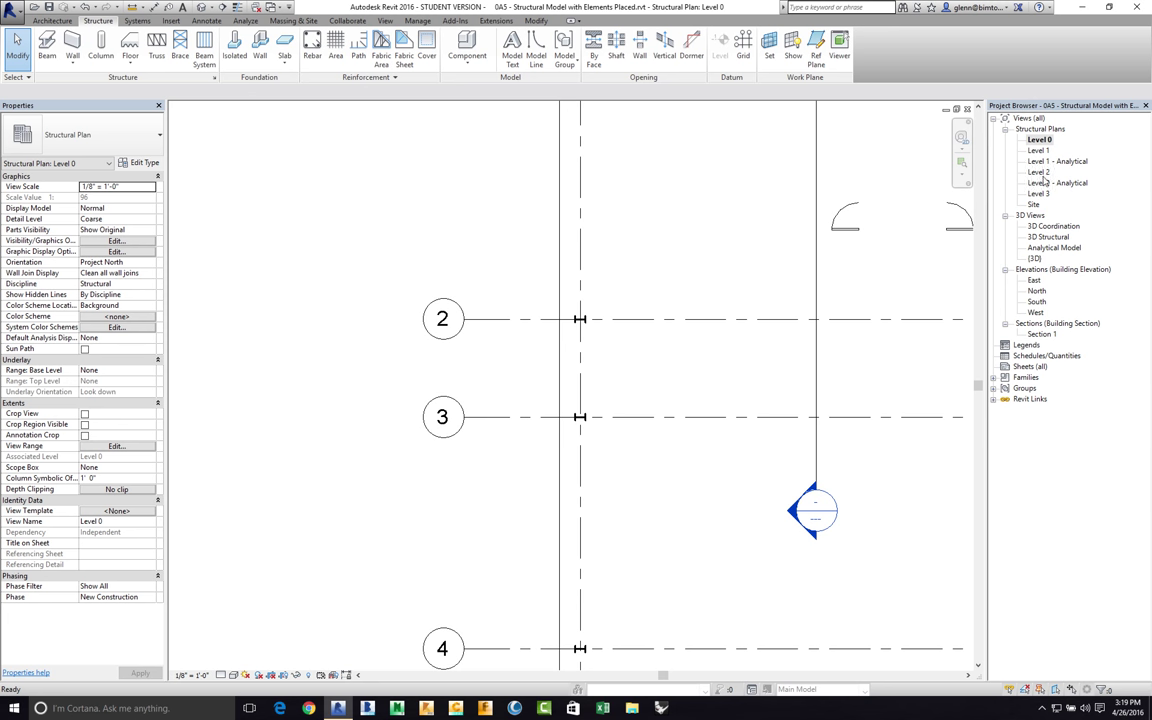
pyautogui.doubleClick(1040, 173)
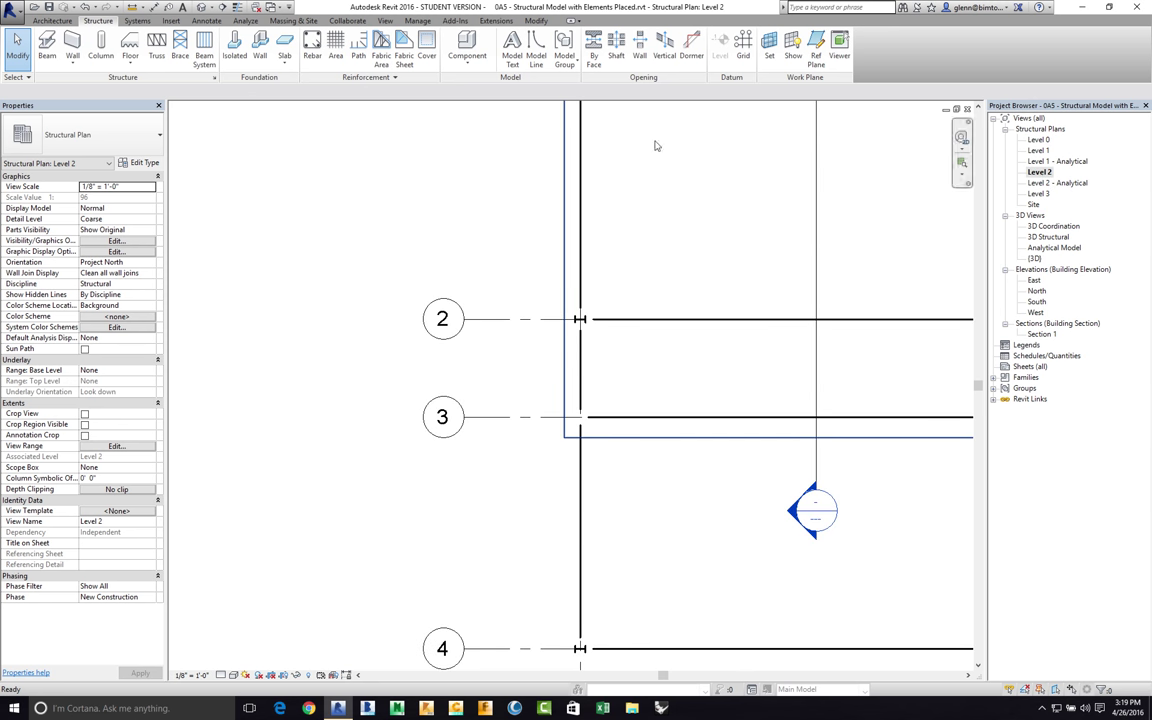
# Step: Start the structural Column tool and set placement to Vertical Column instead of Slanted
pyautogui.click(102, 48)
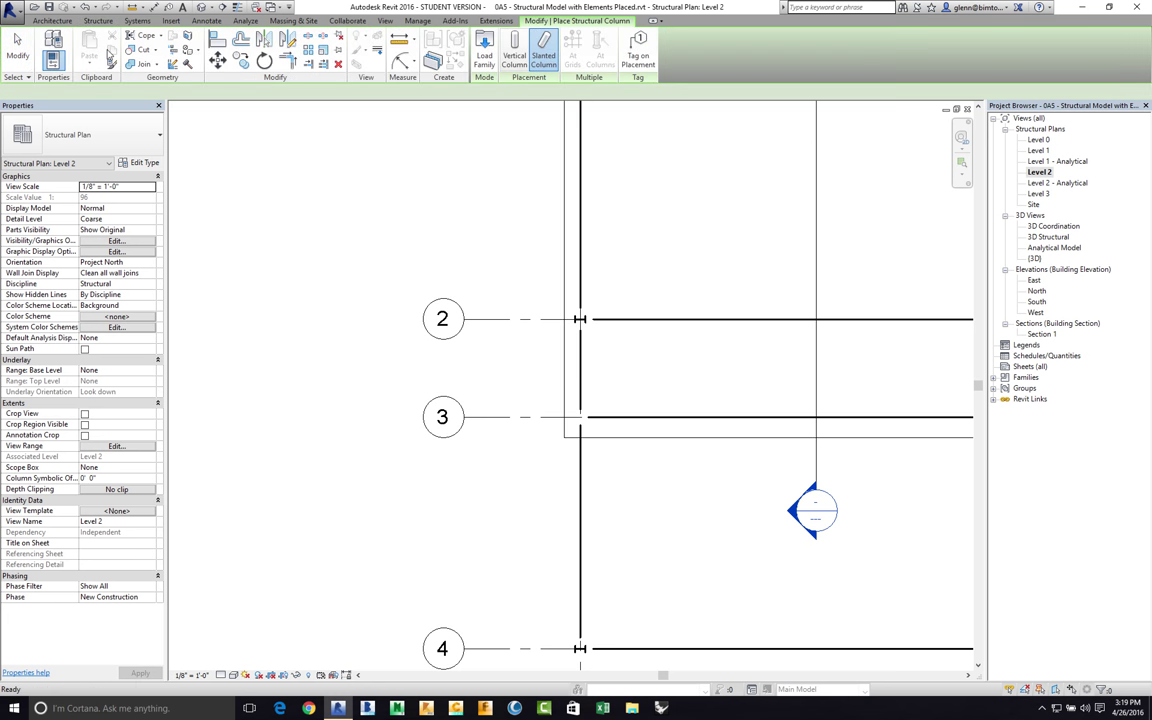
pyautogui.click(532, 60)
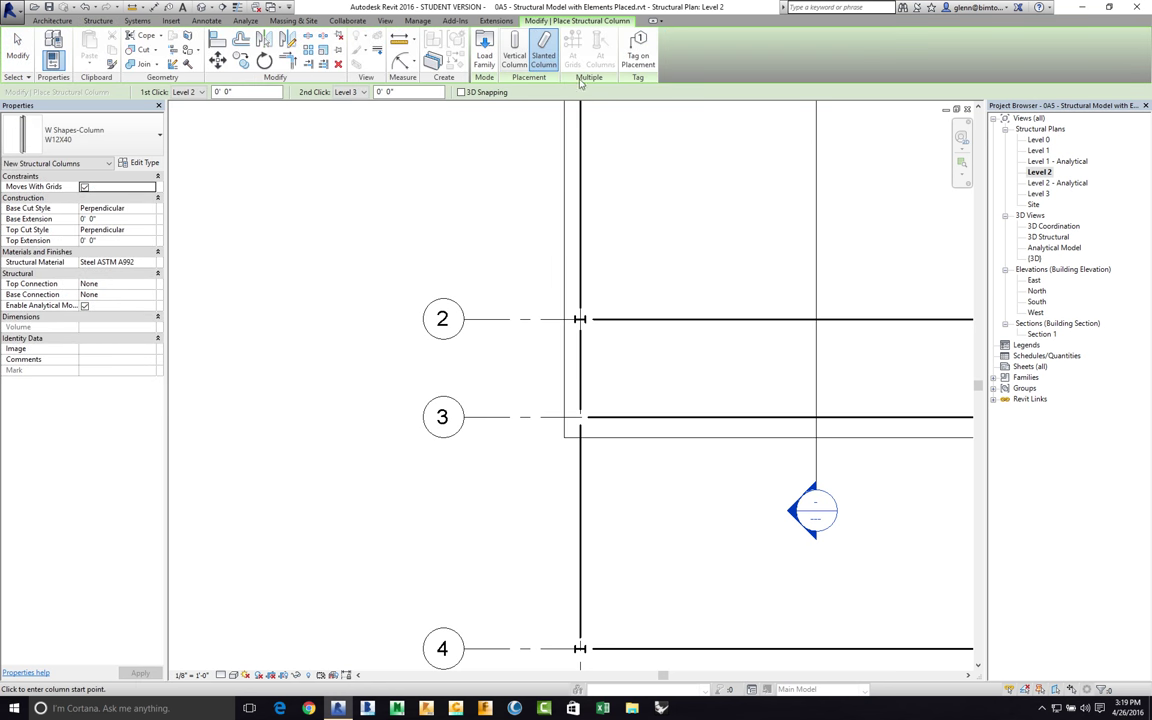
pyautogui.click(514, 52)
pyautogui.click(487, 52)
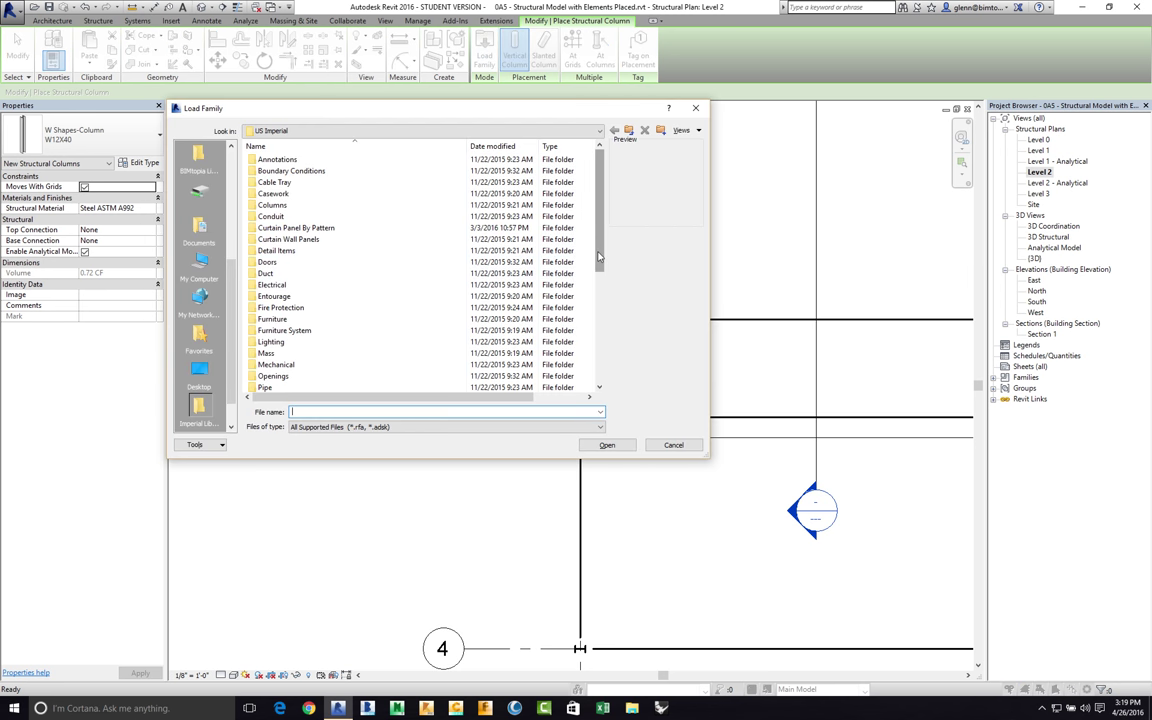
pyautogui.moveTo(599, 258); pyautogui.dragTo(599, 372)
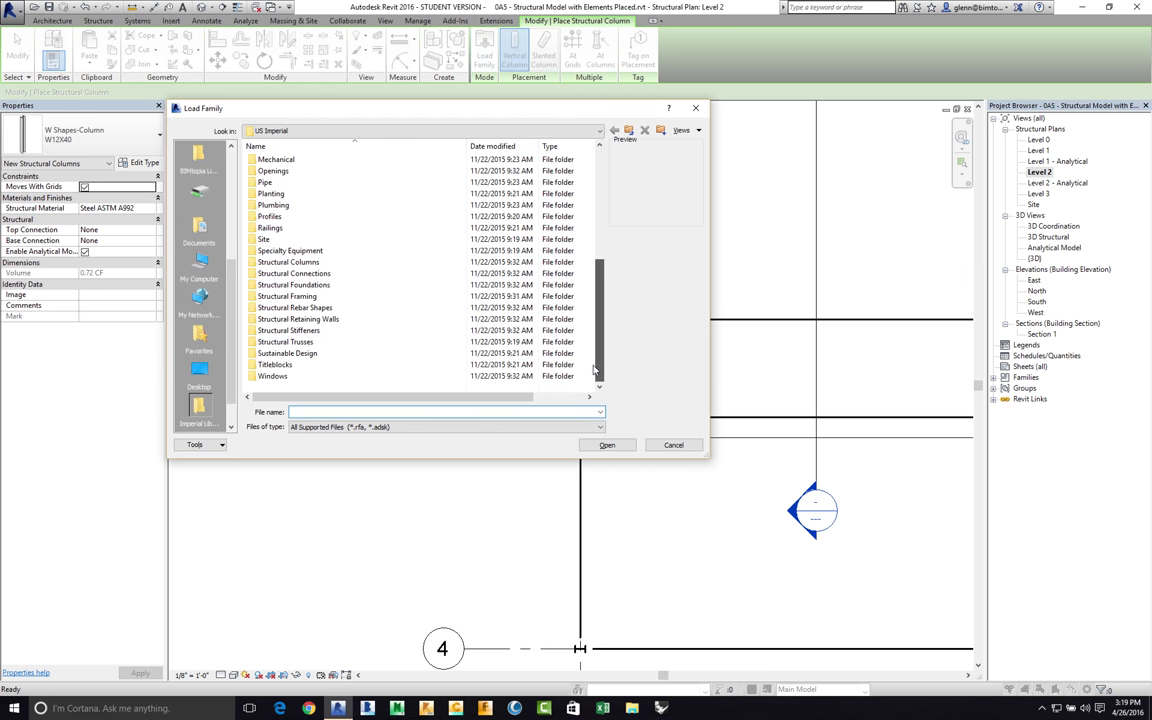
pyautogui.doubleClick(303, 297)
pyautogui.doubleClick(266, 193)
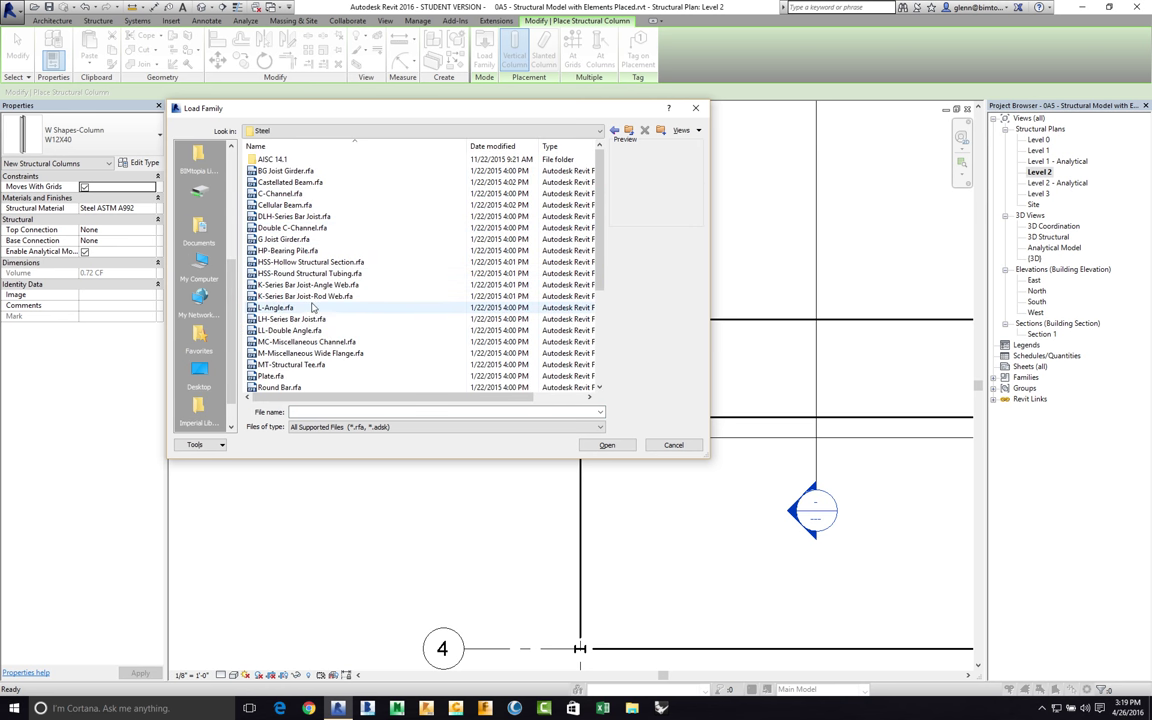
pyautogui.moveTo(603, 245); pyautogui.dragTo(598, 337)
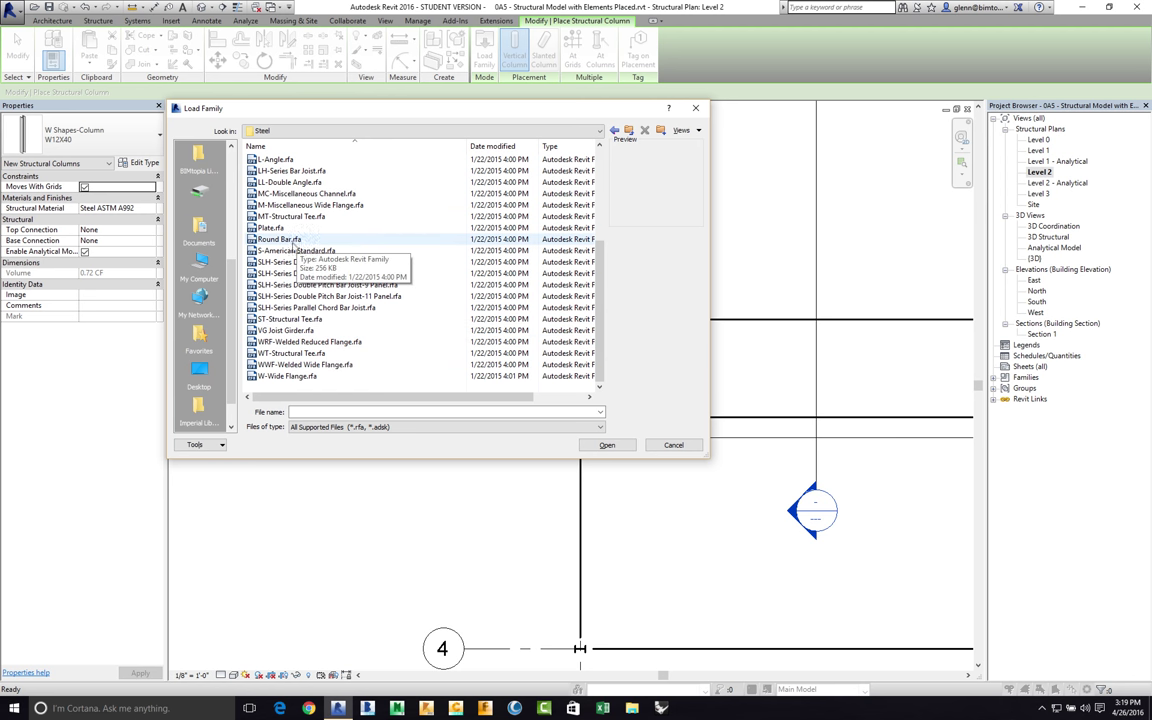
pyautogui.click(283, 240)
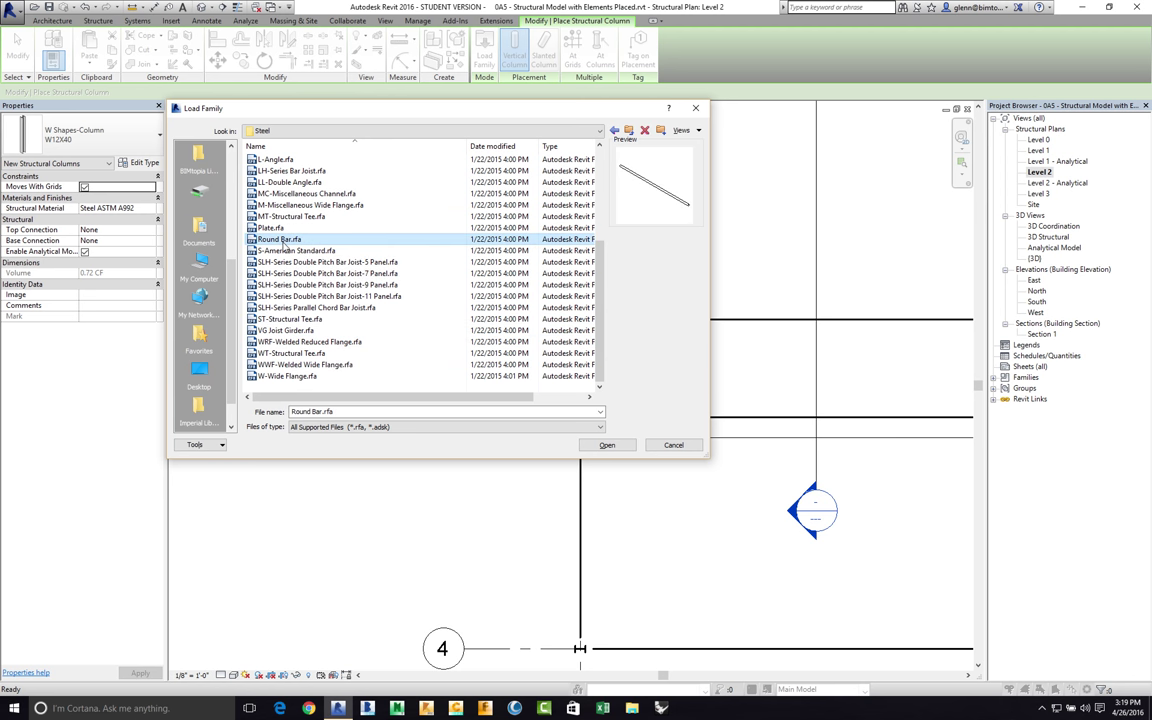
pyautogui.click(604, 446)
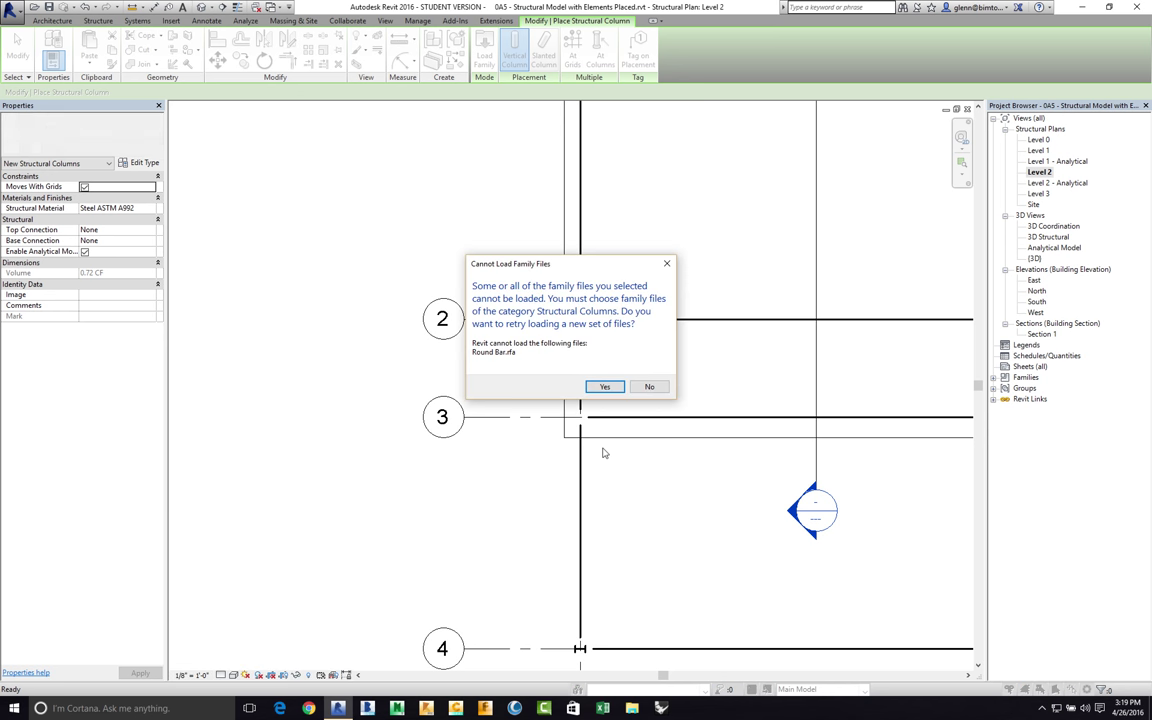
pyautogui.click(650, 388)
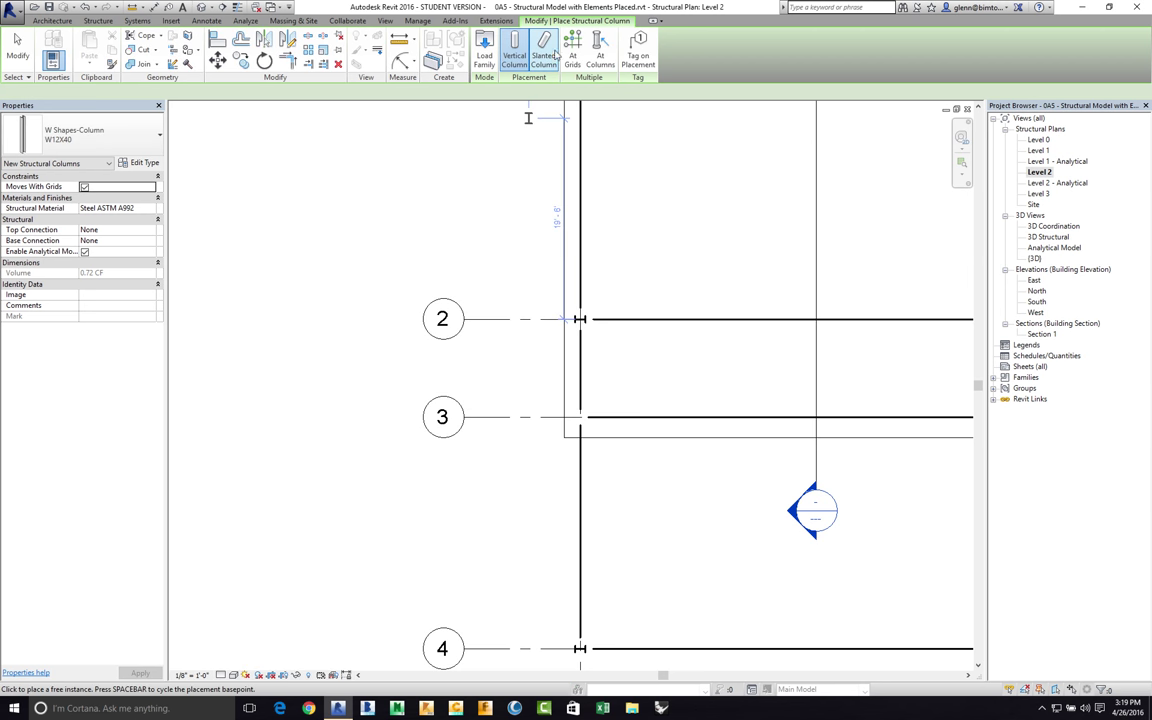
# Step: Load Pipe-Column.rfa from Structural Columns > Steel, keeping only the Pipe1/2STD type
pyautogui.click(484, 50)
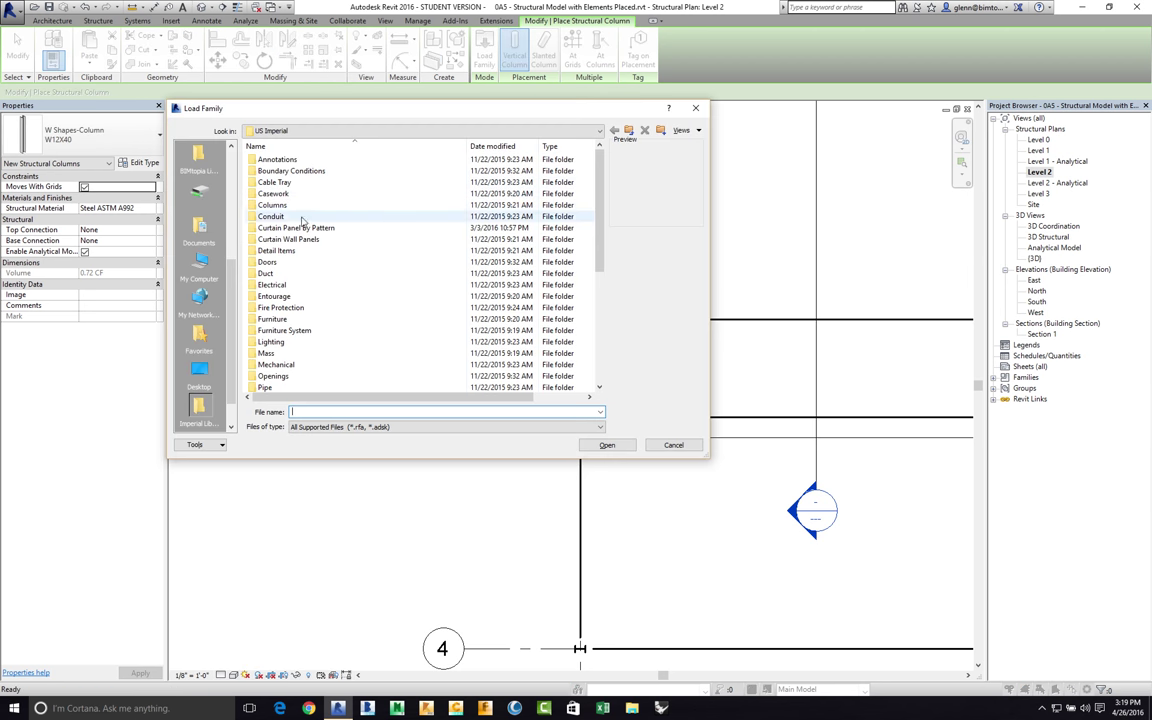
pyautogui.scroll(-6, 602, 370)
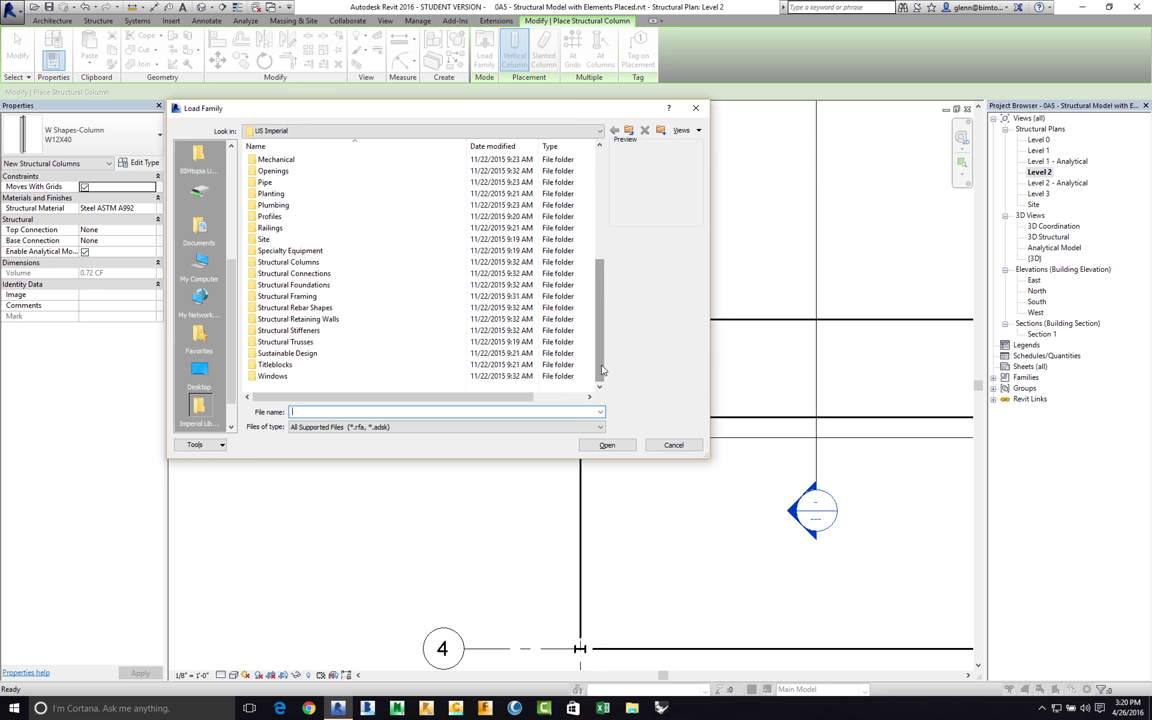
pyautogui.doubleClick(312, 262)
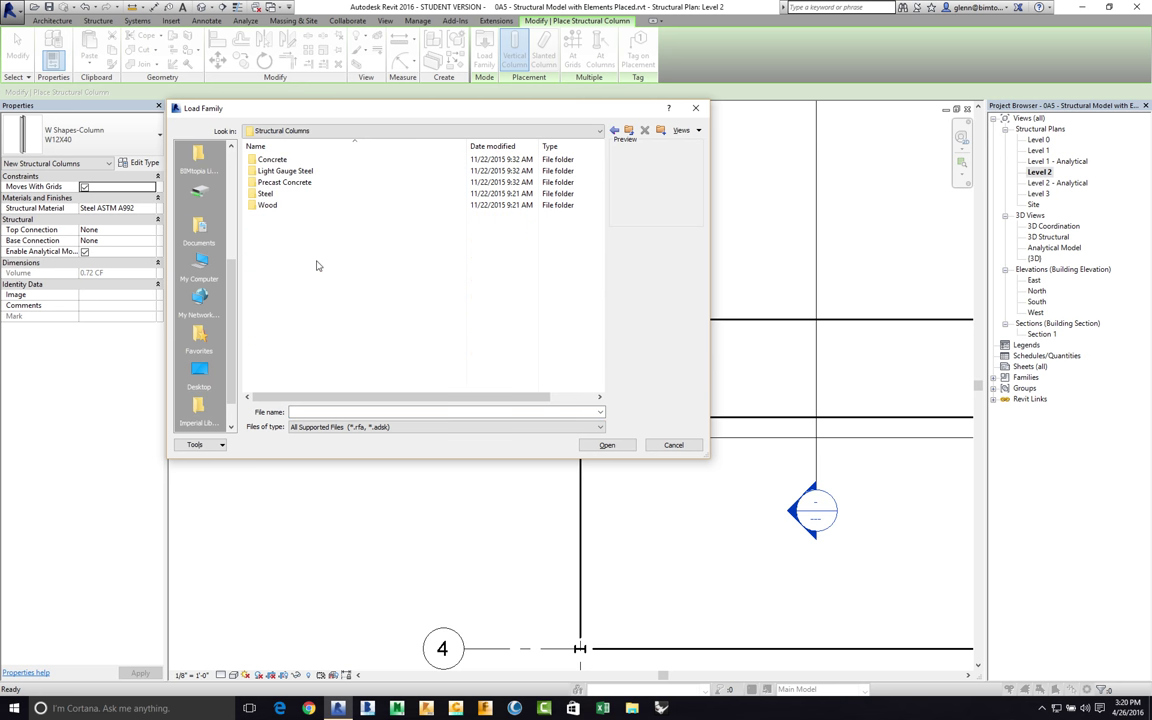
pyautogui.doubleClick(268, 194)
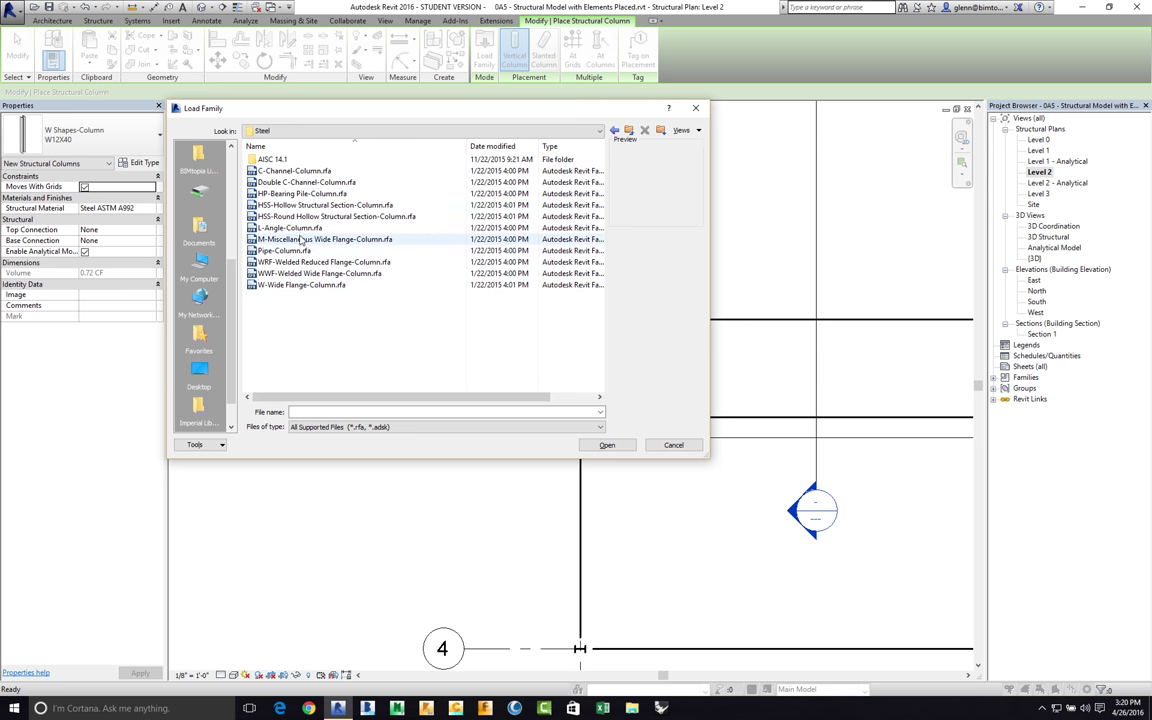
pyautogui.doubleClick(272, 159)
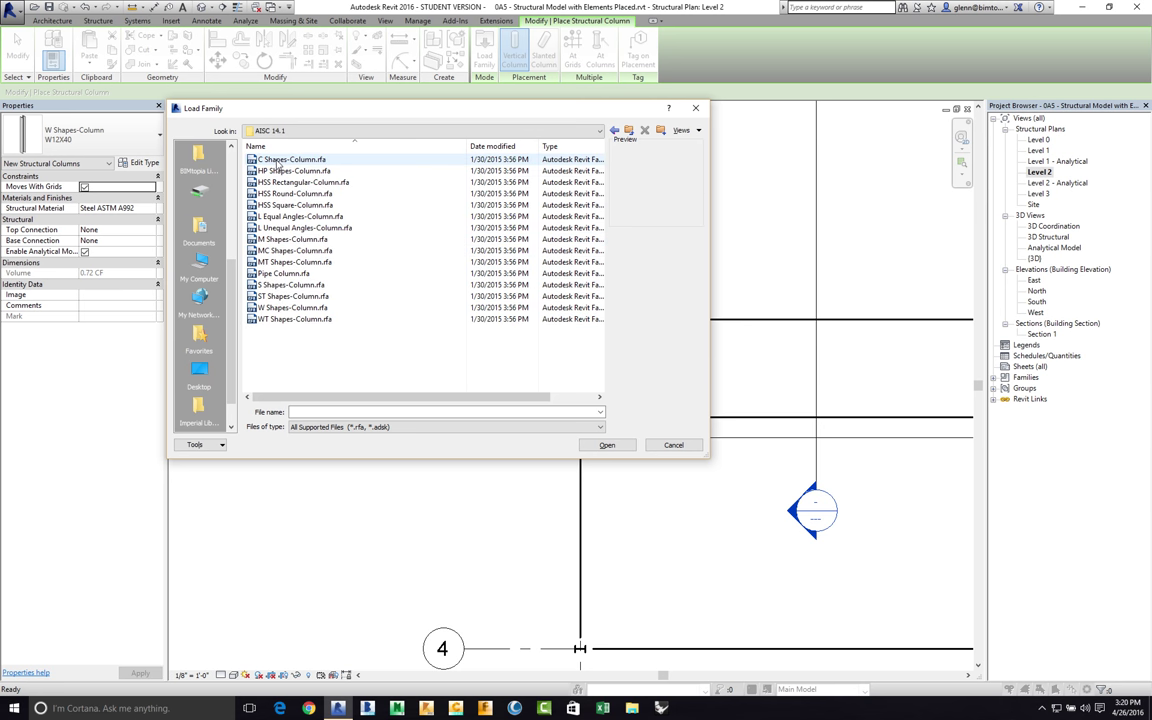
pyautogui.click(615, 130)
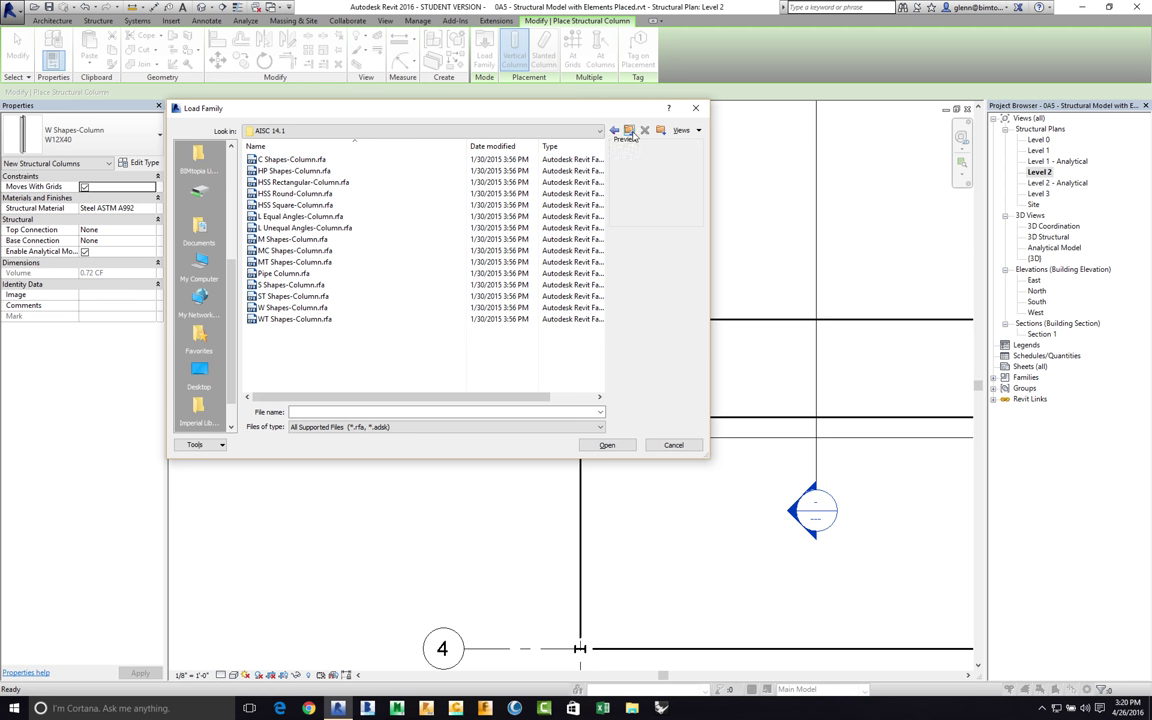
pyautogui.doubleClick(290, 251)
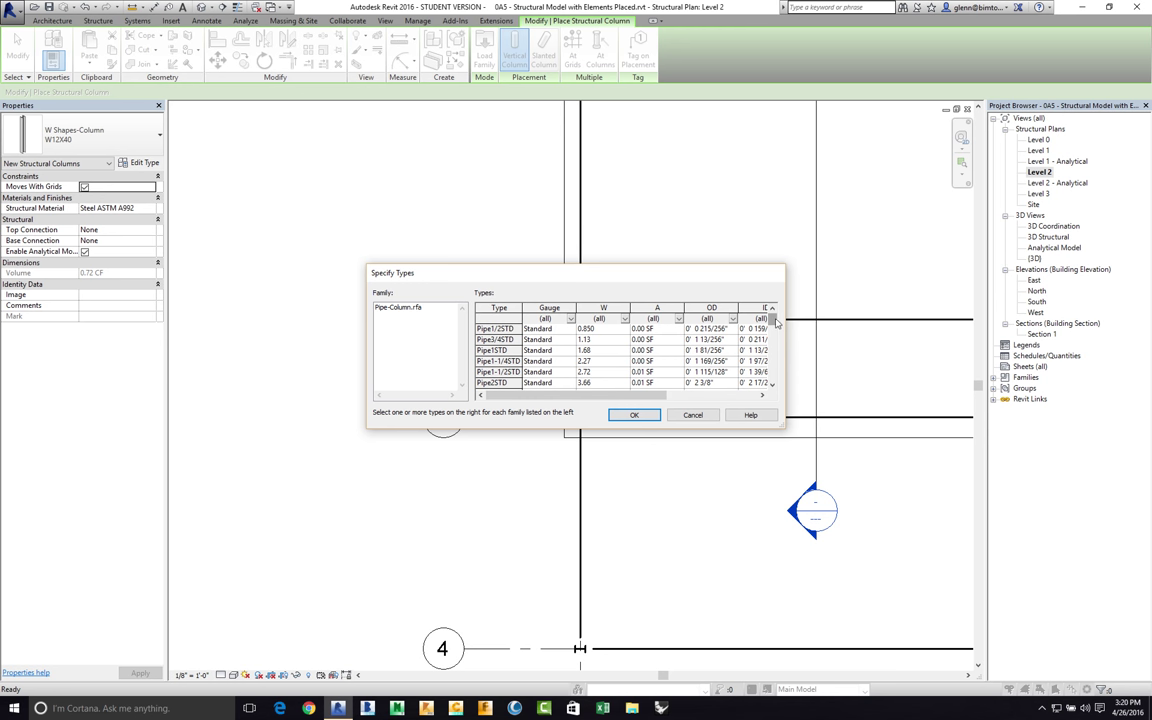
pyautogui.moveTo(776, 317); pyautogui.dragTo(781, 393)
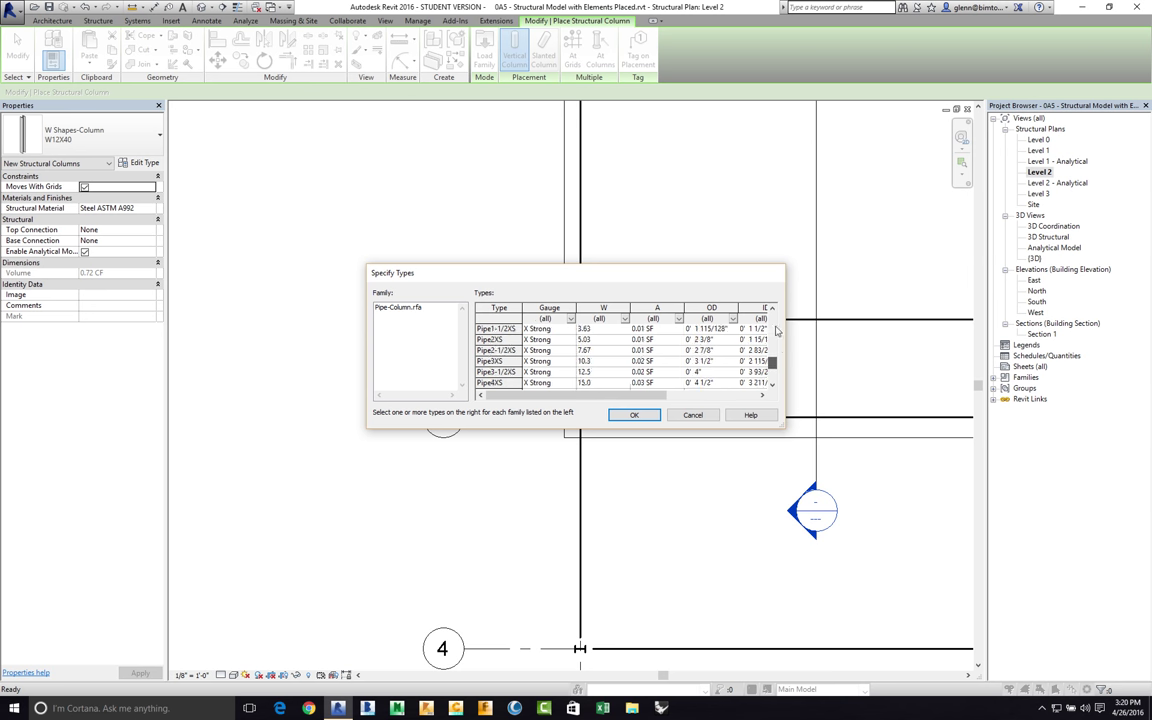
pyautogui.scroll(5, 688, 332)
pyautogui.click(500, 329)
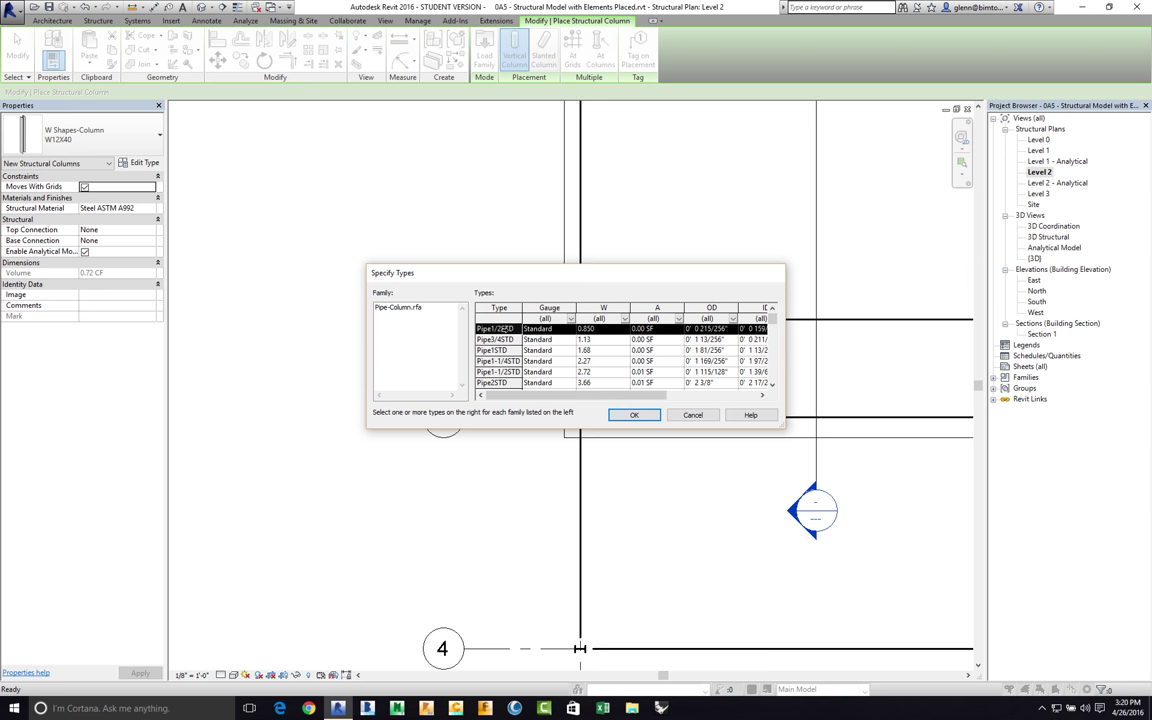
pyautogui.click(636, 414)
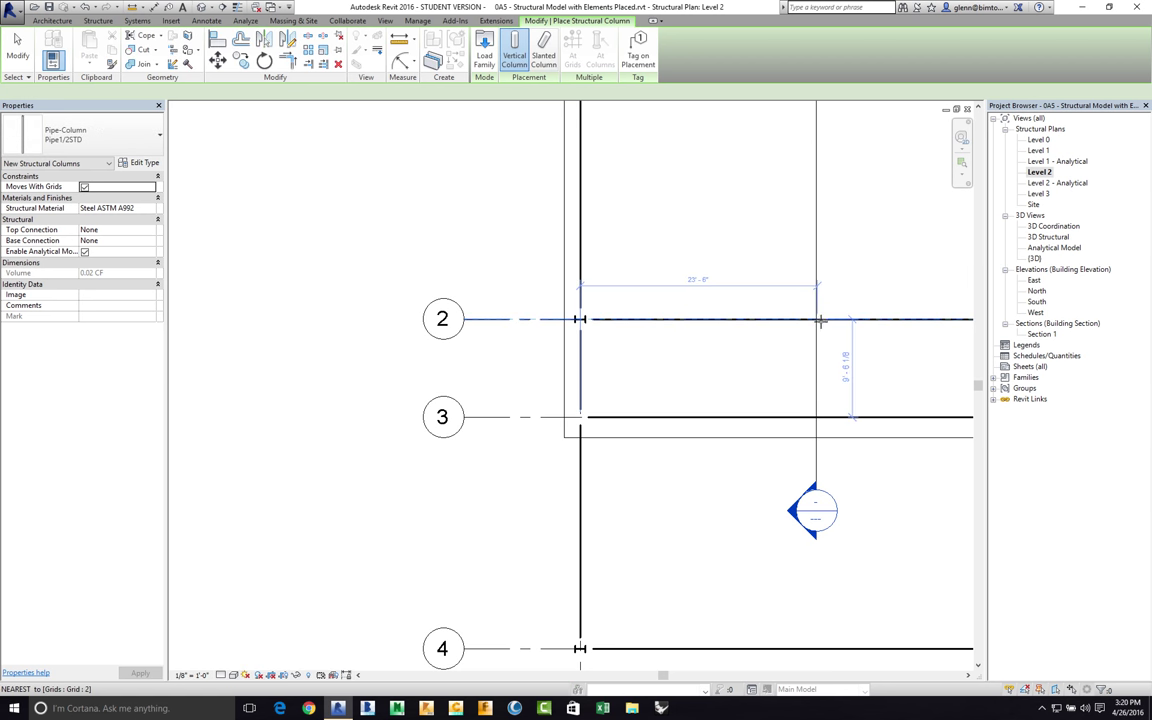
# Step: Drop a Pipe1/2STD column on grid 3 in Level 2, then view Section 1
pyautogui.click(815, 418)
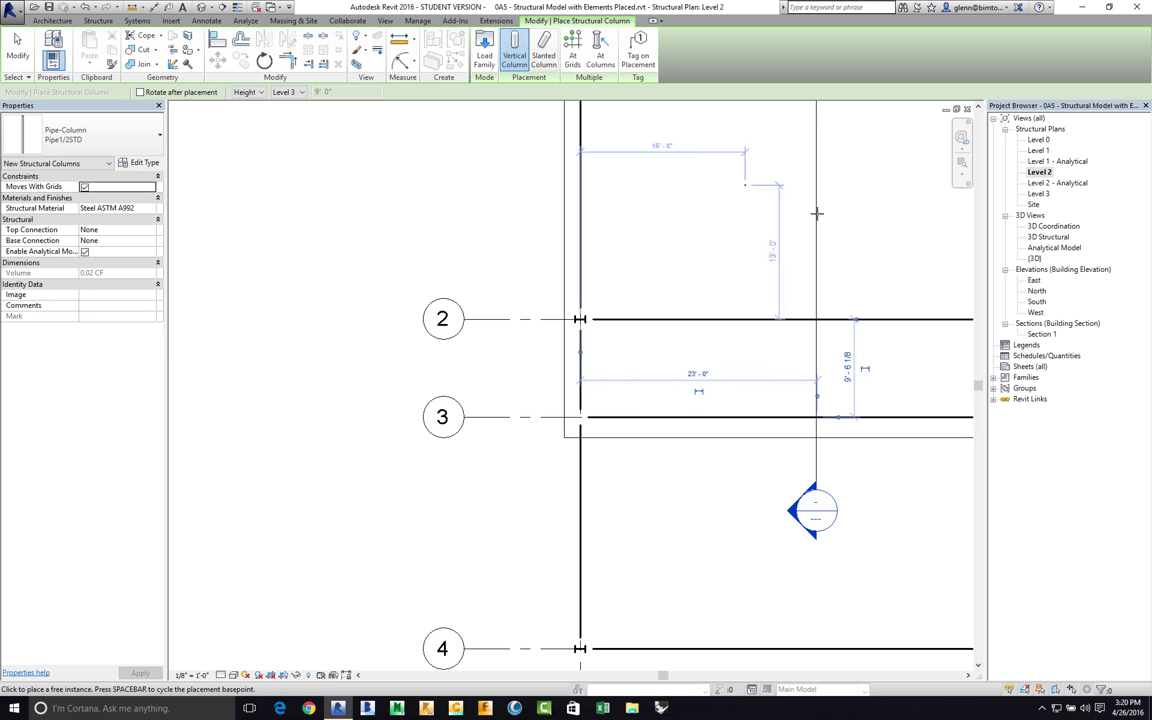
pyautogui.doubleClick(1037, 336)
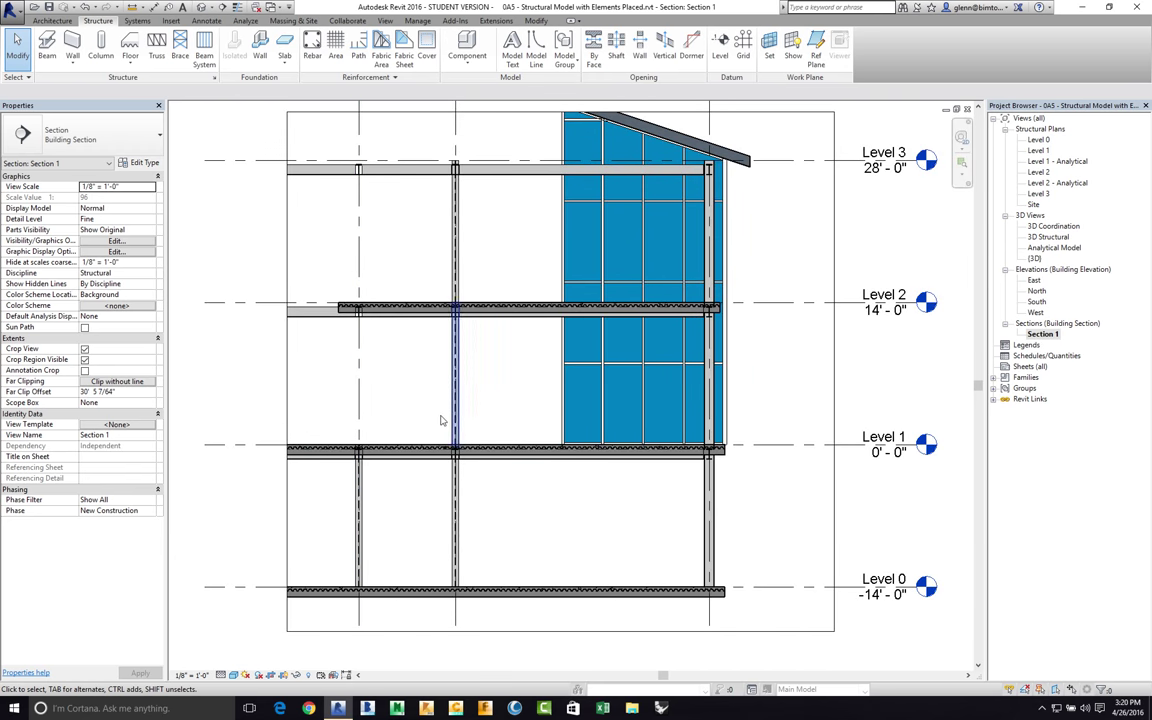
# Step: On the Level 2 plan, place another Pipe1/2STD column at grid 3's midpoint, then end placement
pyautogui.doubleClick(1040, 173)
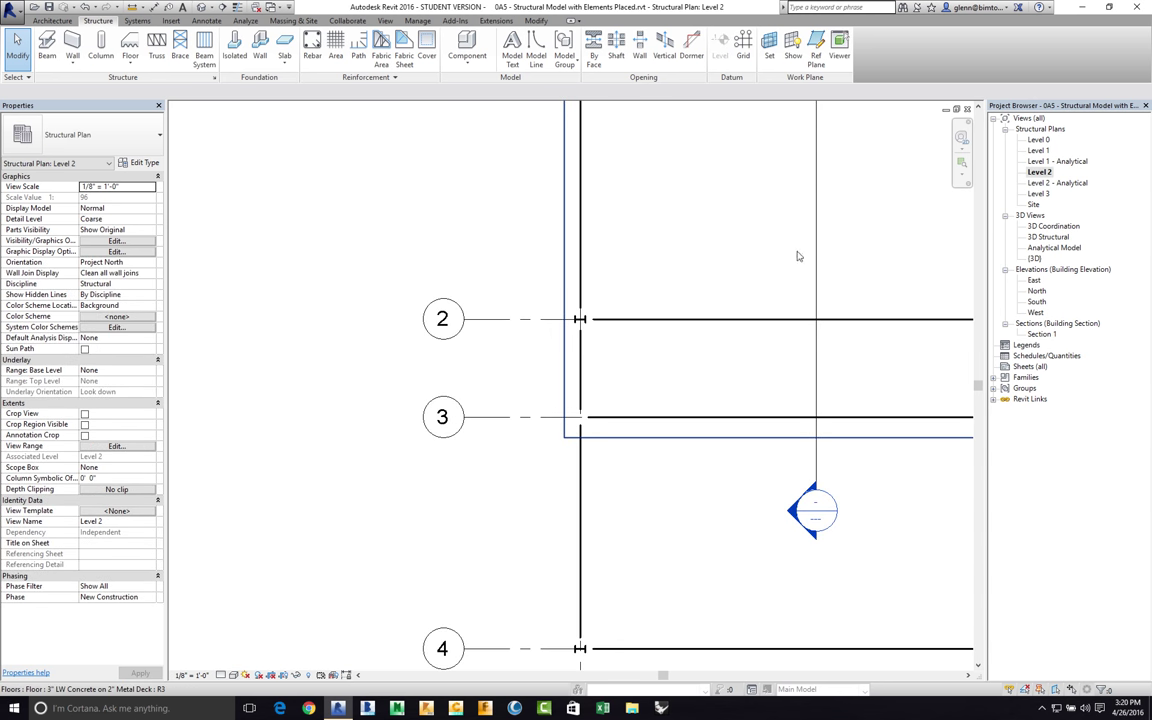
pyautogui.click(98, 52)
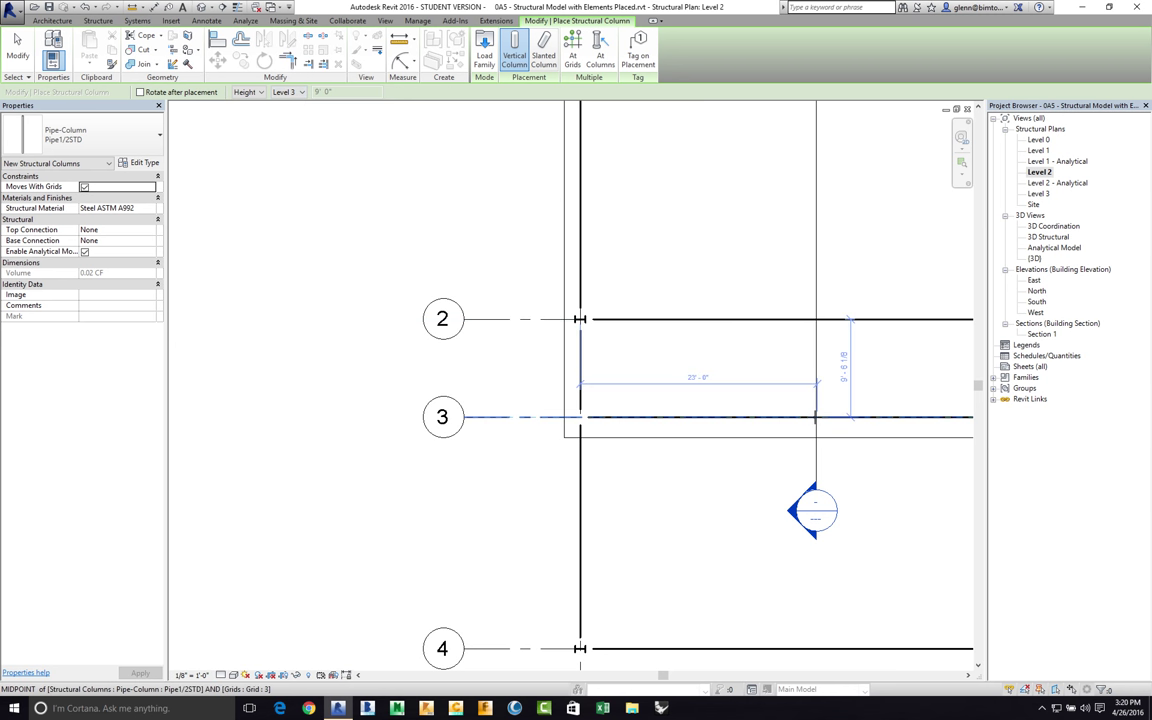
pyautogui.click(815, 417)
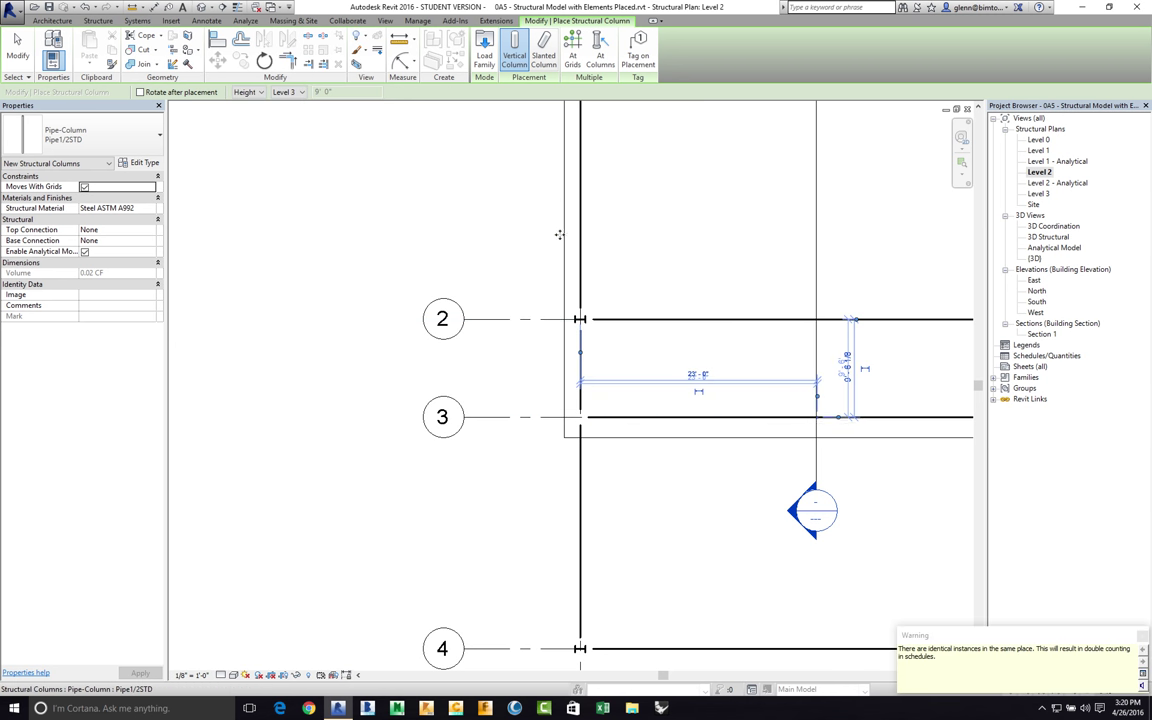
pyautogui.click(17, 45)
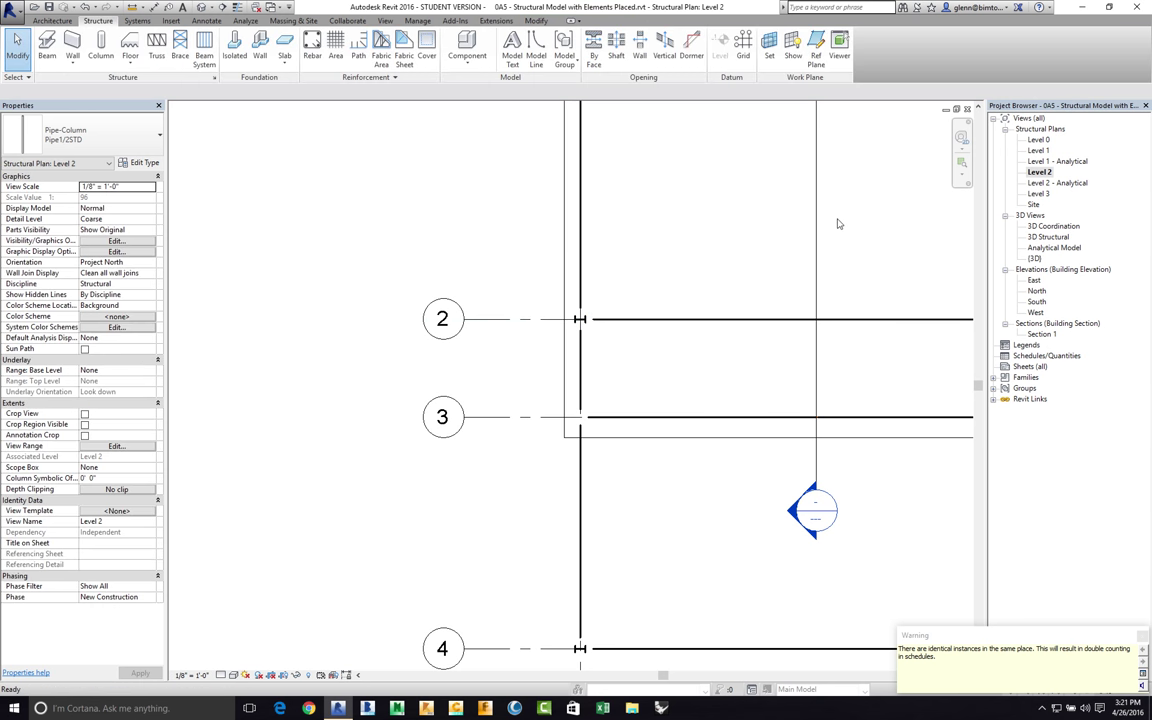
pyautogui.click(1036, 258)
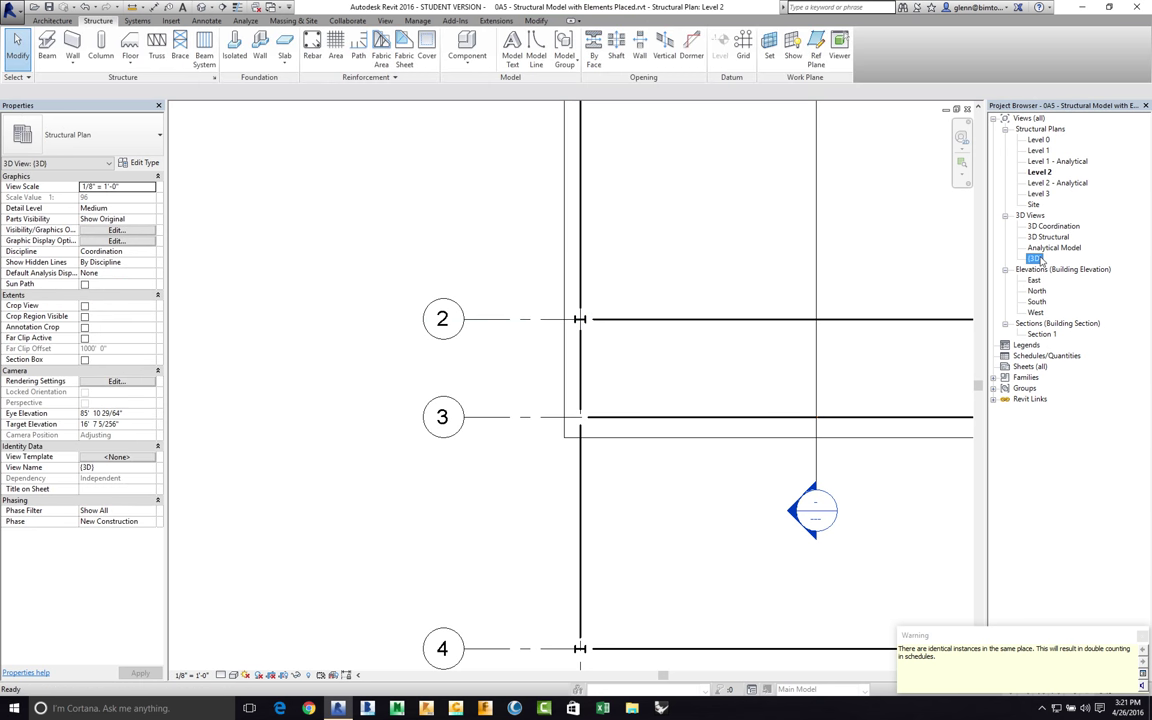
# Step: Open Section 1, then switch to the default 3D view
pyautogui.click(1042, 334)
pyautogui.doubleClick(1042, 334)
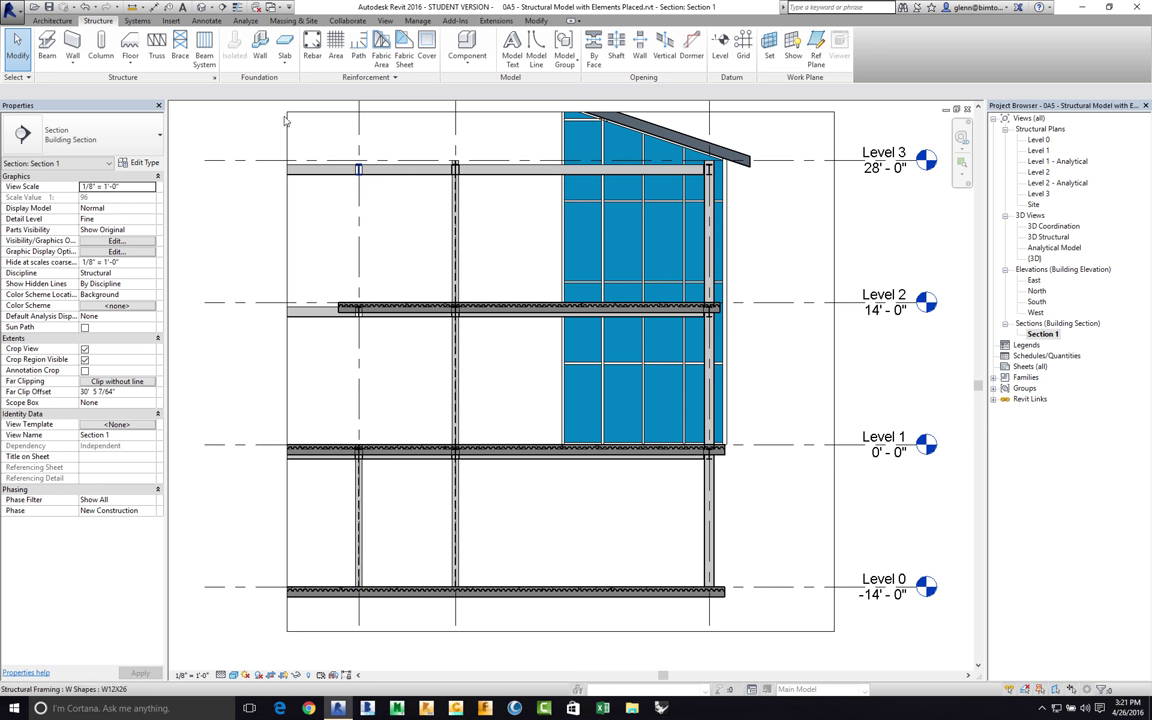
pyautogui.click(201, 7)
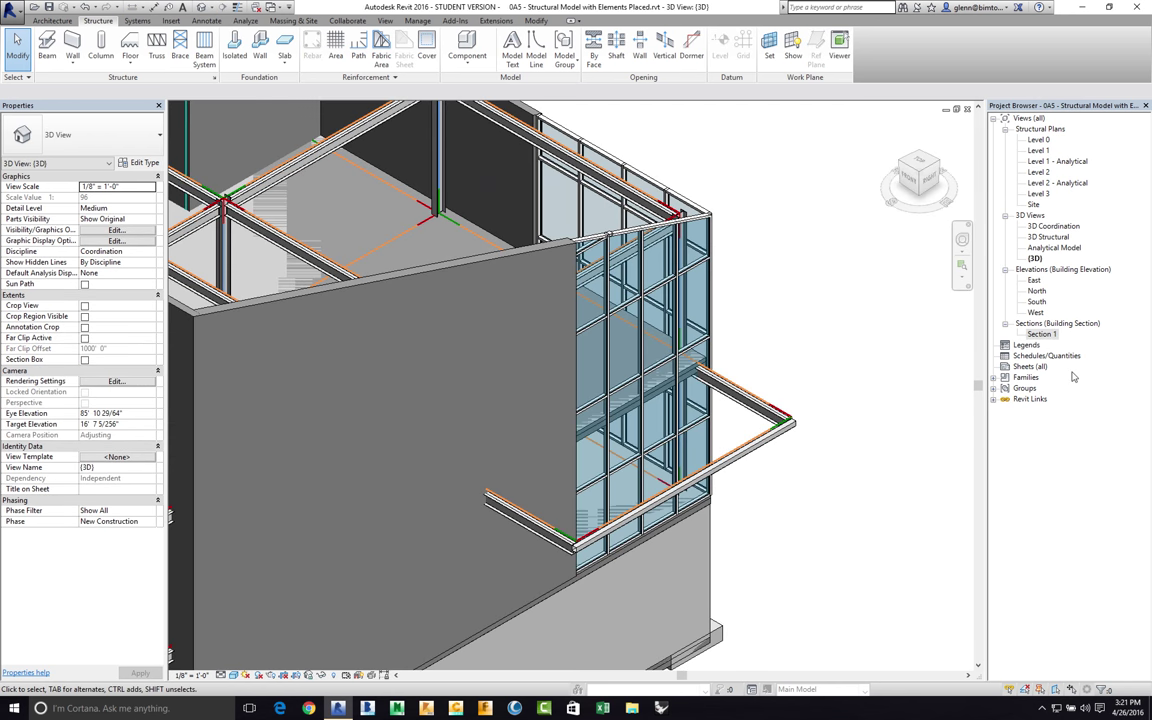
# Step: Zoom to fit, zoom into the pipe column region, and select the column to check its levels
pyautogui.press('z')
pyautogui.press('f')
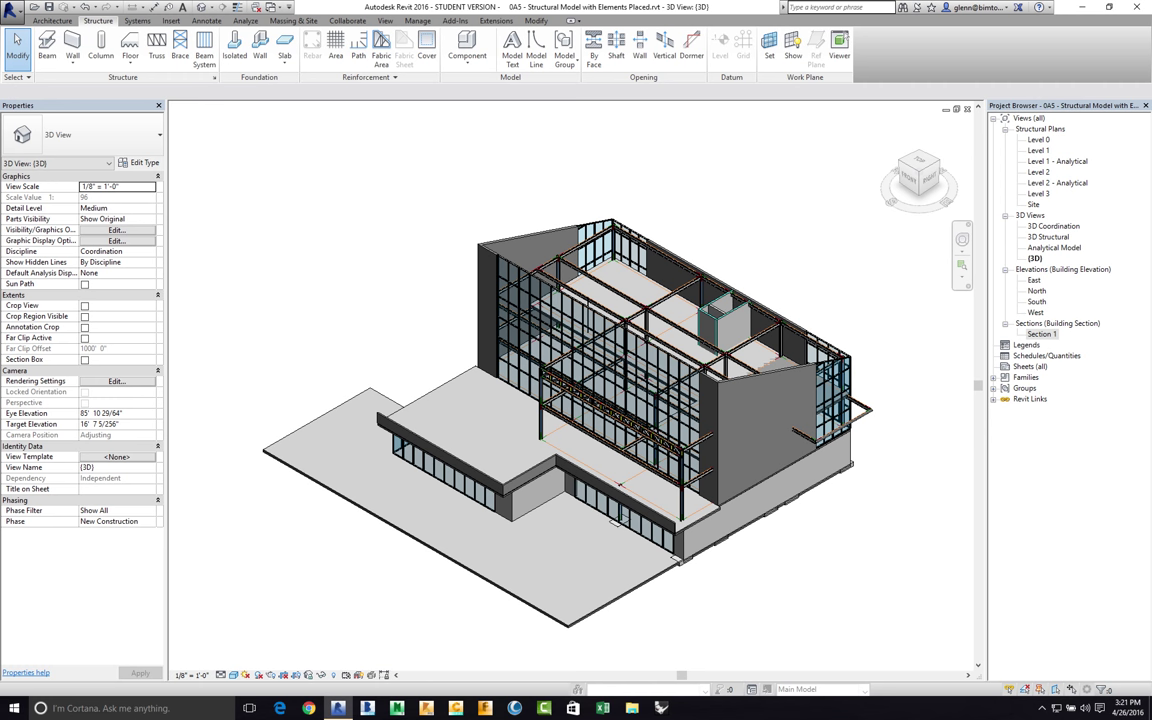
pyautogui.click(962, 264)
pyautogui.moveTo(590, 268); pyautogui.dragTo(637, 378)
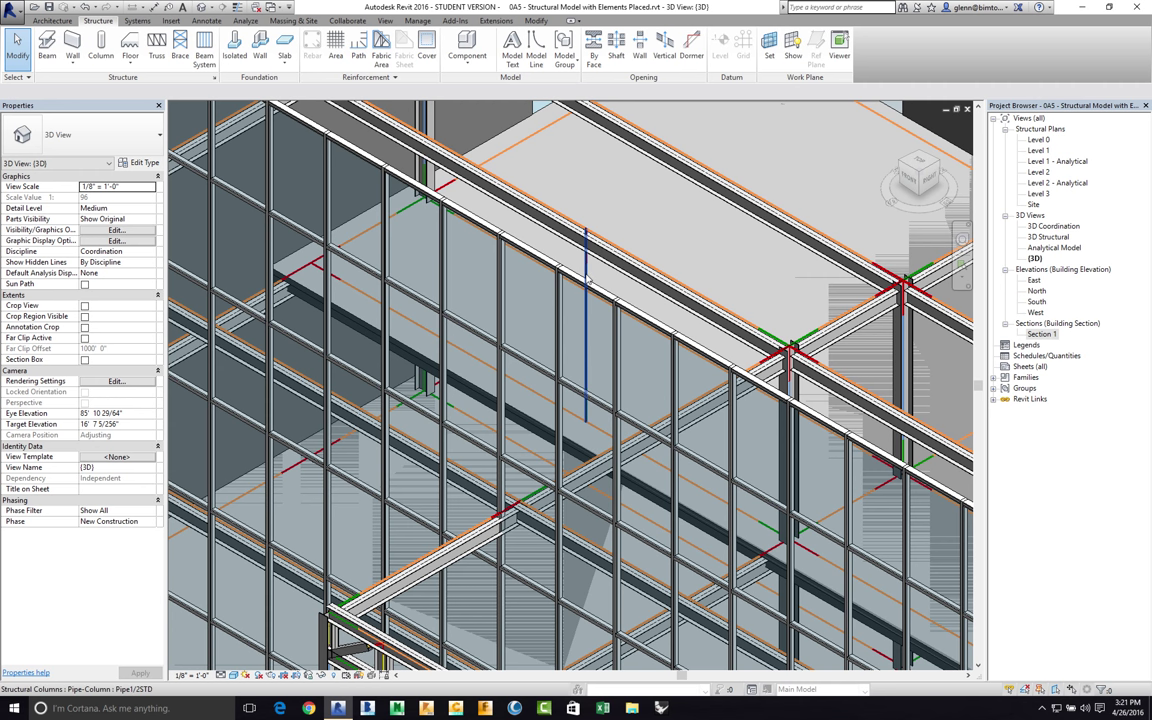
pyautogui.click(588, 283)
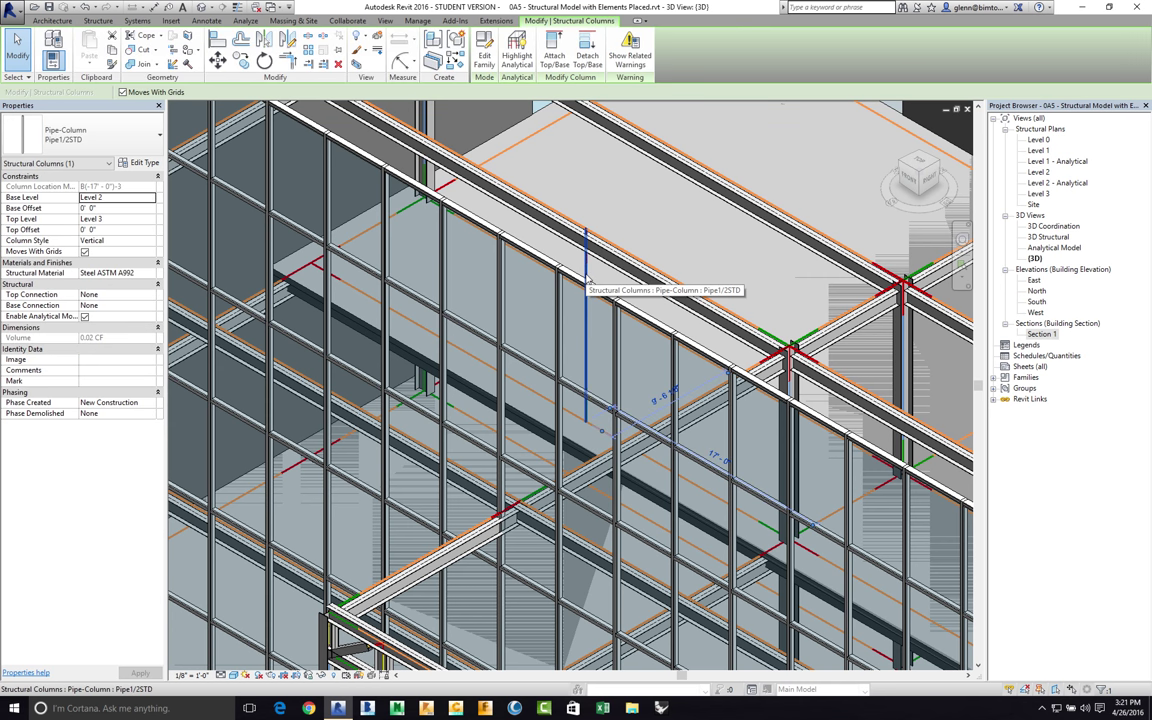
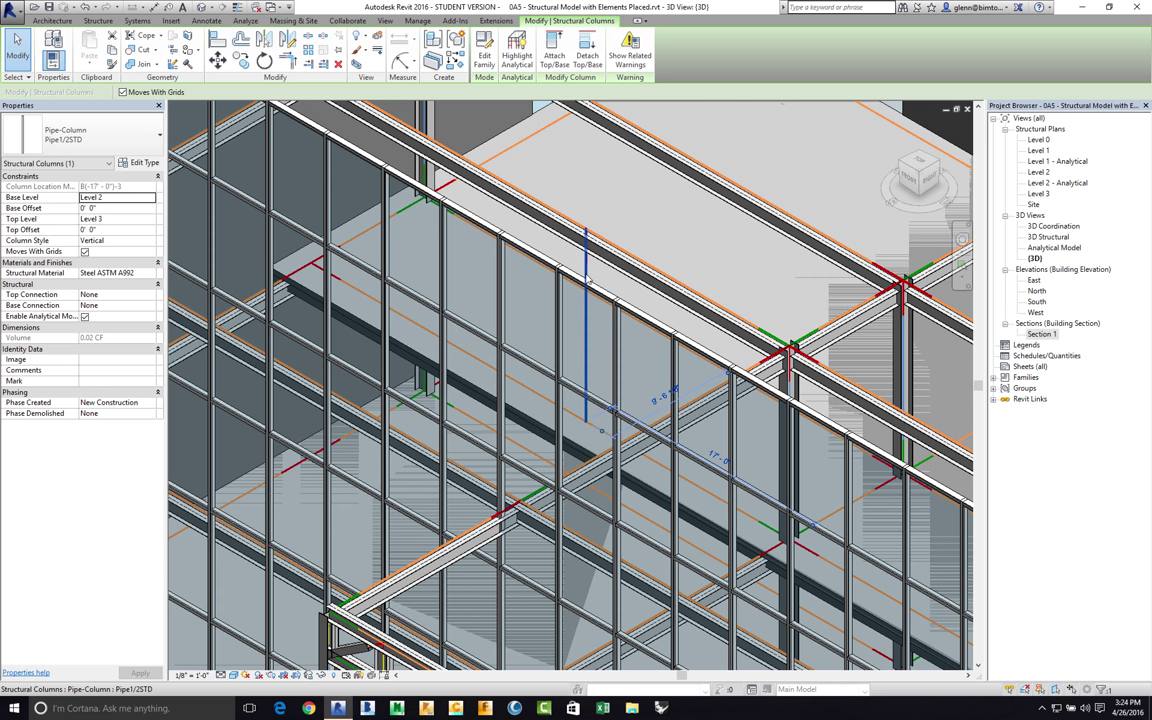
# Step: Slide the full-screen Revit VM aside with Ctrl+Right to reveal the Mac desktop
pyautogui.hotkey('ctrl', 'Right')
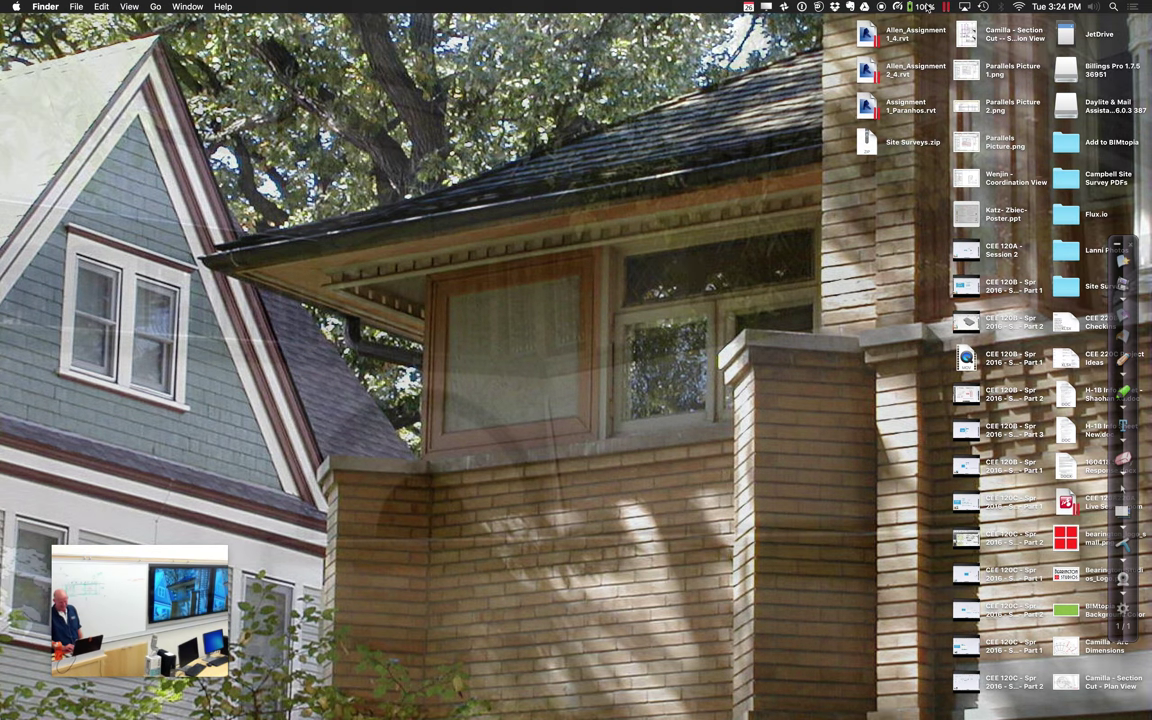